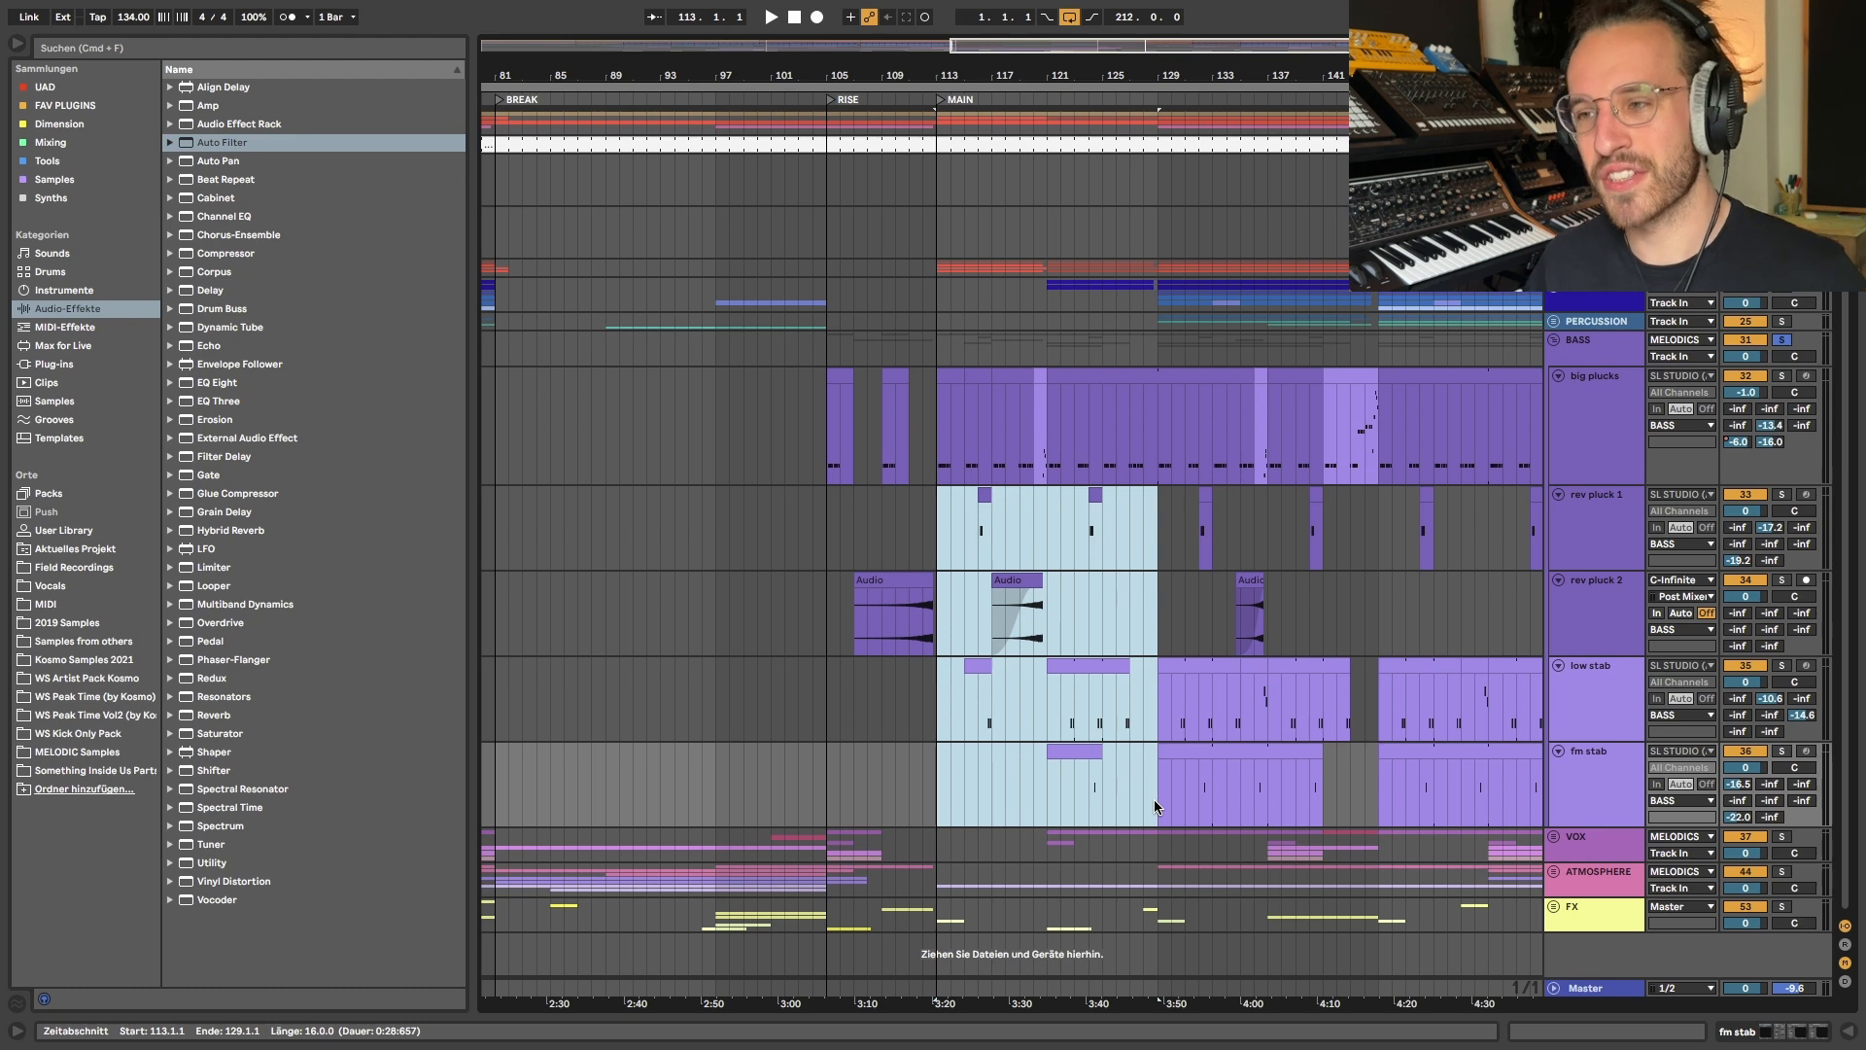
- Select bars 113 to 145 on the big plucks track, and the same range across rev pluck 1 through fm stab
{"action": "left_click_drag", "start_coordinate": [935, 443], "coordinate": [1380, 443]}
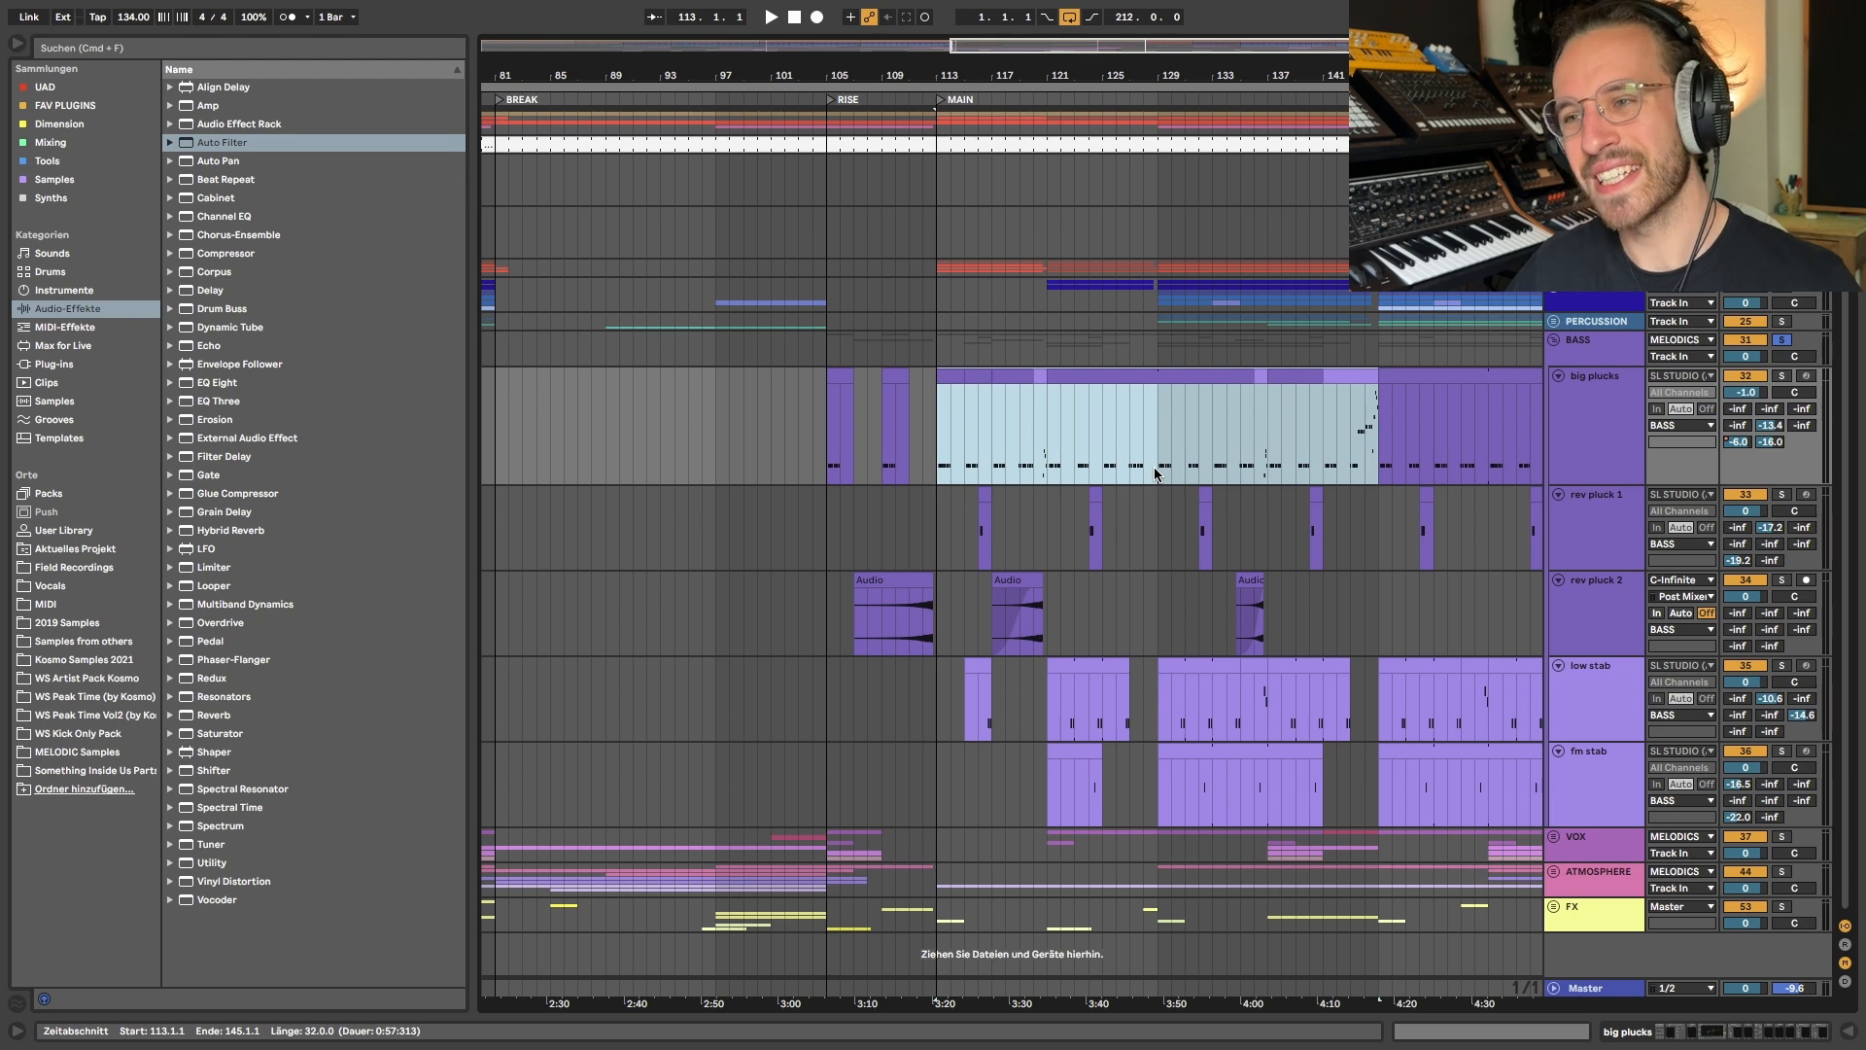
{"action": "scroll", "coordinate": [1155, 474], "scroll_direction": "right", "scroll_amount": 1}
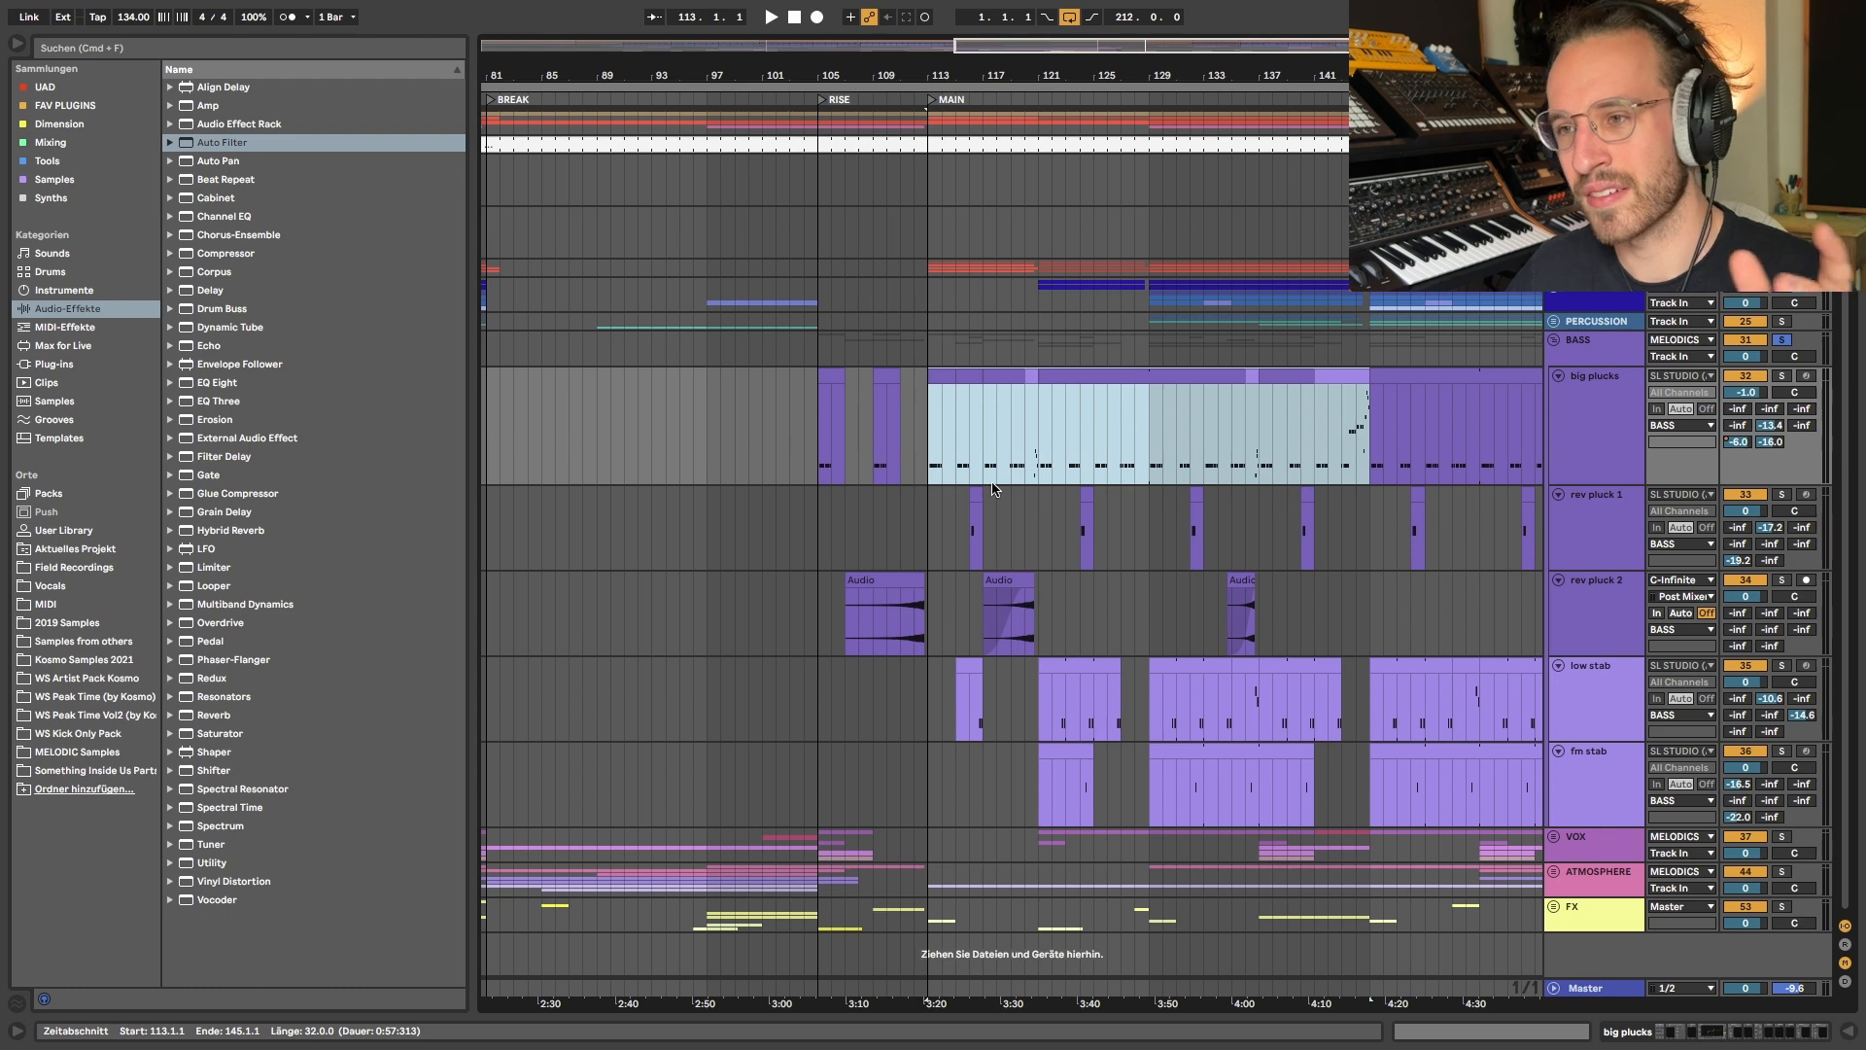
{"action": "left_click_drag", "start_coordinate": [926, 513], "coordinate": [1372, 787]}
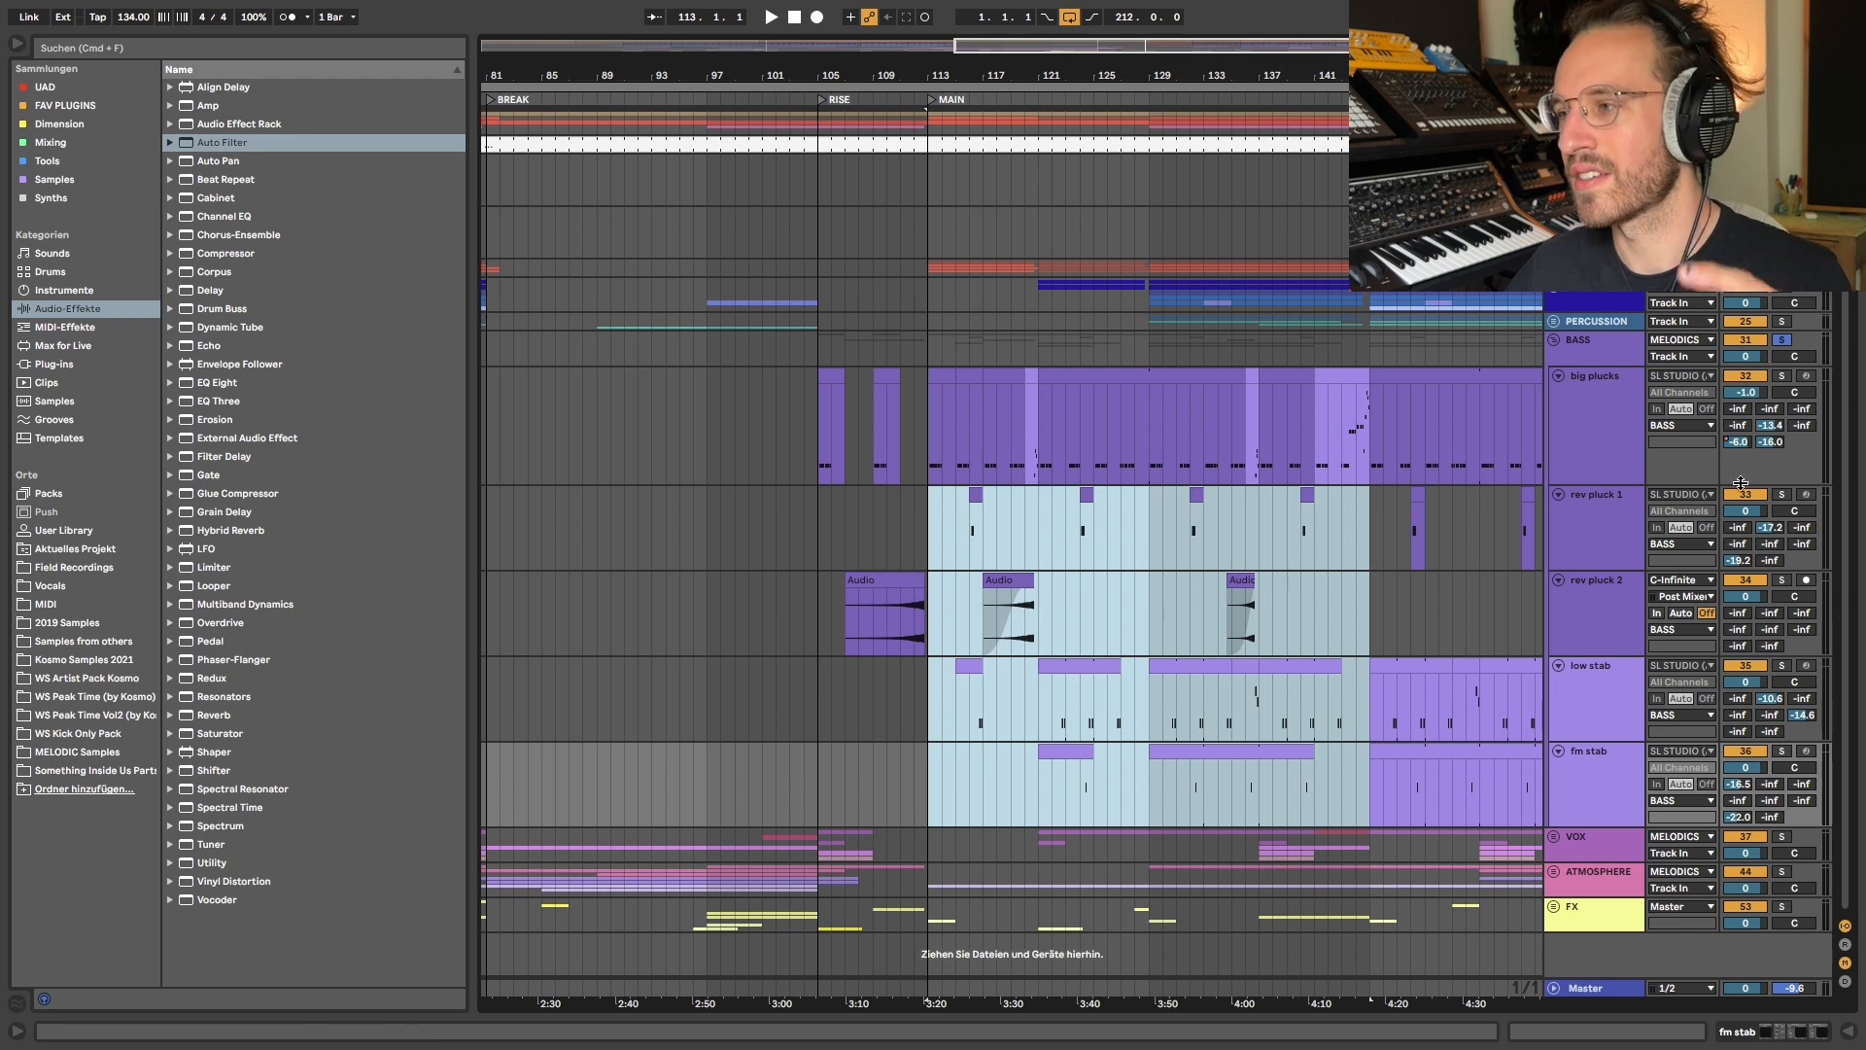
- Solo the big plucks track and play it from bar 113, at the start of the MAIN section
{"action": "left_click", "coordinate": [1782, 375]}
{"action": "left_click", "coordinate": [936, 381]}
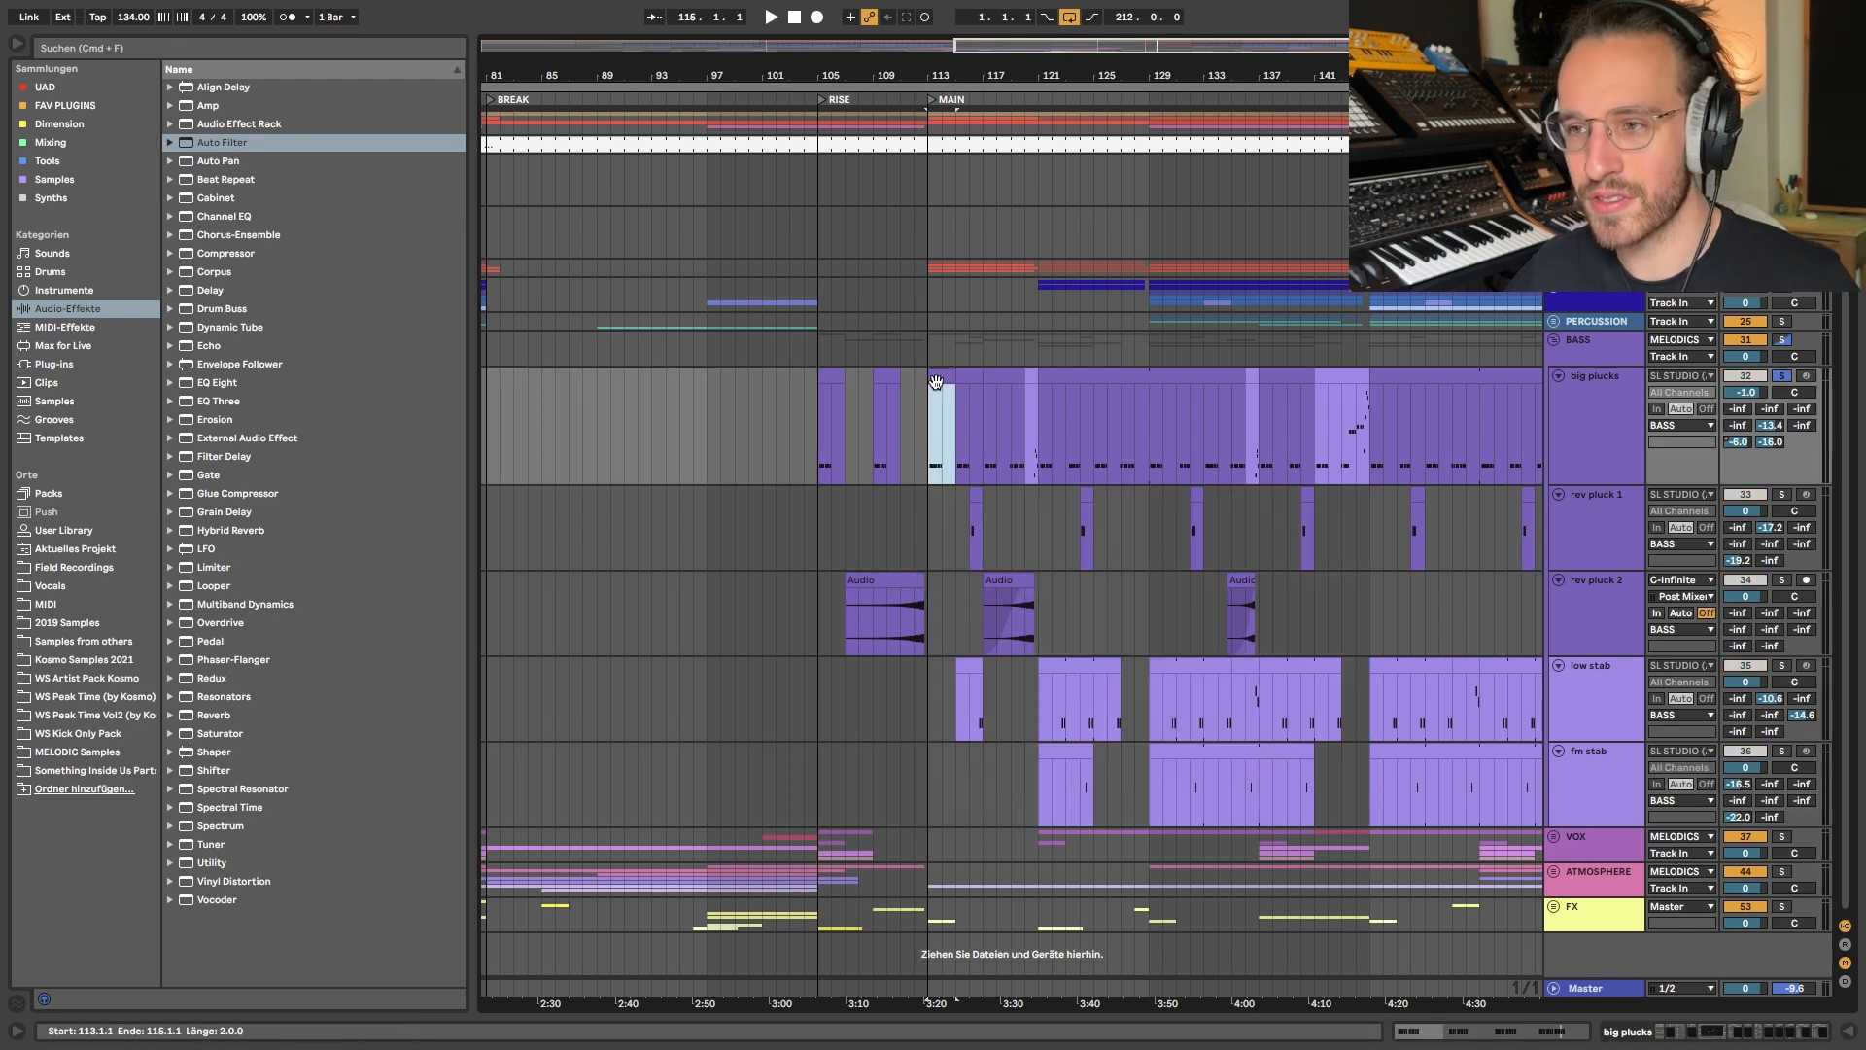
{"action": "key", "text": "space"}
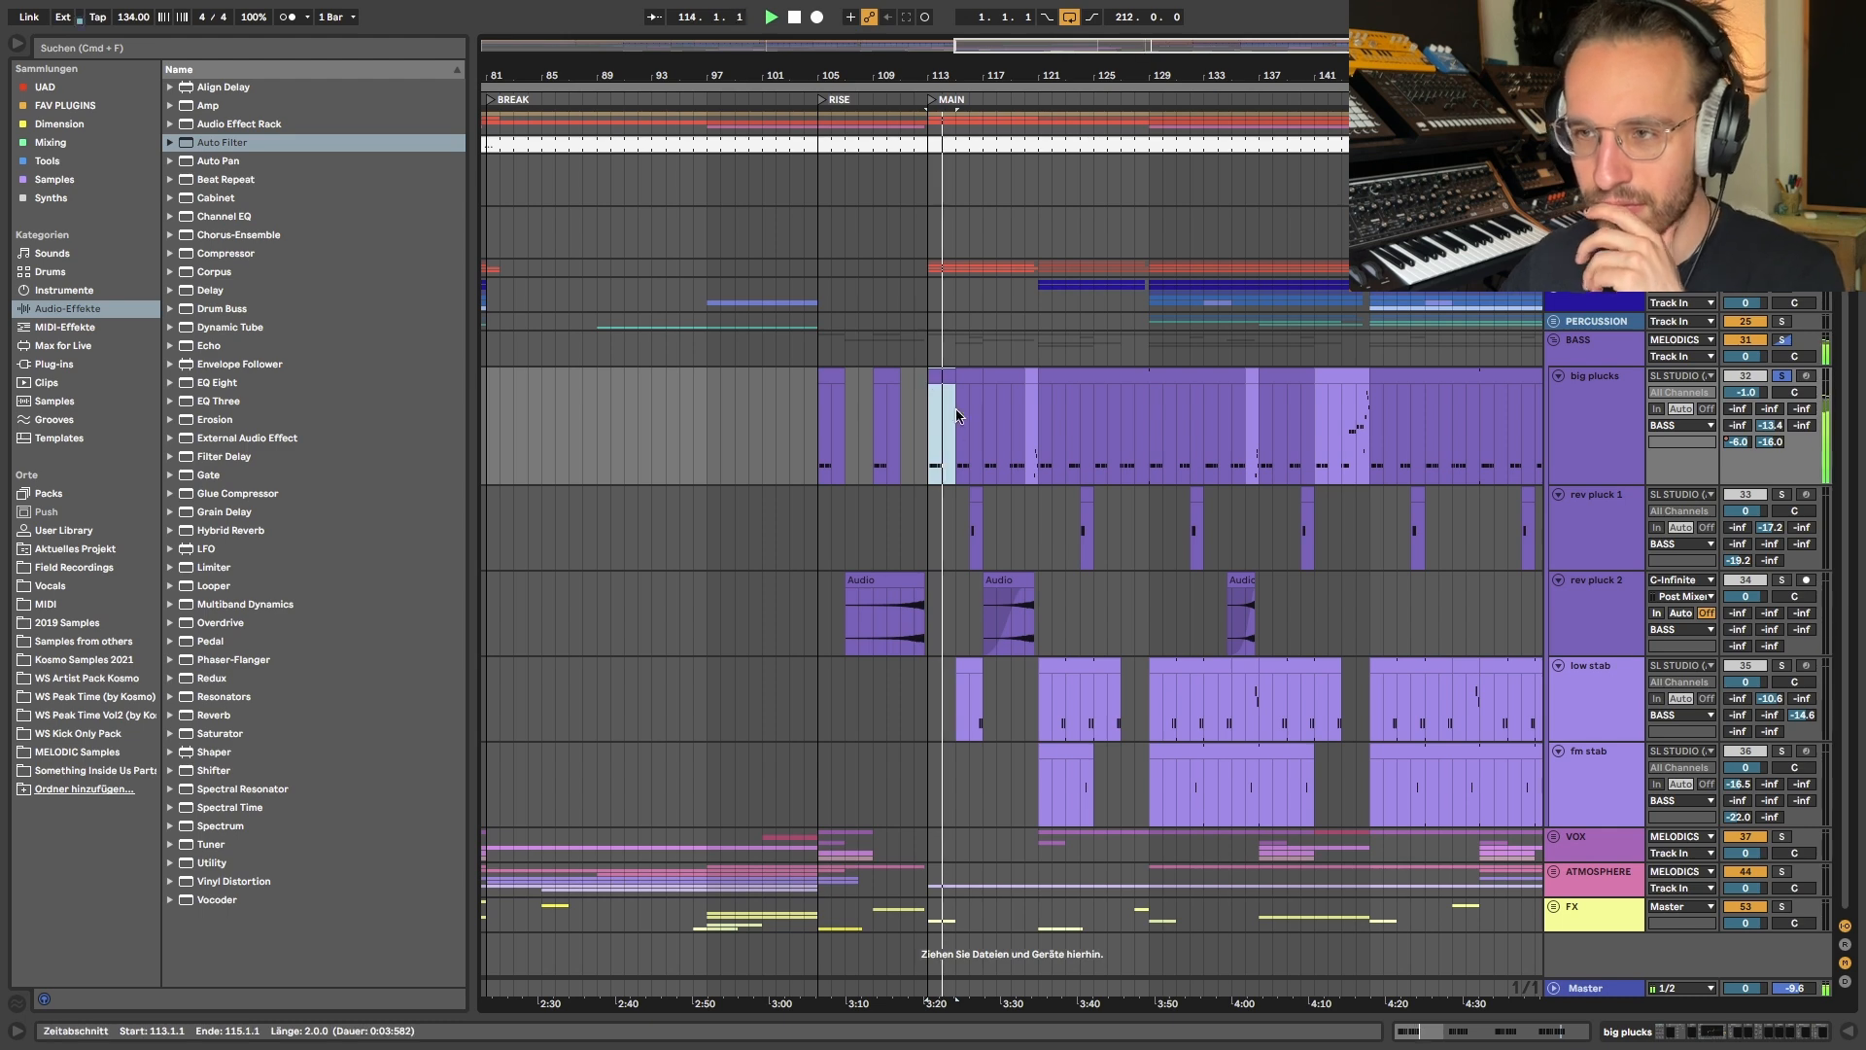
{"action": "scroll", "coordinate": [970, 416], "scroll_direction": "up", "scroll_amount": 8}
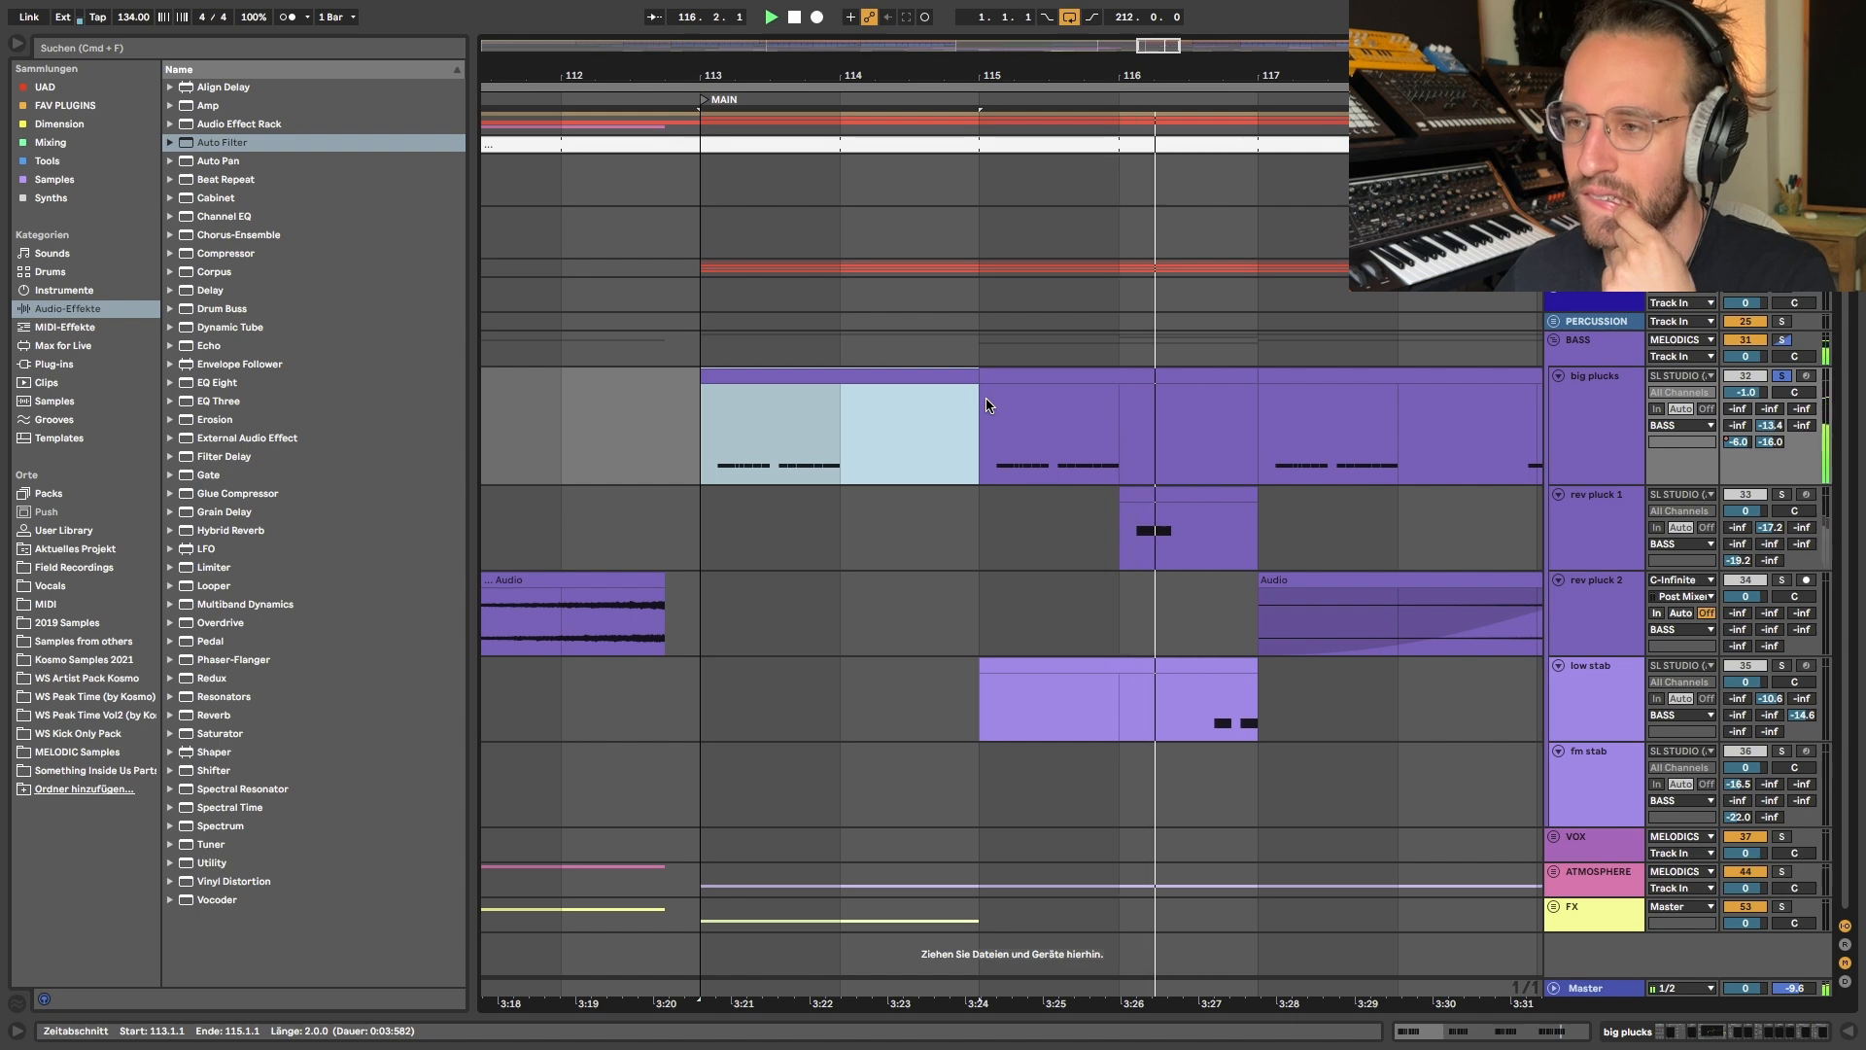
{"action": "scroll", "coordinate": [987, 405], "scroll_direction": "down", "scroll_amount": 3}
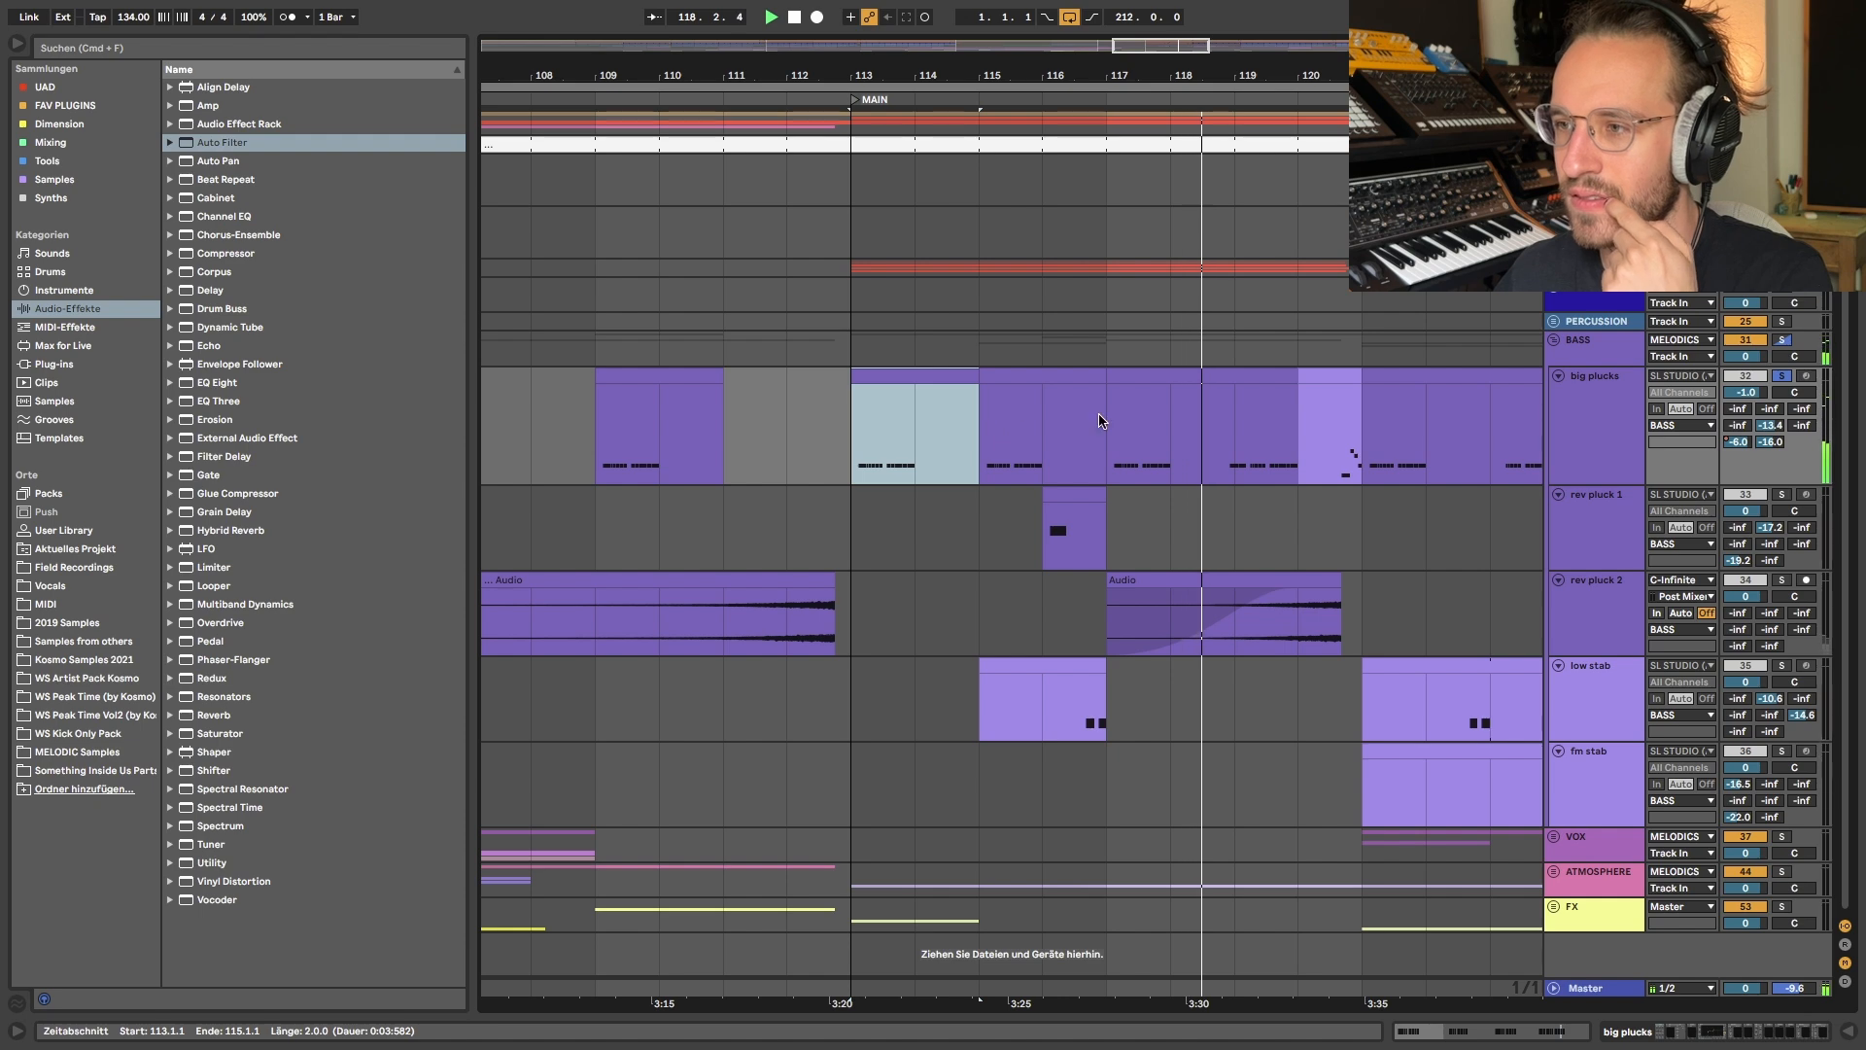
{"action": "scroll", "coordinate": [1099, 420], "scroll_direction": "down", "scroll_amount": 5}
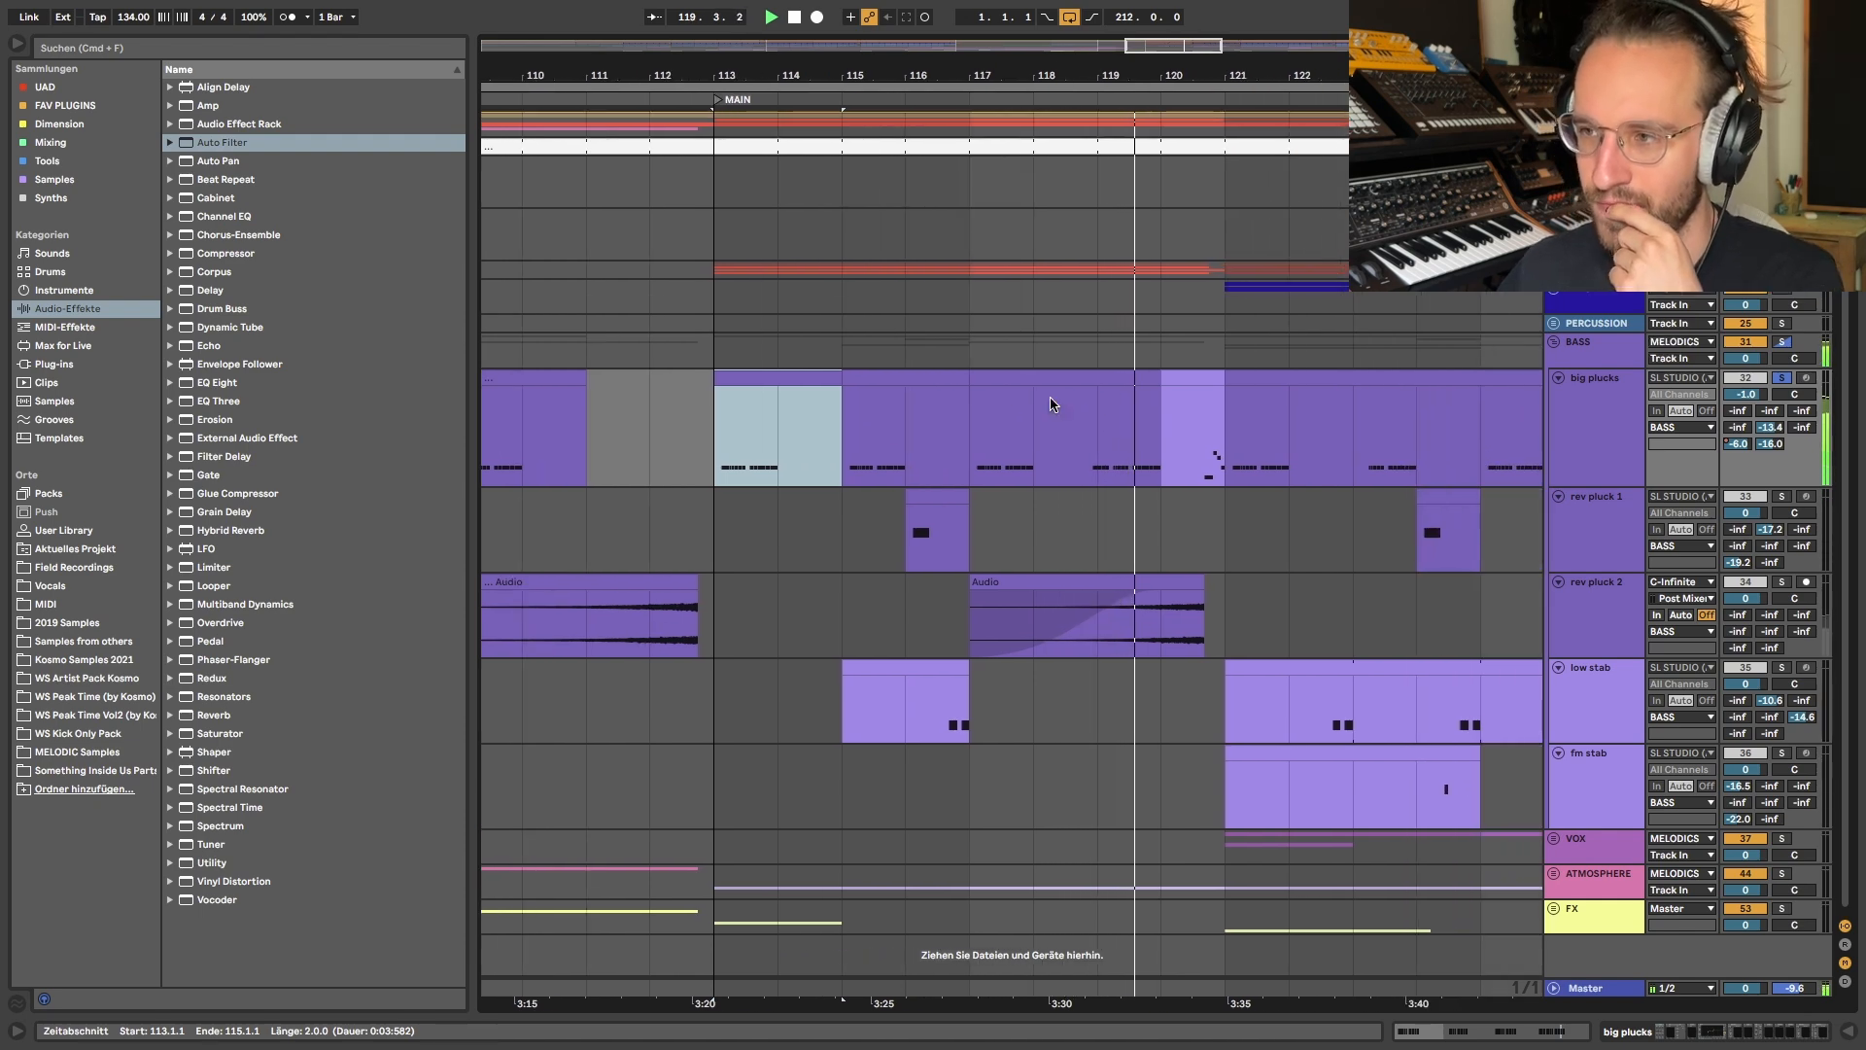
{"action": "scroll", "coordinate": [1011, 394], "scroll_direction": "down", "scroll_amount": 2}
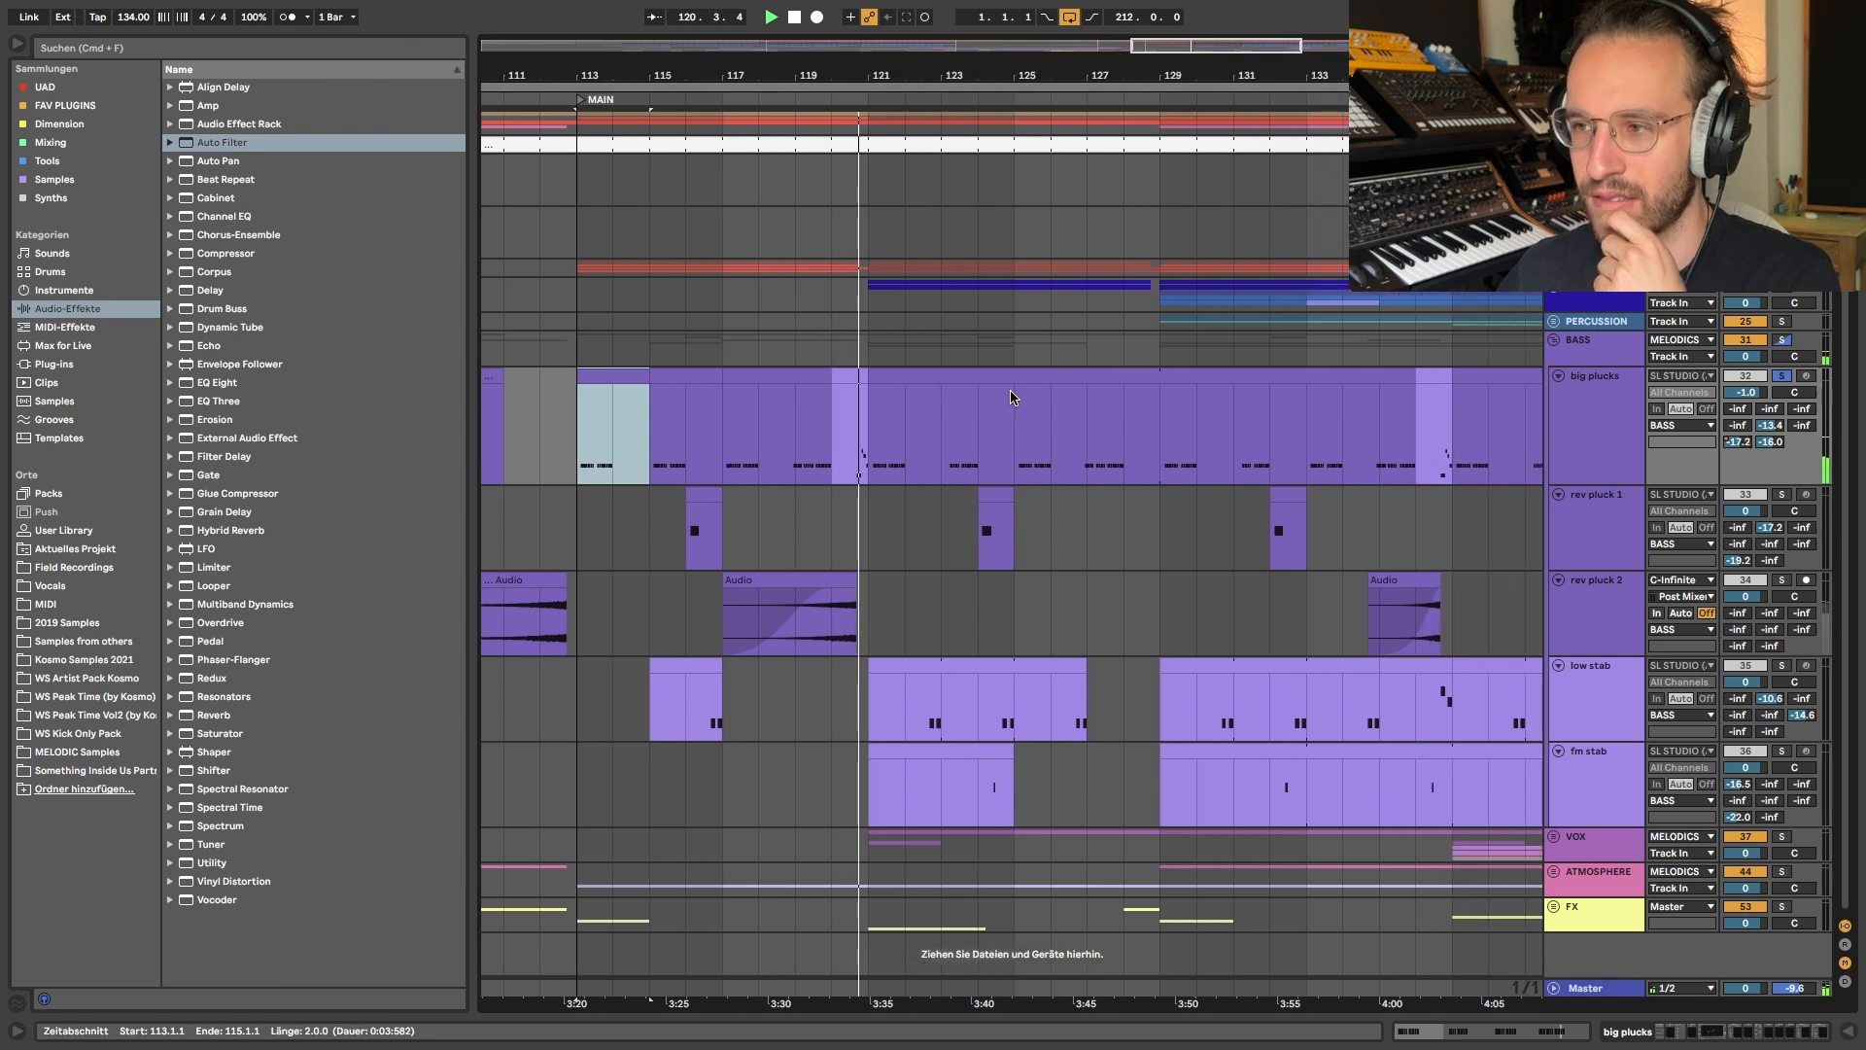
{"action": "scroll", "coordinate": [1075, 396], "scroll_direction": "down", "scroll_amount": 4}
- Listen to the soloed big plucks track from bar 143
{"action": "left_click", "coordinate": [1250, 435]}
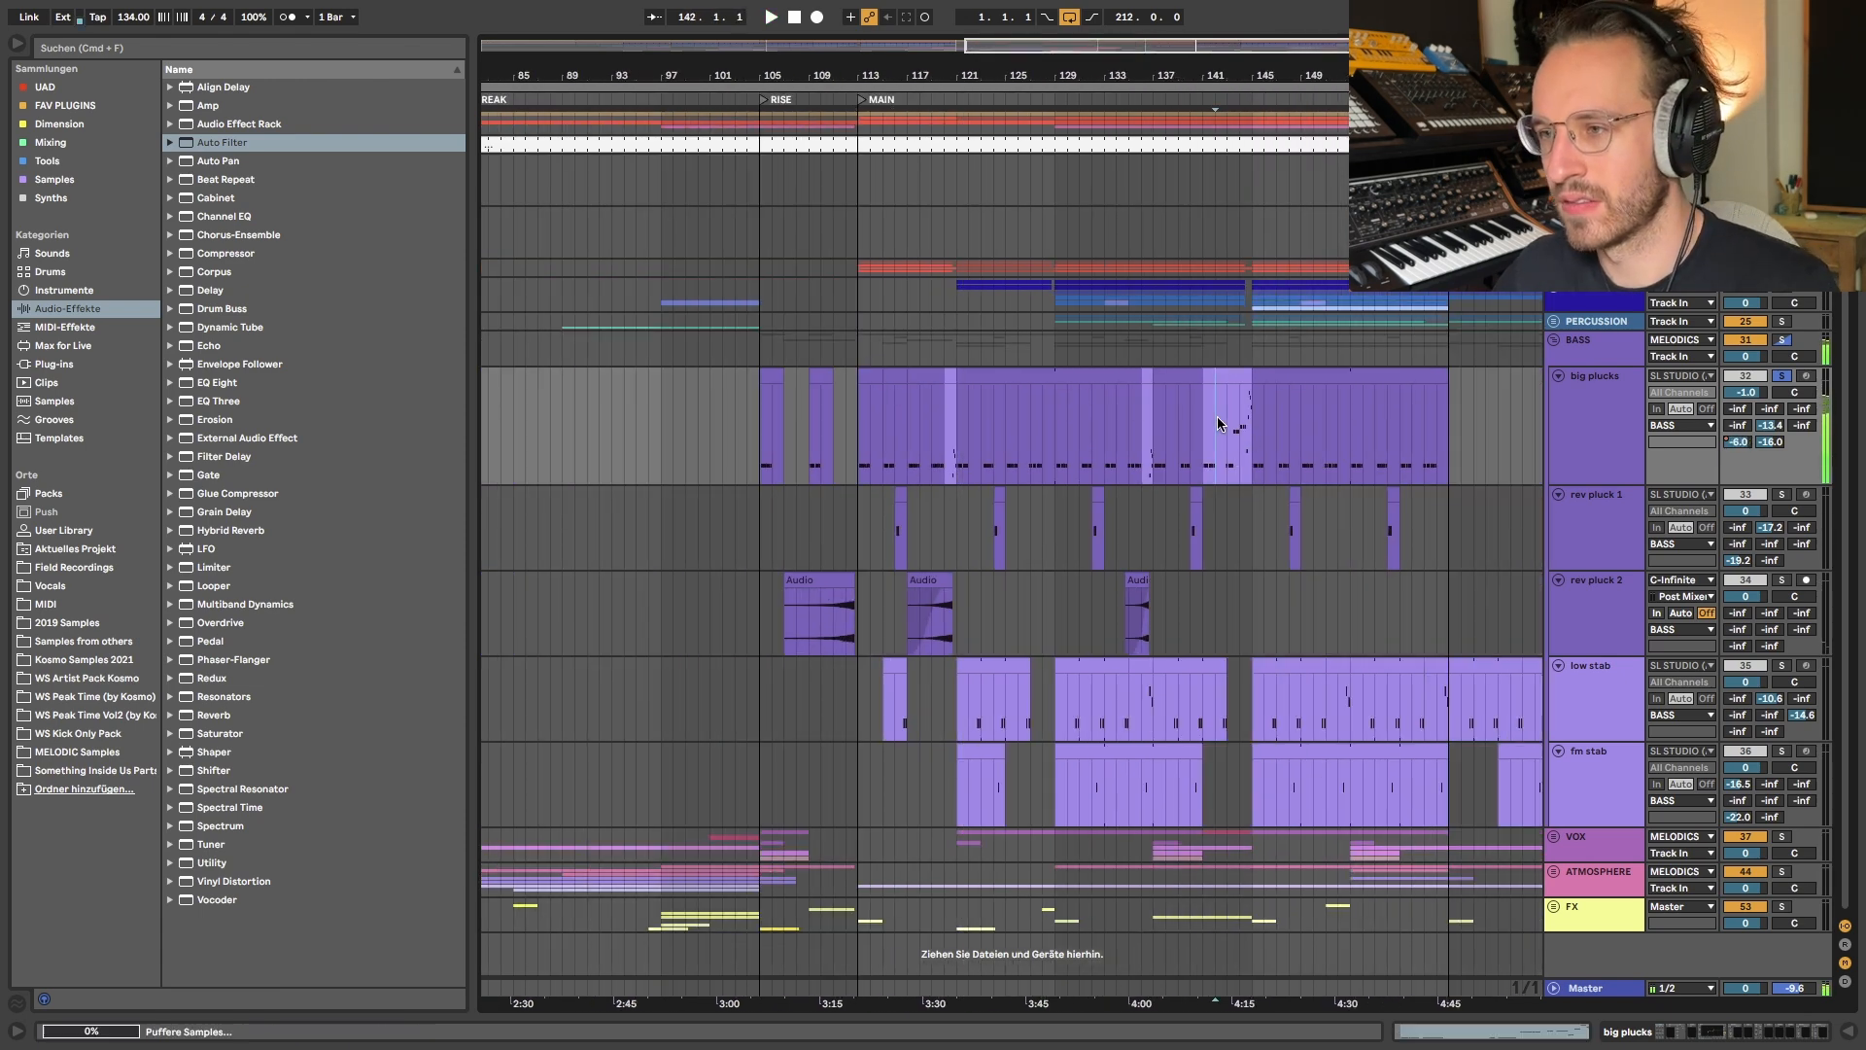
{"action": "scroll", "coordinate": [1250, 436], "scroll_direction": "up", "scroll_amount": 5}
{"action": "scroll", "coordinate": [1250, 436], "scroll_direction": "right", "scroll_amount": 3}
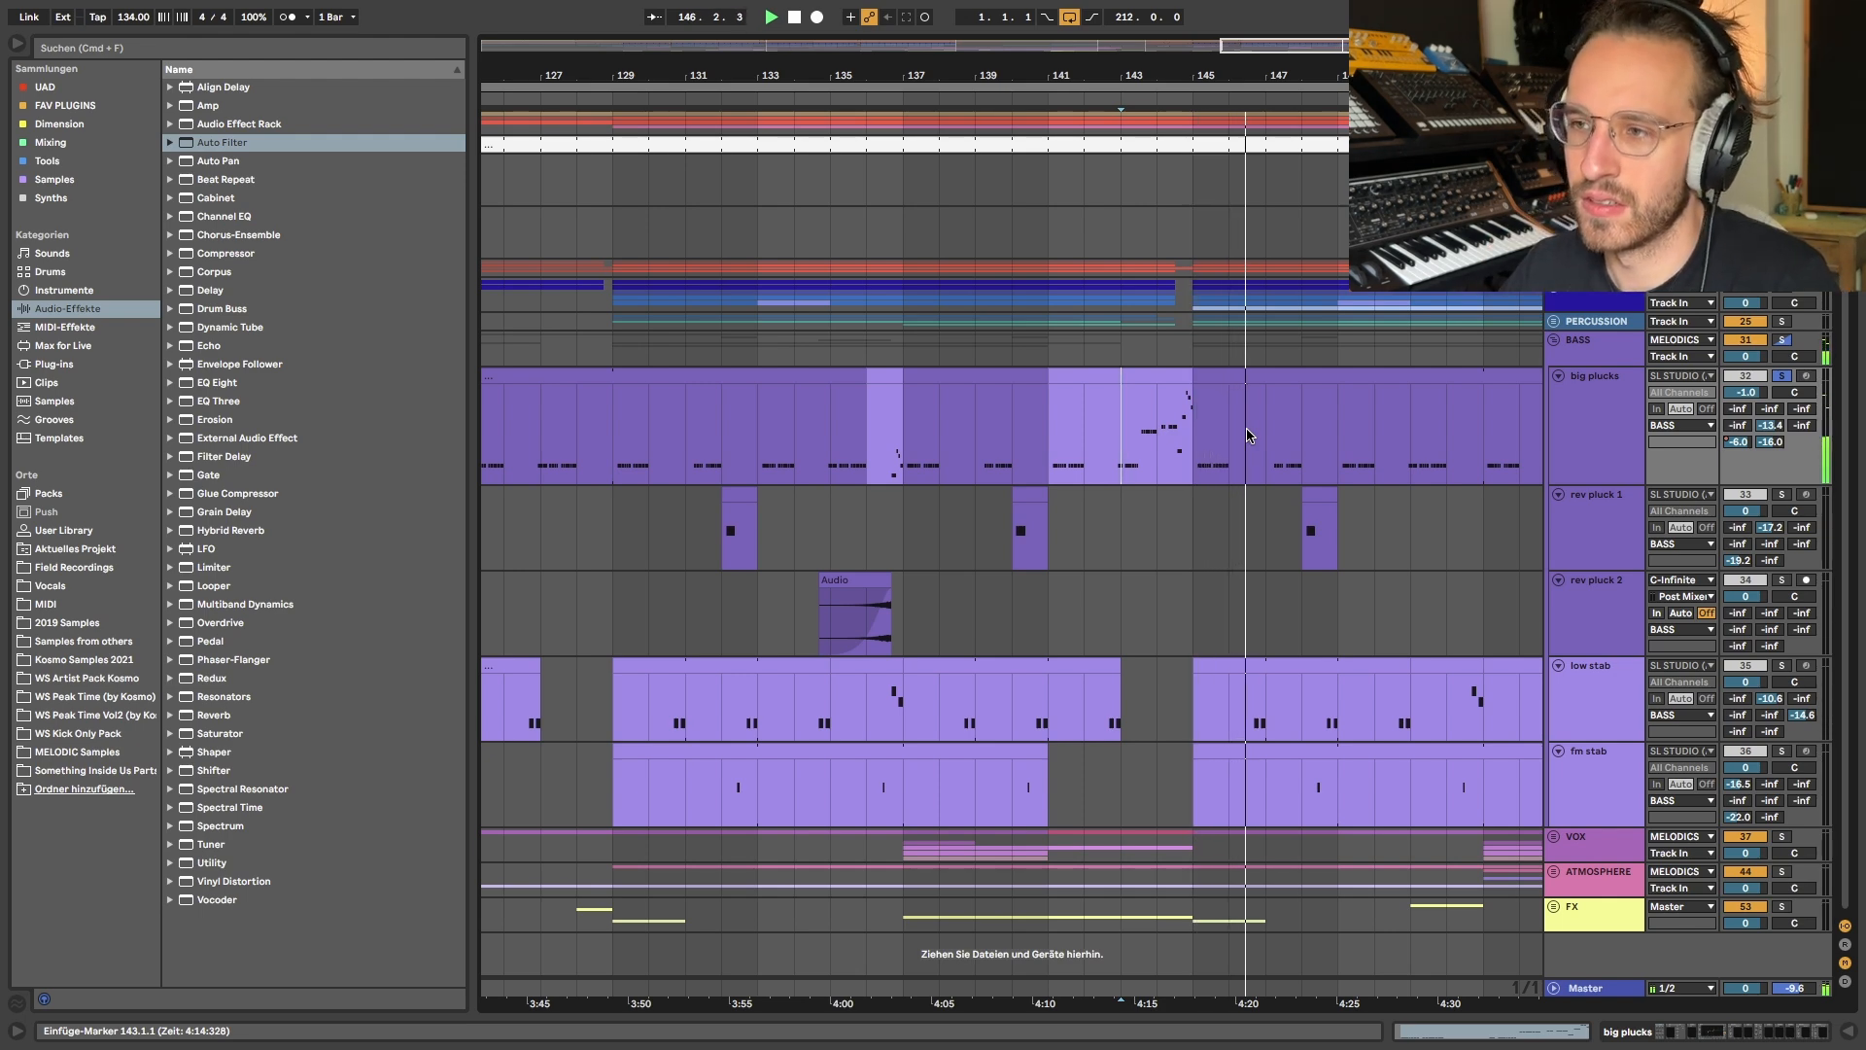
{"action": "scroll", "coordinate": [1246, 436], "scroll_direction": "down", "scroll_amount": 5}
{"action": "scroll", "coordinate": [993, 529], "scroll_direction": "down", "scroll_amount": 3}
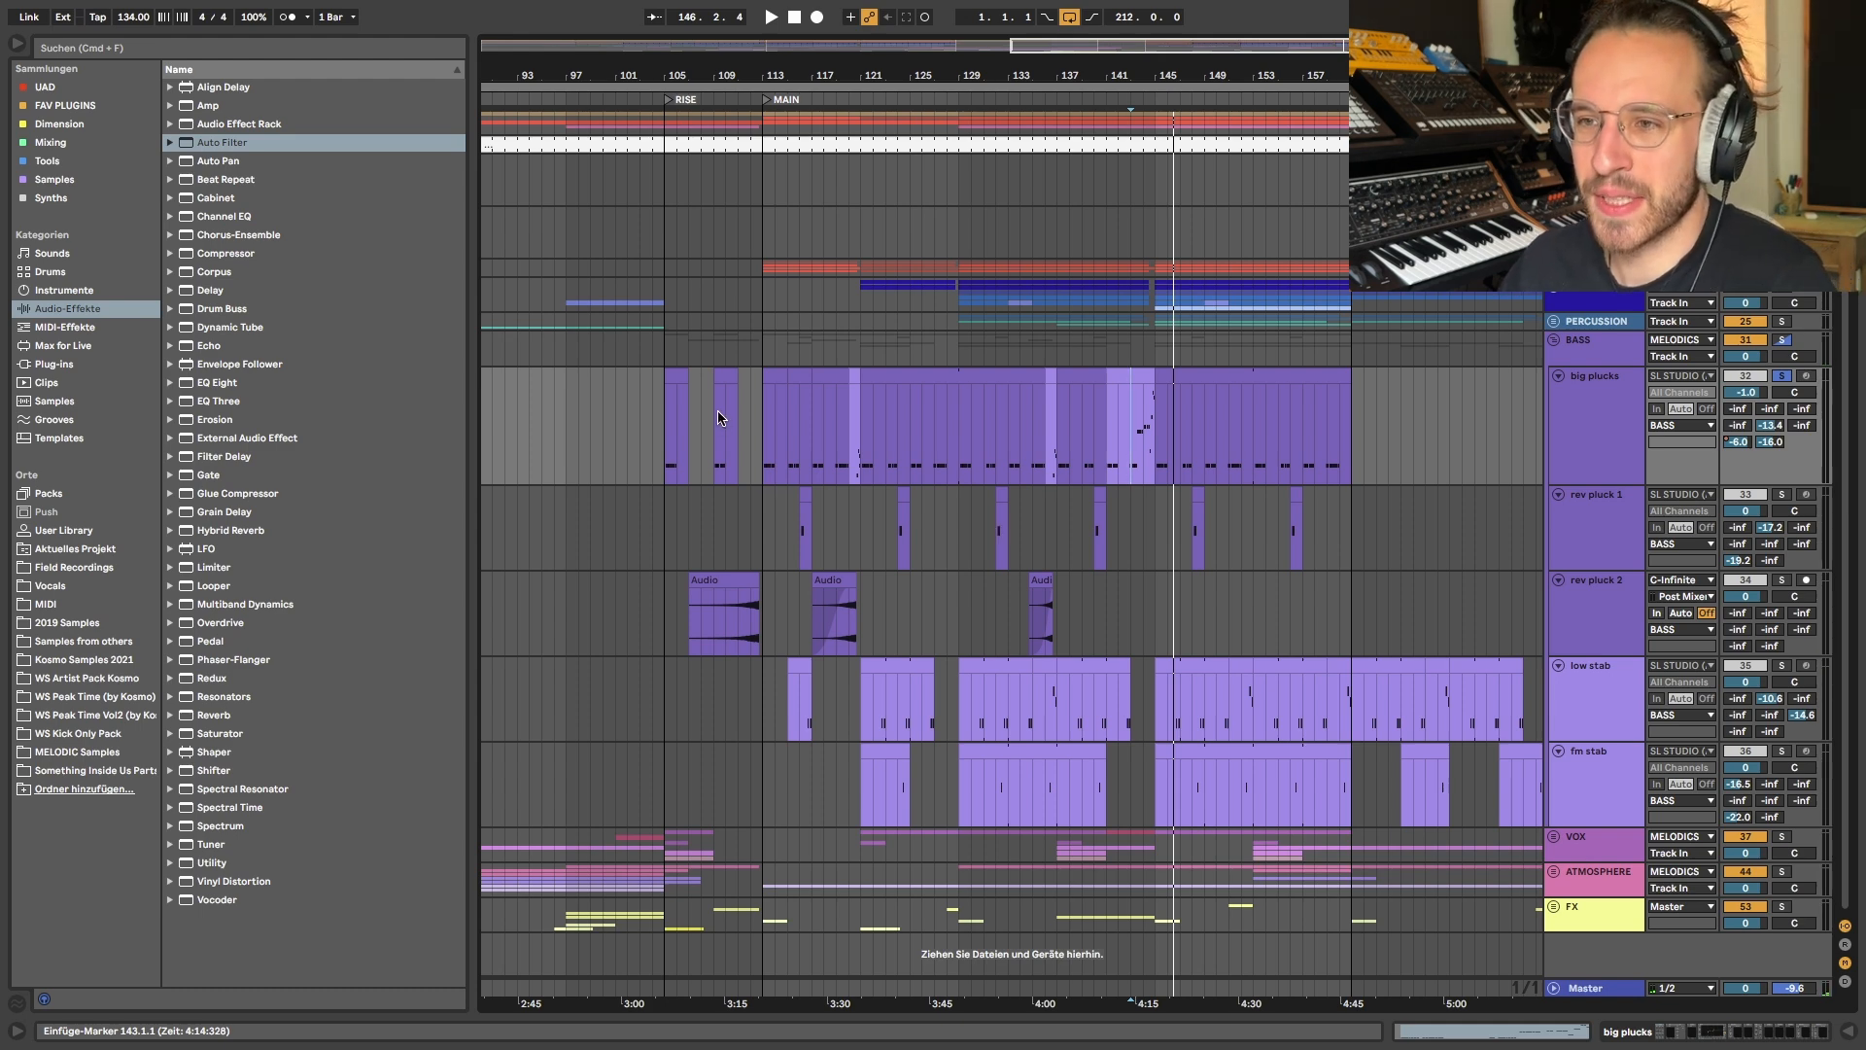
- Examine the MIDI notes of the big plucks clips at bars 115 and 113
{"action": "scroll", "coordinate": [719, 418], "scroll_direction": "up", "scroll_amount": 3}
{"action": "double_click", "coordinate": [823, 374]}
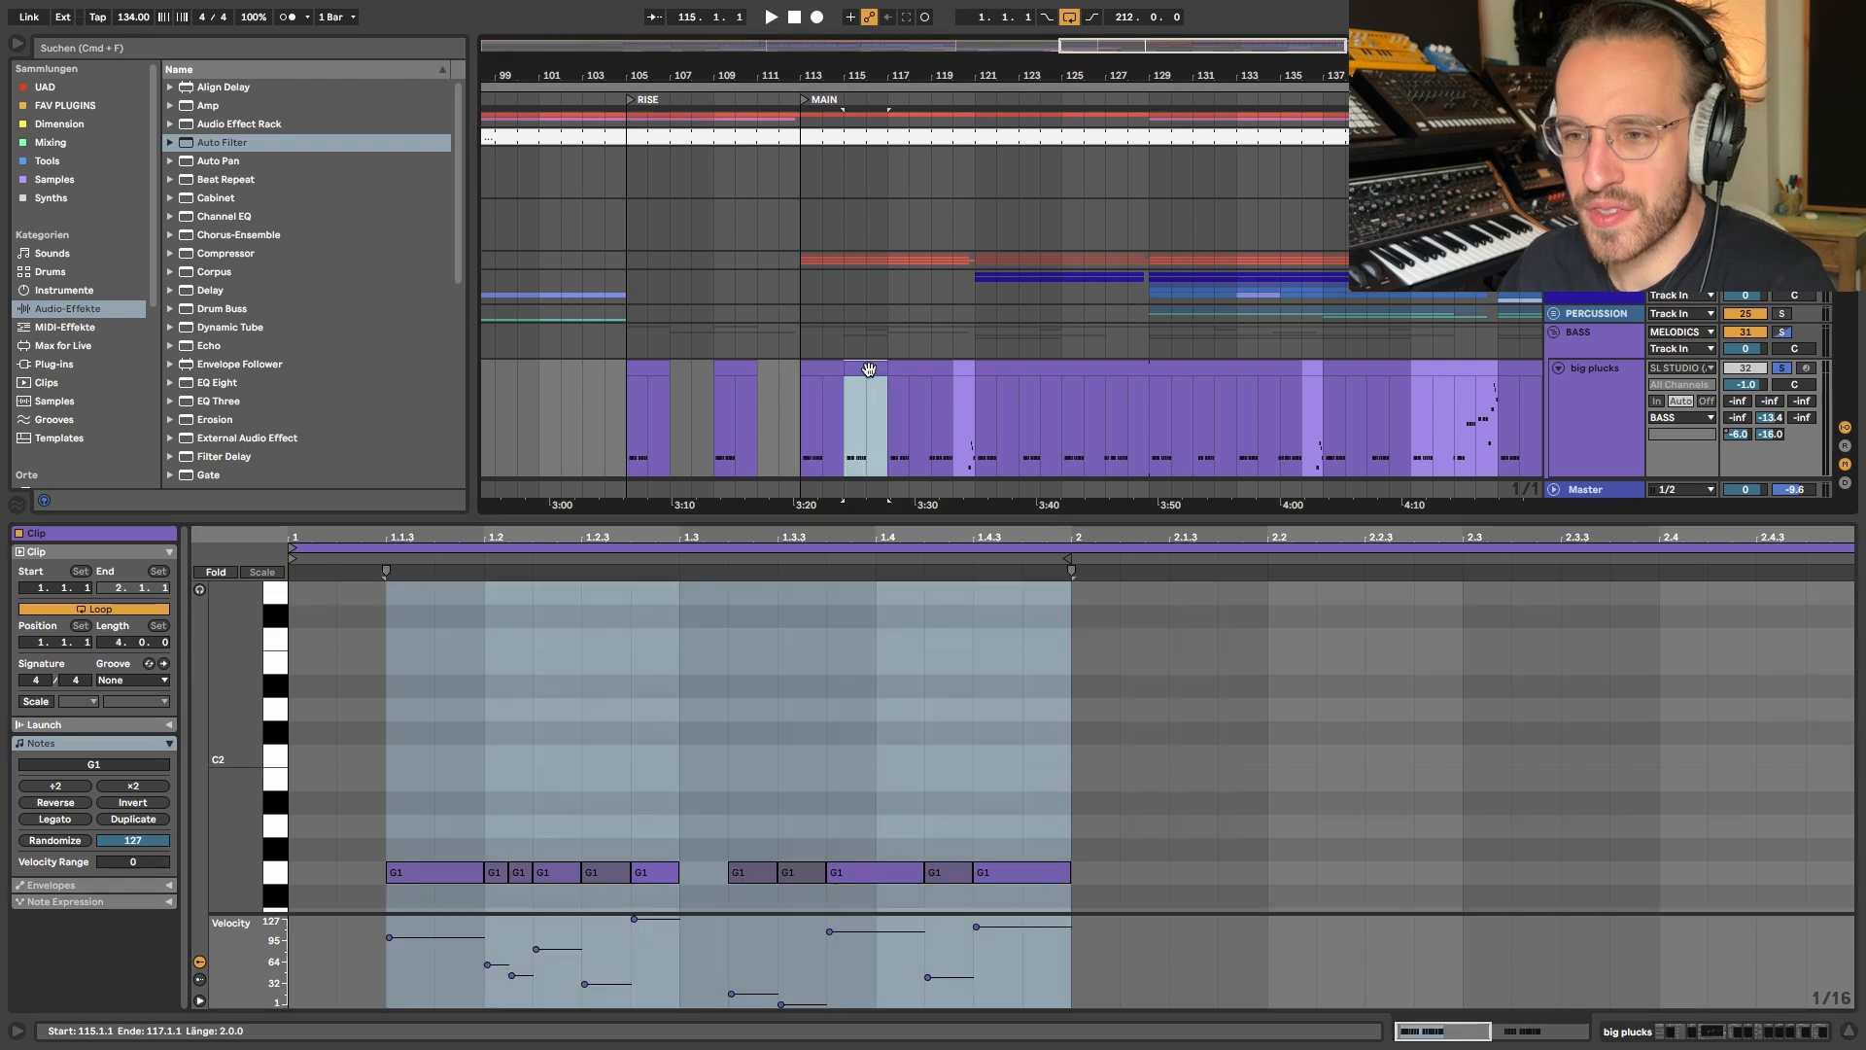
{"action": "left_click", "coordinate": [827, 370]}
{"action": "key", "text": "super+z"}
{"action": "left_click", "coordinate": [809, 369]}
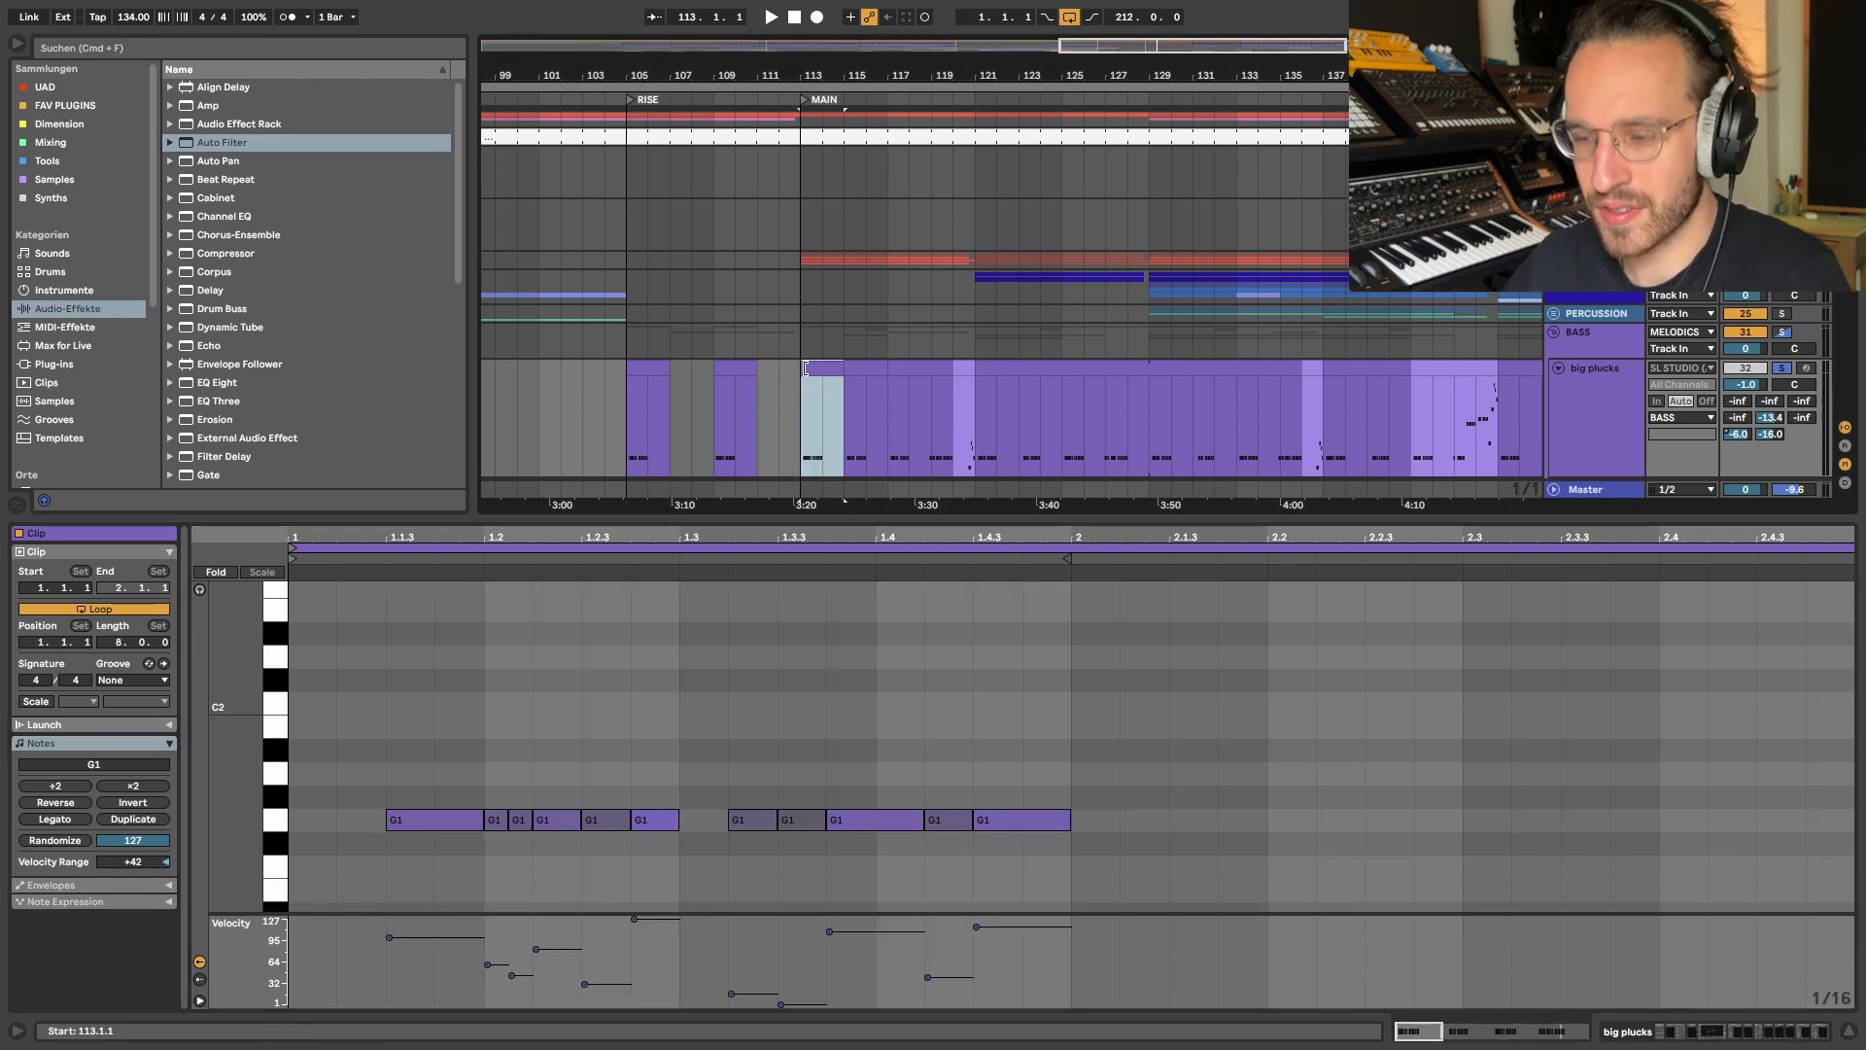
{"action": "double_click", "coordinate": [812, 367]}
{"action": "scroll", "coordinate": [866, 413], "scroll_direction": "up", "scroll_amount": 5}
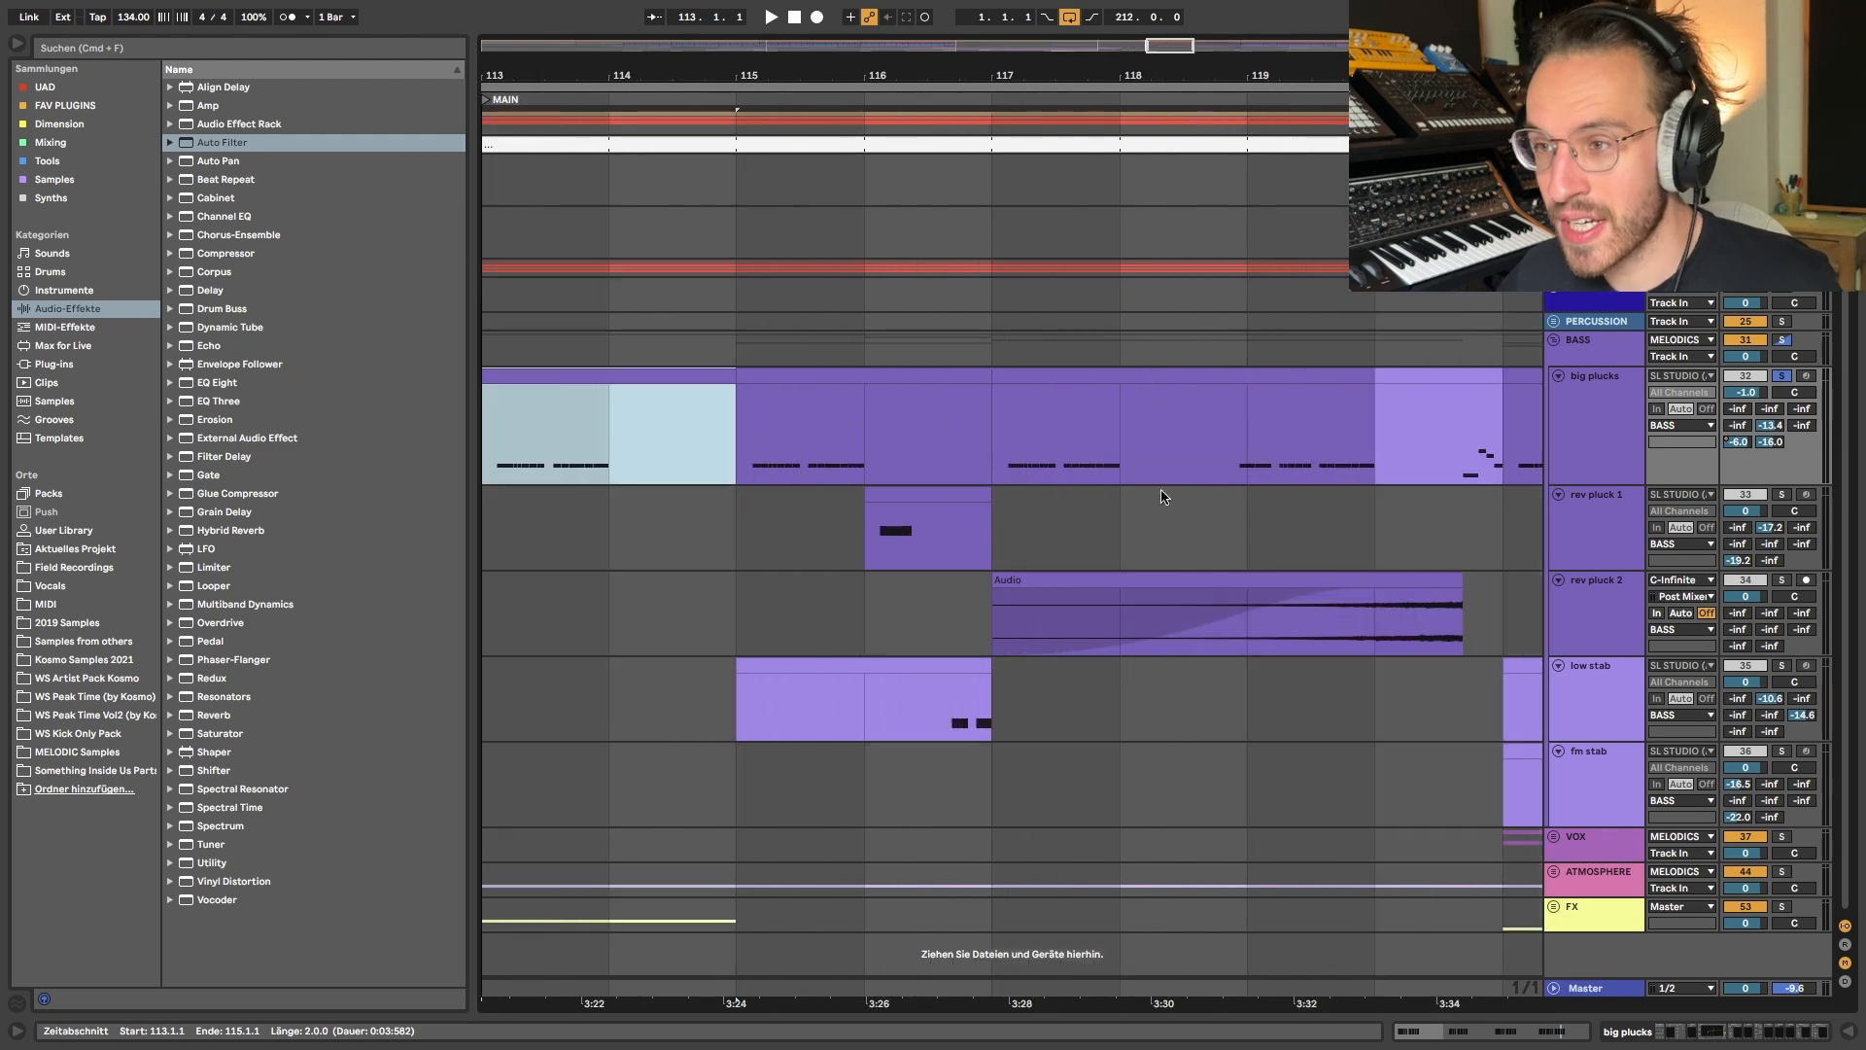
- Show the big plucks automation lanes and select the Serum DECAY automation from bar 113 to 121
{"action": "left_click", "coordinate": [1208, 456]}
{"action": "left_click_drag", "start_coordinate": [1208, 456], "coordinate": [1120, 434]}
{"action": "scroll", "coordinate": [1120, 435], "scroll_direction": "left", "scroll_amount": 5}
{"action": "key", "text": "a"}
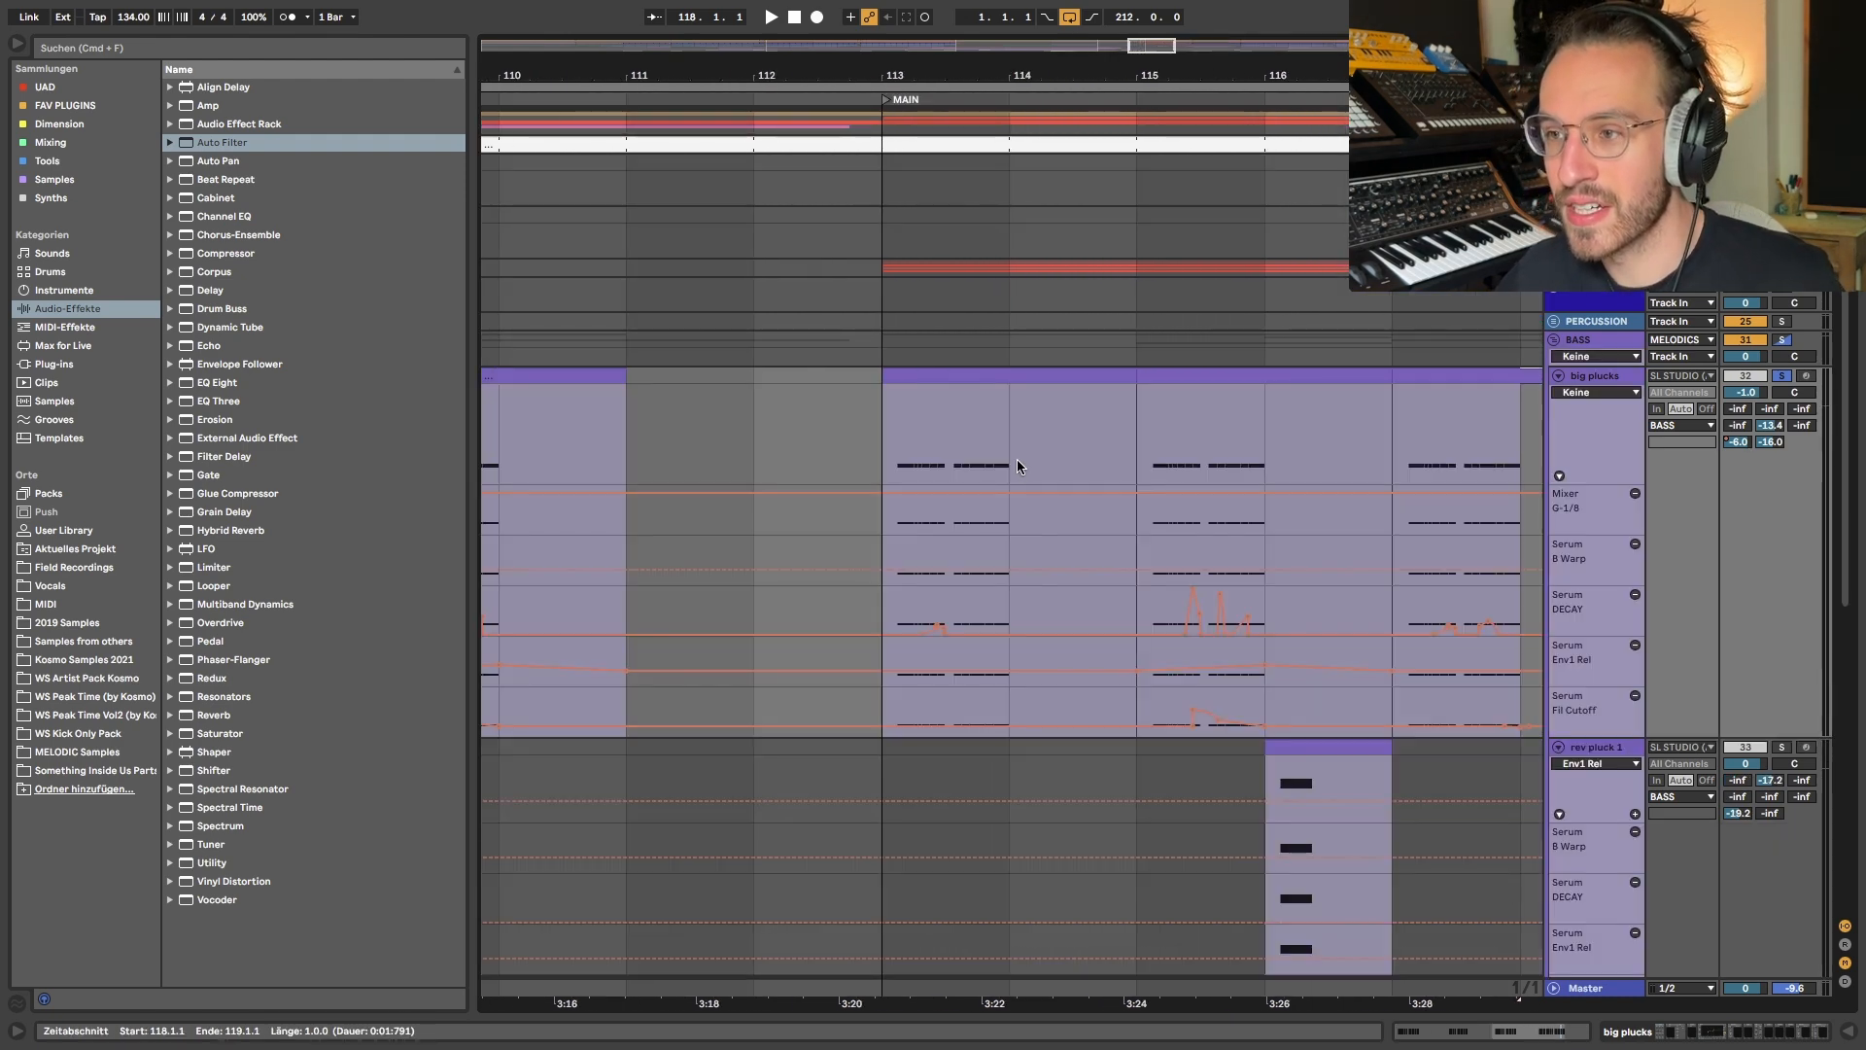
{"action": "scroll", "coordinate": [1017, 459], "scroll_direction": "down", "scroll_amount": 3}
{"action": "scroll", "coordinate": [1118, 574], "scroll_direction": "right", "scroll_amount": 3}
{"action": "left_click_drag", "start_coordinate": [816, 601], "coordinate": [1336, 607]}
{"action": "key", "text": "a"}
- Open the Serum instrument on big plucks and compare its oscillator and effects pages
{"action": "double_click", "coordinate": [1590, 410]}
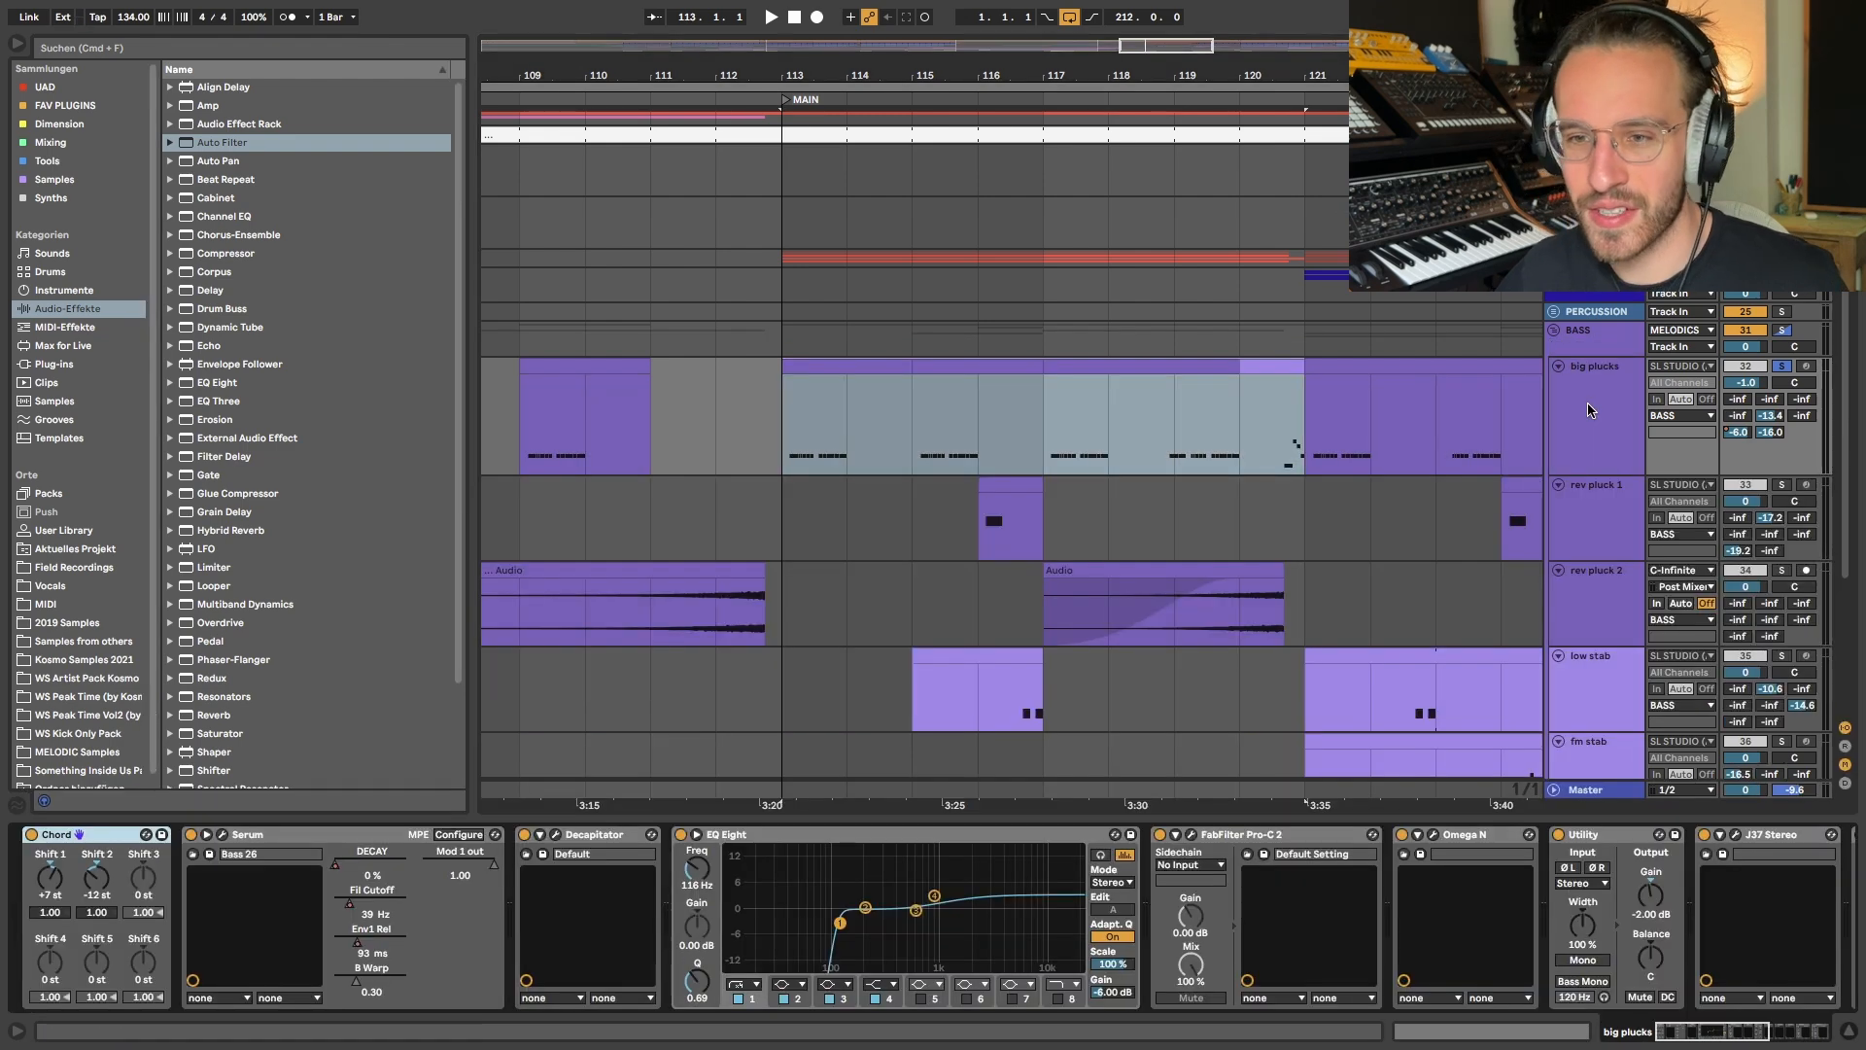
{"action": "left_click", "coordinate": [223, 834]}
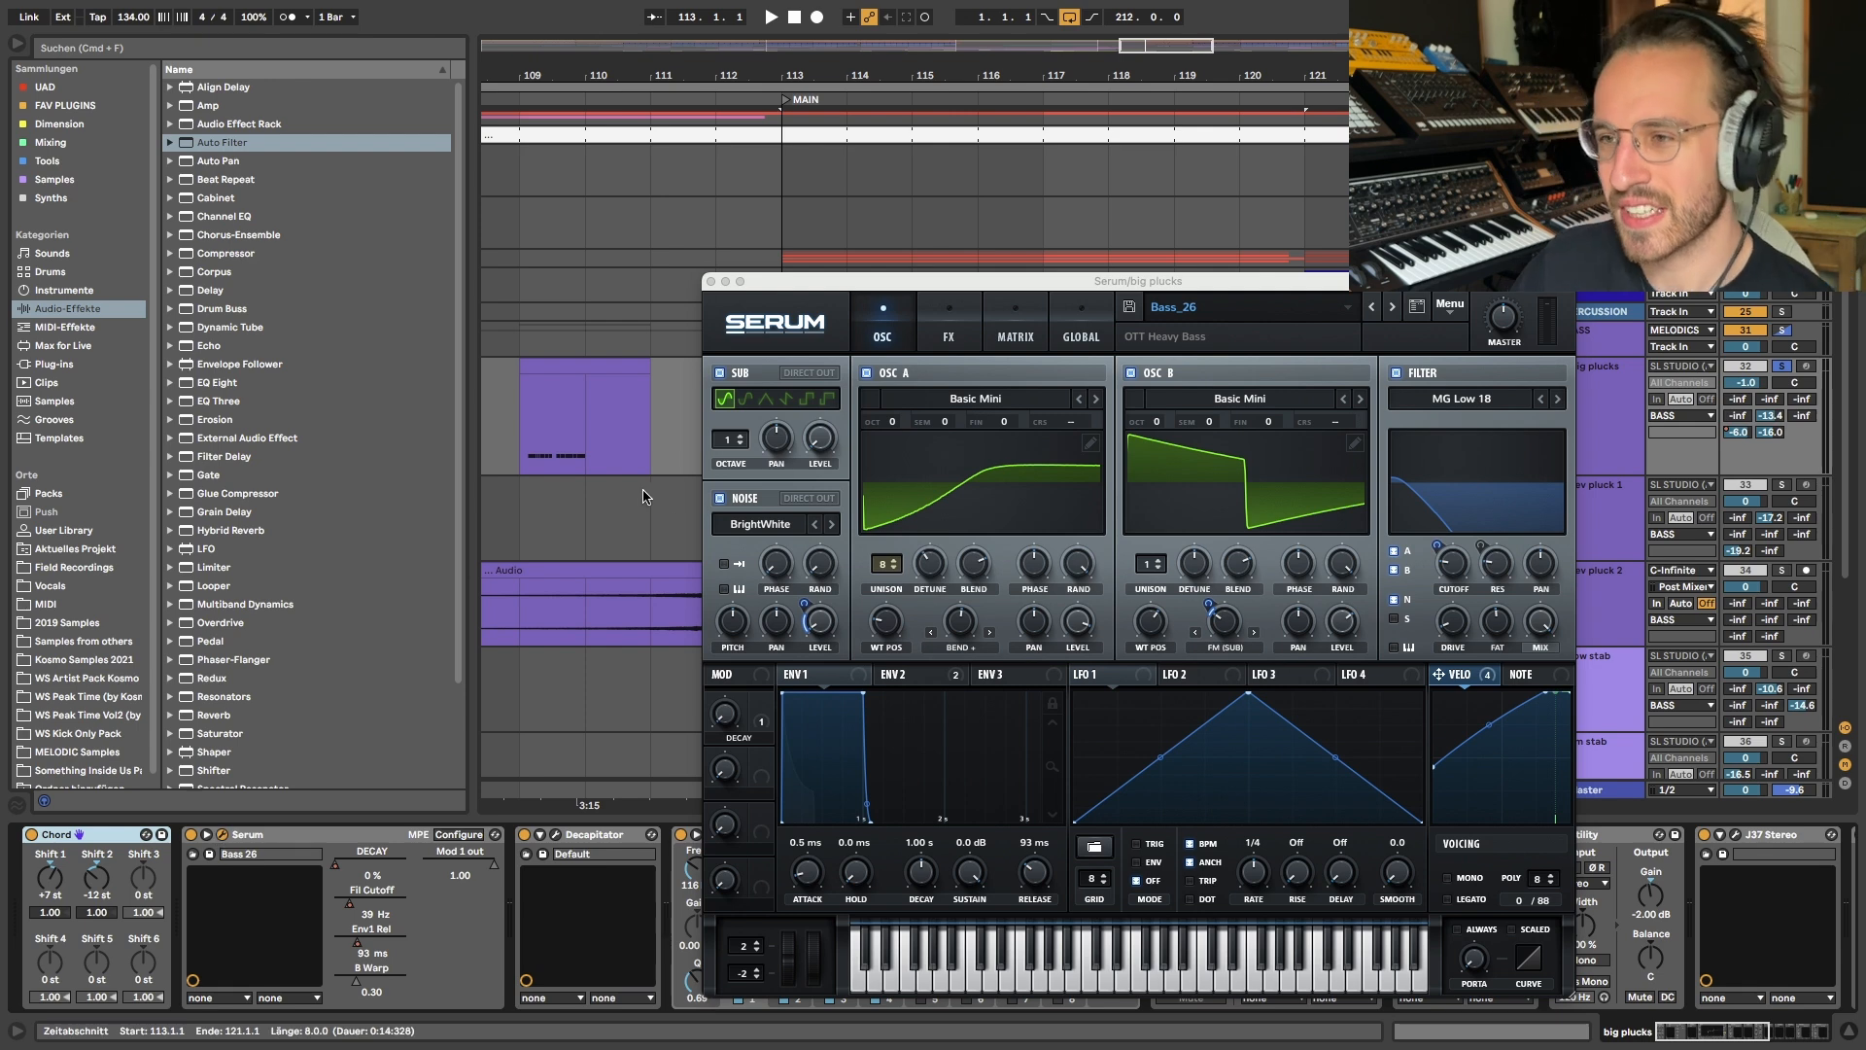
{"action": "left_click", "coordinate": [950, 335]}
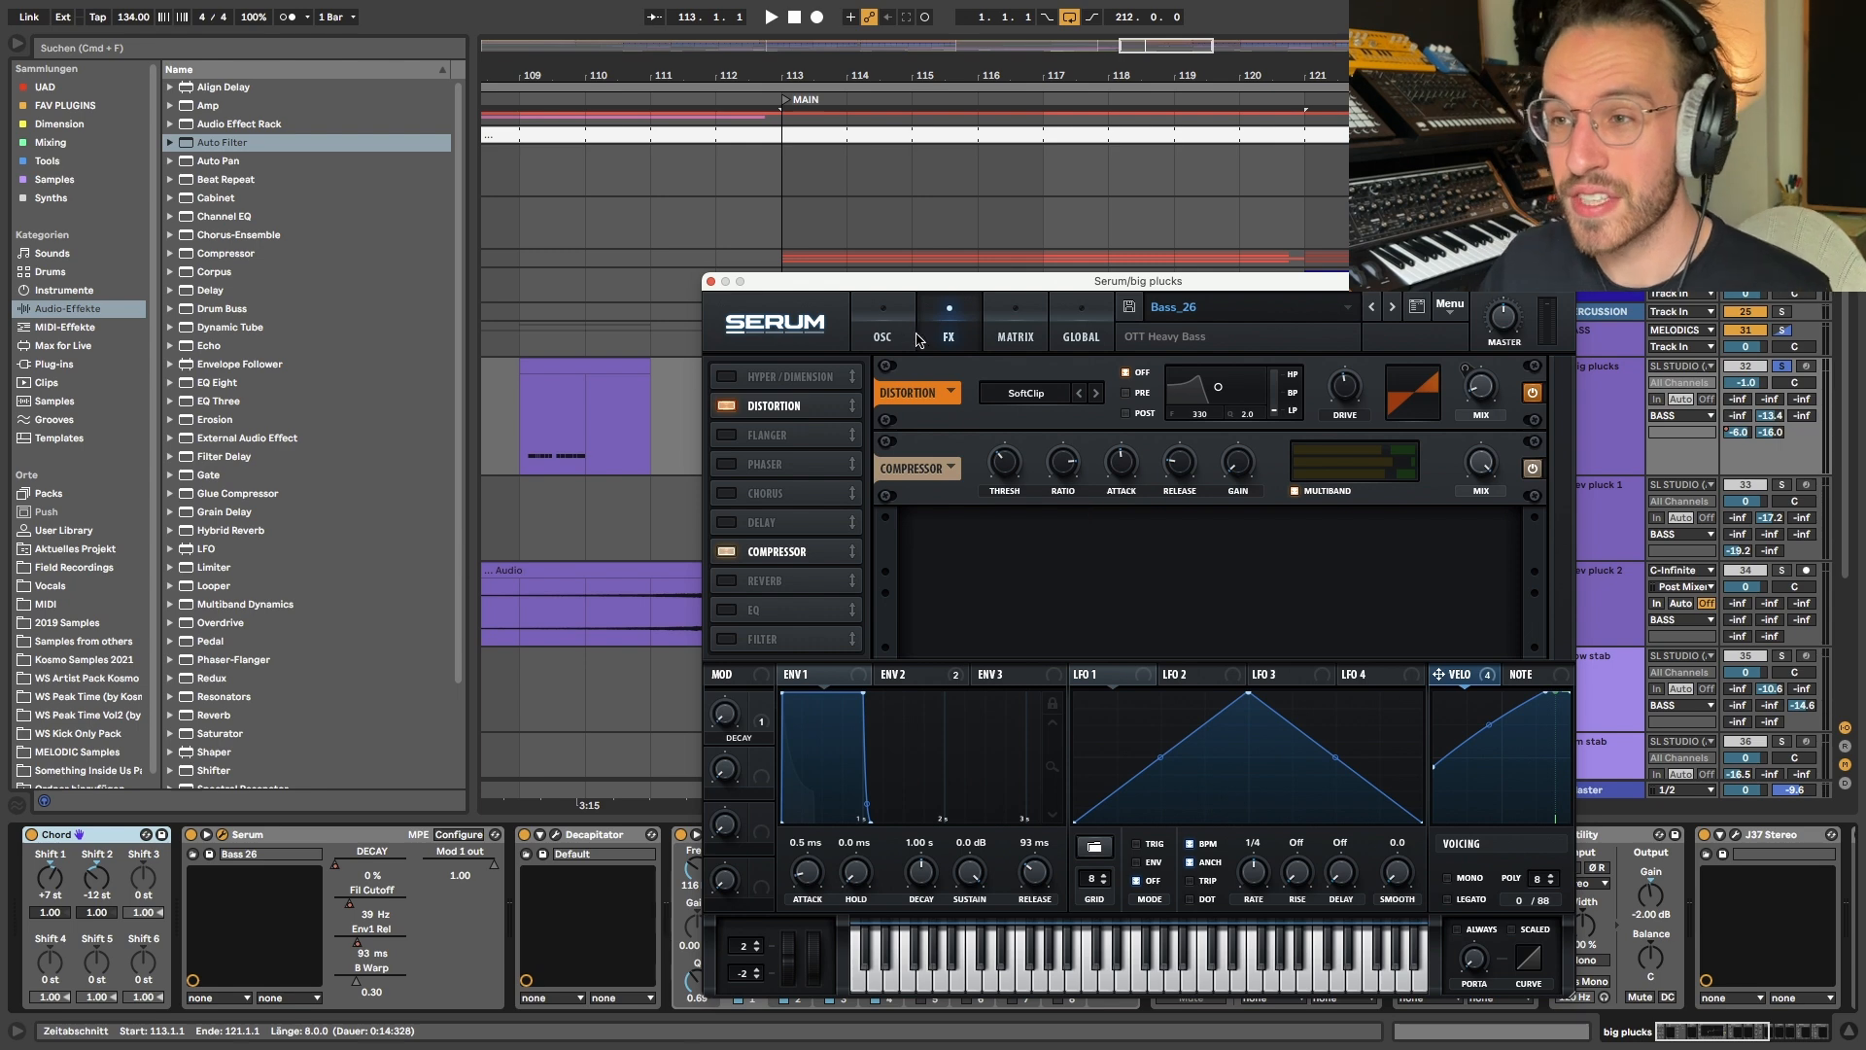
{"action": "left_click", "coordinate": [887, 335]}
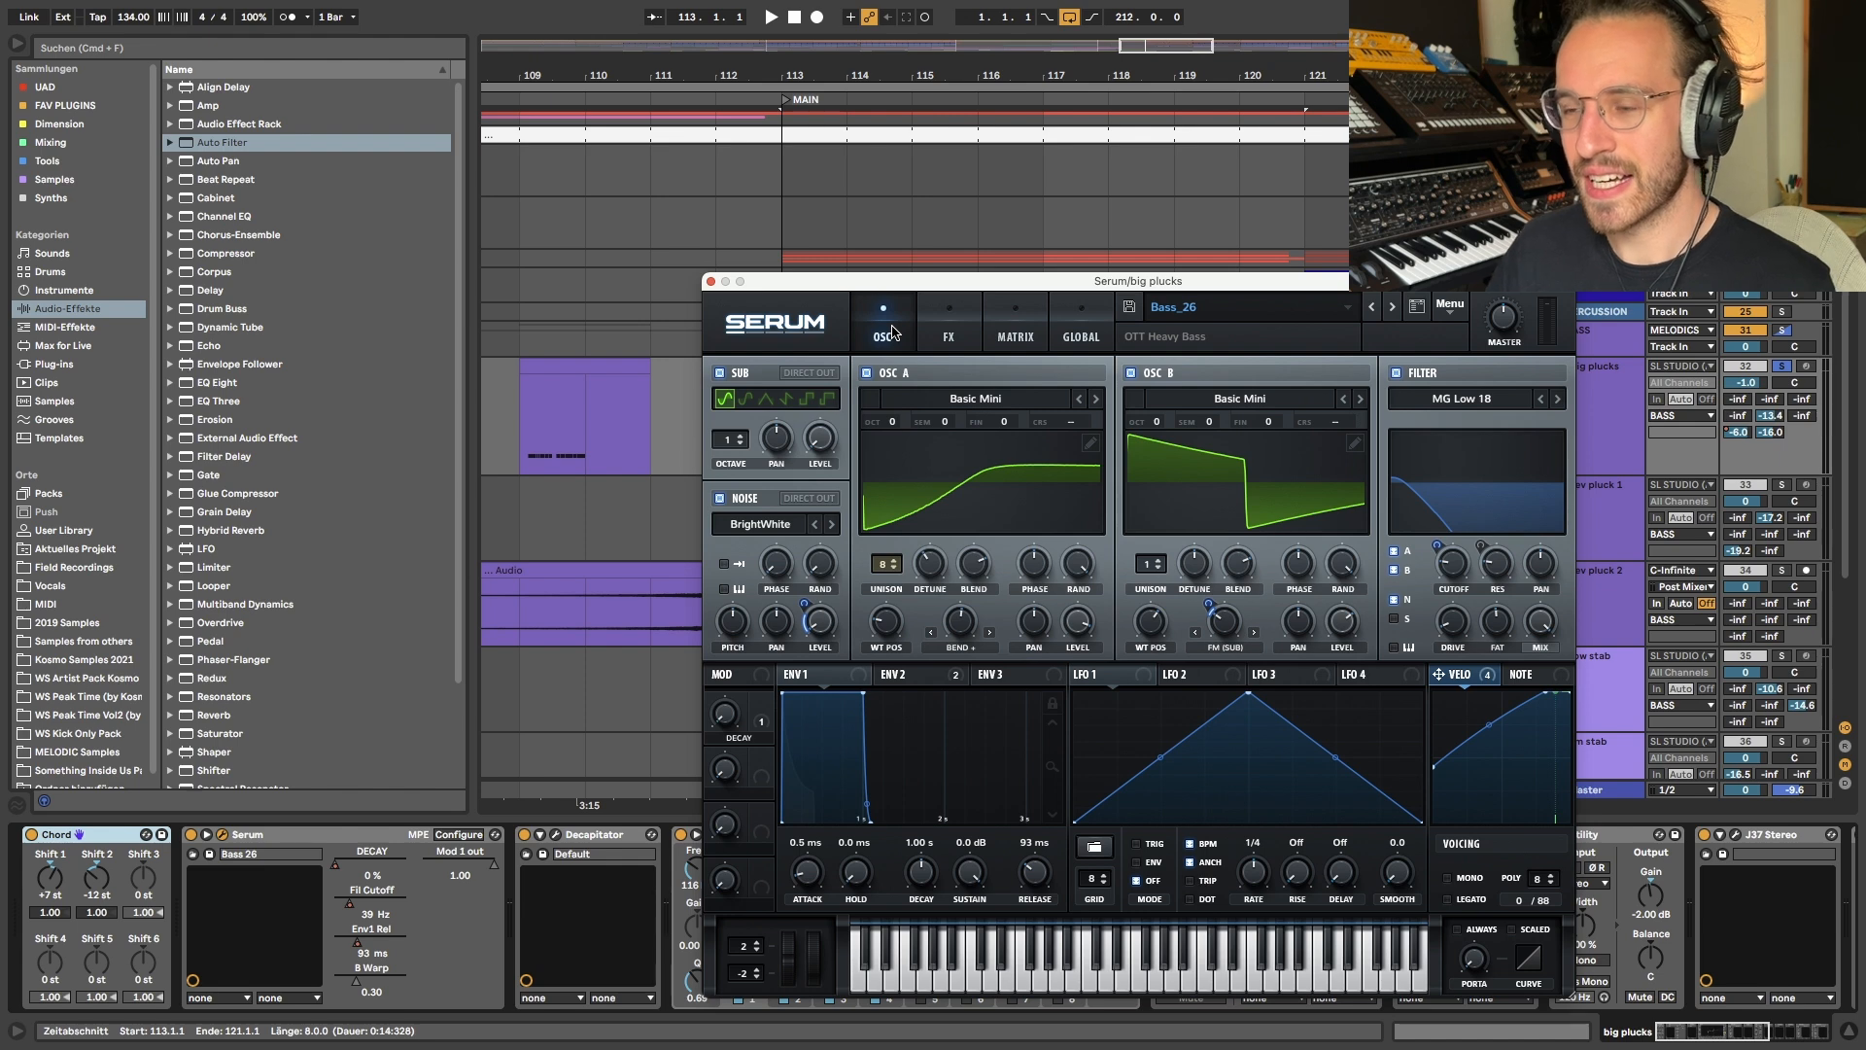
{"action": "left_click", "coordinate": [958, 328]}
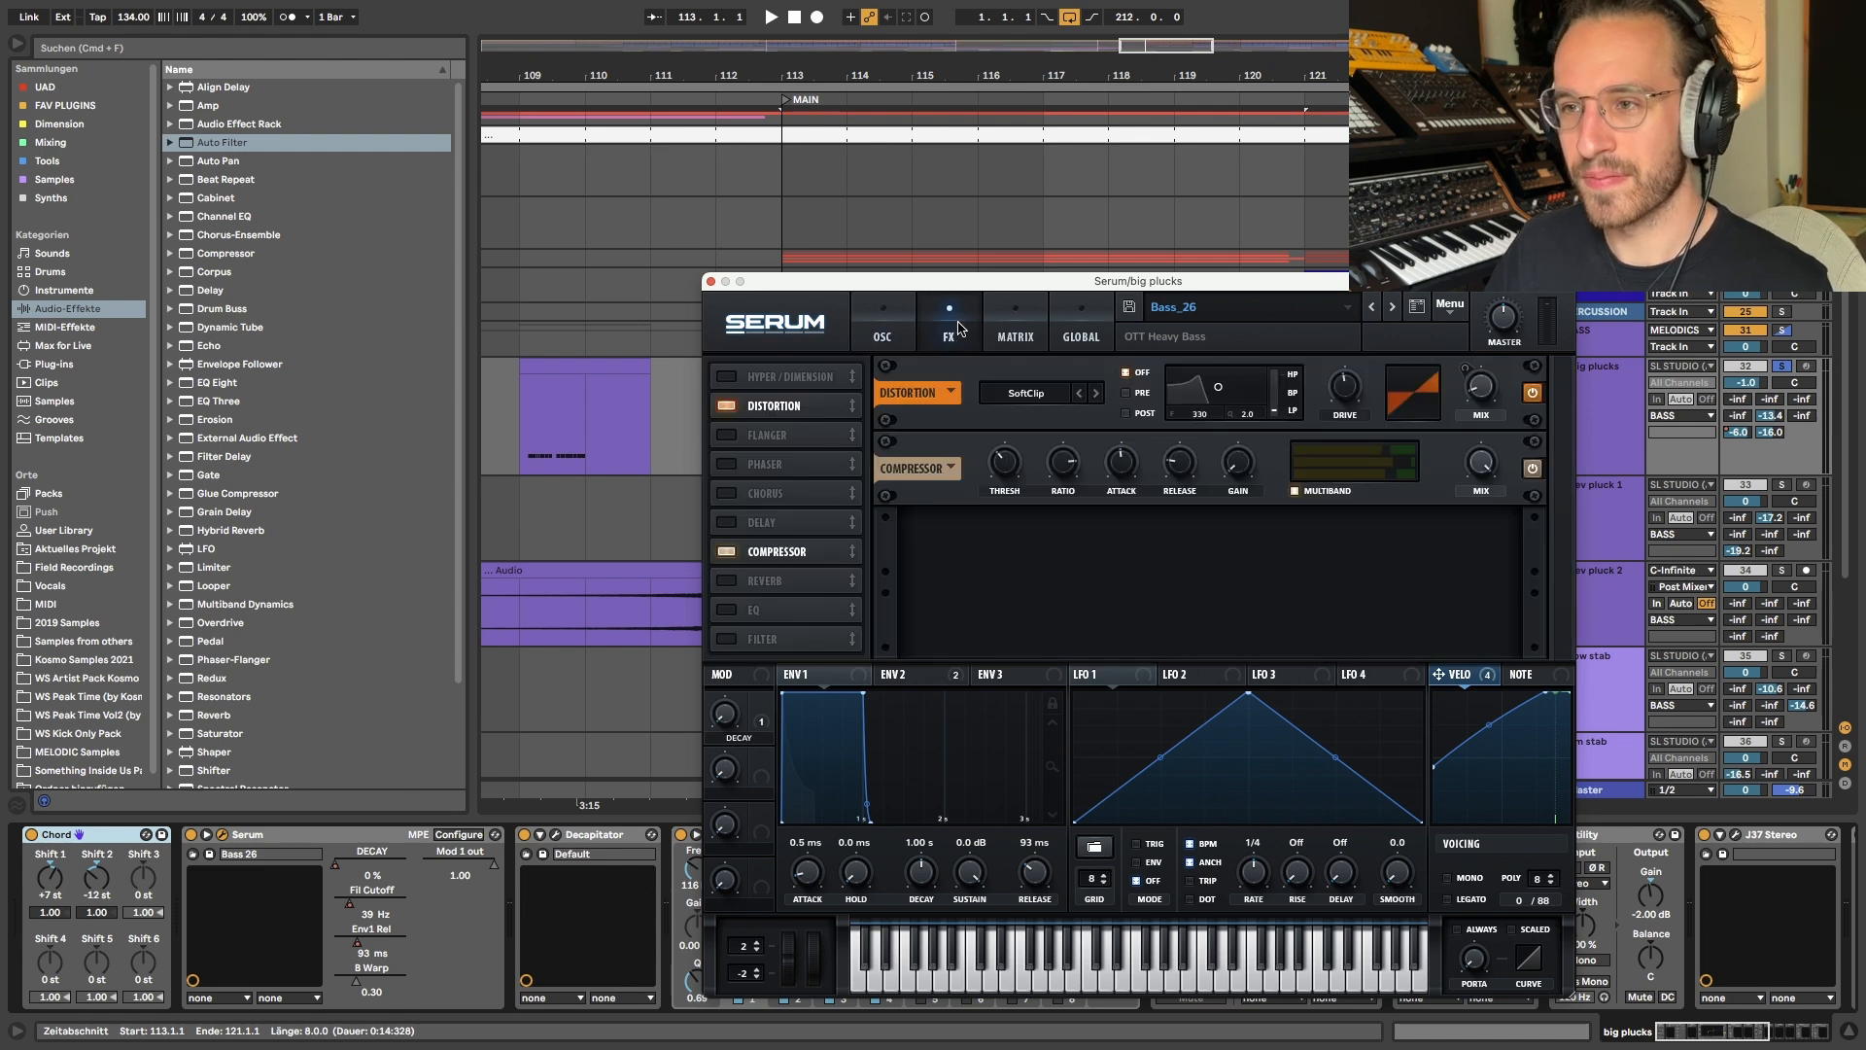
{"action": "left_click", "coordinate": [904, 336]}
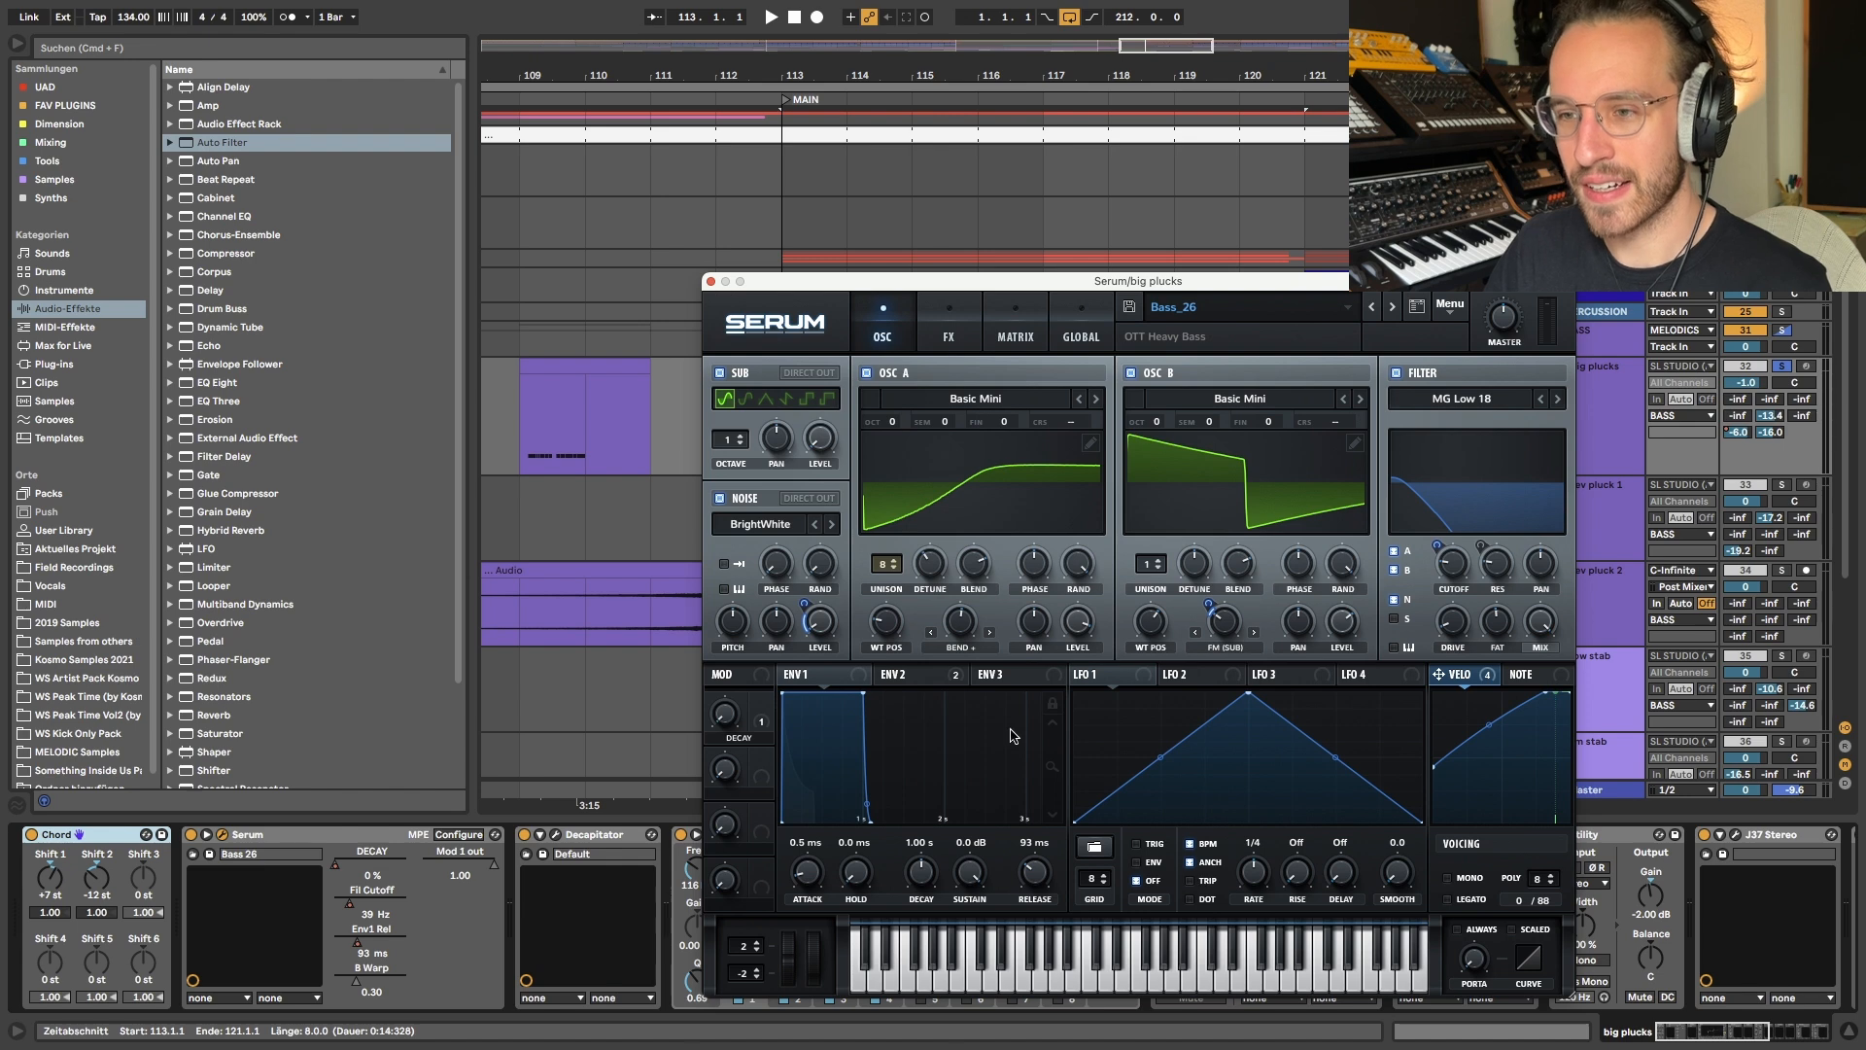
- Inspect Serum's DECAY macro and the ENV 2 and ENV 1 envelope settings
{"action": "left_click_drag", "start_coordinate": [732, 726], "coordinate": [721, 661]}
{"action": "left_click_drag", "start_coordinate": [767, 532], "coordinate": [822, 805]}
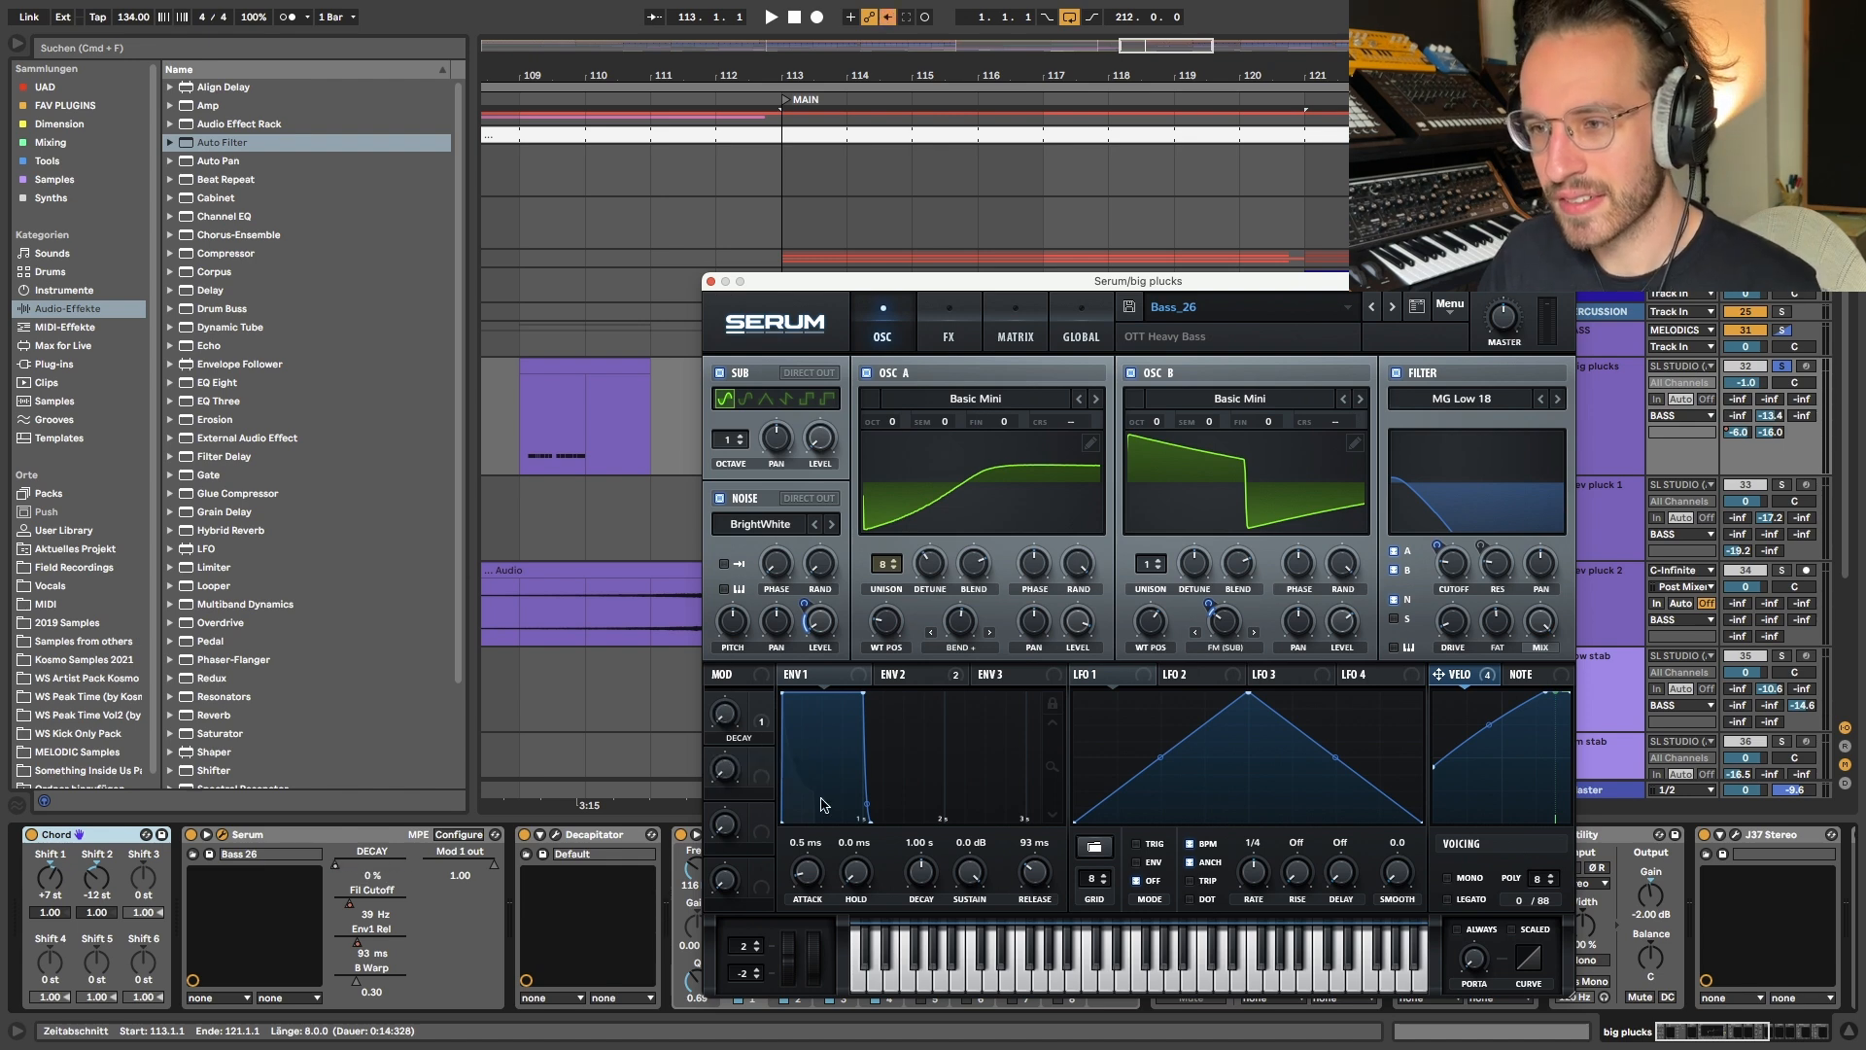
{"action": "left_click", "coordinate": [943, 670]}
{"action": "left_click_drag", "start_coordinate": [733, 724], "coordinate": [962, 896]}
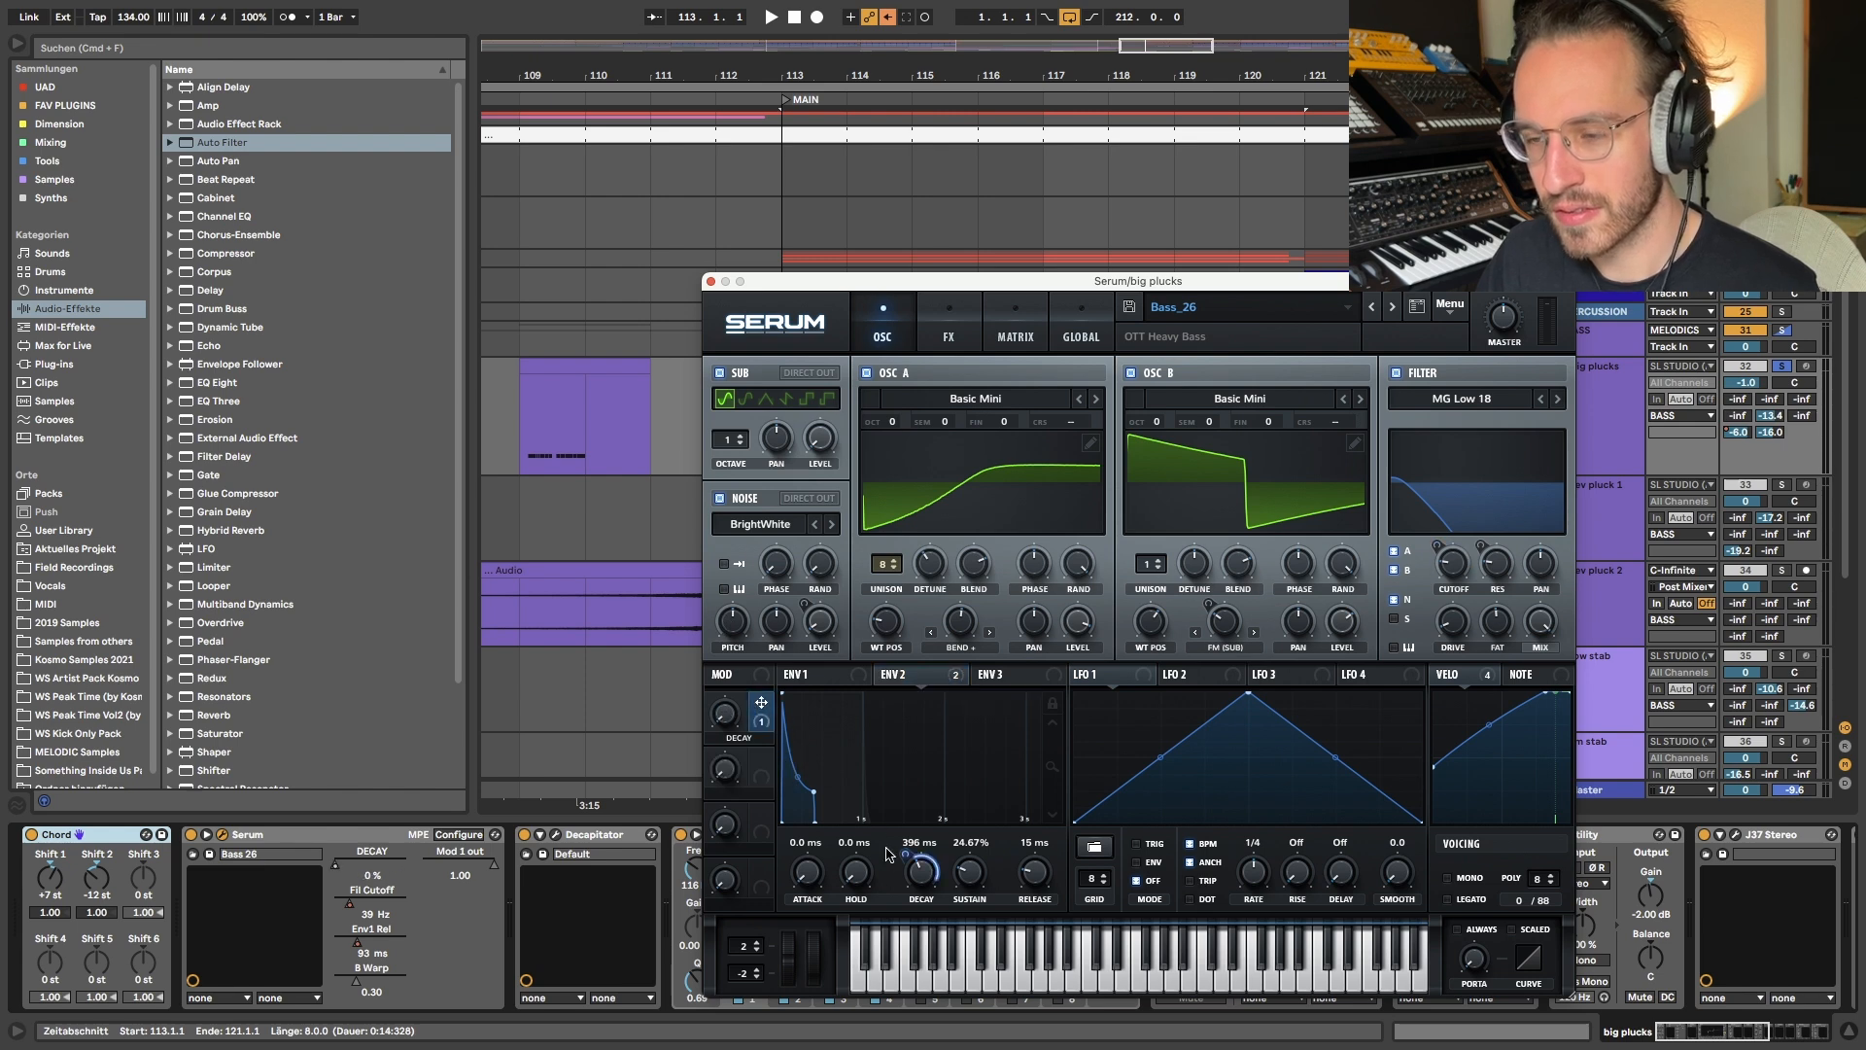
{"action": "left_click", "coordinate": [849, 680]}
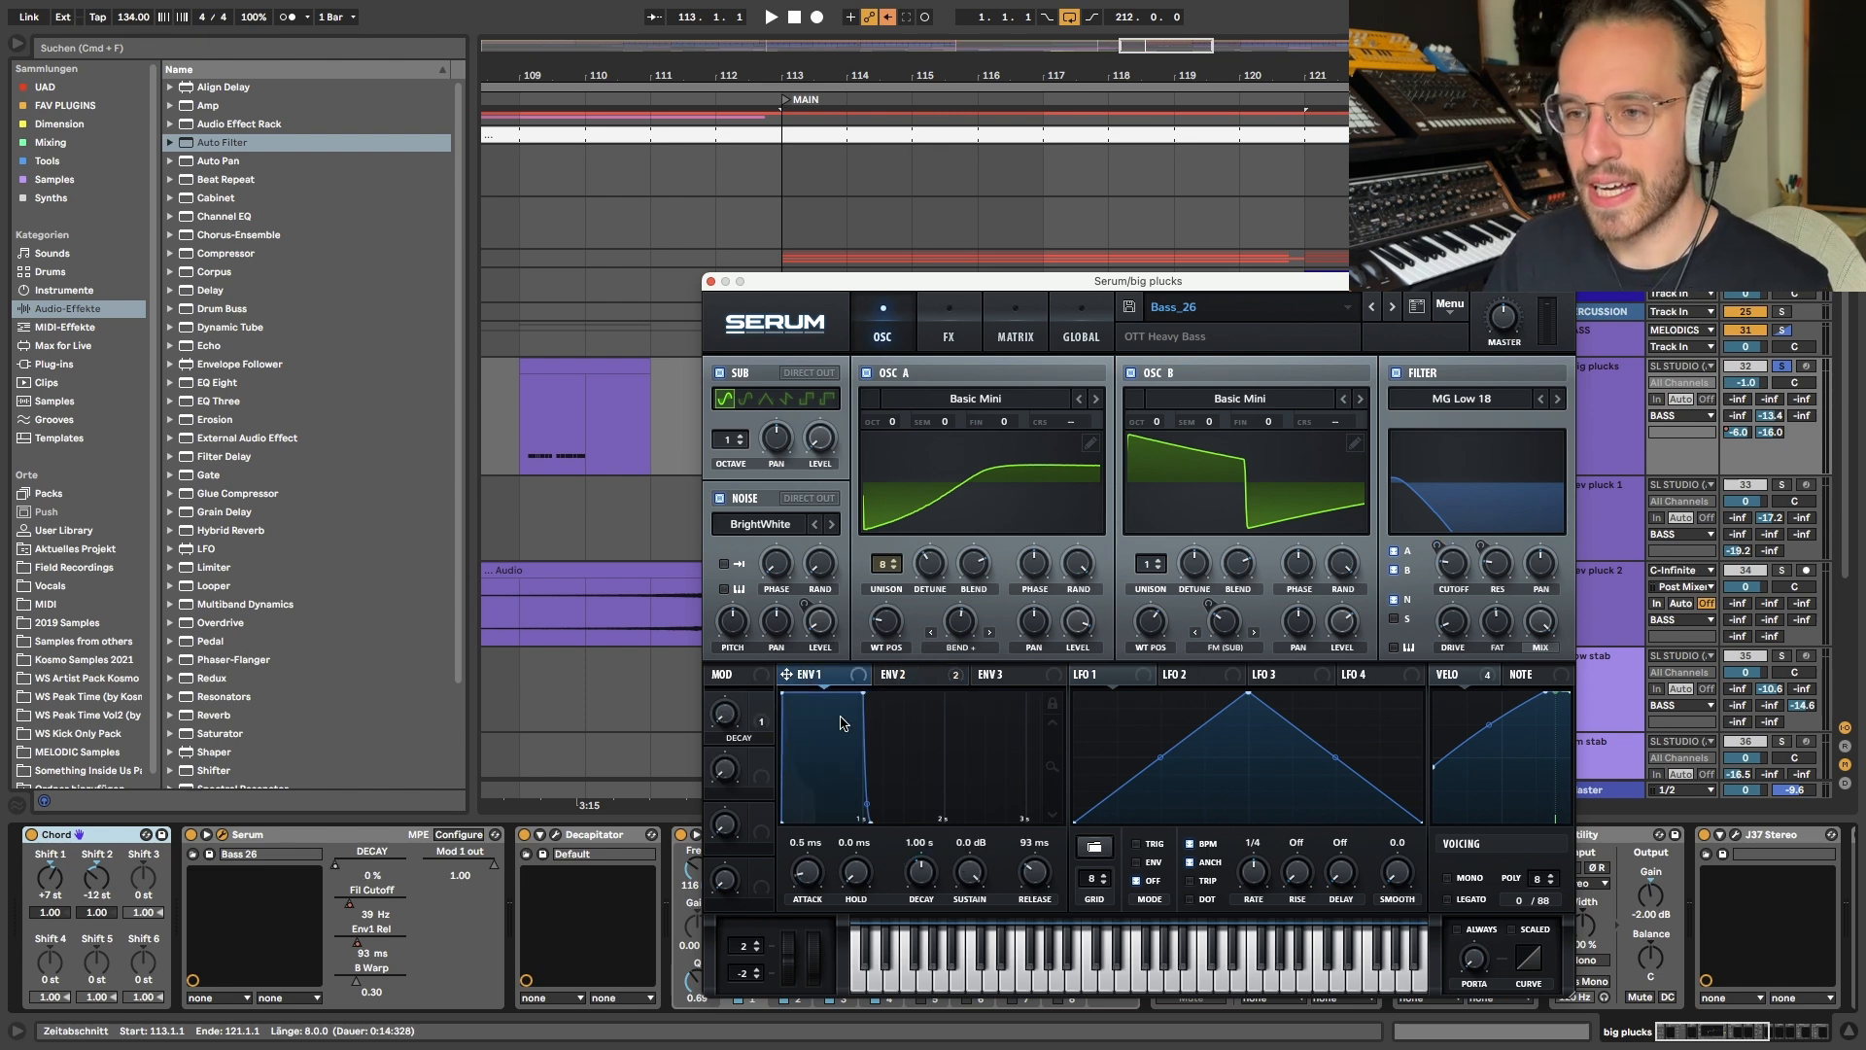
- Close Serum, show the automation lanes and listen to the big plucks from bar 115
{"action": "left_click", "coordinate": [712, 282]}
{"action": "key", "text": "a"}
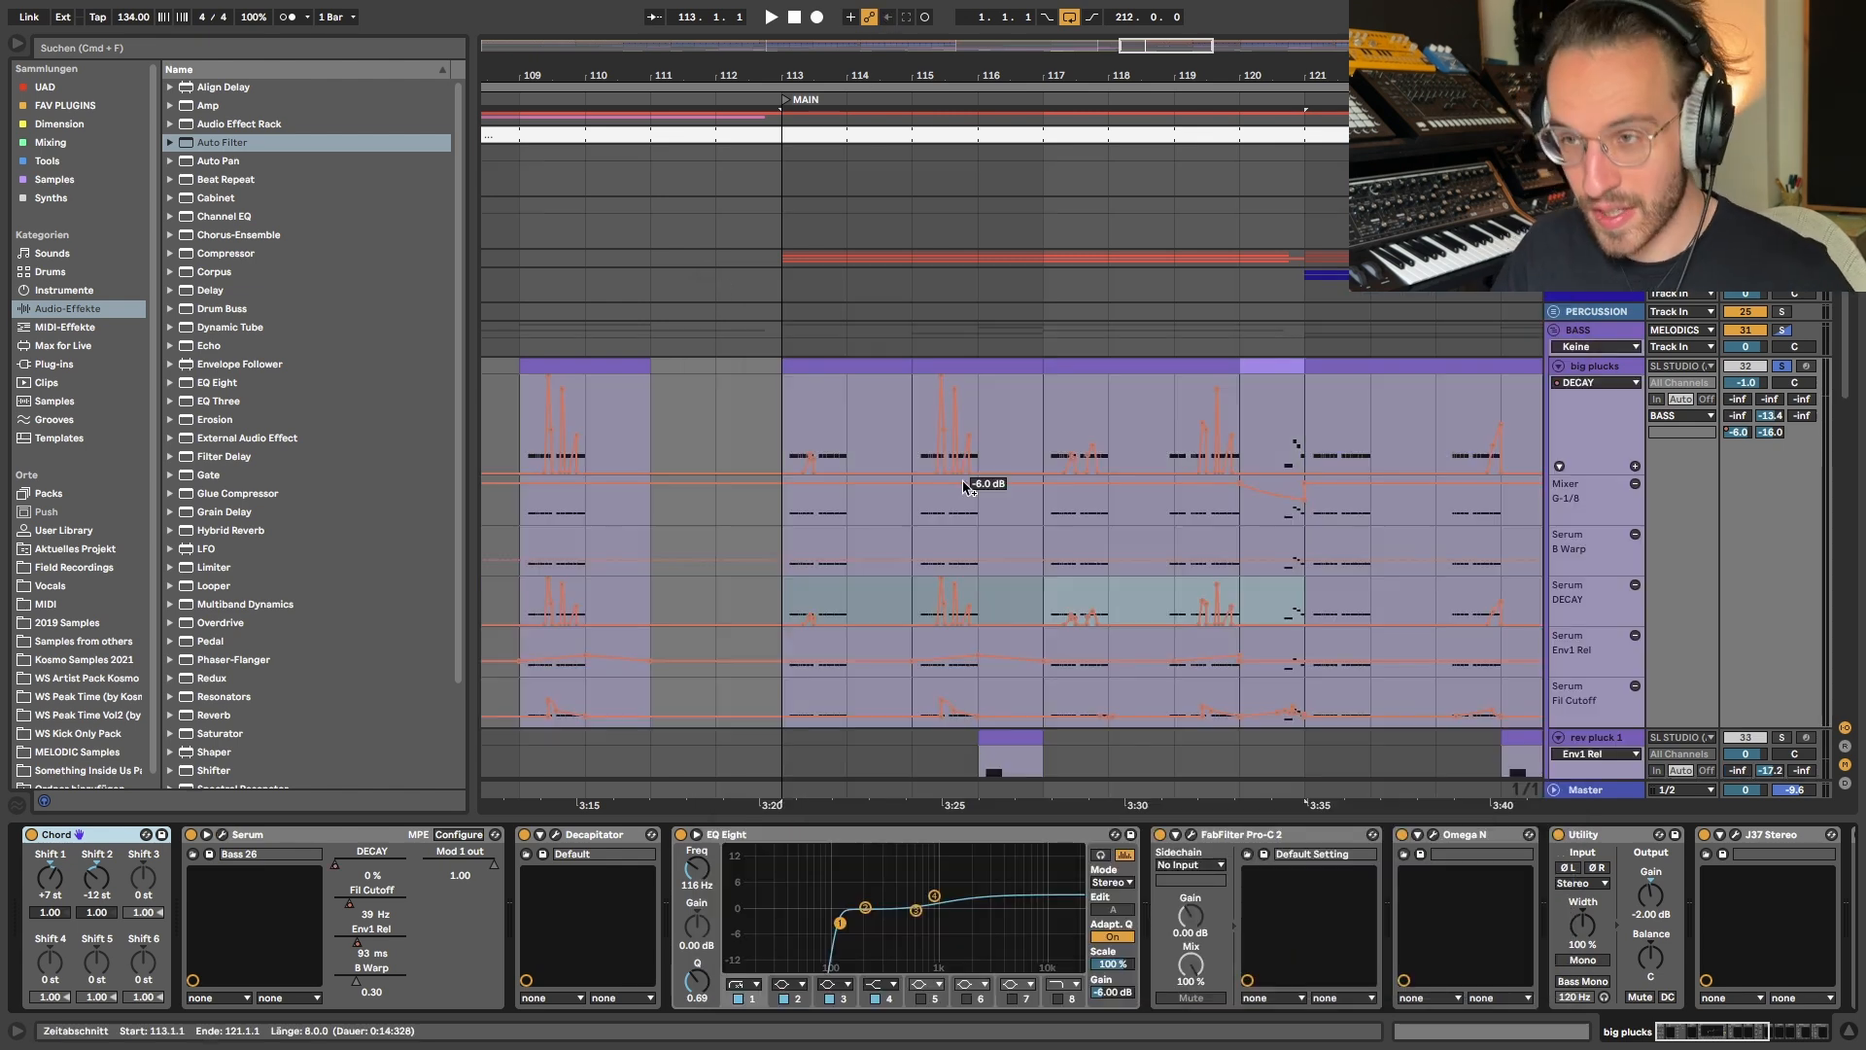
{"action": "key", "text": "z"}
{"action": "key", "text": "plus"}
{"action": "left_click", "coordinate": [896, 482]}
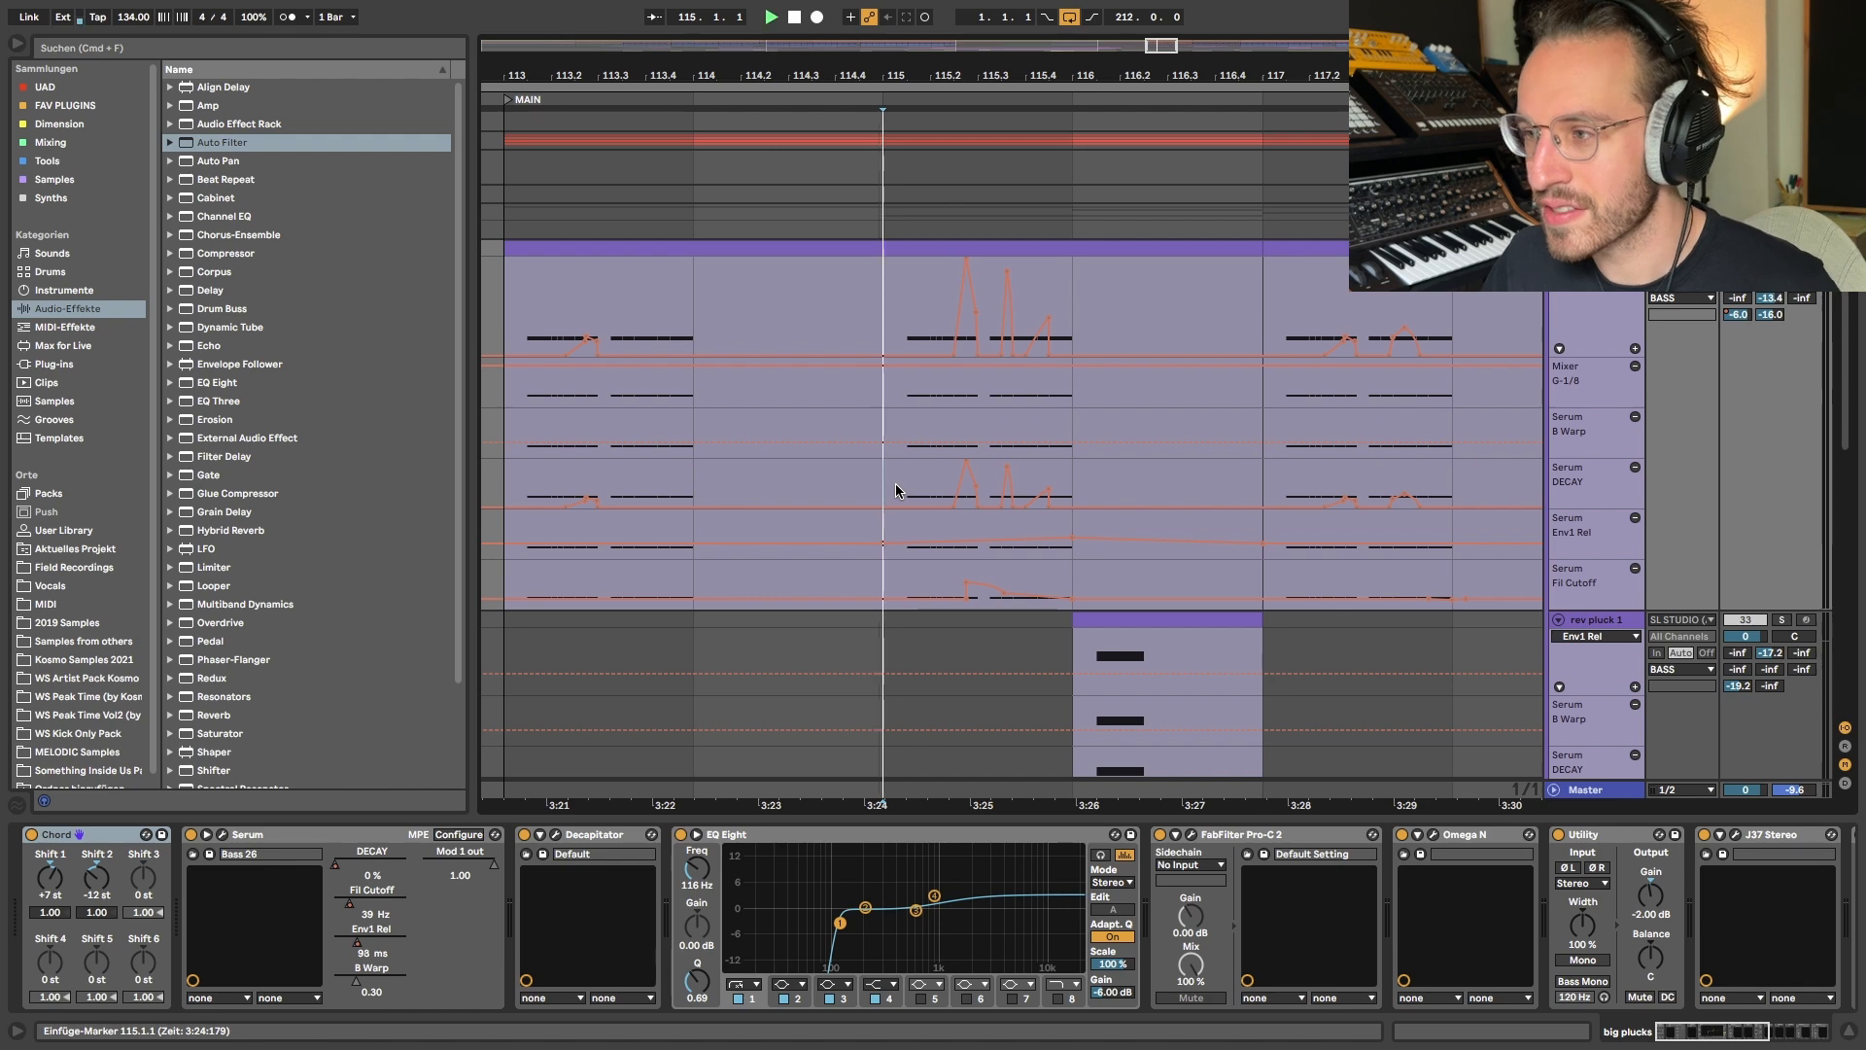
{"action": "key", "text": "space"}
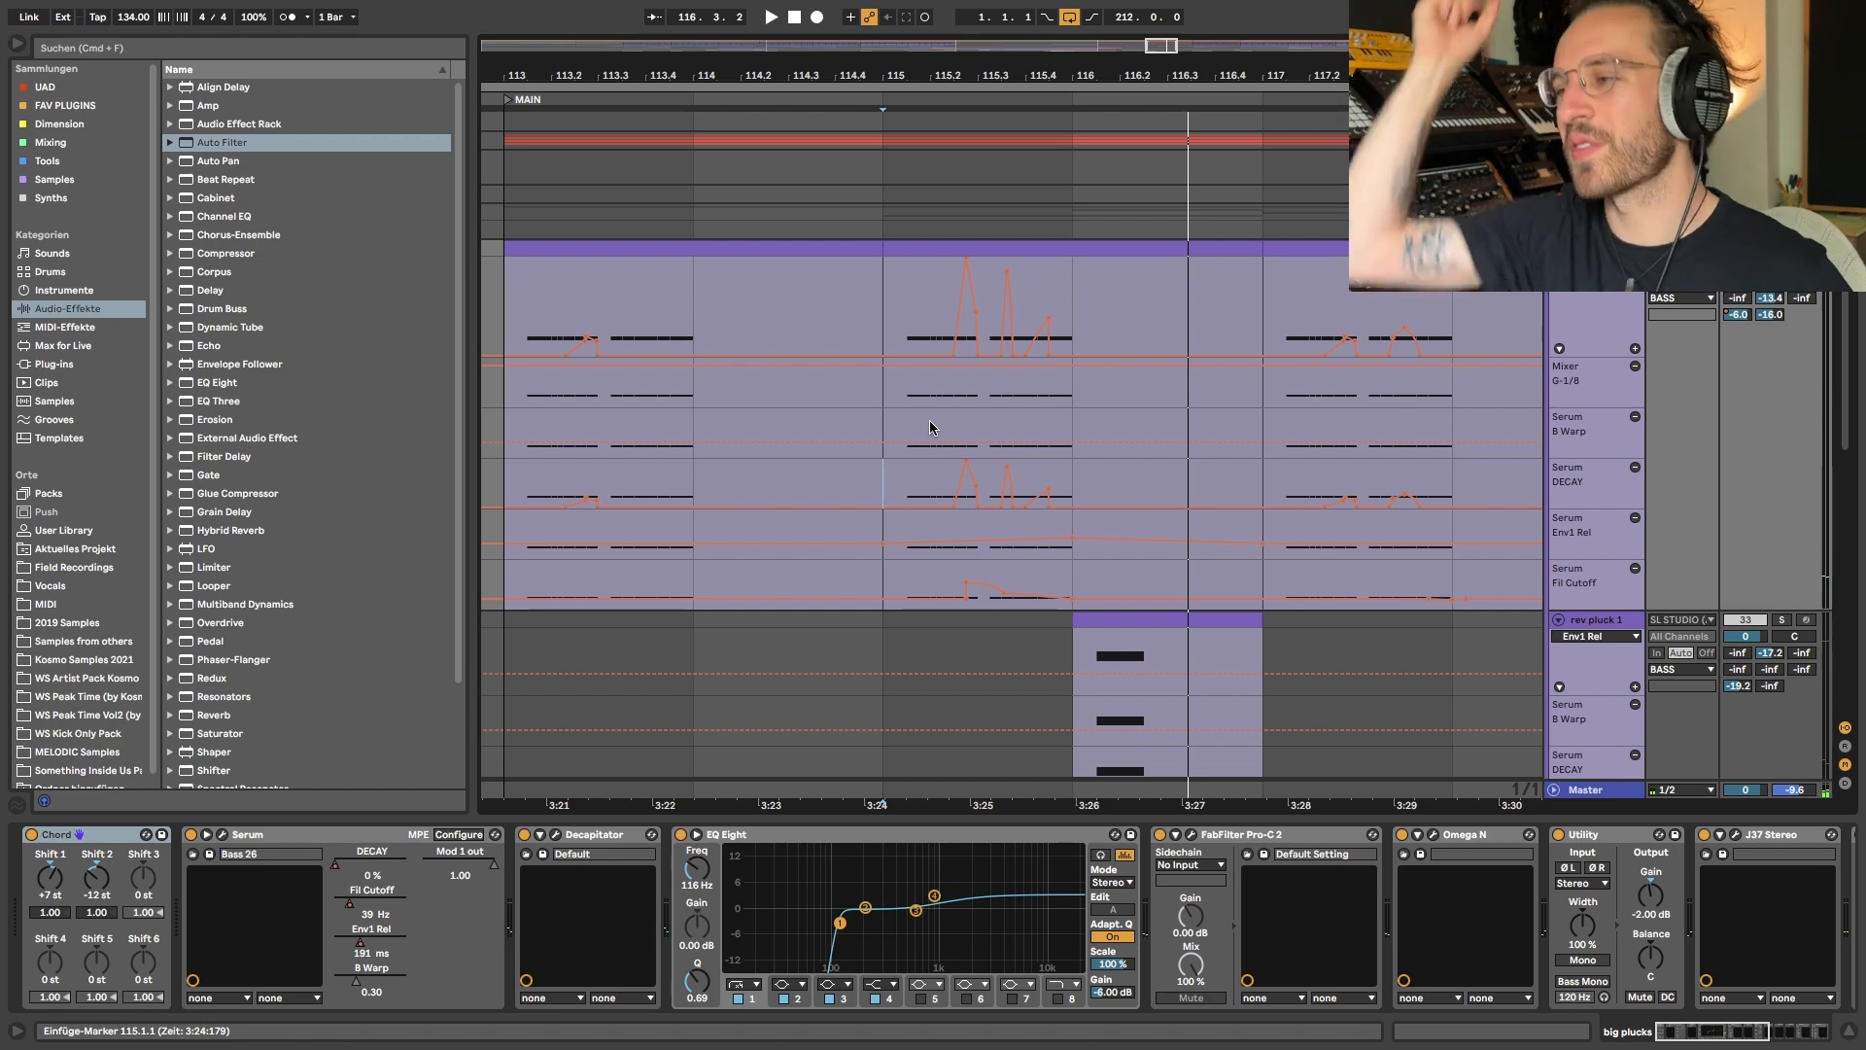
- Select the big plucks DECAY automation from bar 113 to 122 and play back that section
{"action": "key", "text": "minus"}
{"action": "key", "text": "a"}
{"action": "key", "text": "a"}
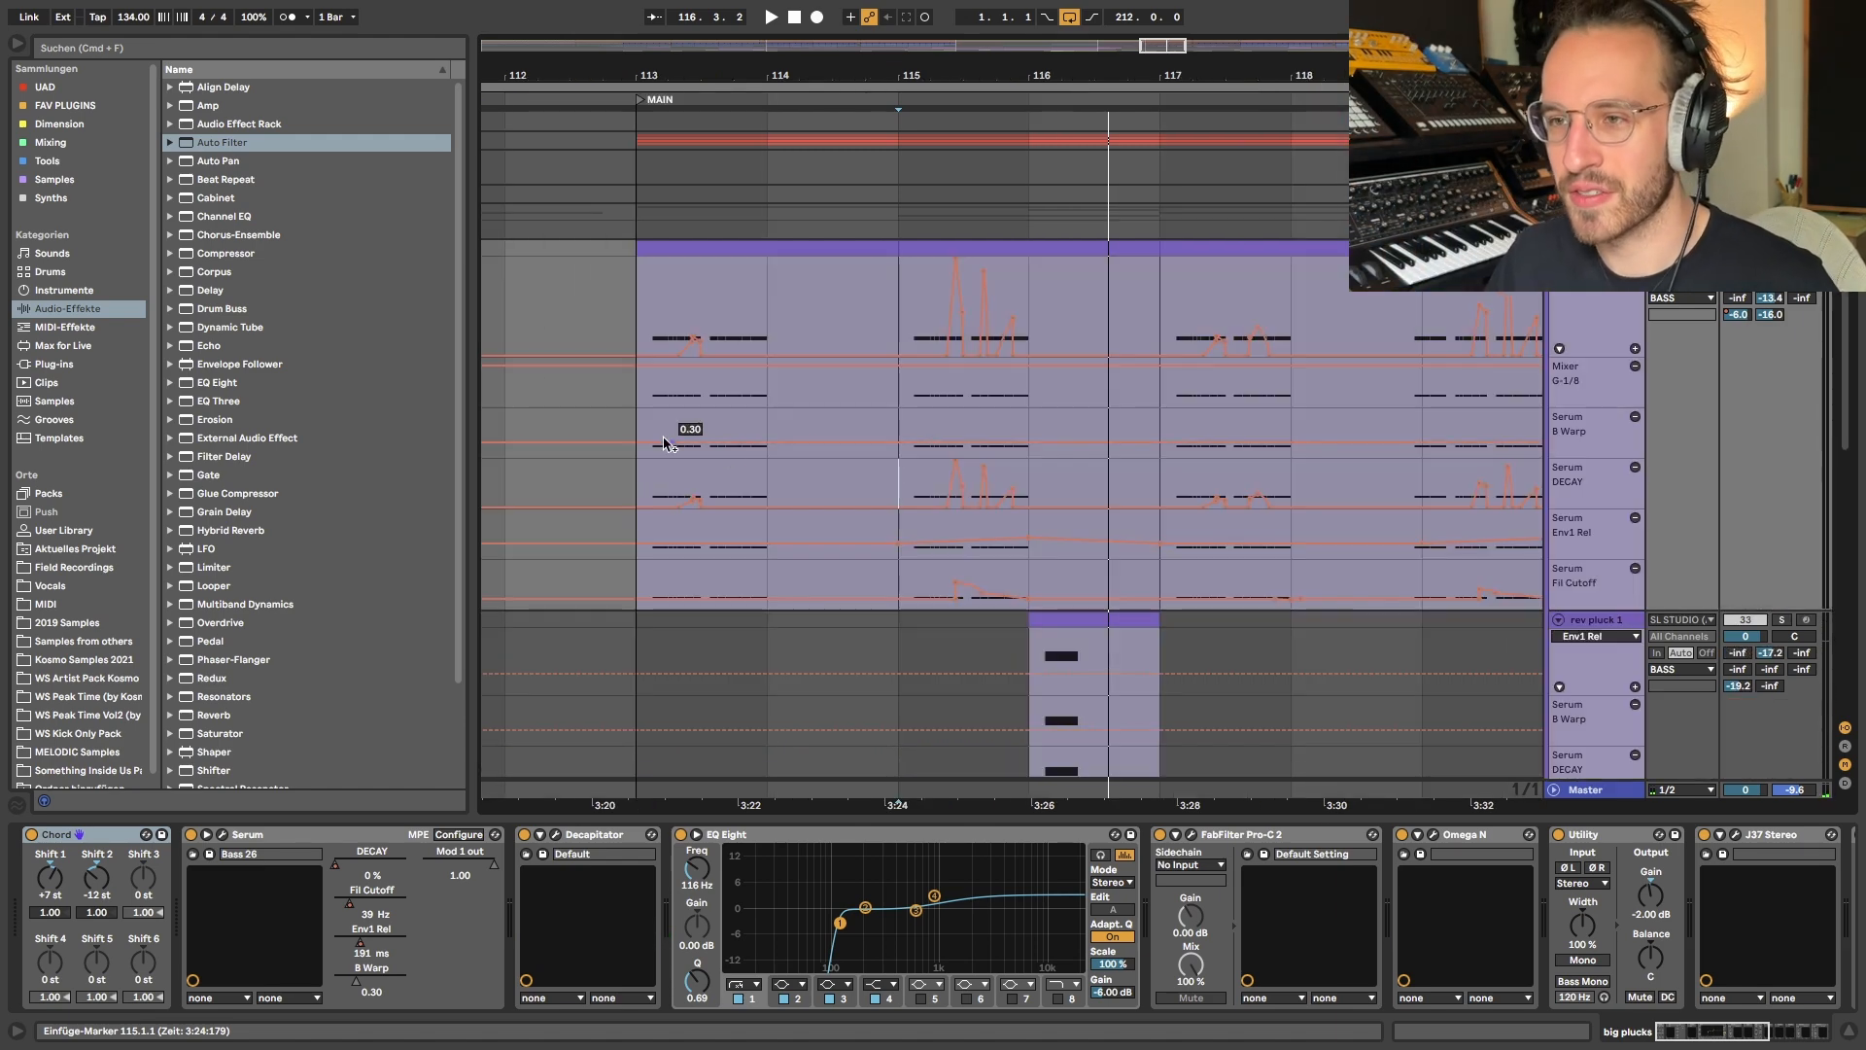
{"action": "key", "text": "minus"}
{"action": "left_click_drag", "start_coordinate": [651, 477], "coordinate": [1207, 483]}
{"action": "key", "text": "Delete"}
{"action": "key", "text": "space"}
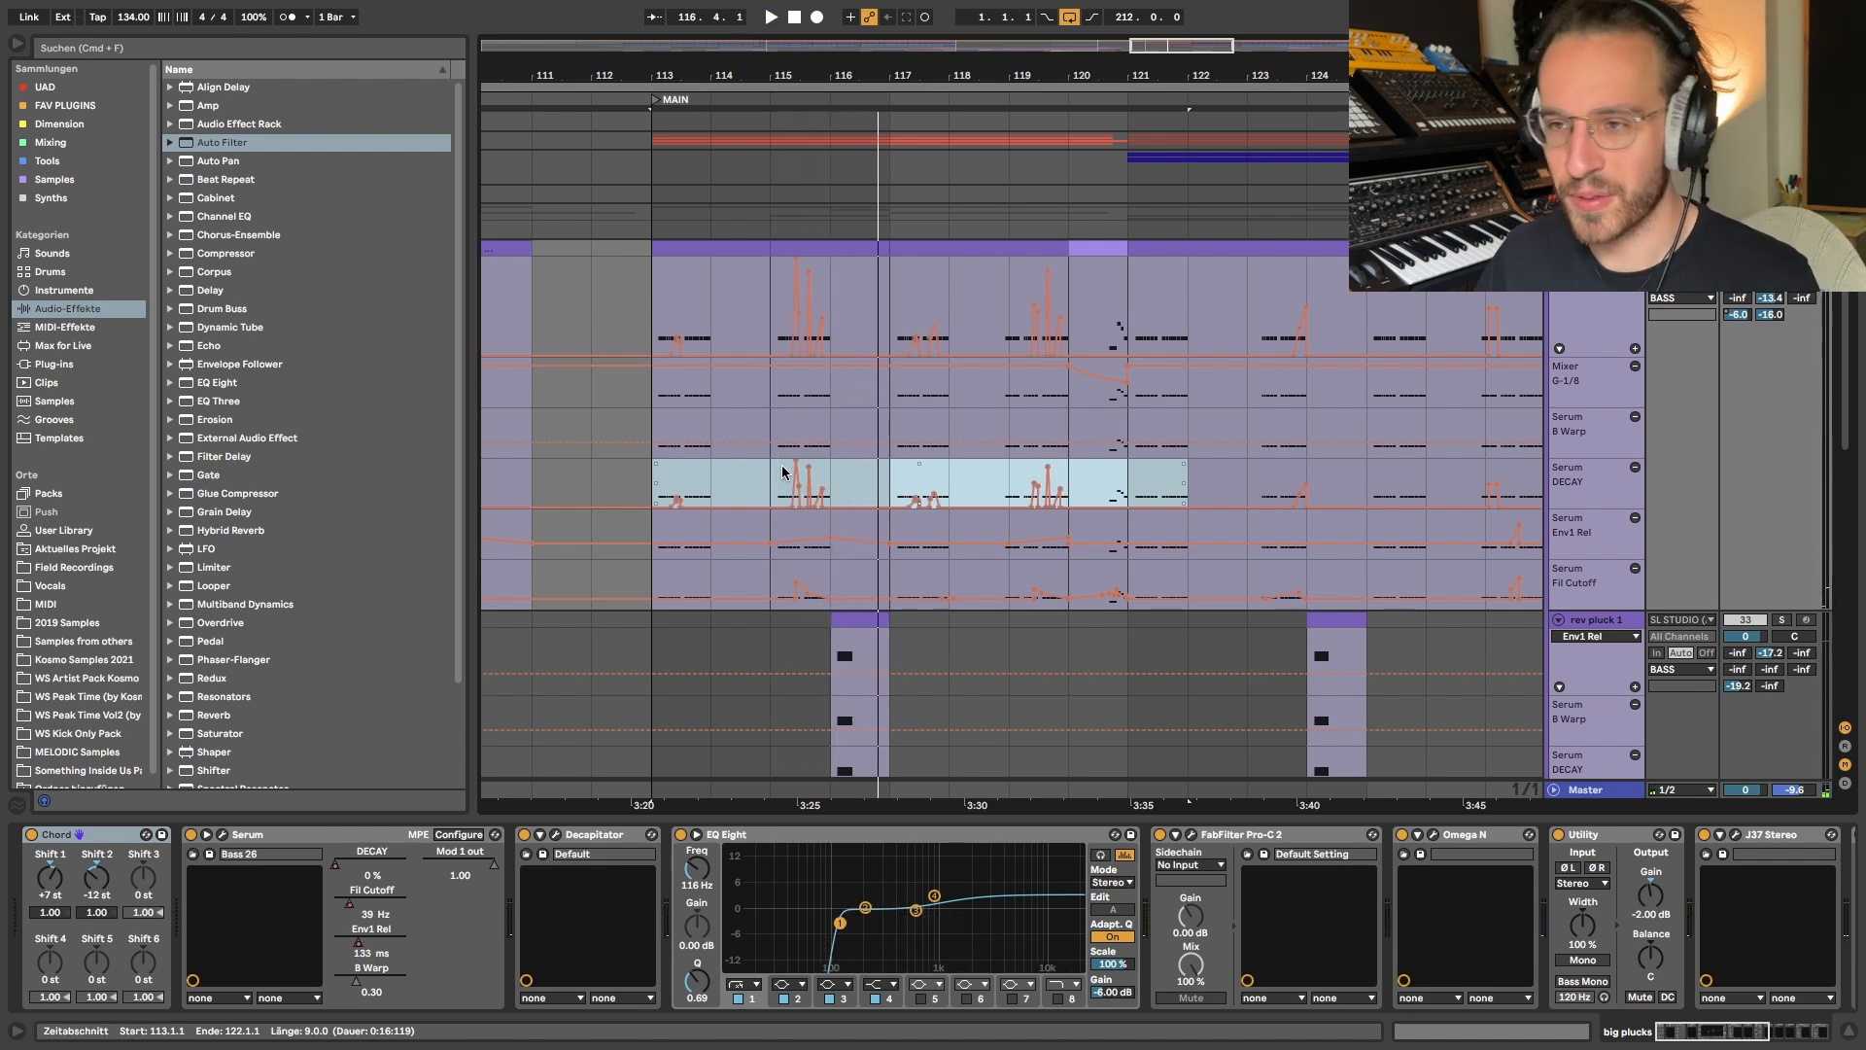
- Inspect the note velocities of the big plucks clip at bar 115 and the Velo routings in Serum's modulation matrix
{"action": "double_click", "coordinate": [811, 245]}
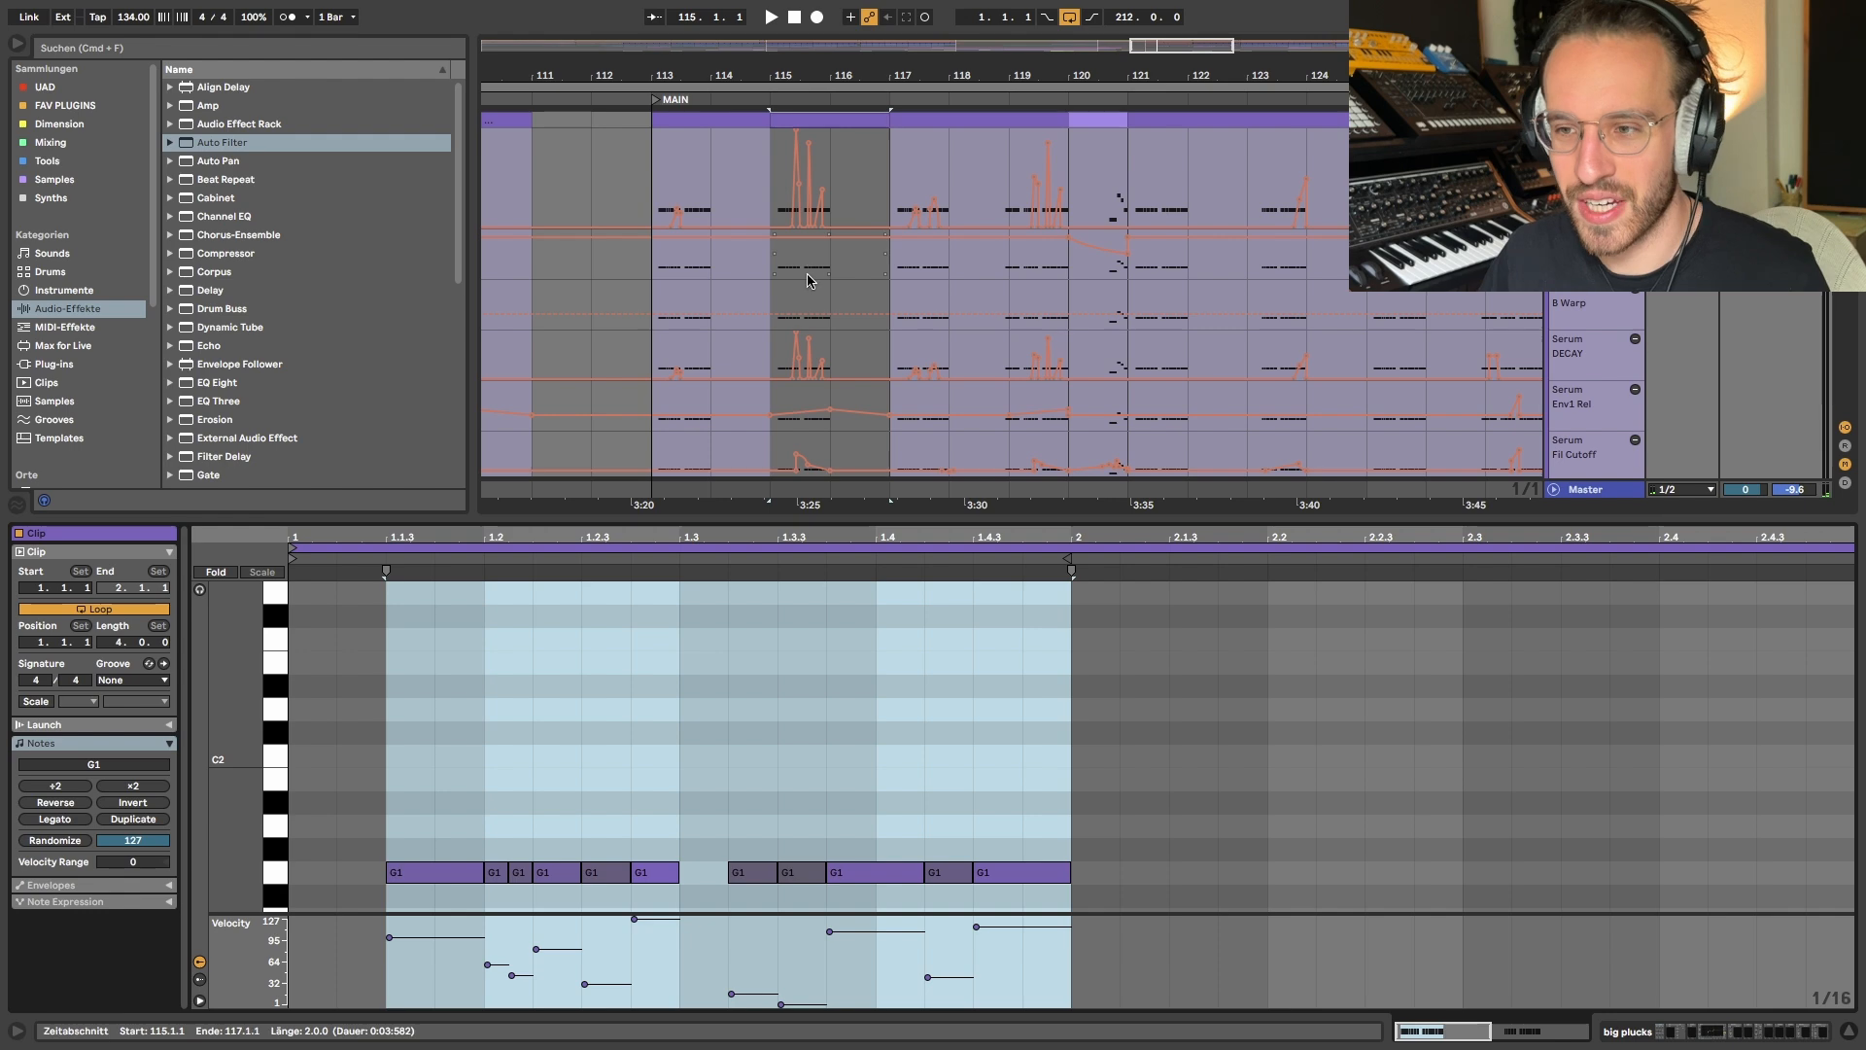
{"action": "key", "text": "shift+Tab"}
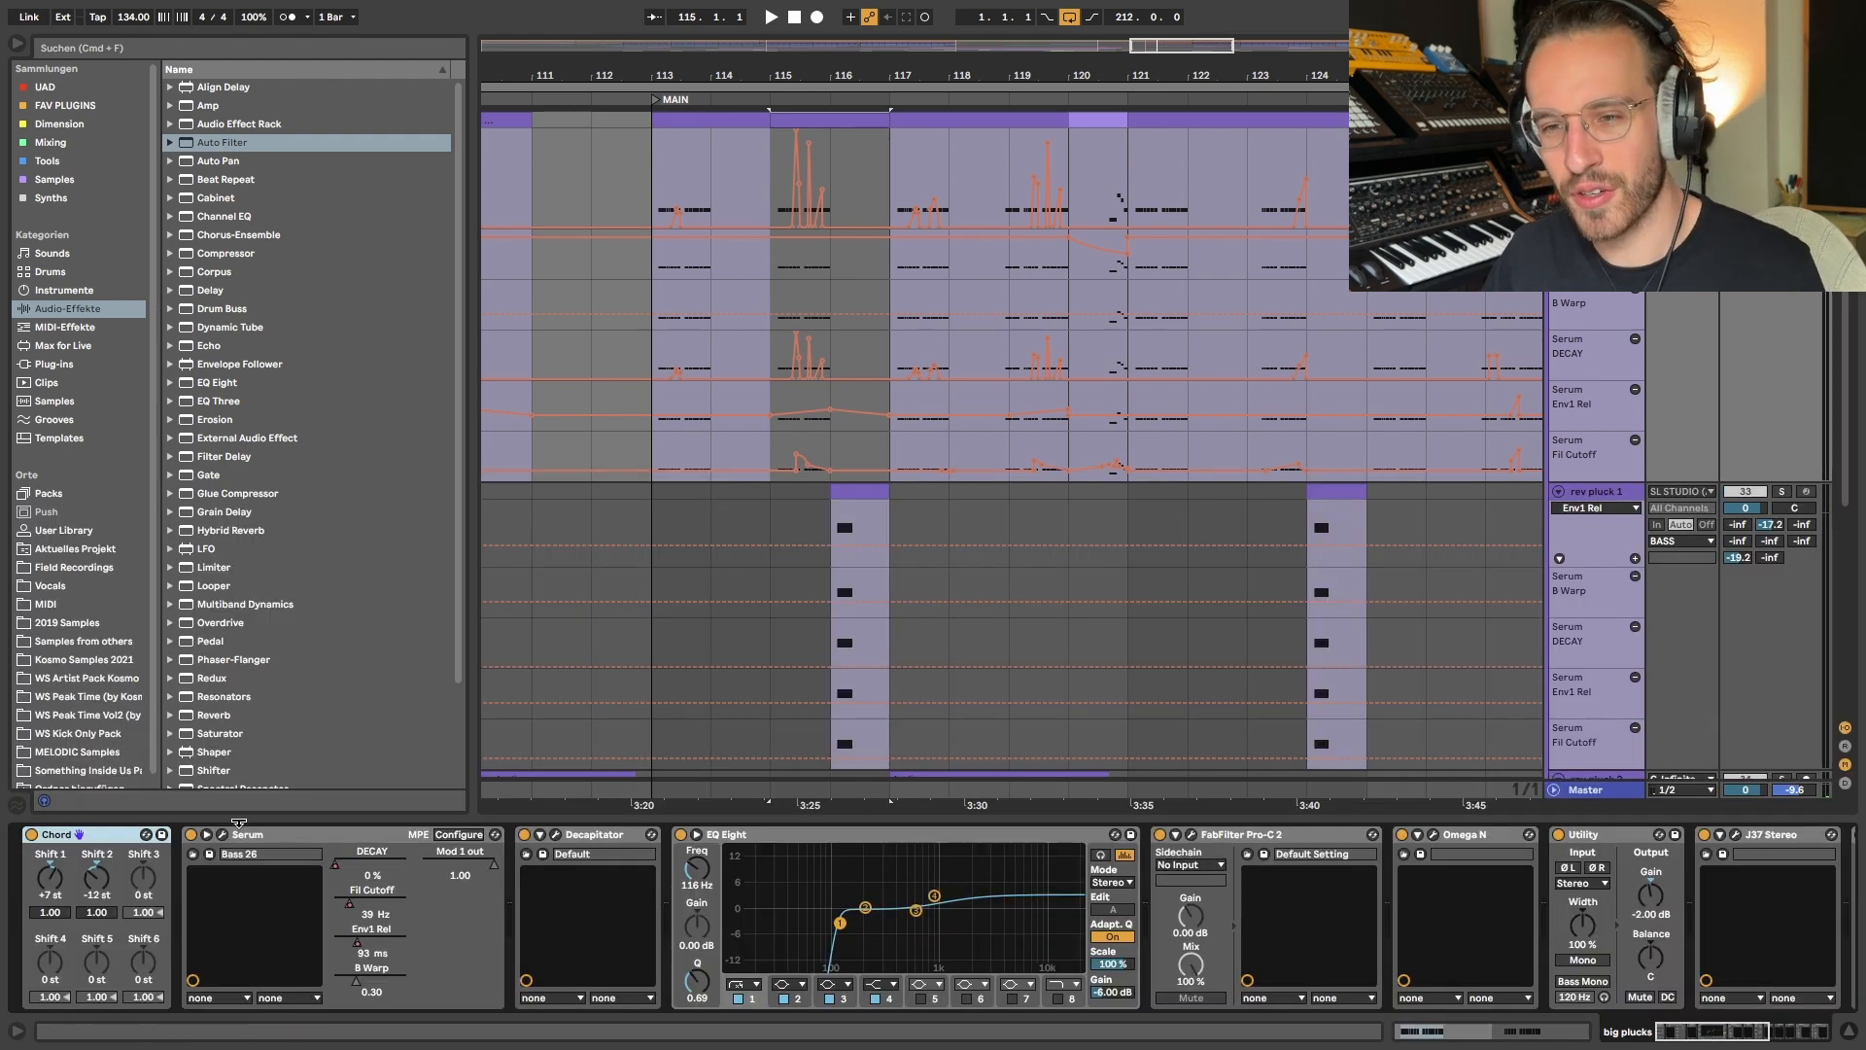
{"action": "left_click", "coordinate": [231, 831]}
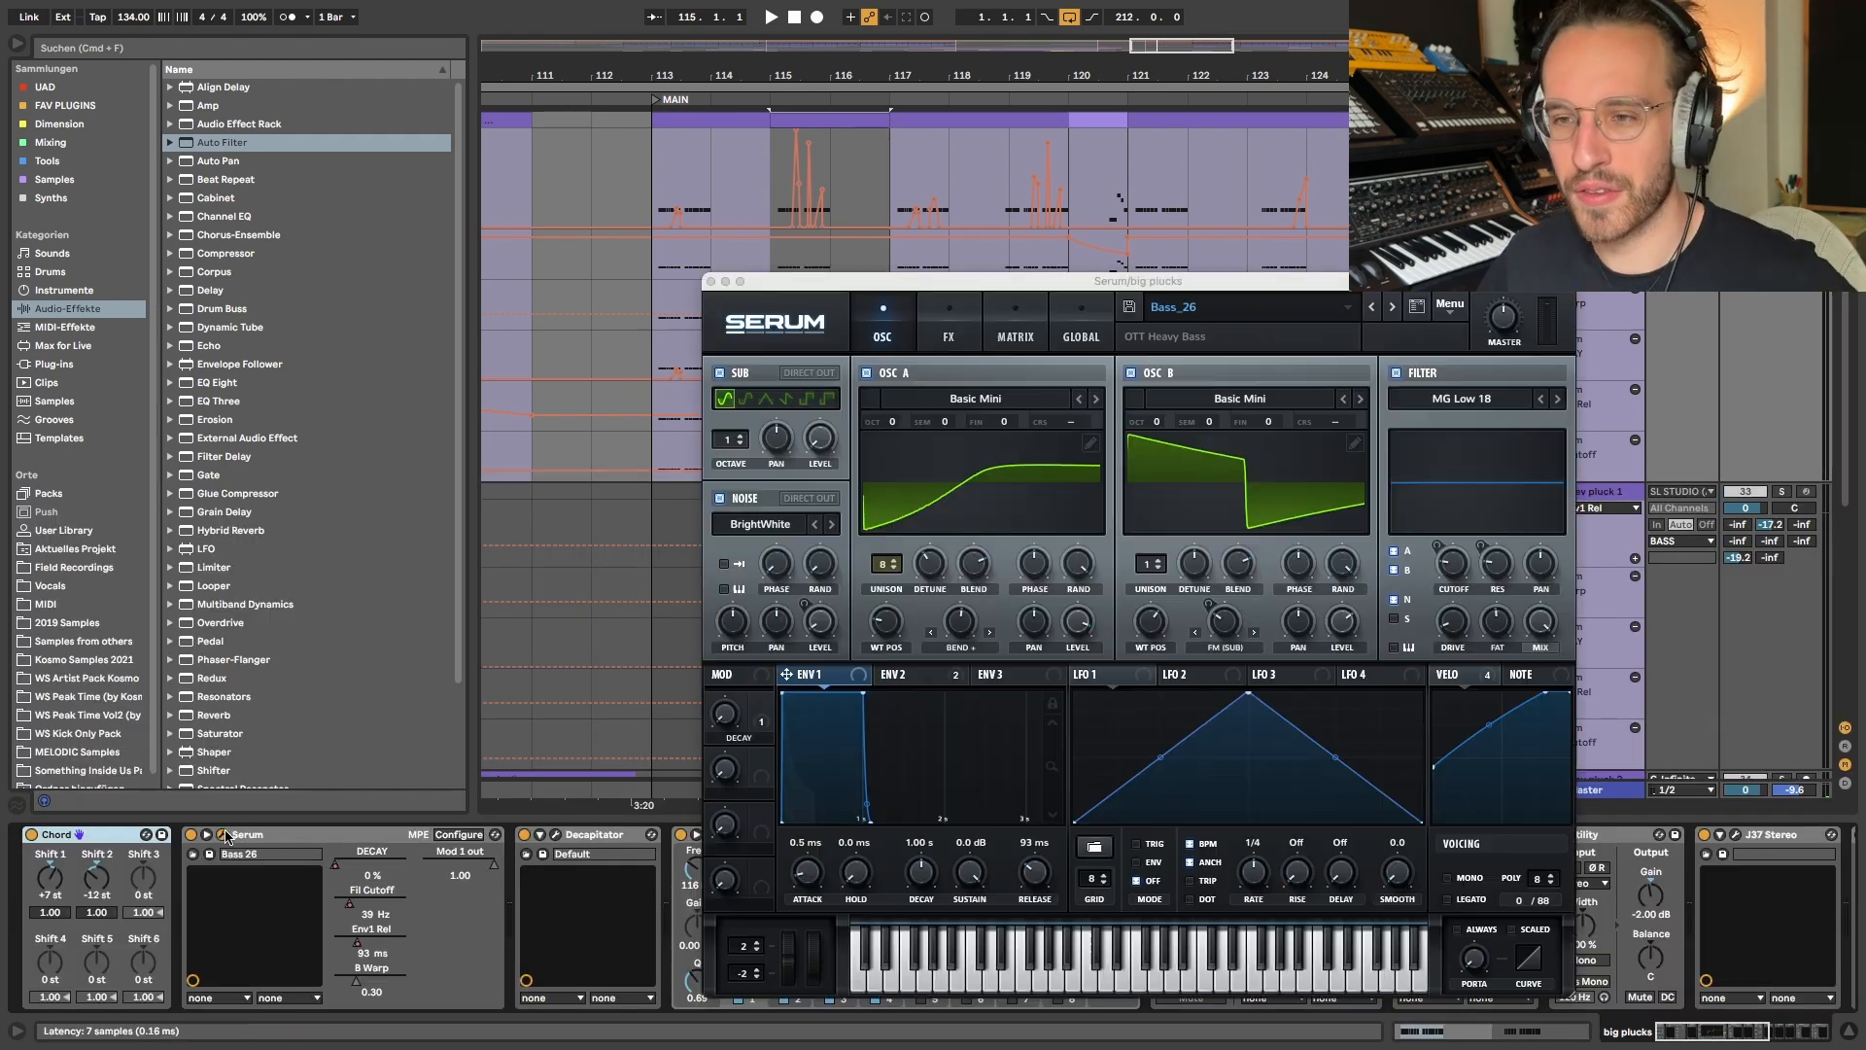
{"action": "left_click", "coordinate": [1468, 674]}
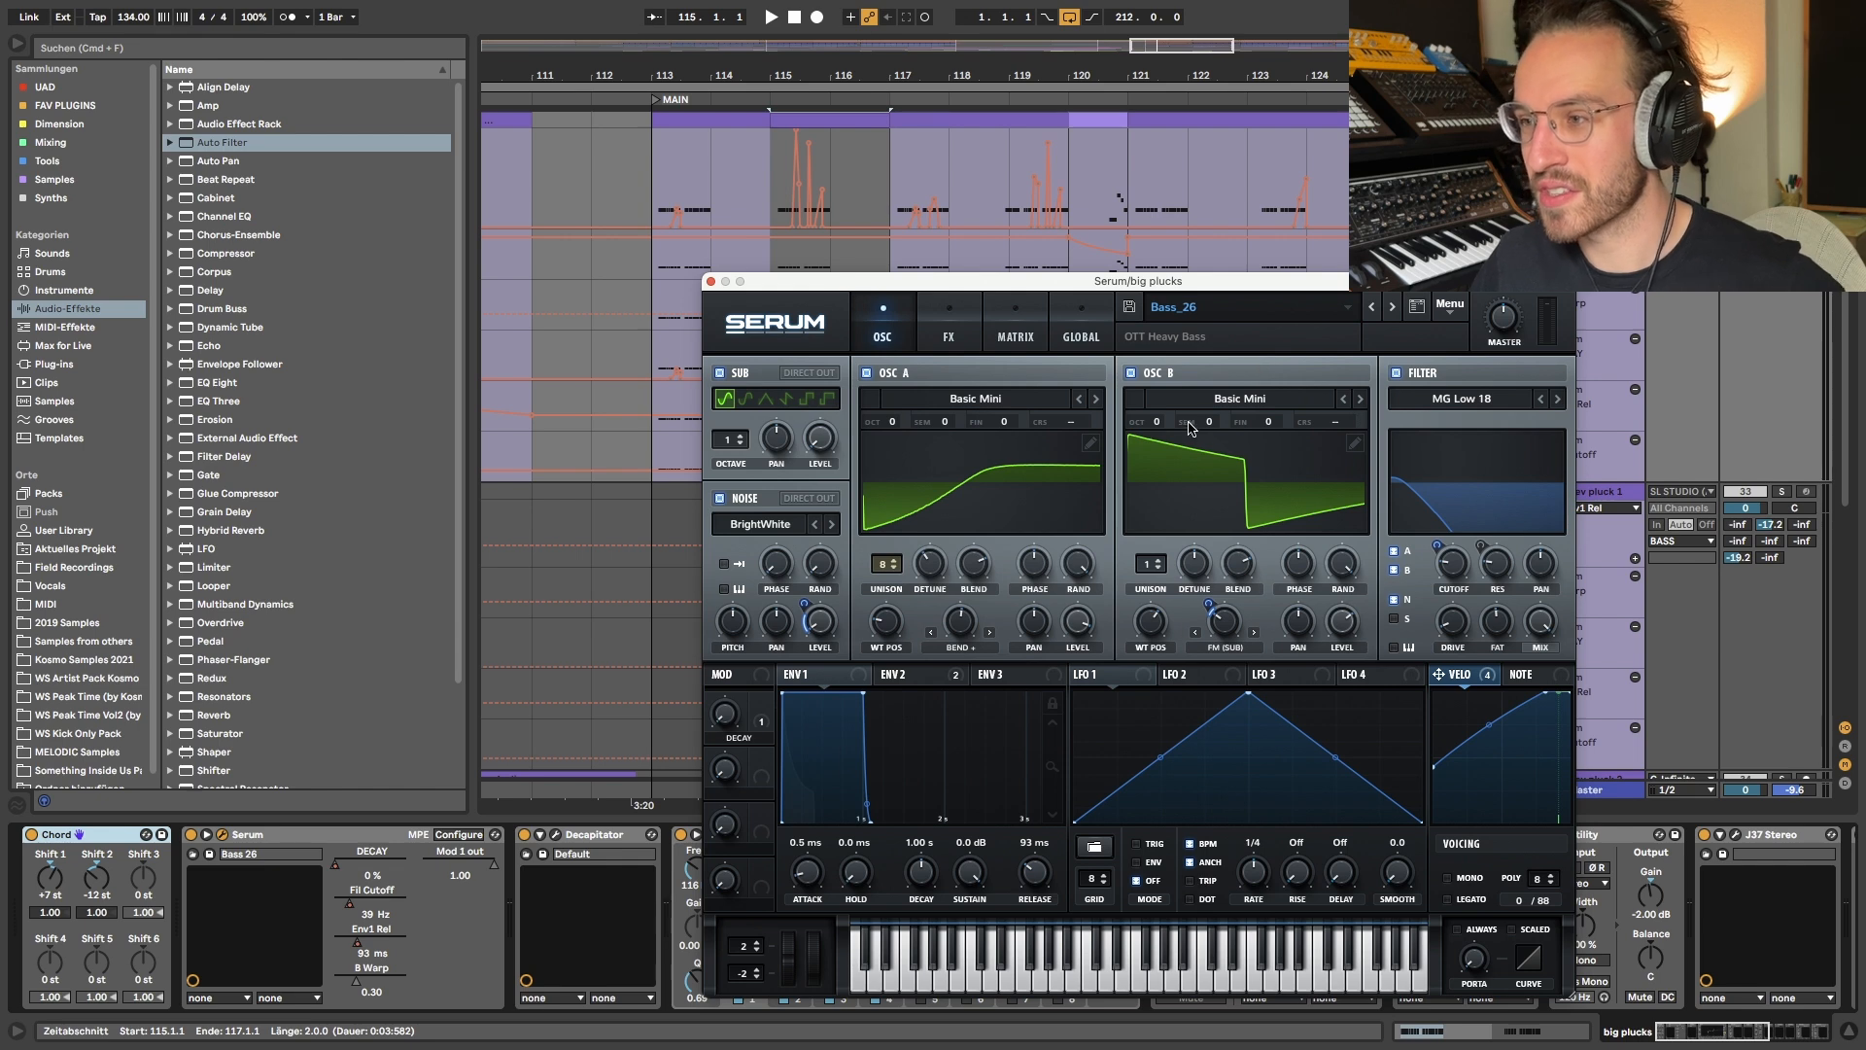
{"action": "left_click", "coordinate": [1002, 338]}
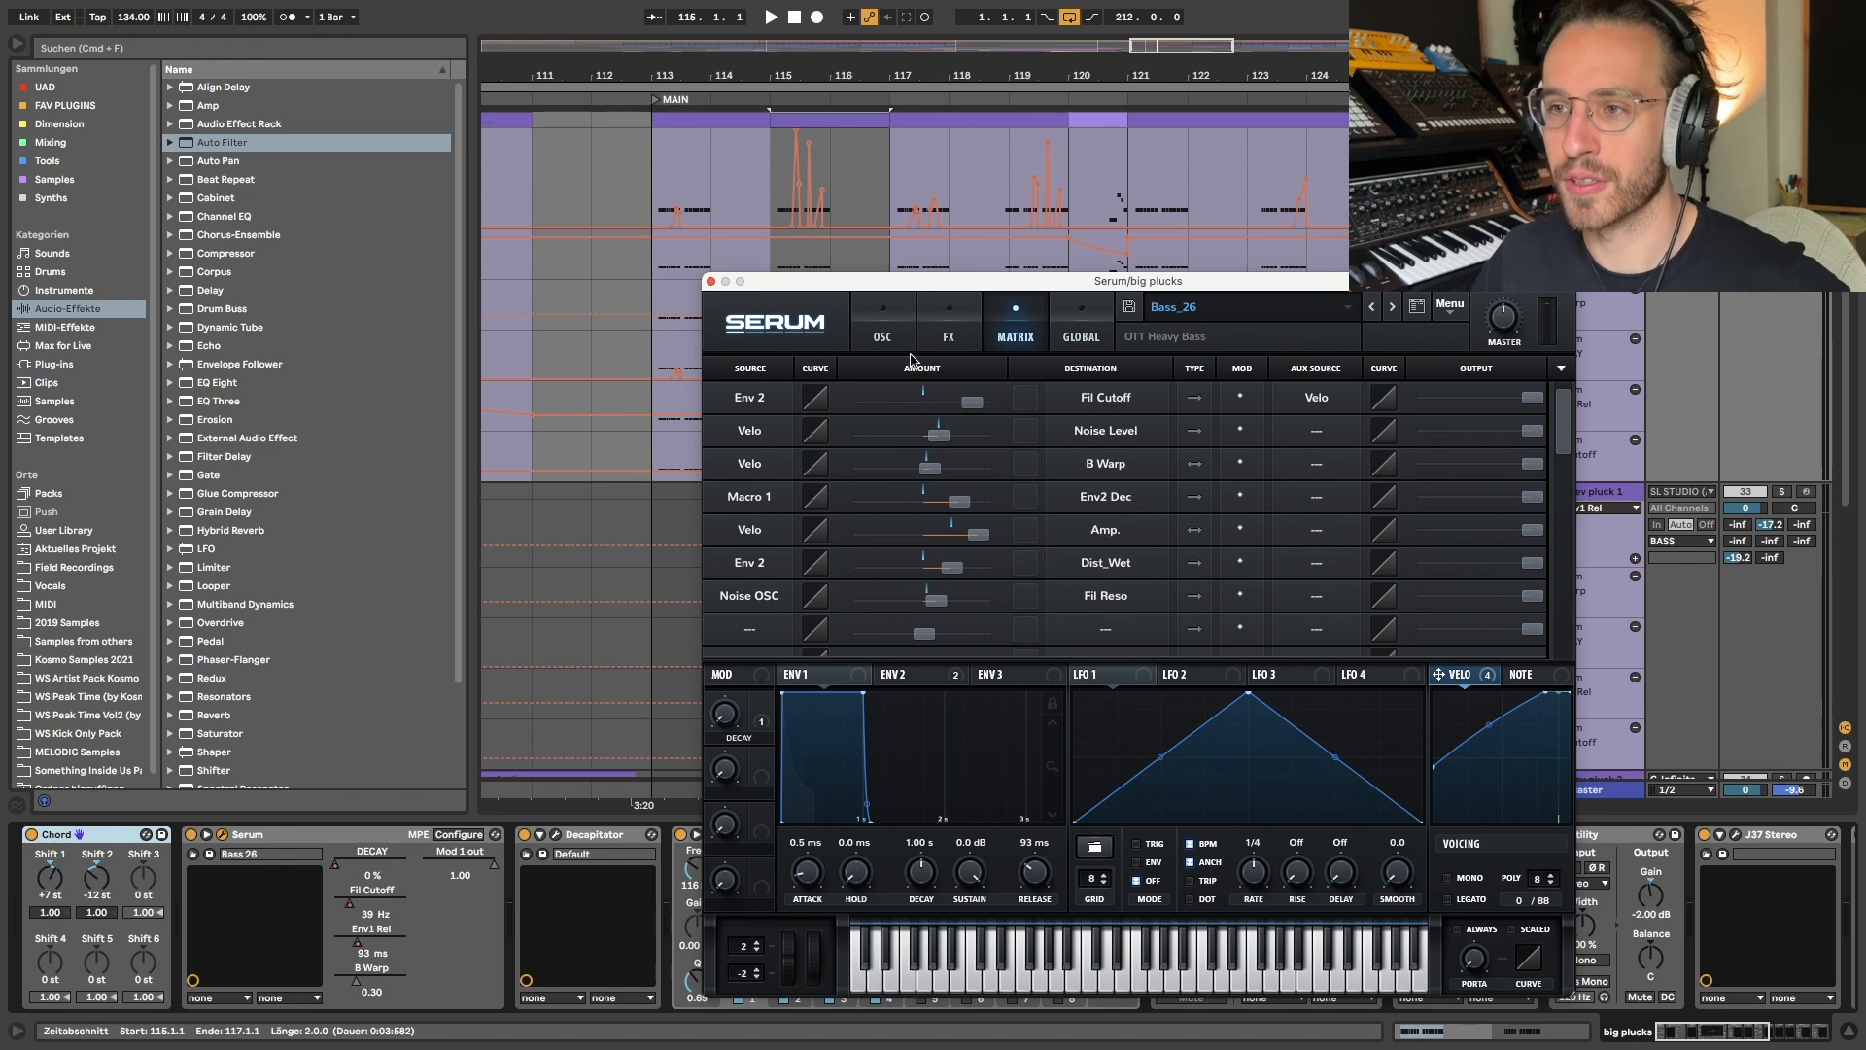
- Return Serum to its oscillator page, close it, and look over the big plucks automation from the THEME to the MAIN section
{"action": "left_click", "coordinate": [884, 336]}
{"action": "left_click", "coordinate": [713, 282]}
{"action": "scroll", "coordinate": [917, 303], "scroll_direction": "down", "scroll_amount": 4}
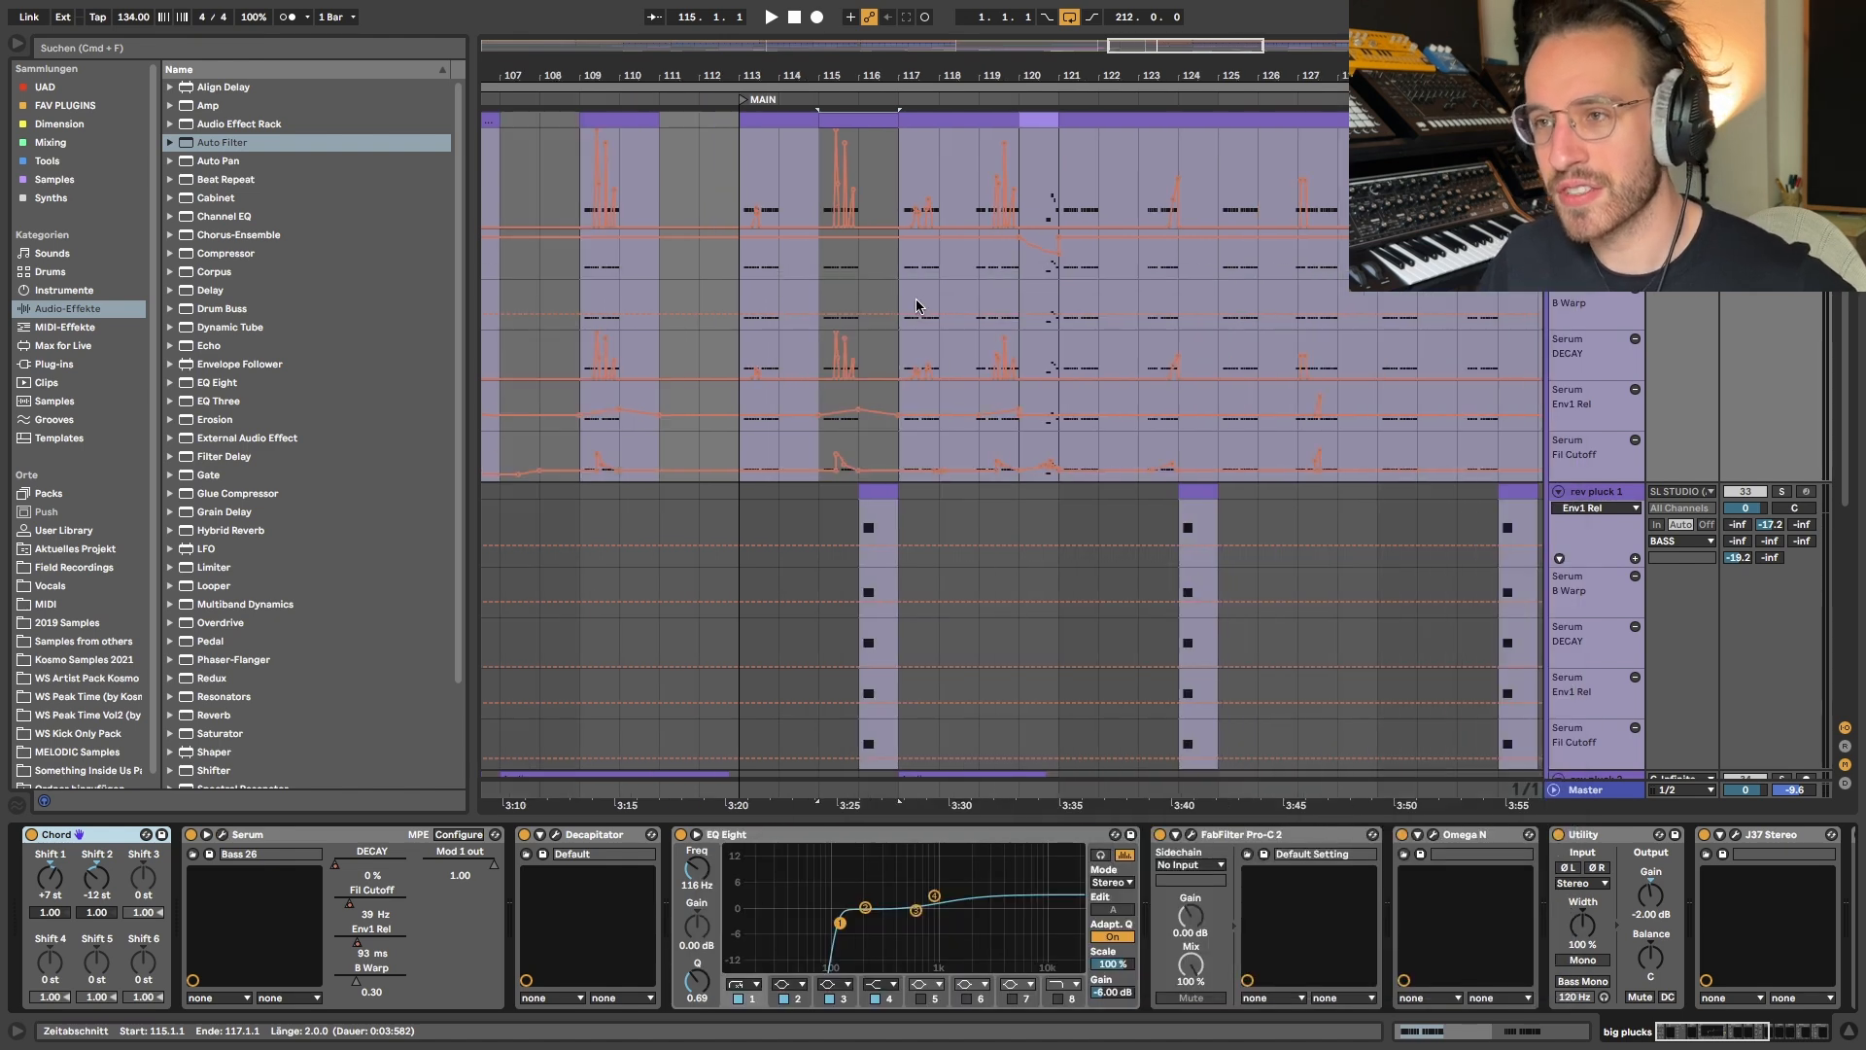
{"action": "scroll", "coordinate": [1098, 206], "scroll_direction": "left", "scroll_amount": 2}
{"action": "scroll", "coordinate": [1099, 206], "scroll_direction": "up", "scroll_amount": 1}
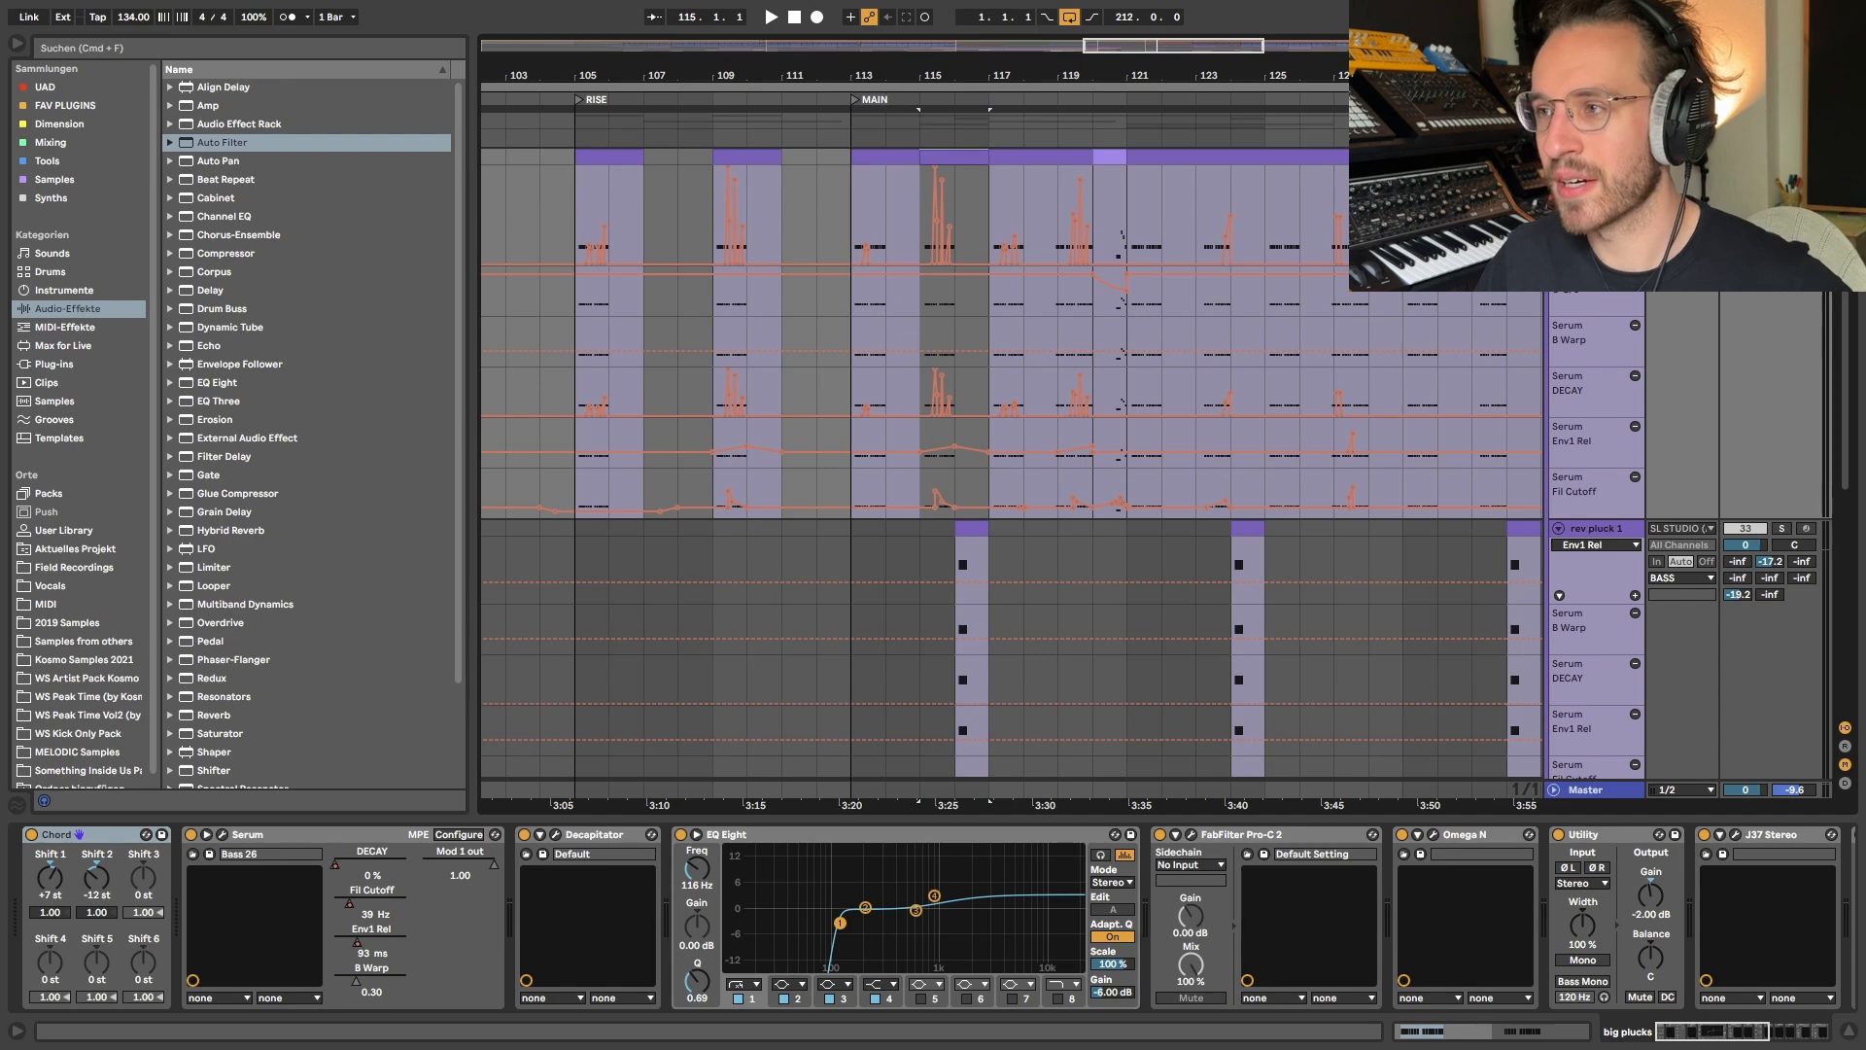
{"action": "scroll", "coordinate": [941, 424], "scroll_direction": "down", "scroll_amount": 4}
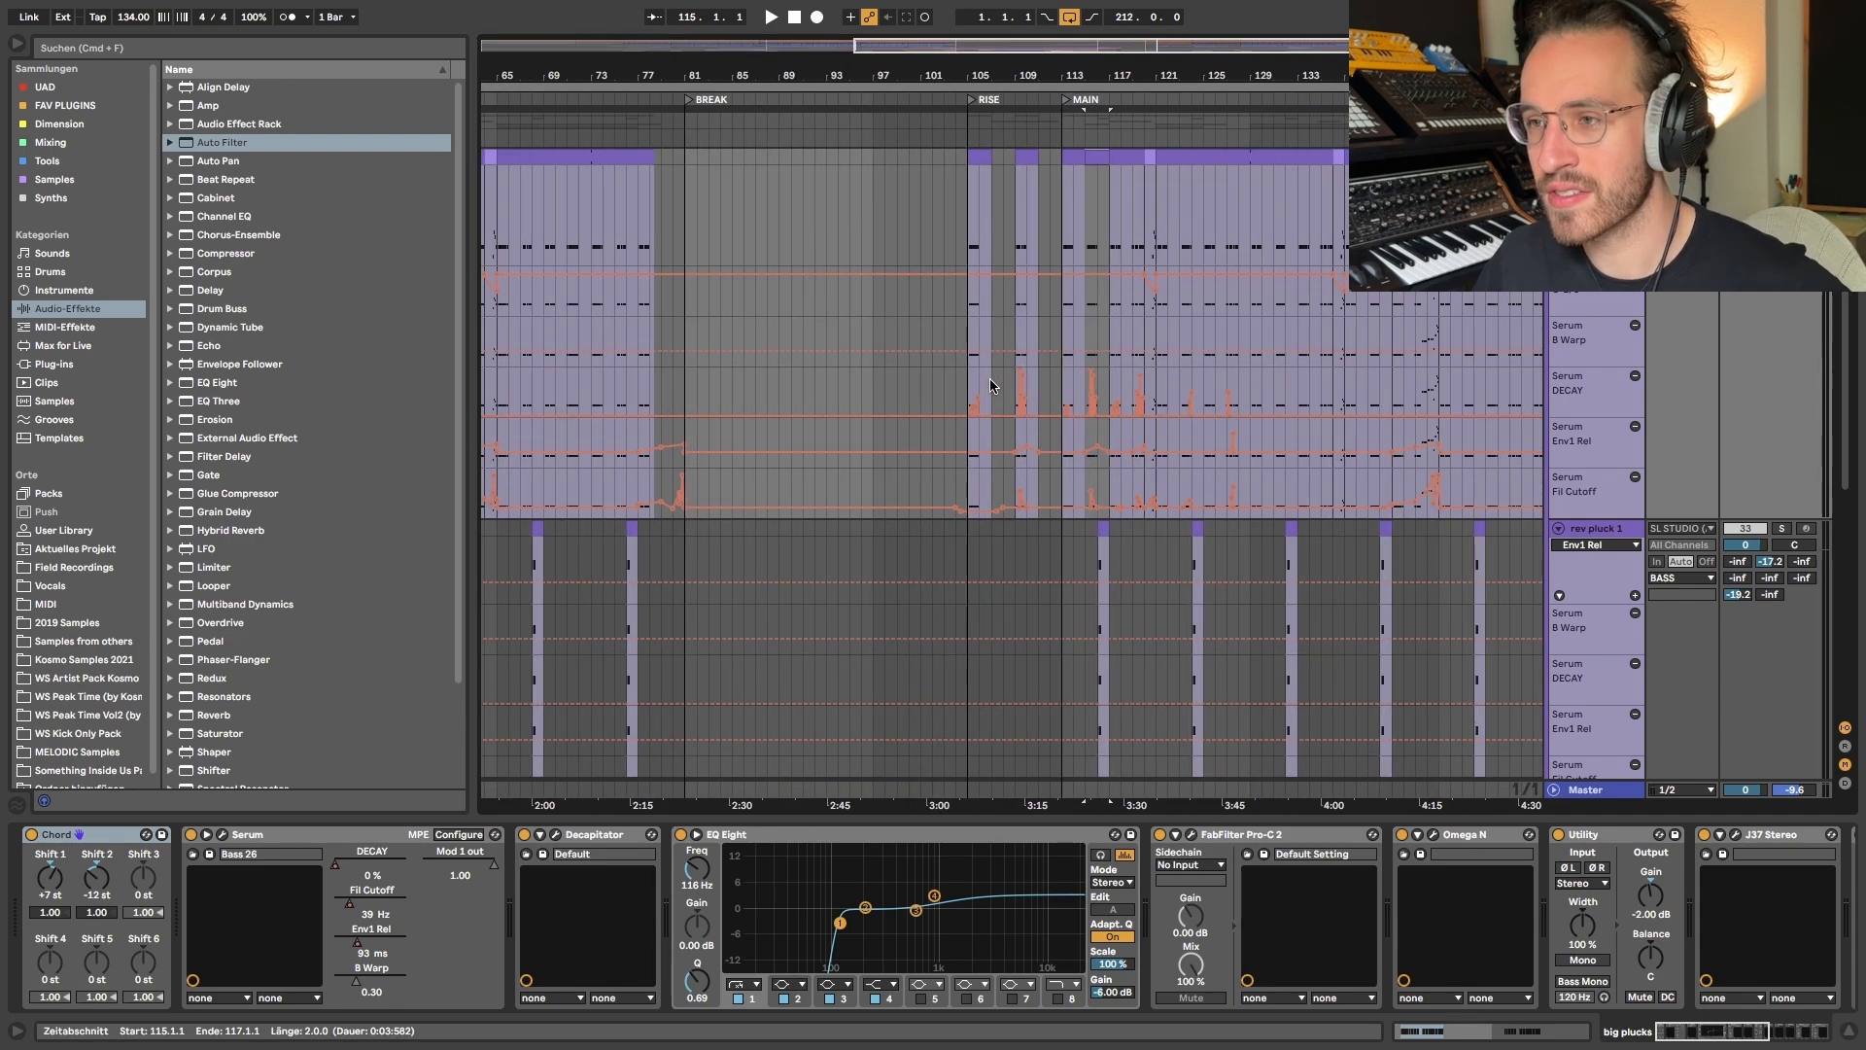
{"action": "scroll", "coordinate": [1099, 387], "scroll_direction": "down", "scroll_amount": 3}
{"action": "scroll", "coordinate": [642, 413], "scroll_direction": "left", "scroll_amount": 3}
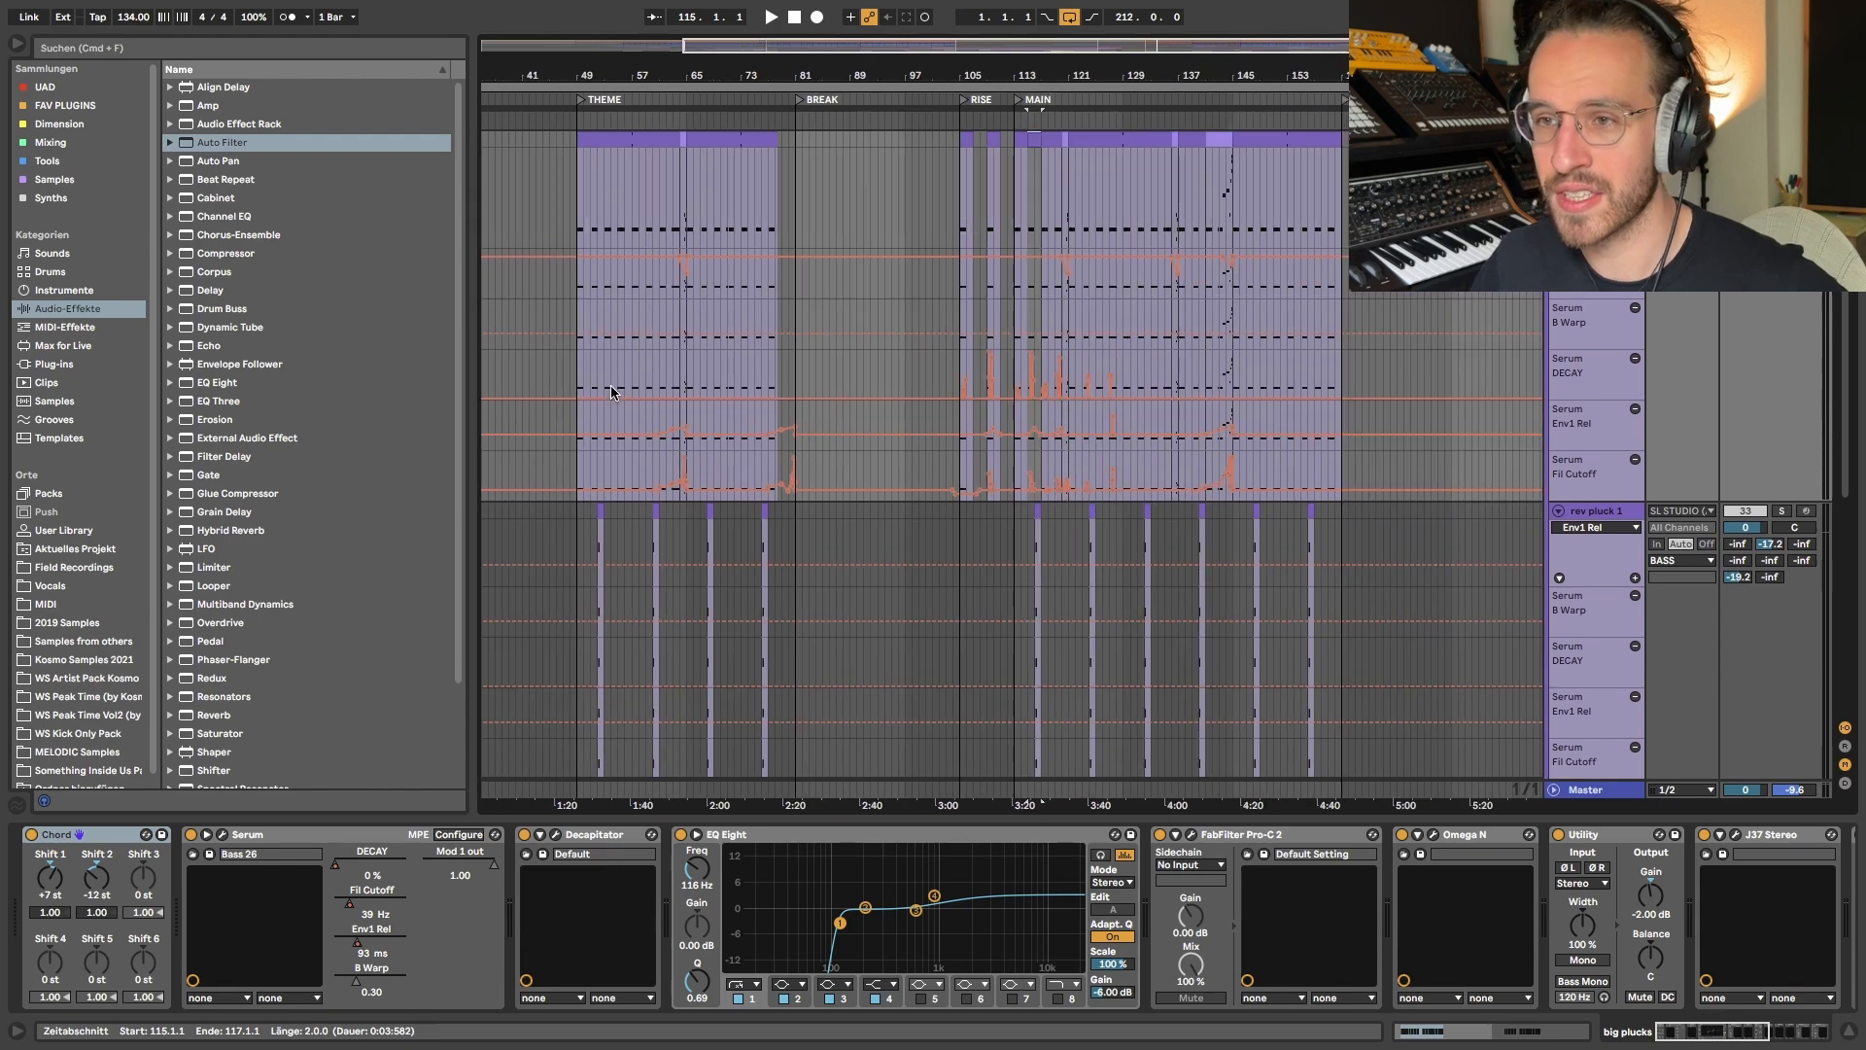
- Select the big plucks part from bar 49 to 76 in the THEME section and hide the automation lanes
{"action": "left_click", "coordinate": [579, 382]}
{"action": "left_click_drag", "start_coordinate": [580, 382], "coordinate": [767, 382]}
{"action": "key", "text": "a"}
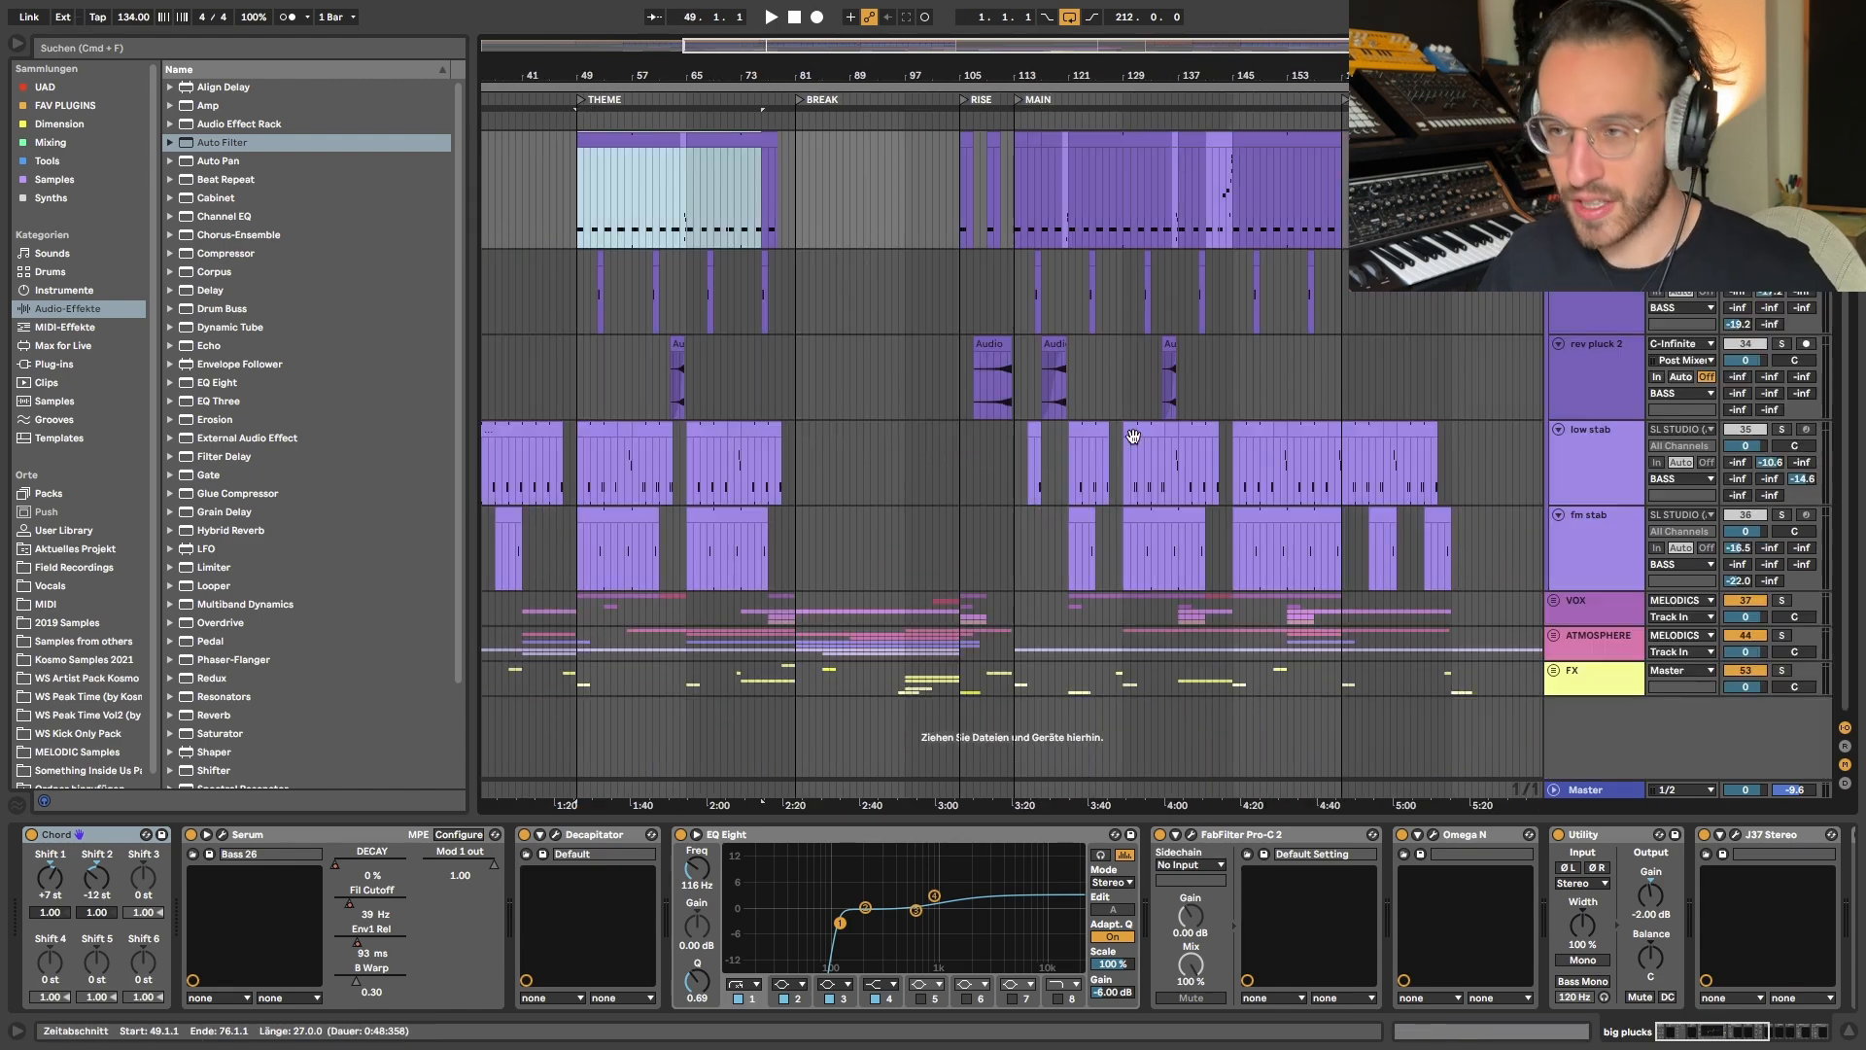
- Examine how the rev pluck, low stab and fm stab clips are arranged around the big plucks in the MAIN section
{"action": "scroll", "coordinate": [1205, 420], "scroll_direction": "up", "scroll_amount": 4}
{"action": "scroll", "coordinate": [814, 317], "scroll_direction": "left", "scroll_amount": 3}
{"action": "scroll", "coordinate": [814, 317], "scroll_direction": "up", "scroll_amount": 2}
{"action": "left_click", "coordinate": [814, 331]}
{"action": "scroll", "coordinate": [1083, 421], "scroll_direction": "right", "scroll_amount": 4}
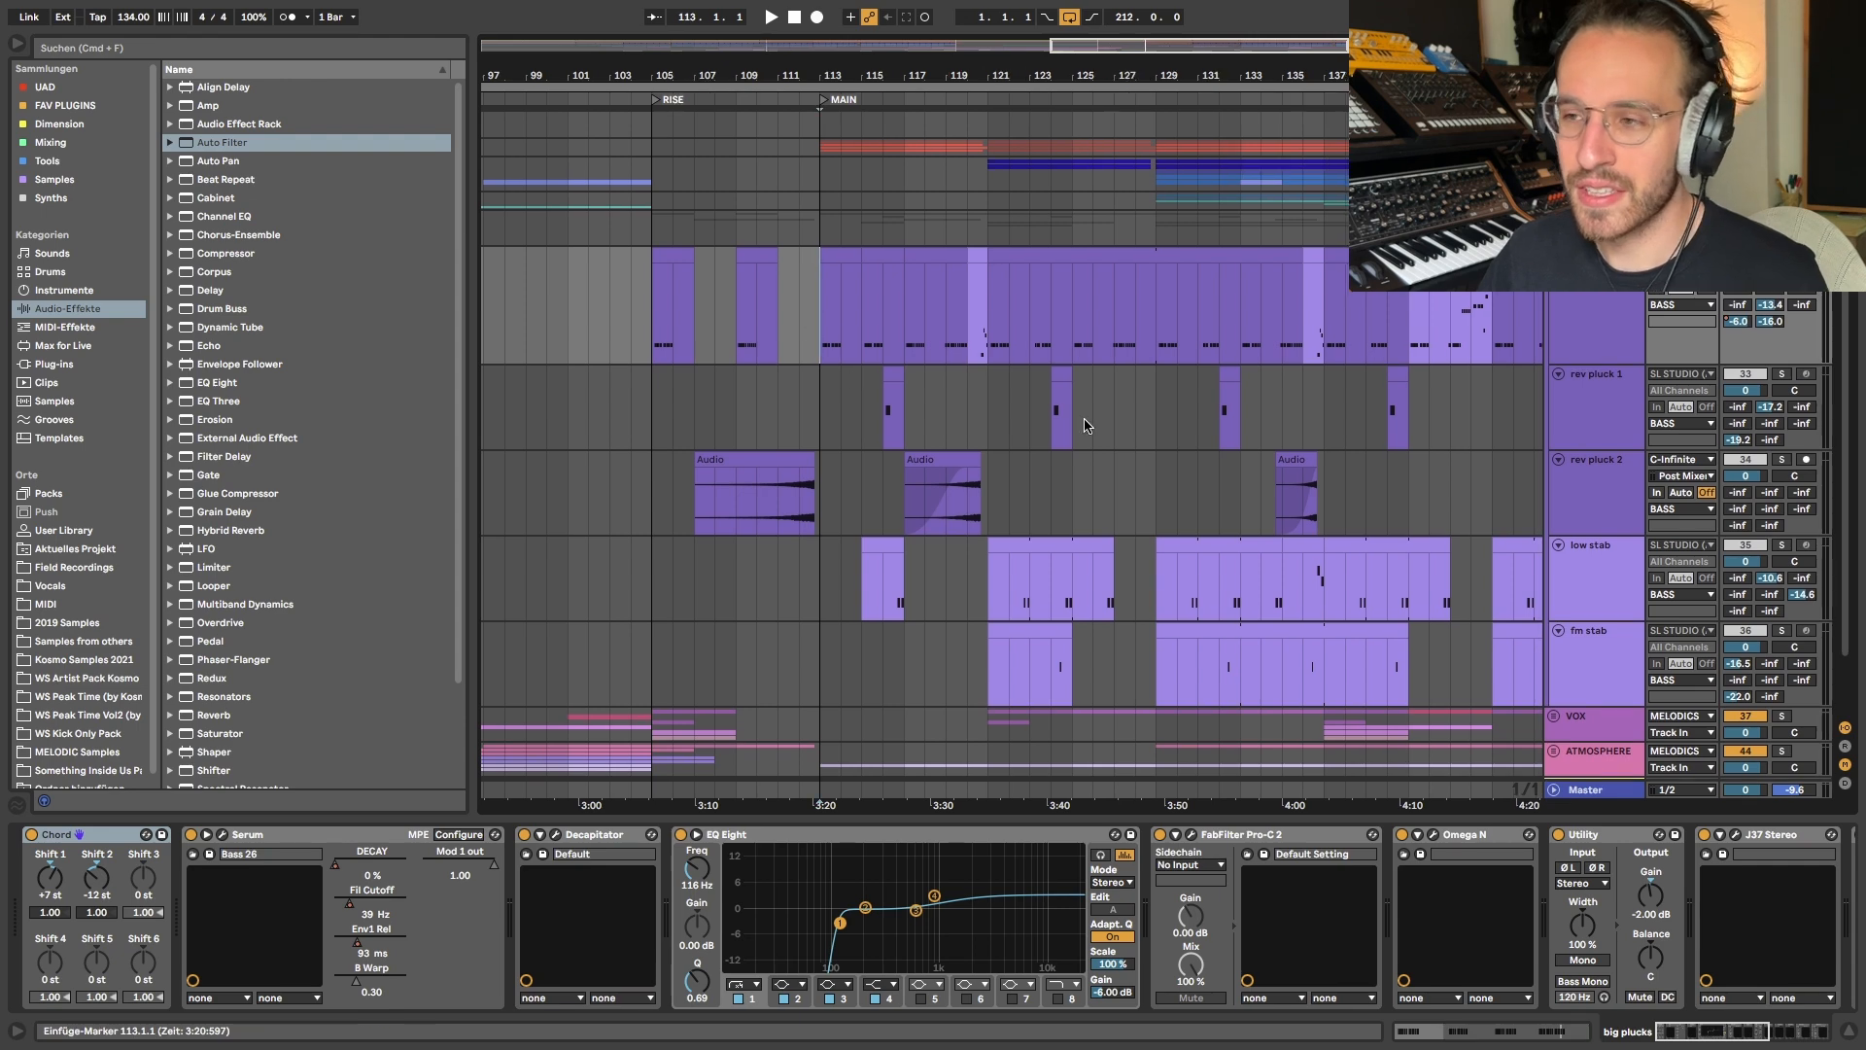
{"action": "scroll", "coordinate": [1134, 446], "scroll_direction": "down", "scroll_amount": 2}
{"action": "scroll", "coordinate": [1136, 451], "scroll_direction": "left", "scroll_amount": 3}
{"action": "scroll", "coordinate": [941, 529], "scroll_direction": "left", "scroll_amount": 1}
{"action": "scroll", "coordinate": [1045, 530], "scroll_direction": "down", "scroll_amount": 1}
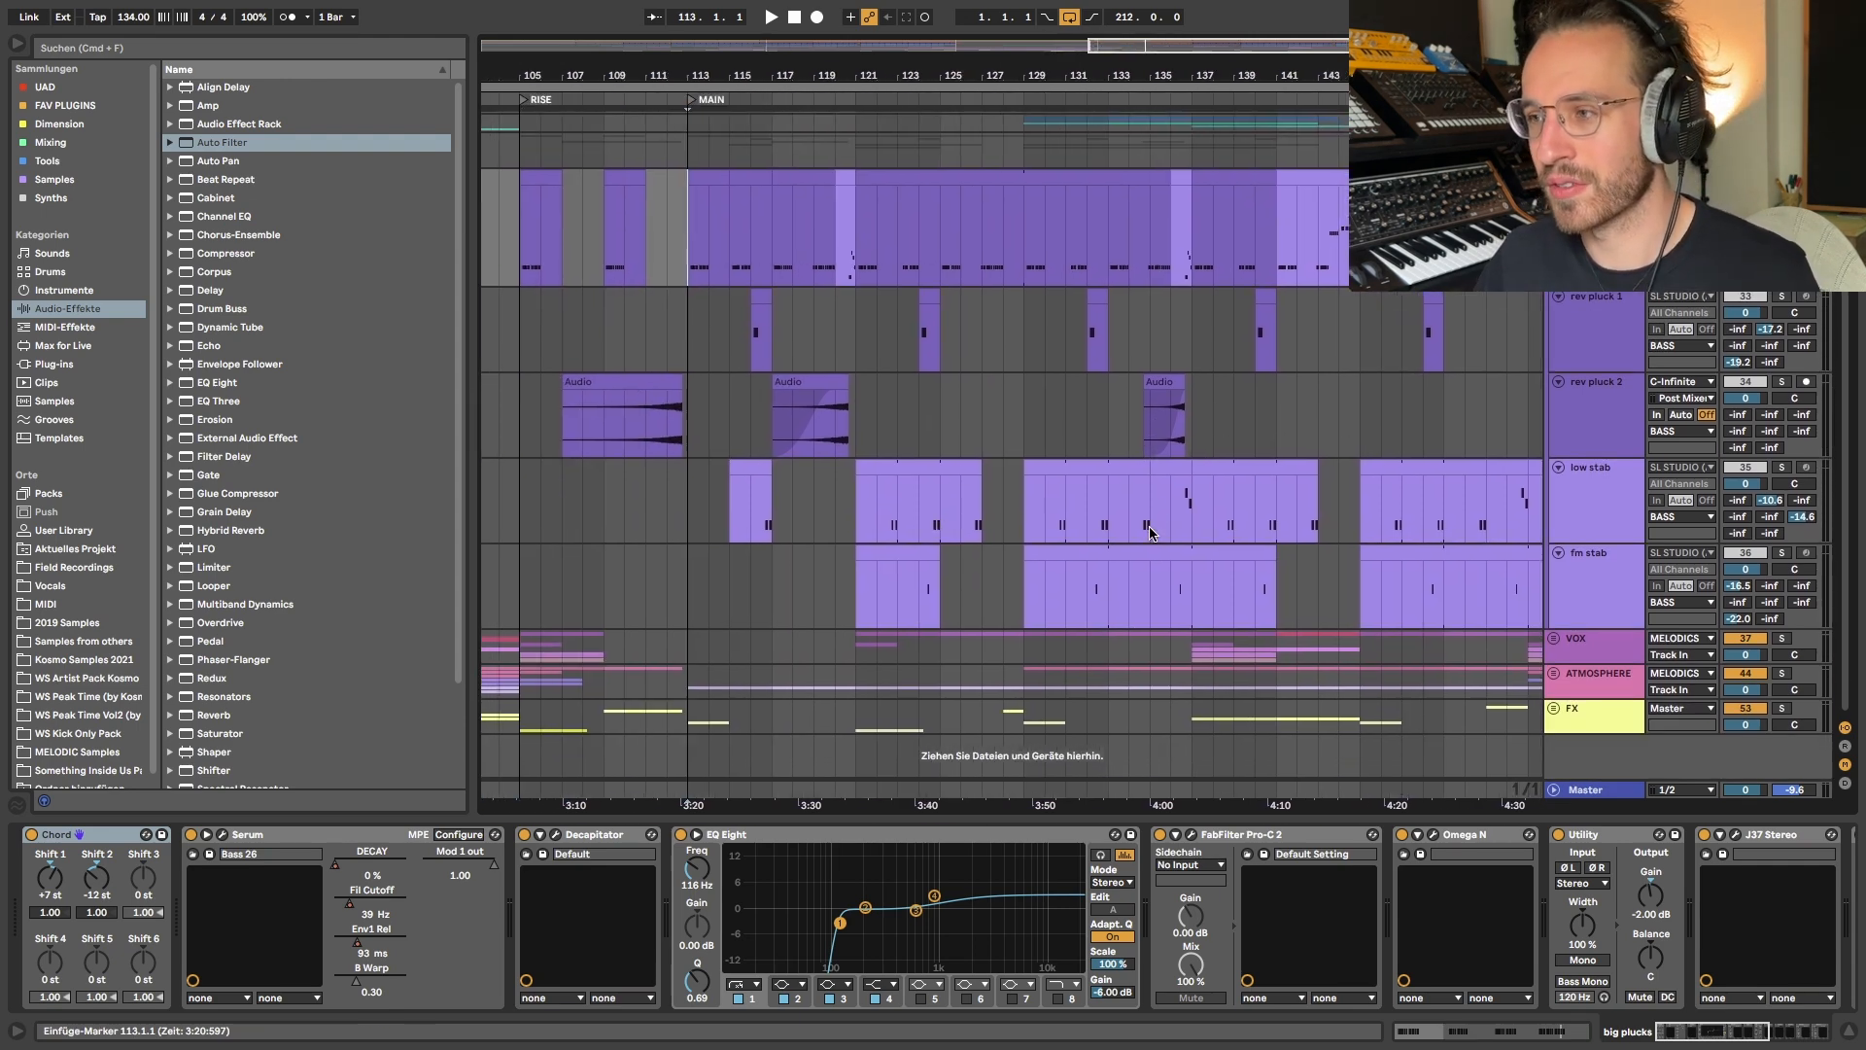
{"action": "left_click", "coordinate": [1023, 355]}
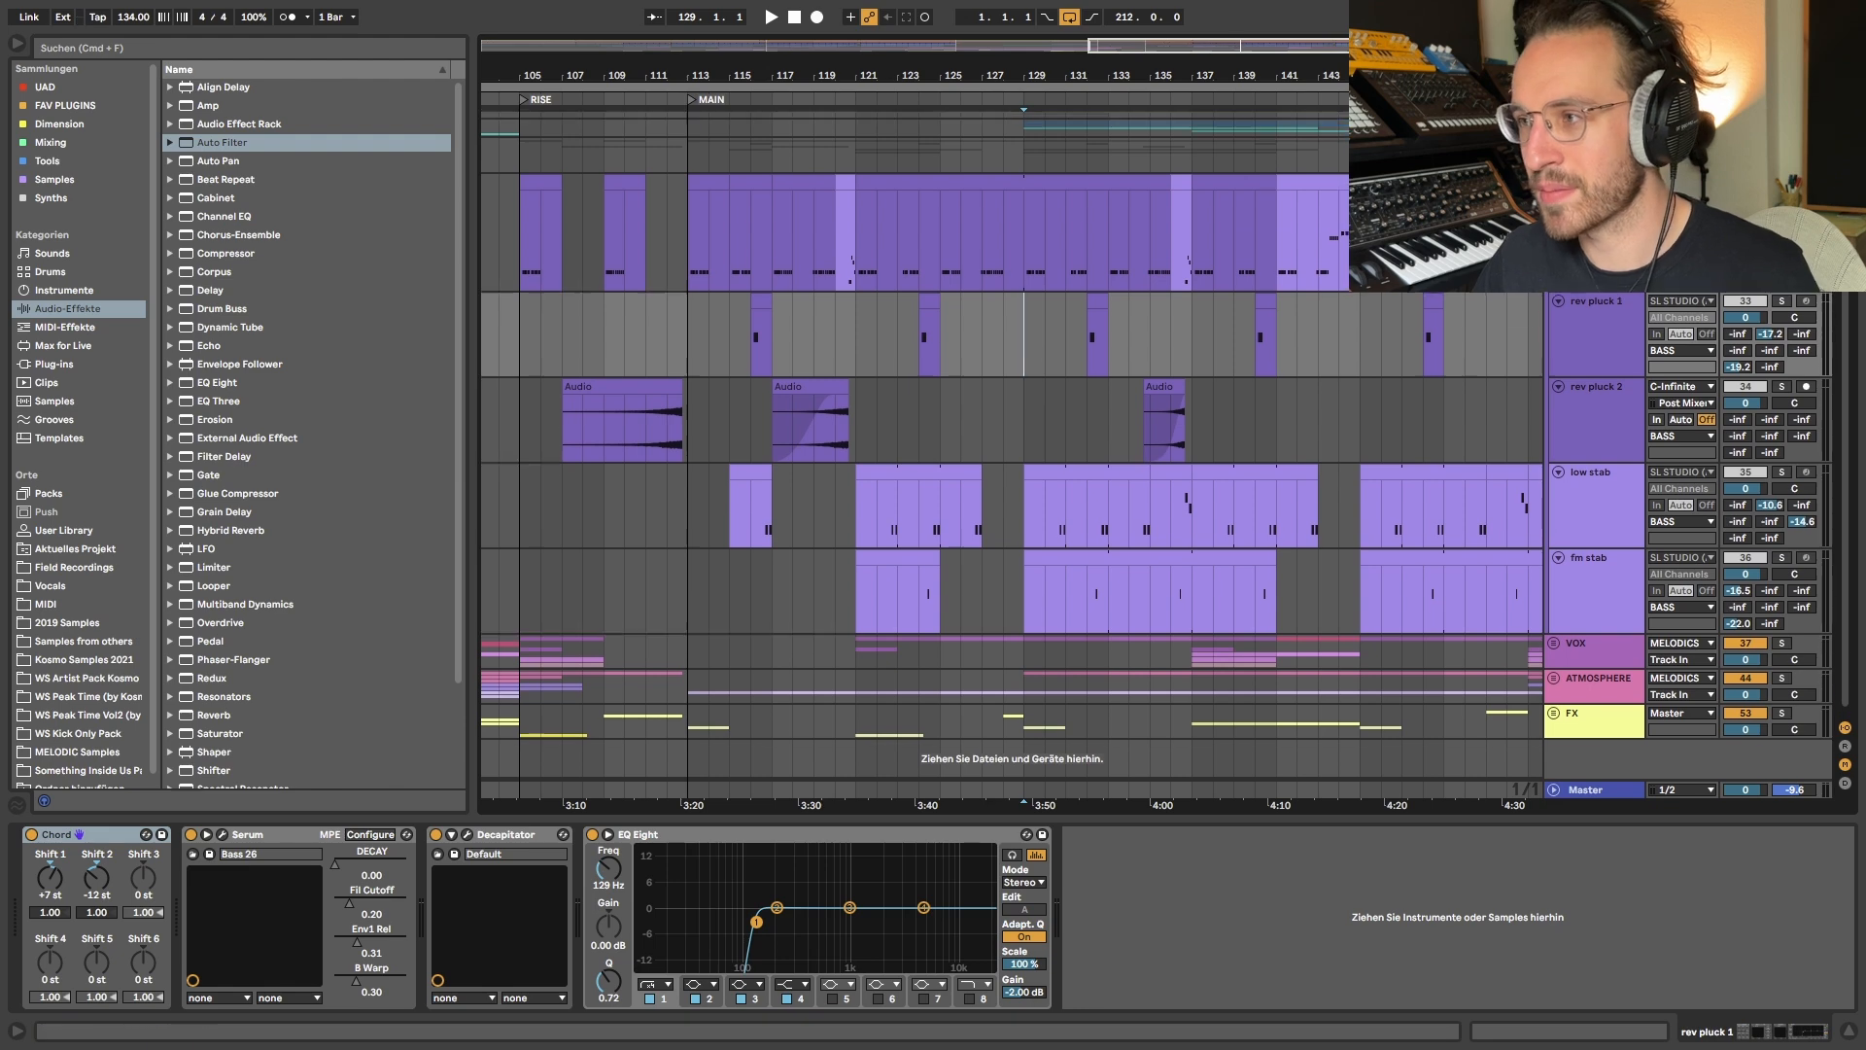
{"action": "scroll", "coordinate": [1023, 389], "scroll_direction": "up", "scroll_amount": 2}
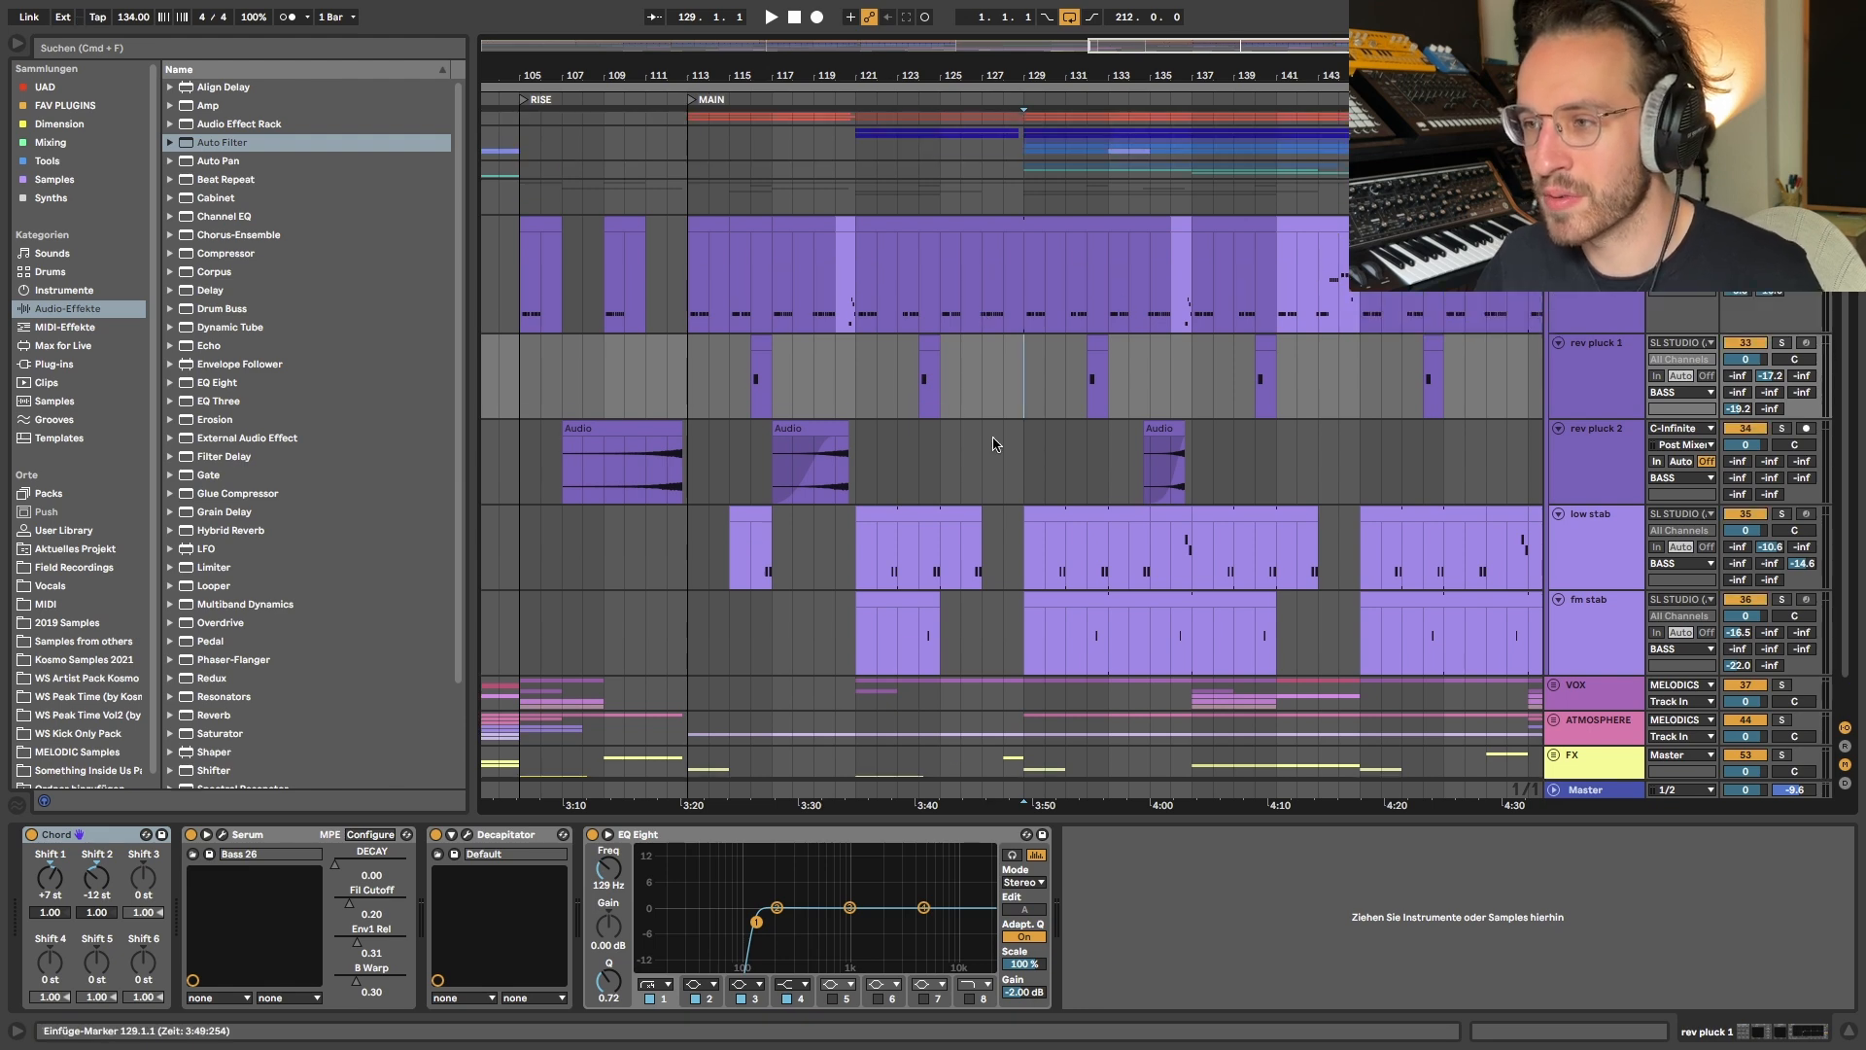
{"action": "scroll", "coordinate": [993, 444], "scroll_direction": "right", "scroll_amount": 3}
{"action": "scroll", "coordinate": [993, 445], "scroll_direction": "down", "scroll_amount": 1}
- Loop bars 129 to 145 across the bass tracks from big plucks to fm stab and play back the section
{"action": "left_click_drag", "start_coordinate": [928, 255], "coordinate": [1260, 600]}
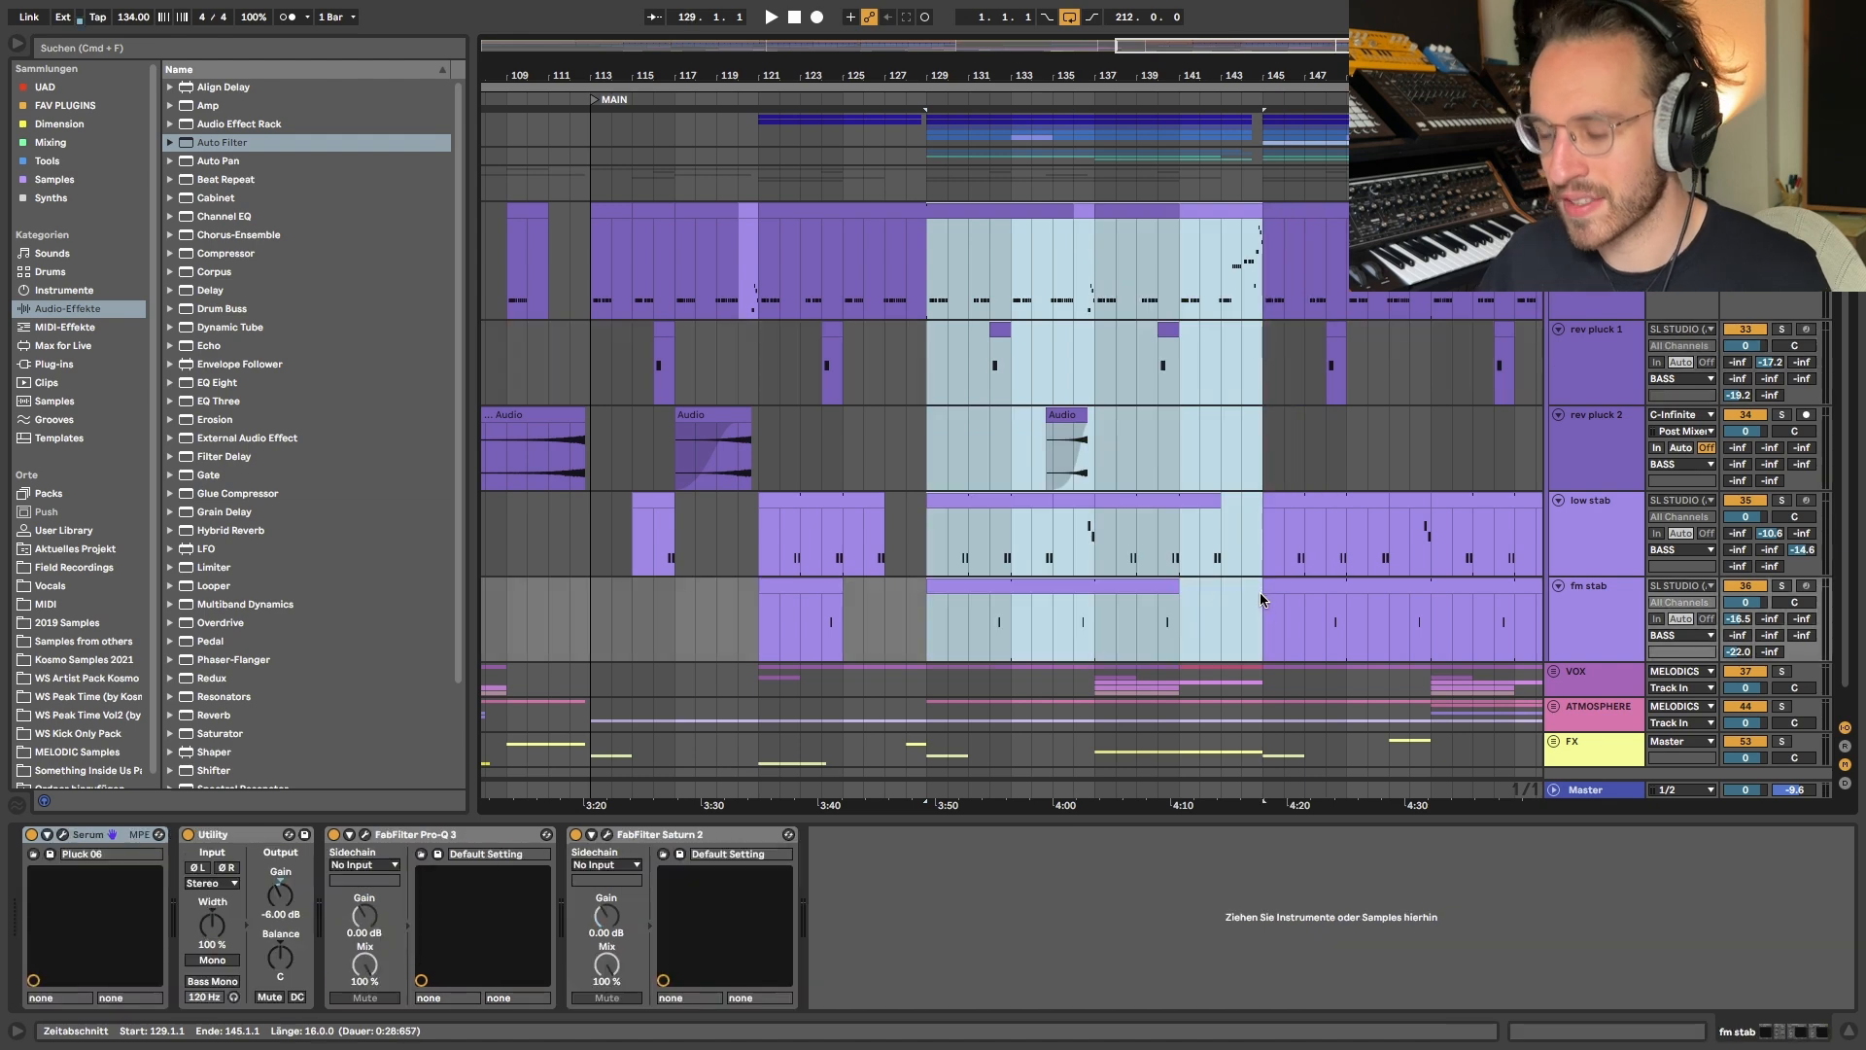
{"action": "key", "text": "super+l"}
{"action": "scroll", "coordinate": [1260, 593], "scroll_direction": "up", "scroll_amount": 5}
{"action": "scroll", "coordinate": [1260, 594], "scroll_direction": "right", "scroll_amount": 2}
{"action": "left_click", "coordinate": [1597, 281]}
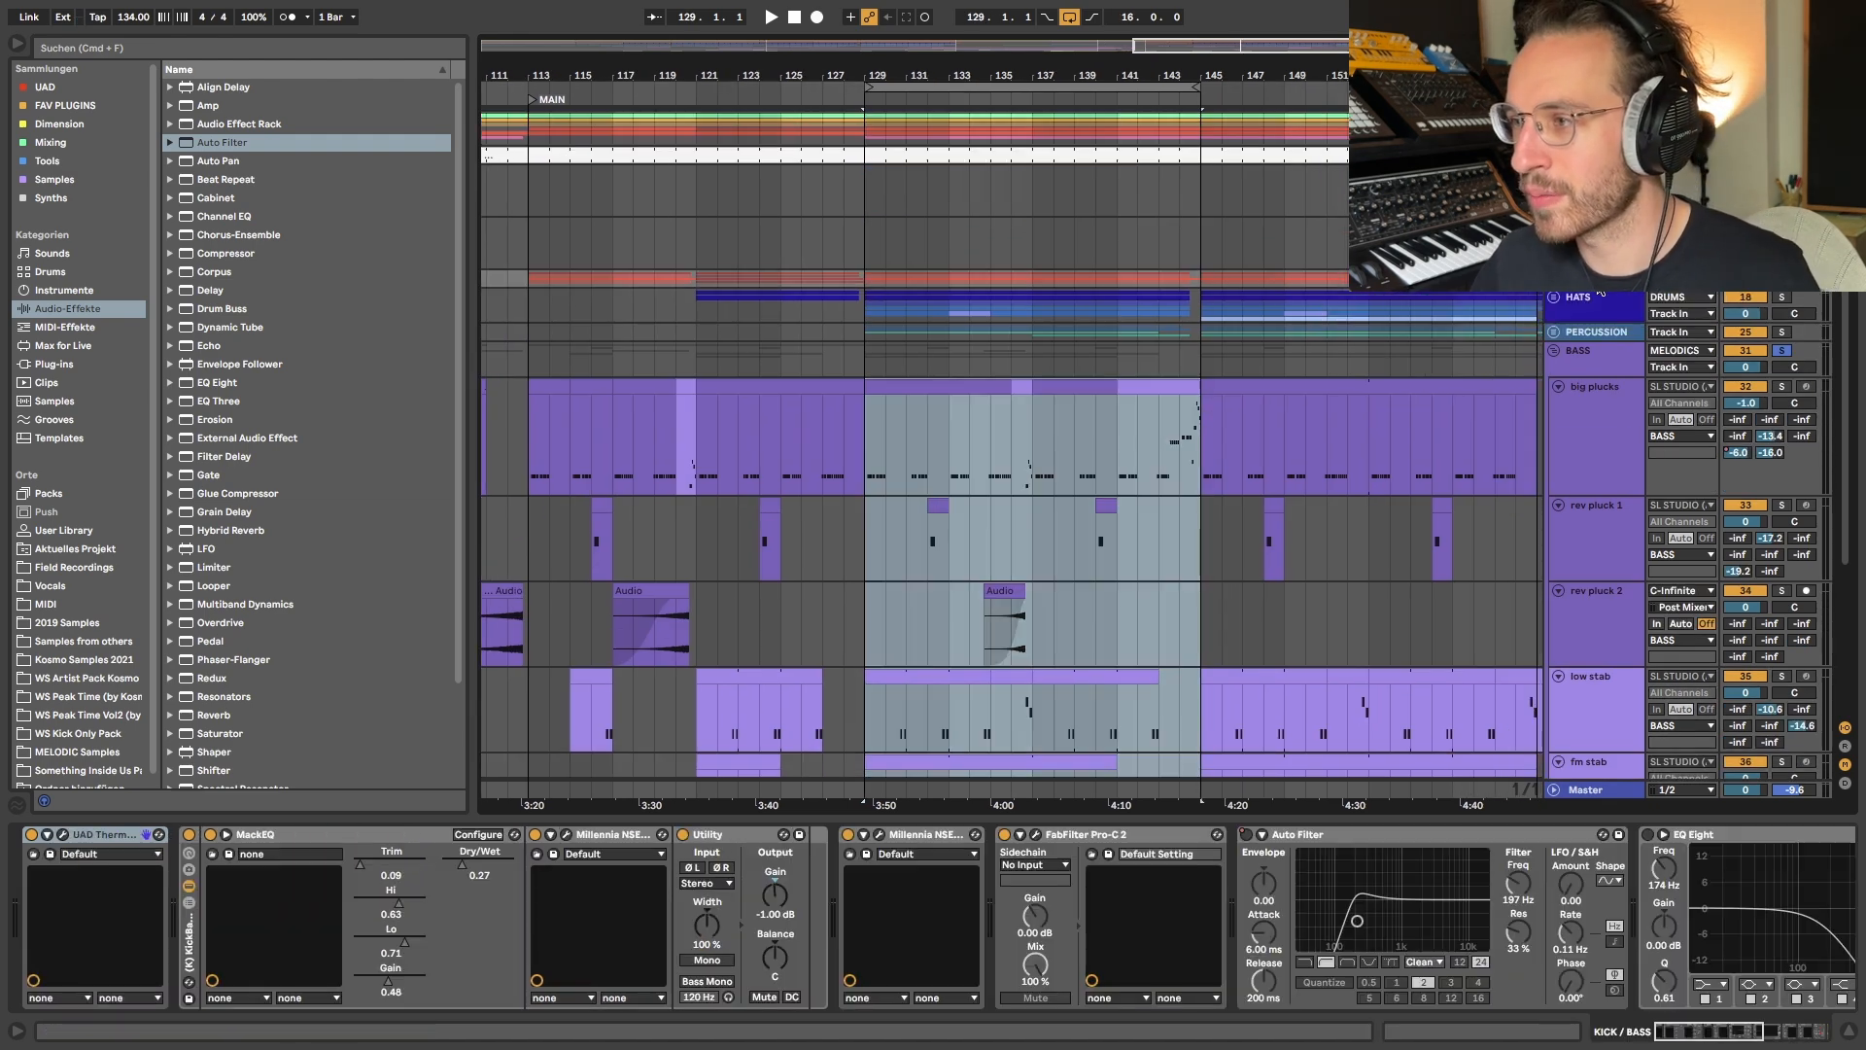
{"action": "scroll", "coordinate": [1079, 513], "scroll_direction": "down", "scroll_amount": 5}
{"action": "scroll", "coordinate": [1079, 512], "scroll_direction": "left", "scroll_amount": 1}
{"action": "key", "text": "space"}
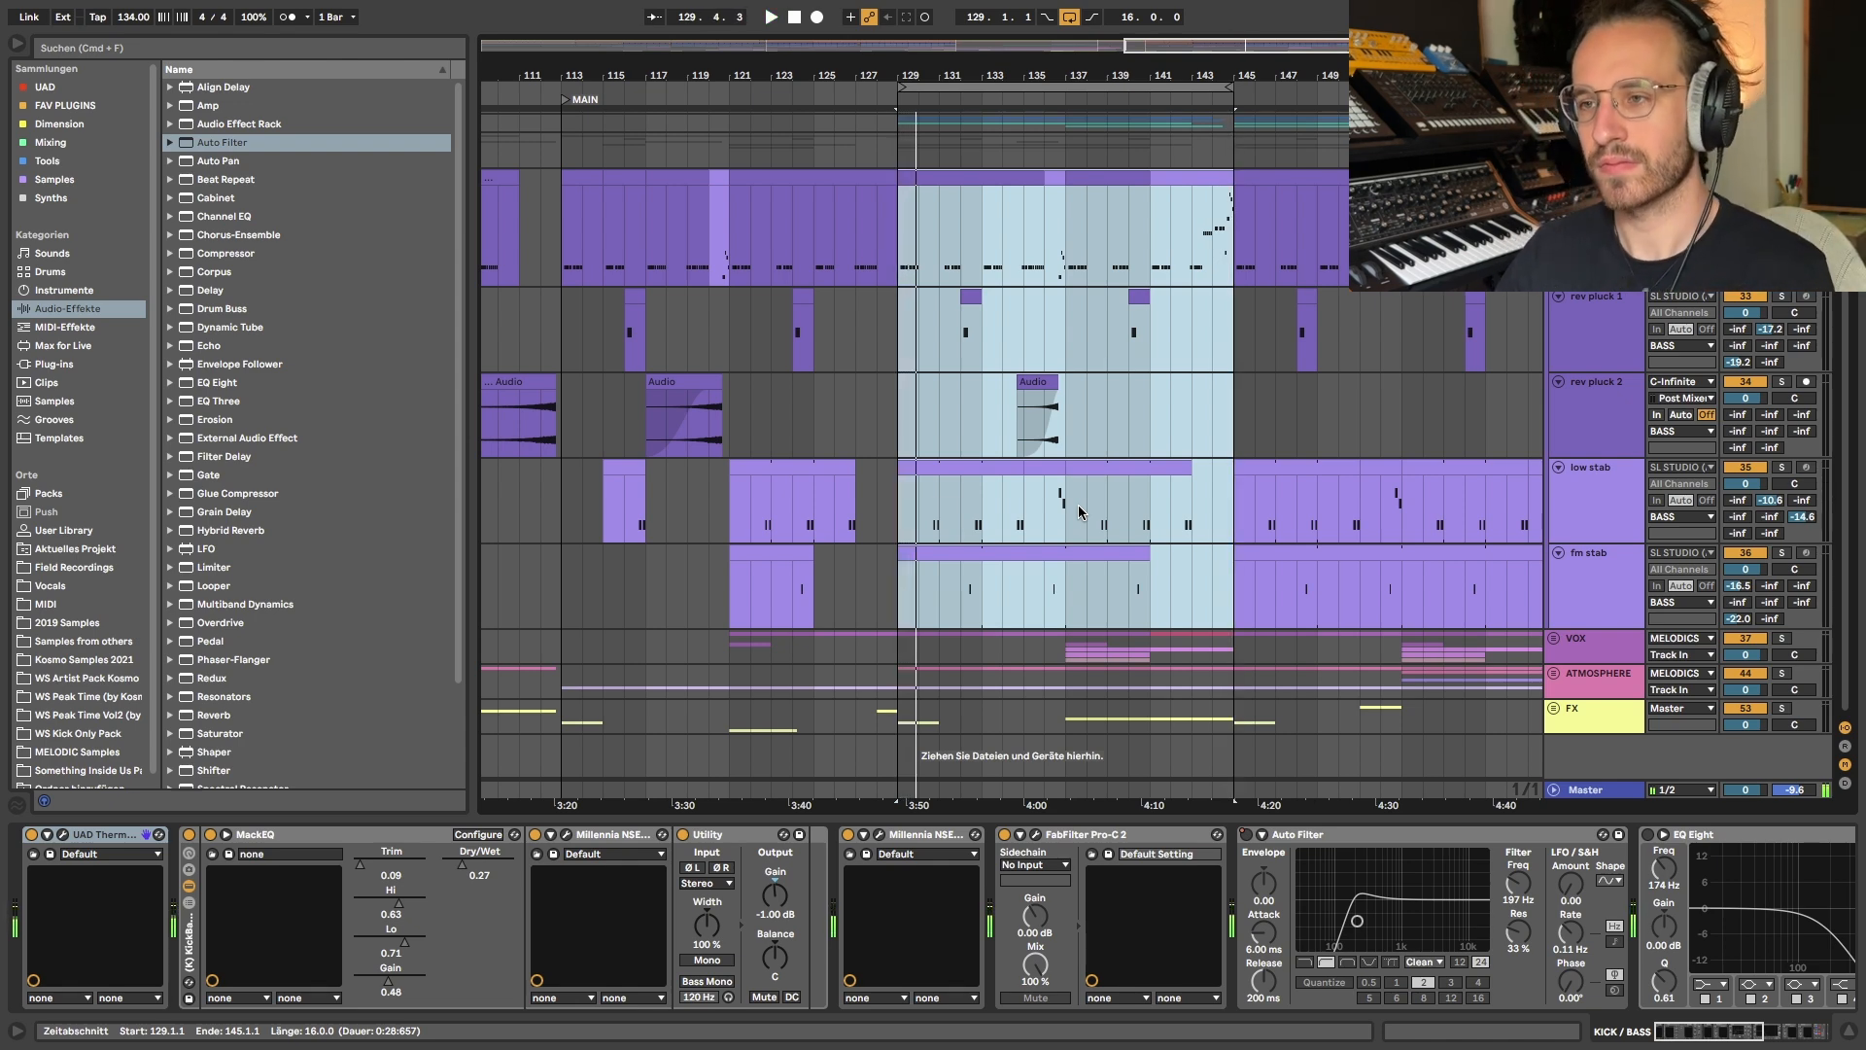
- Highlight bars 129 to 145 on the low stab and fm stab tracks, followed by the same range on both rev pluck tracks
{"action": "scroll", "coordinate": [1191, 393], "scroll_direction": "left", "scroll_amount": 1}
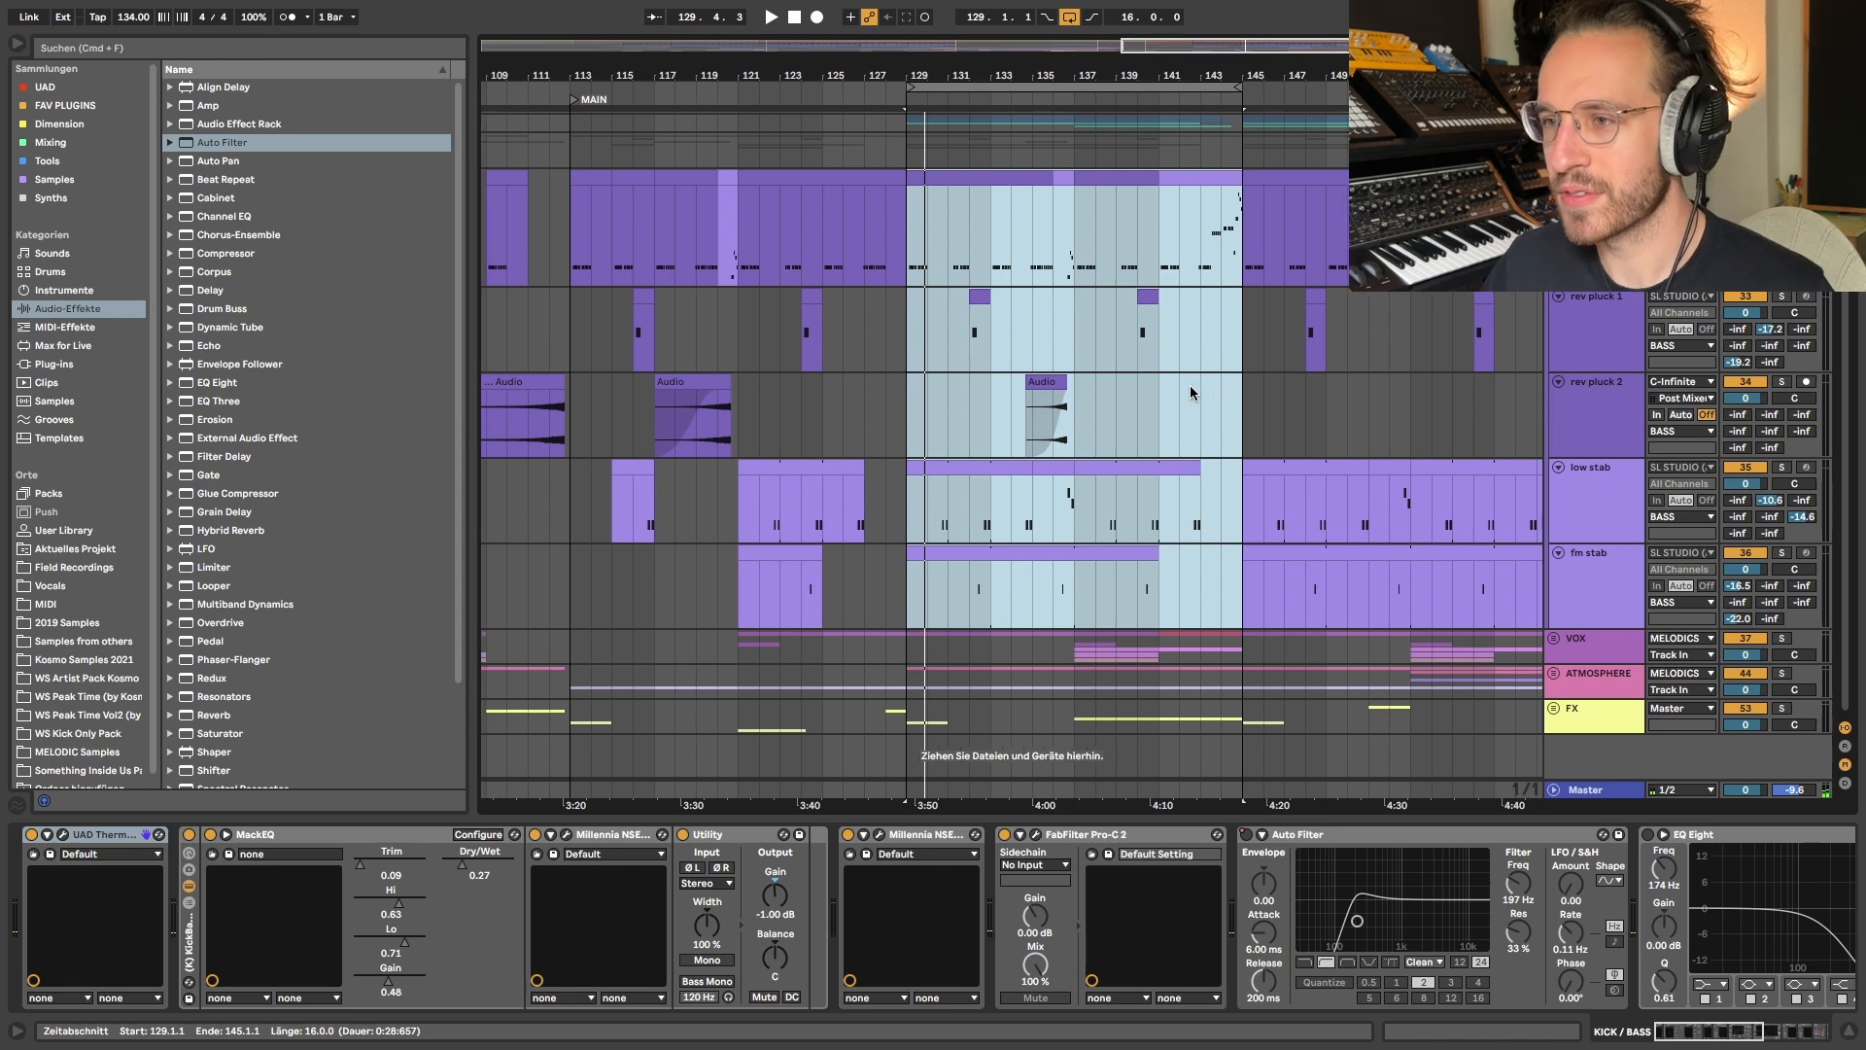
{"action": "left_click_drag", "start_coordinate": [923, 509], "coordinate": [1247, 588]}
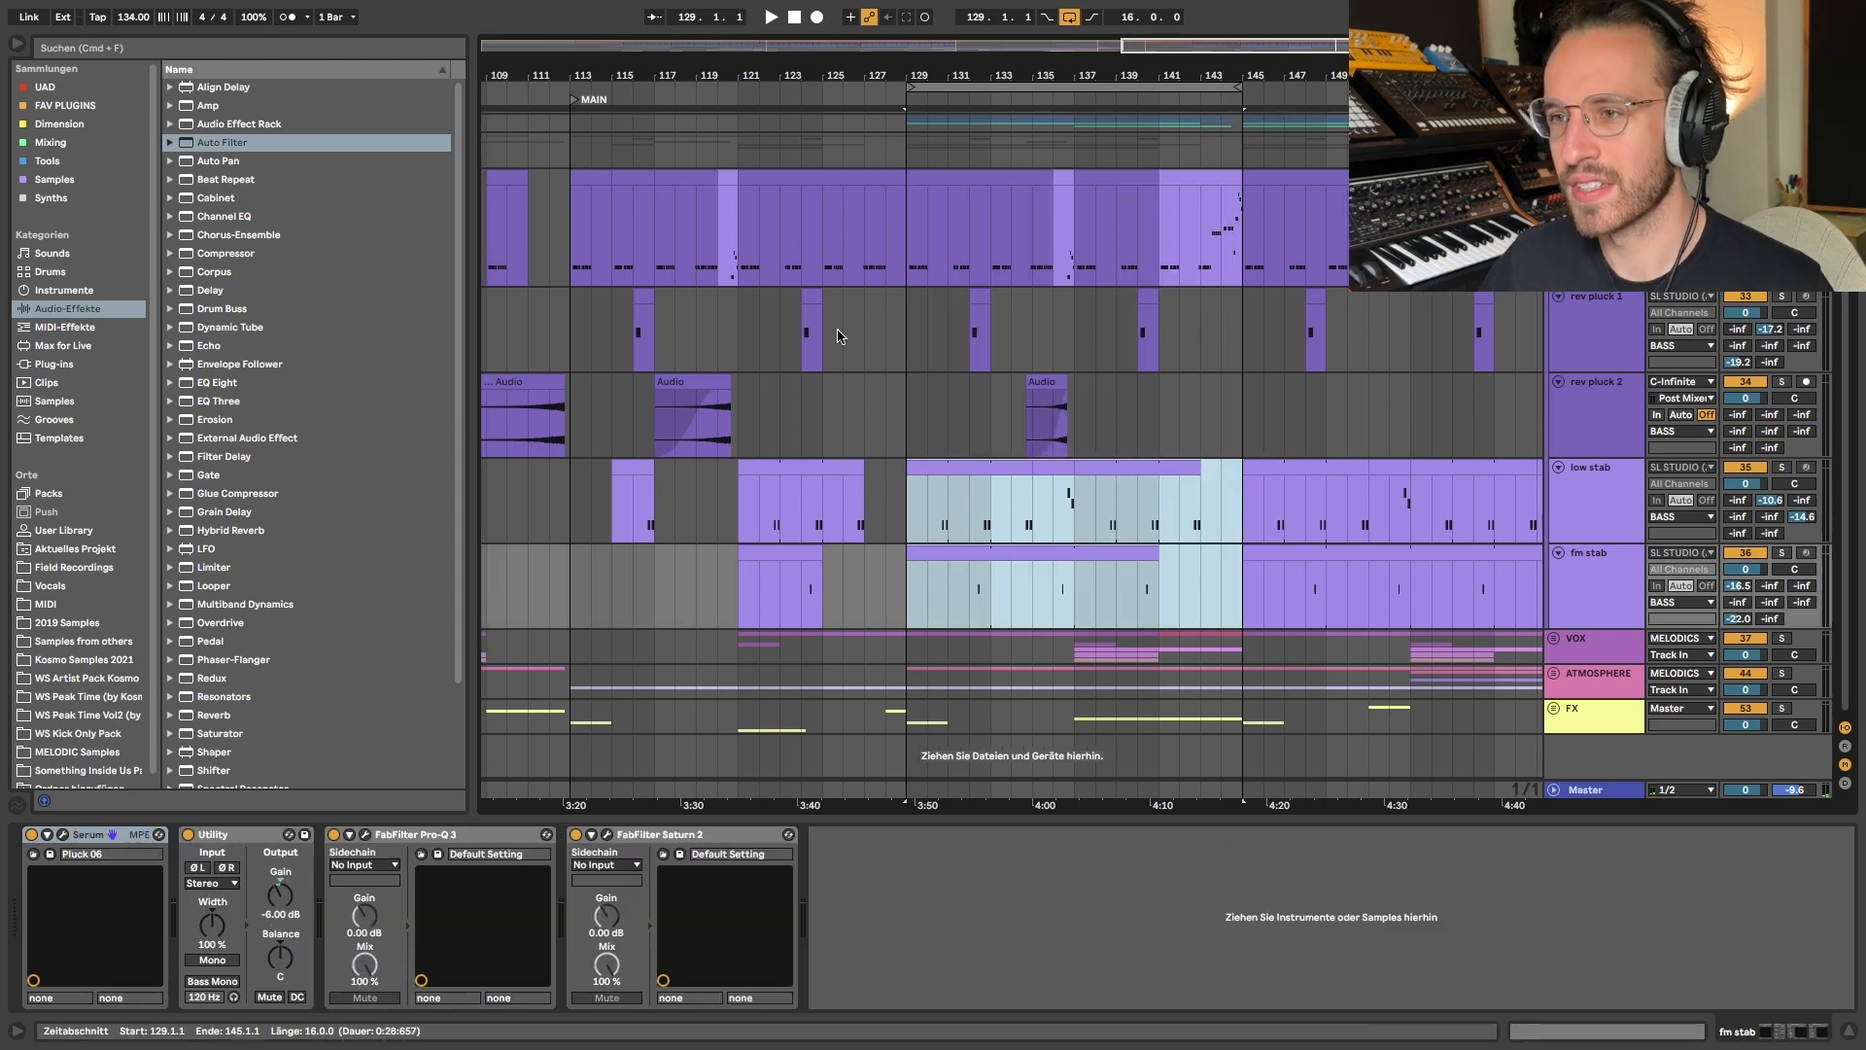
{"action": "left_click_drag", "start_coordinate": [916, 342], "coordinate": [1244, 427]}
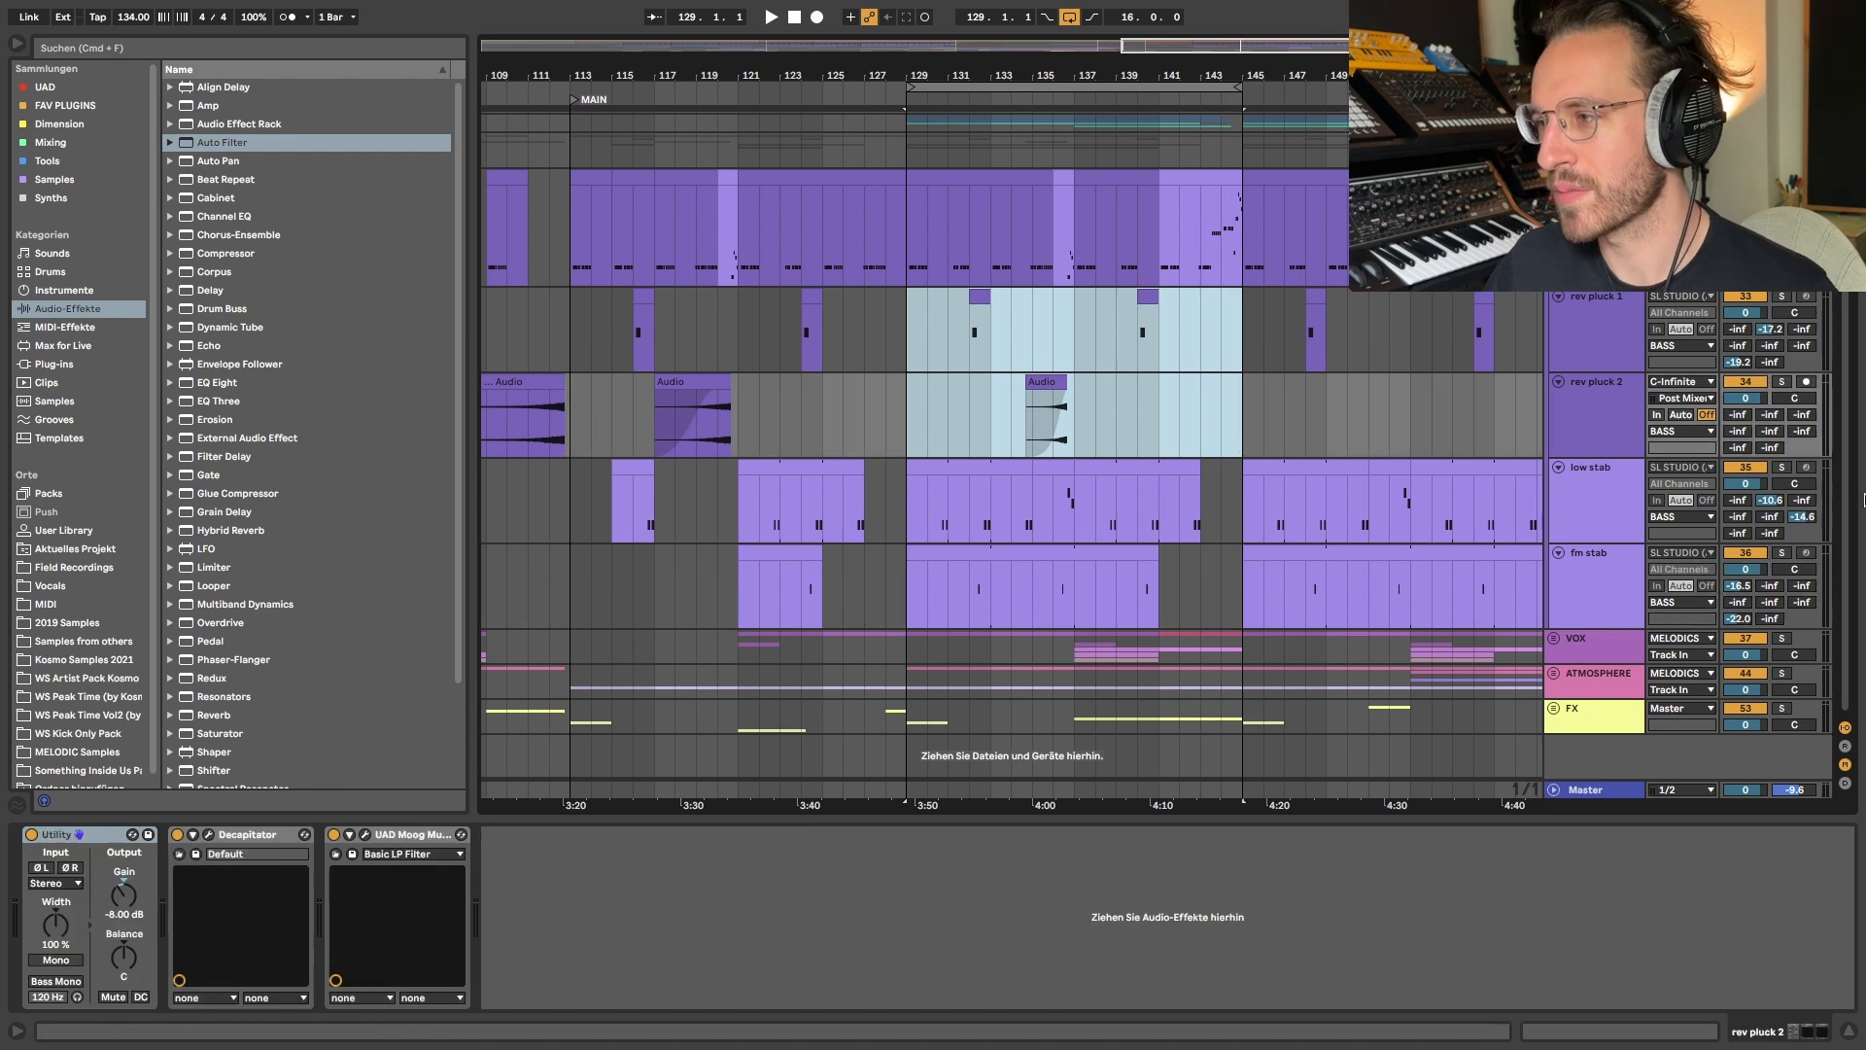
- Solo the low stab track and play it from bar 130
{"action": "left_click", "coordinate": [1782, 469]}
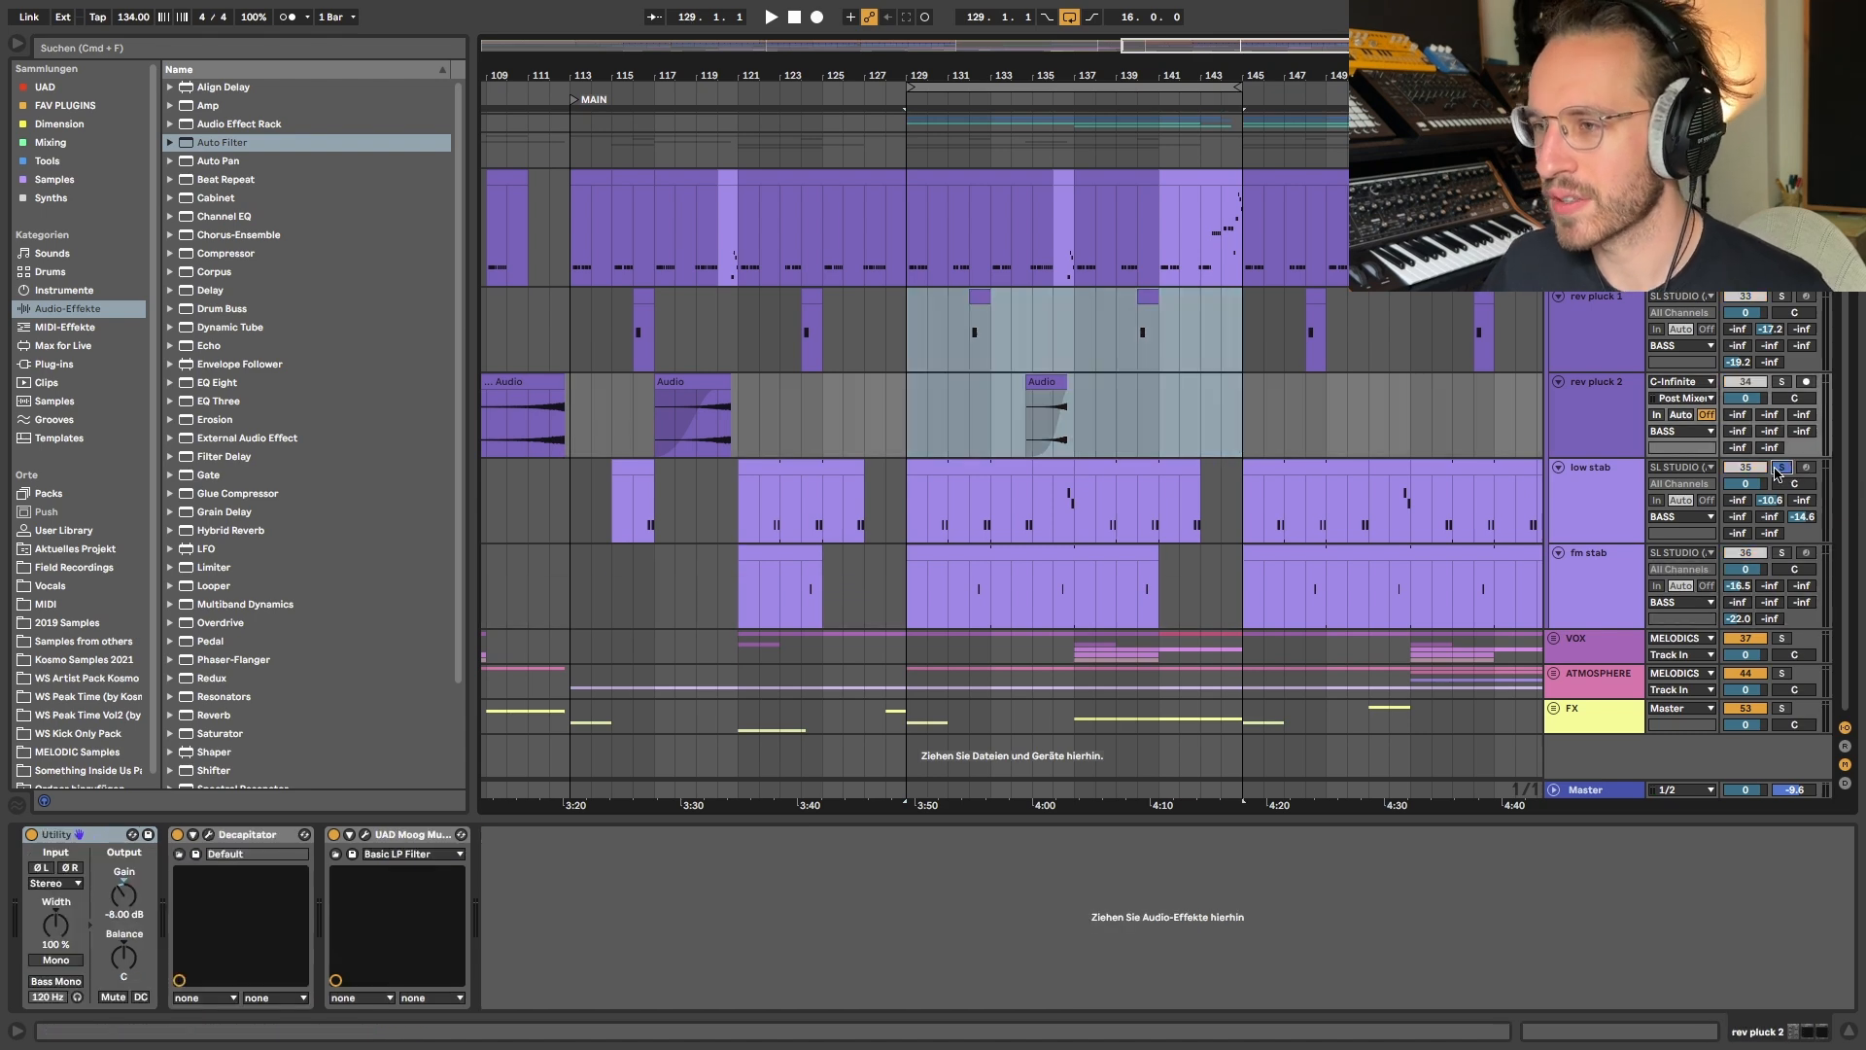
{"action": "scroll", "coordinate": [936, 504], "scroll_direction": "up", "scroll_amount": 3}
{"action": "left_click", "coordinate": [935, 505]}
{"action": "key", "text": "space"}
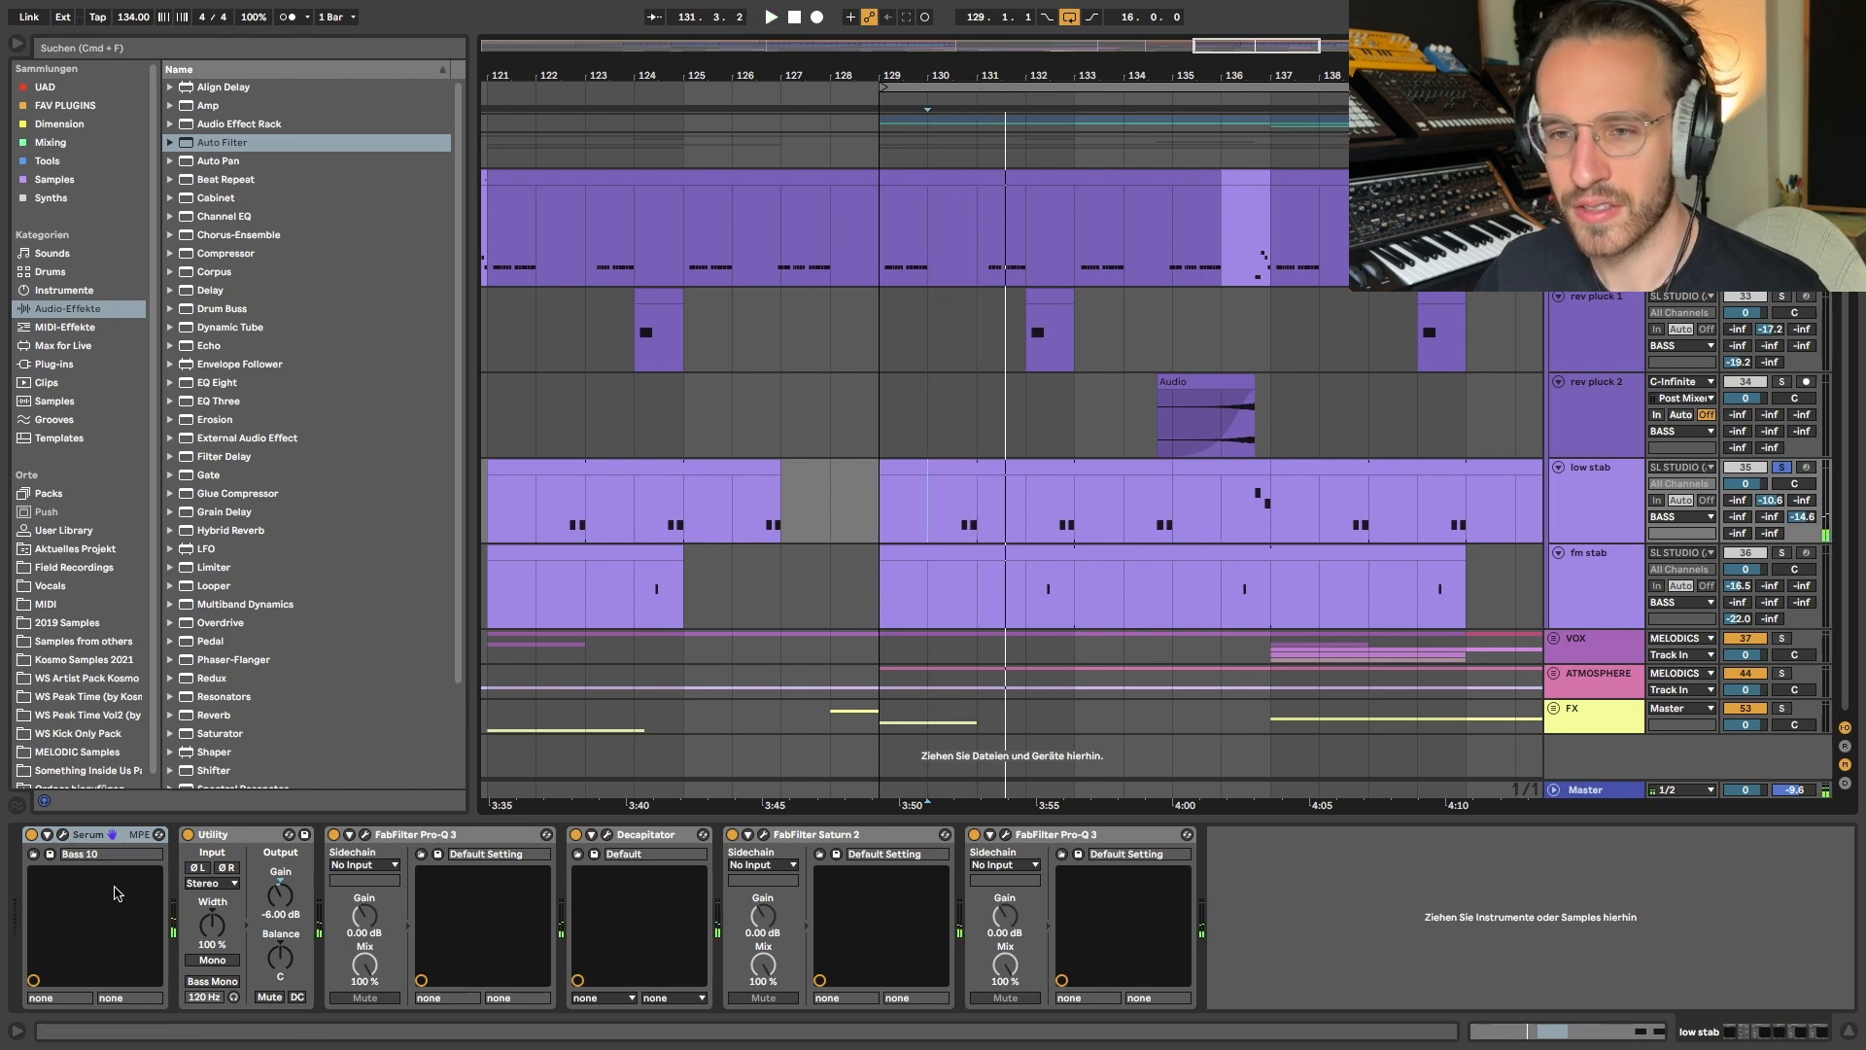
- Inspect the low stab's Serum patch, close it, and place the insert marker at bar 129 on big plucks
{"action": "left_click", "coordinate": [60, 834]}
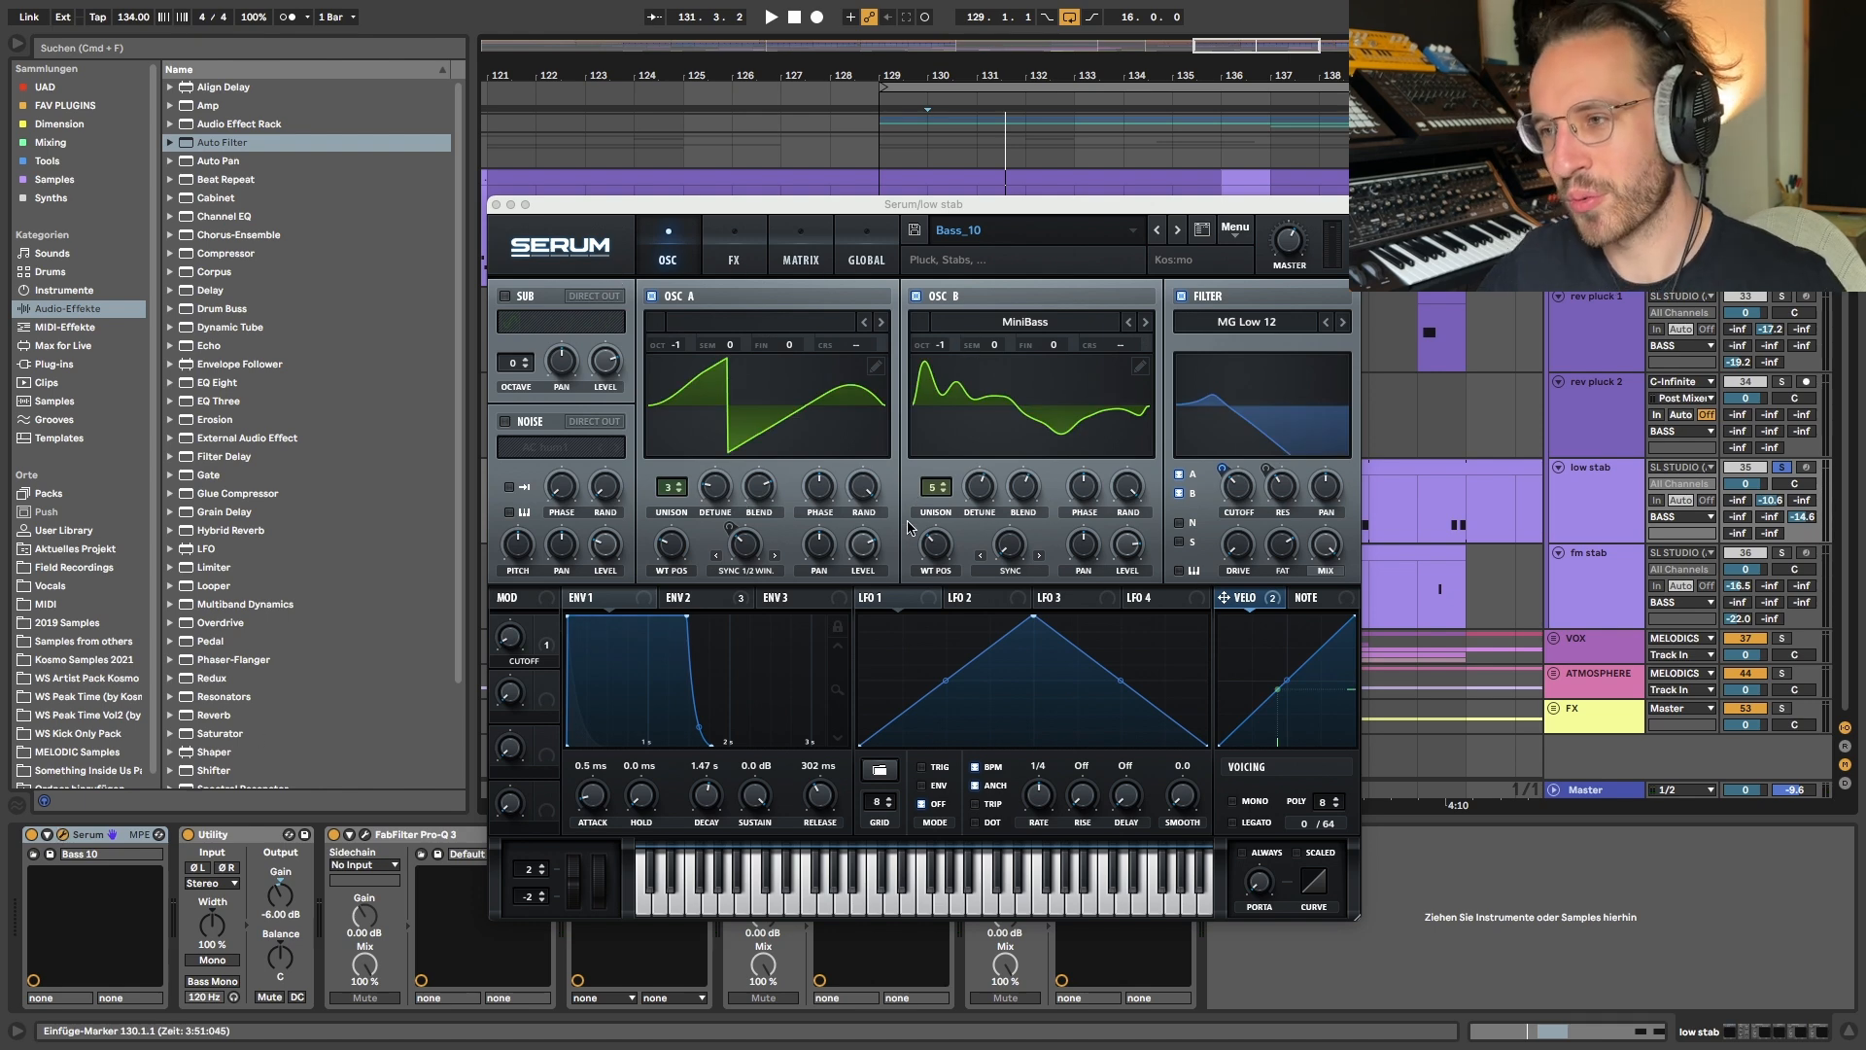
{"action": "left_click", "coordinate": [496, 205]}
{"action": "left_click", "coordinate": [895, 241]}
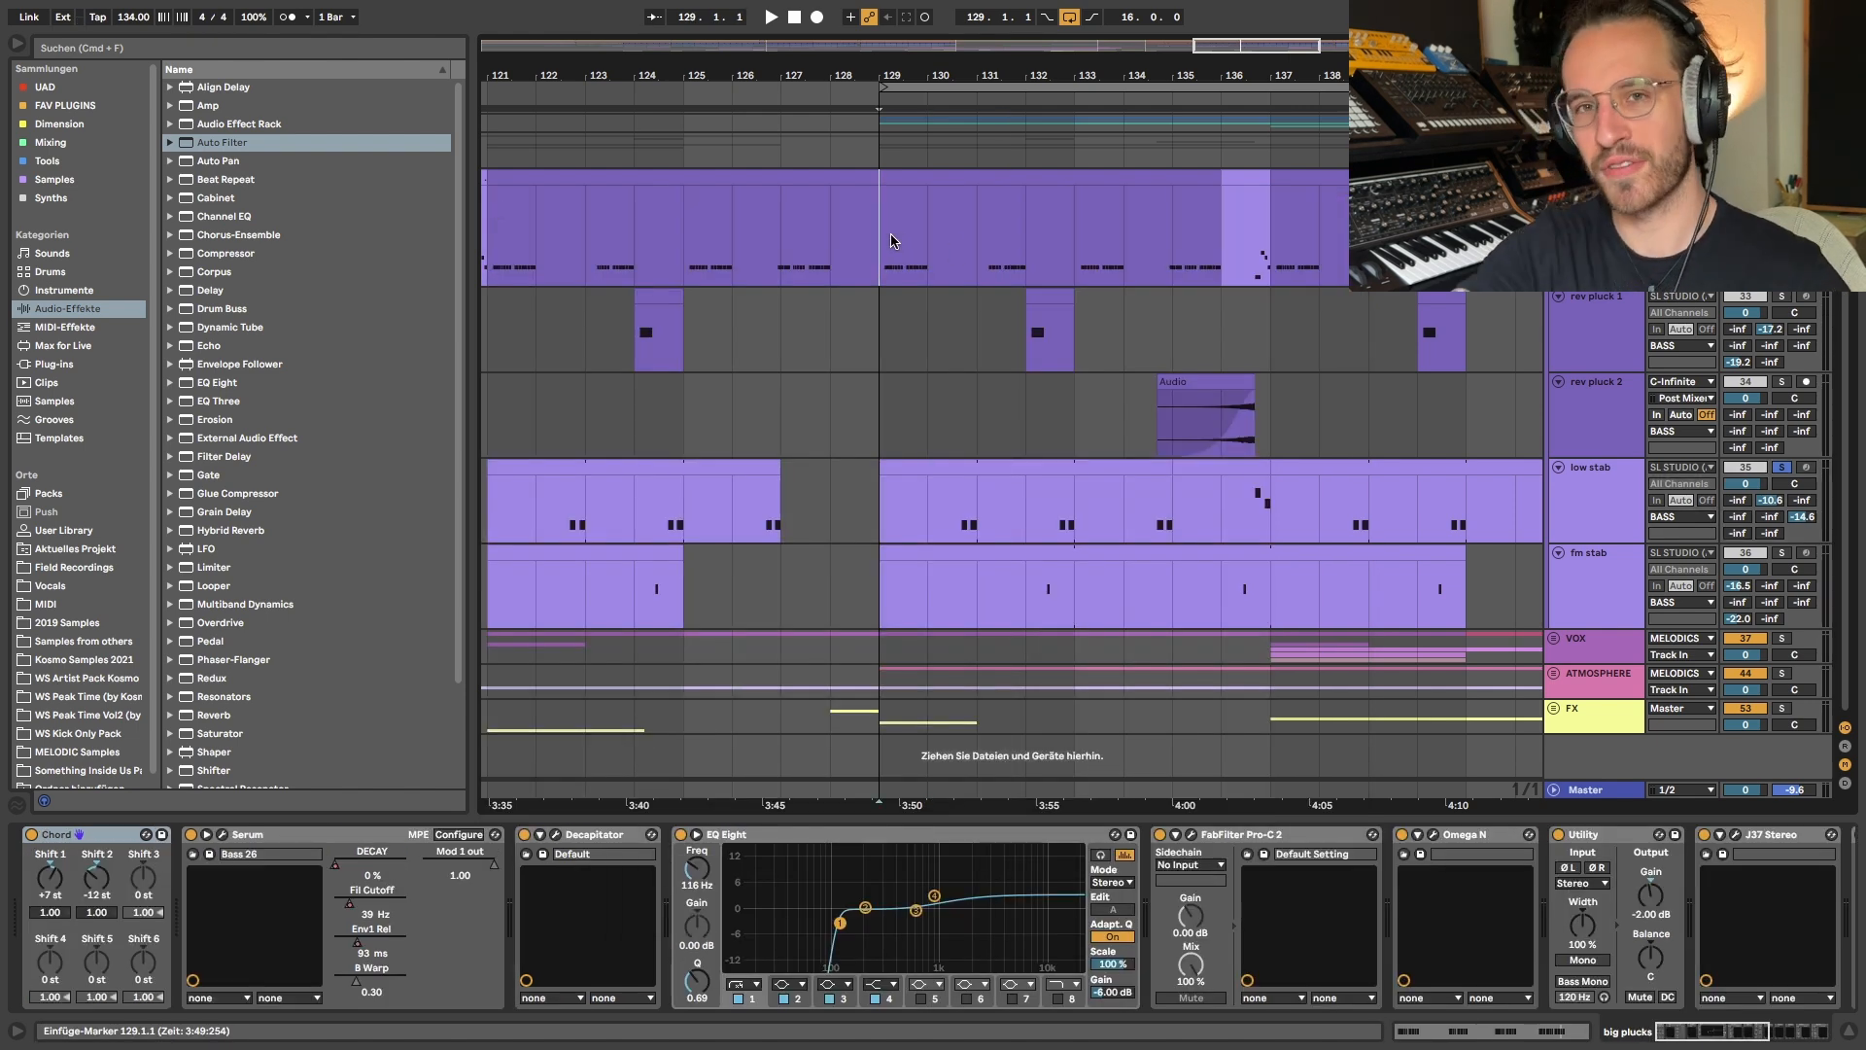
- Play back the big plucks together with the low stab from bar 129
{"action": "left_click", "coordinate": [926, 505]}
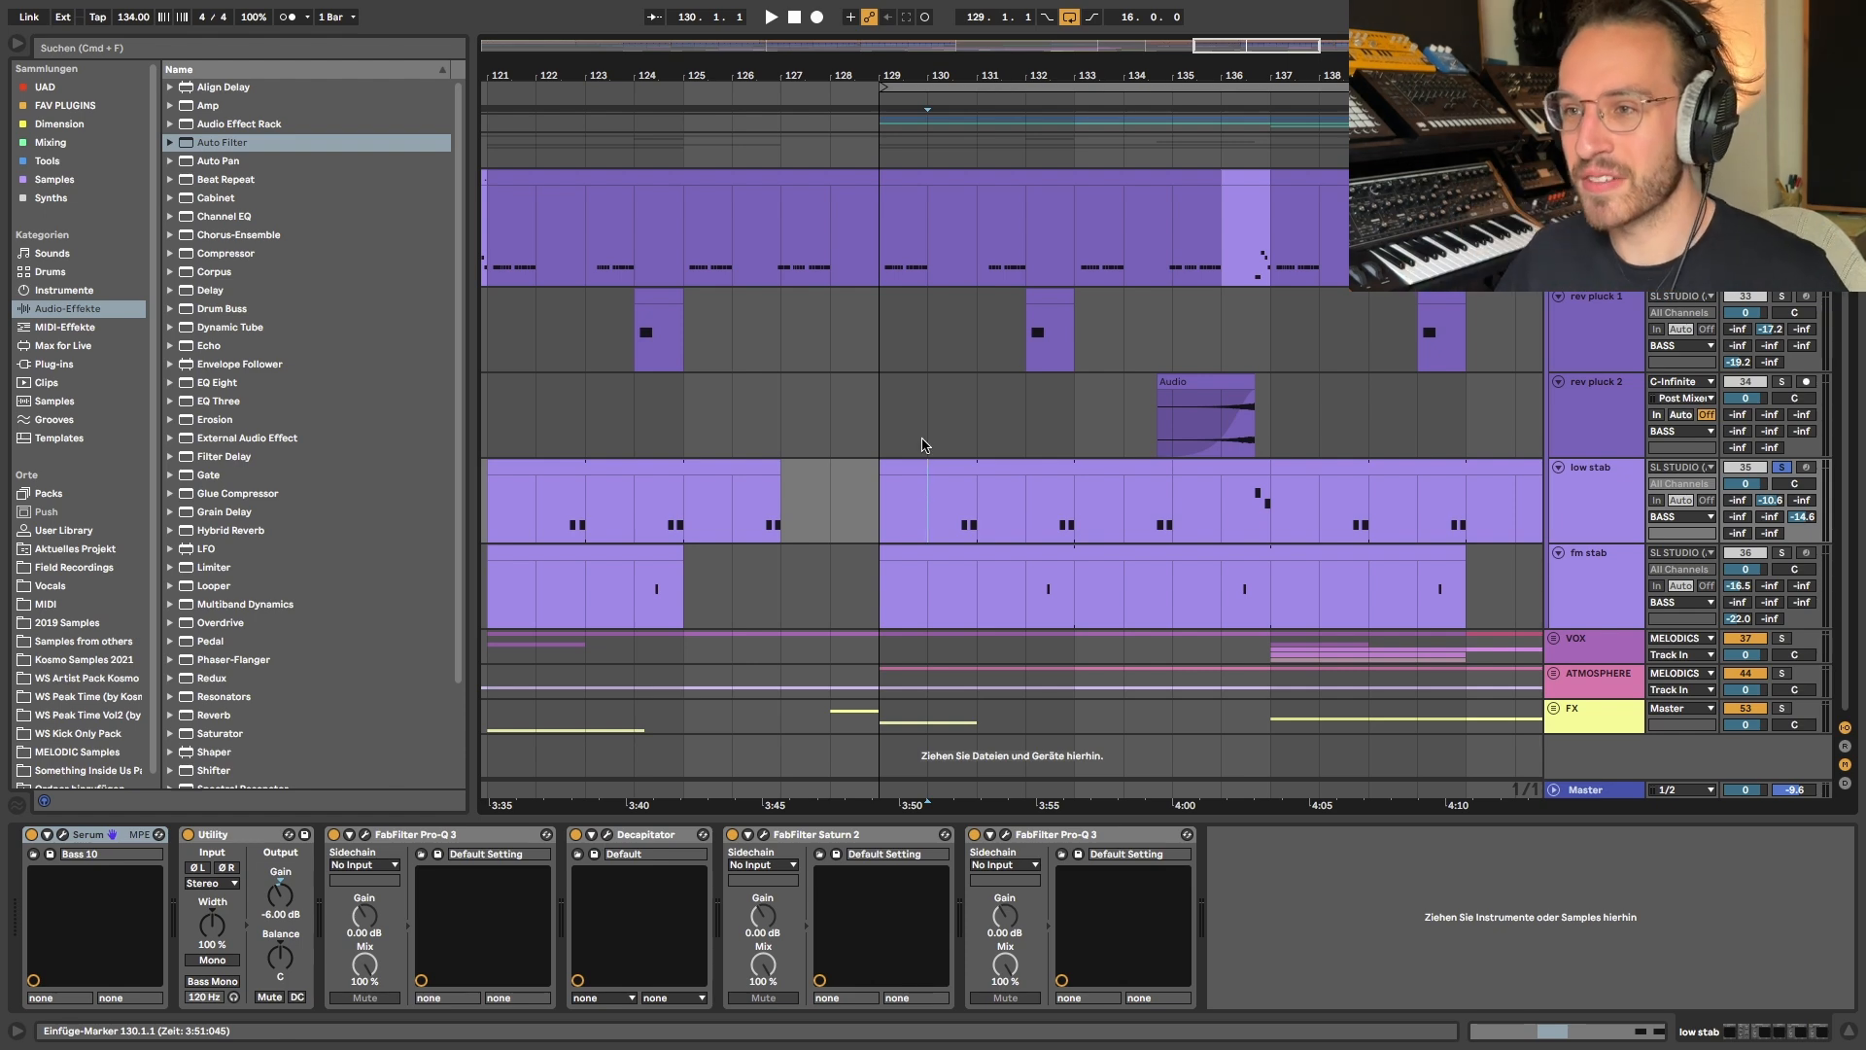
{"action": "left_click", "coordinate": [881, 245]}
{"action": "key", "text": "space"}
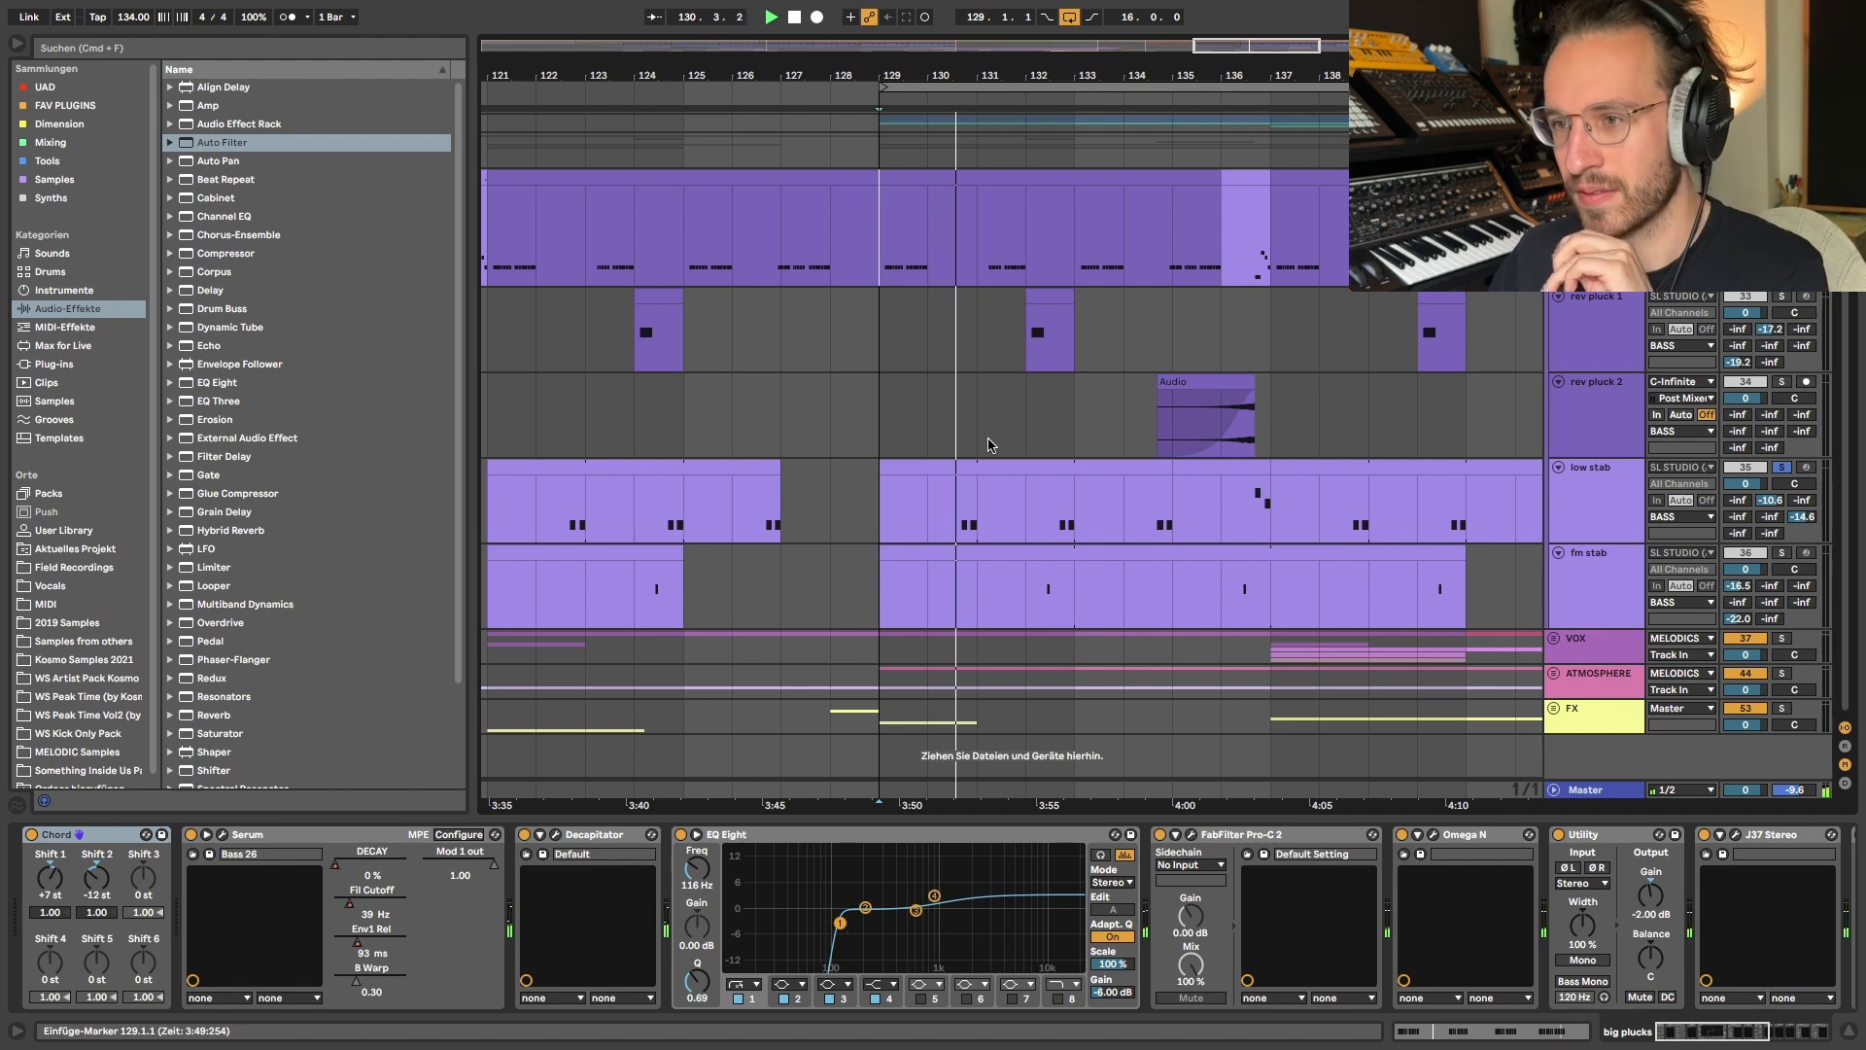
{"action": "key", "text": "space"}
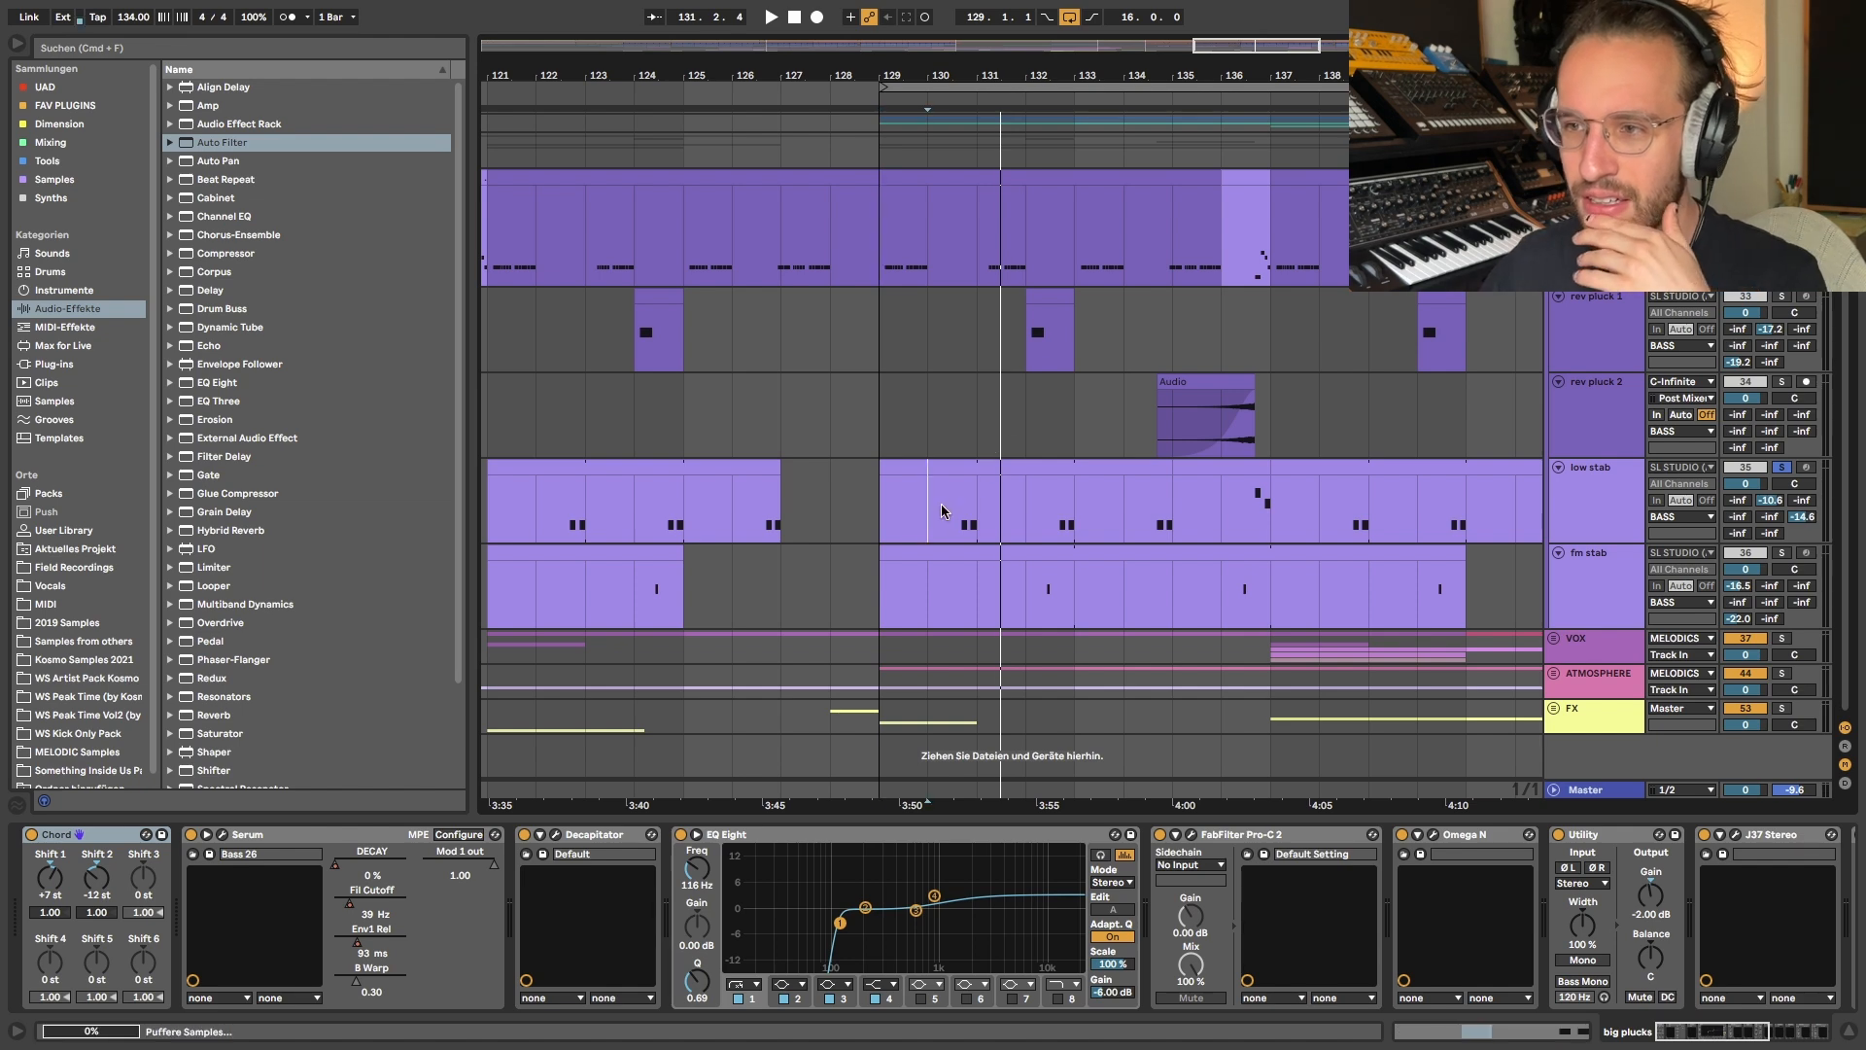
- Compare the big plucks phrase in bars 129 to 131 with the low stab notes in bar 130 by highlighting each
{"action": "left_click_drag", "start_coordinate": [940, 508], "coordinate": [993, 507]}
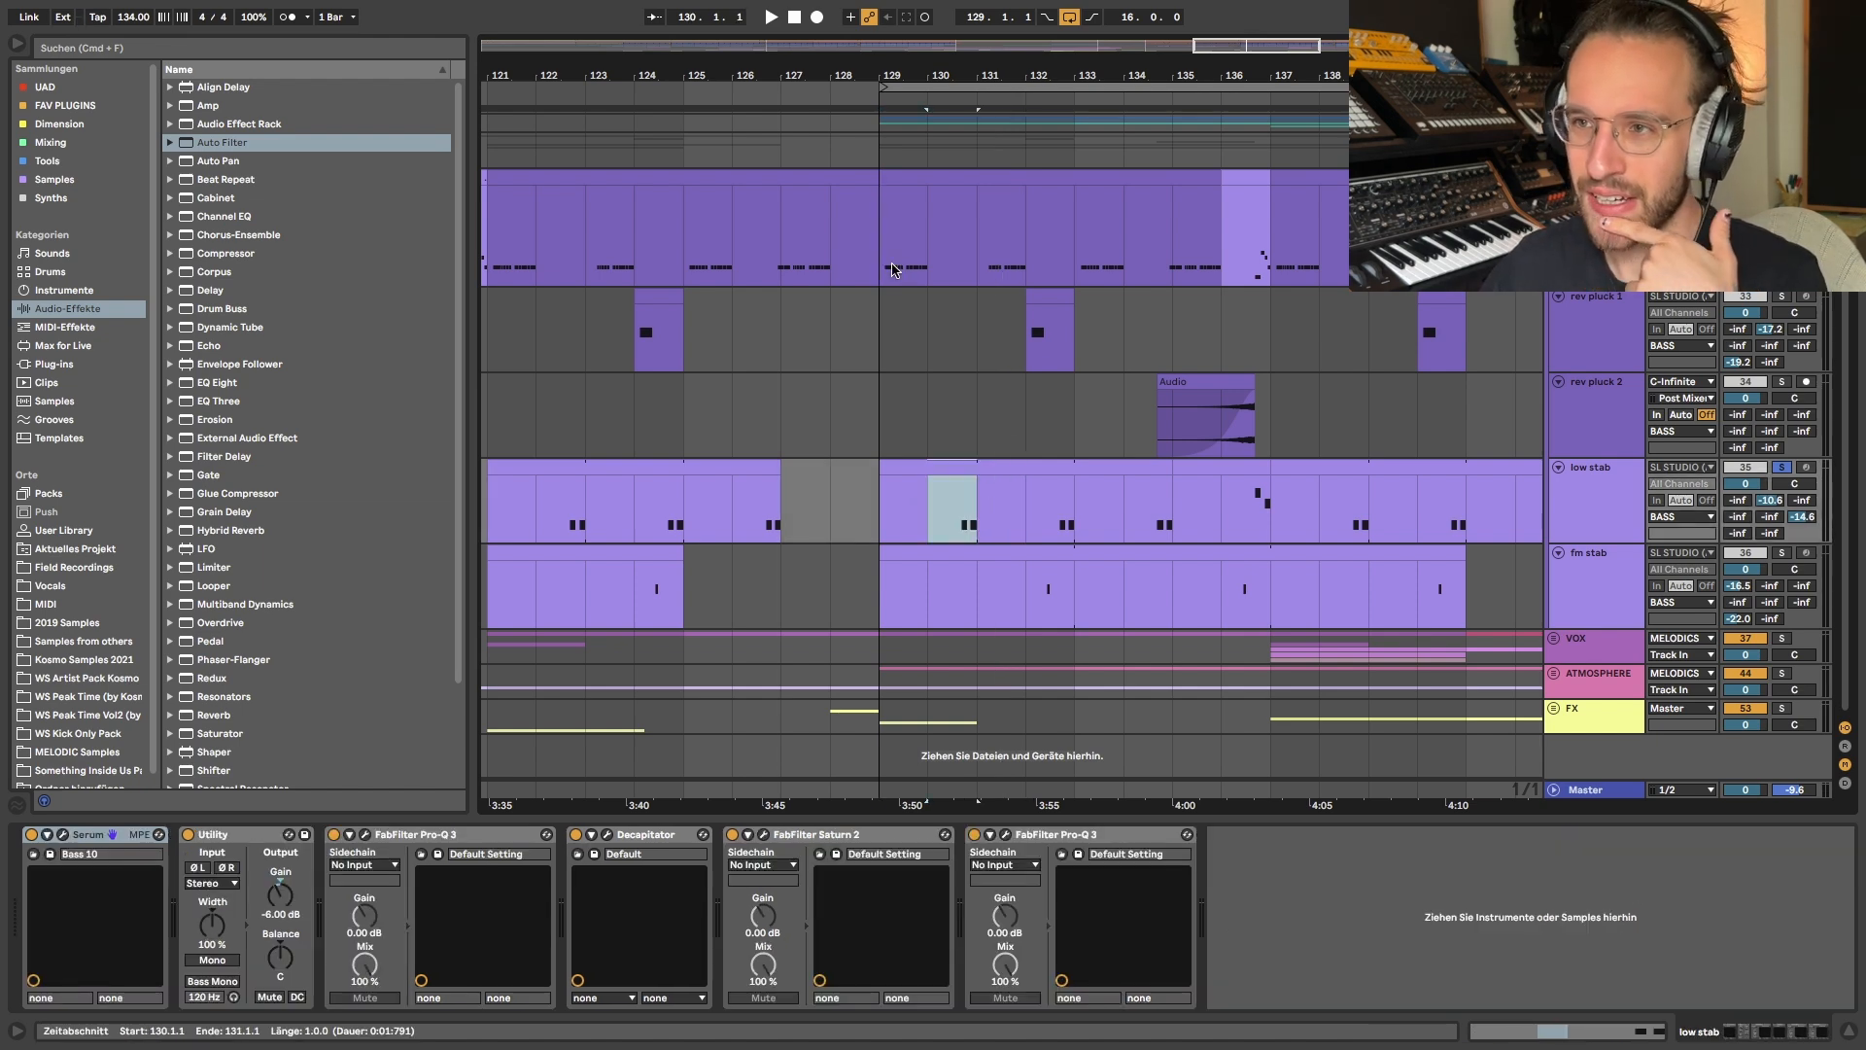
{"action": "left_click_drag", "start_coordinate": [893, 269], "coordinate": [955, 244]}
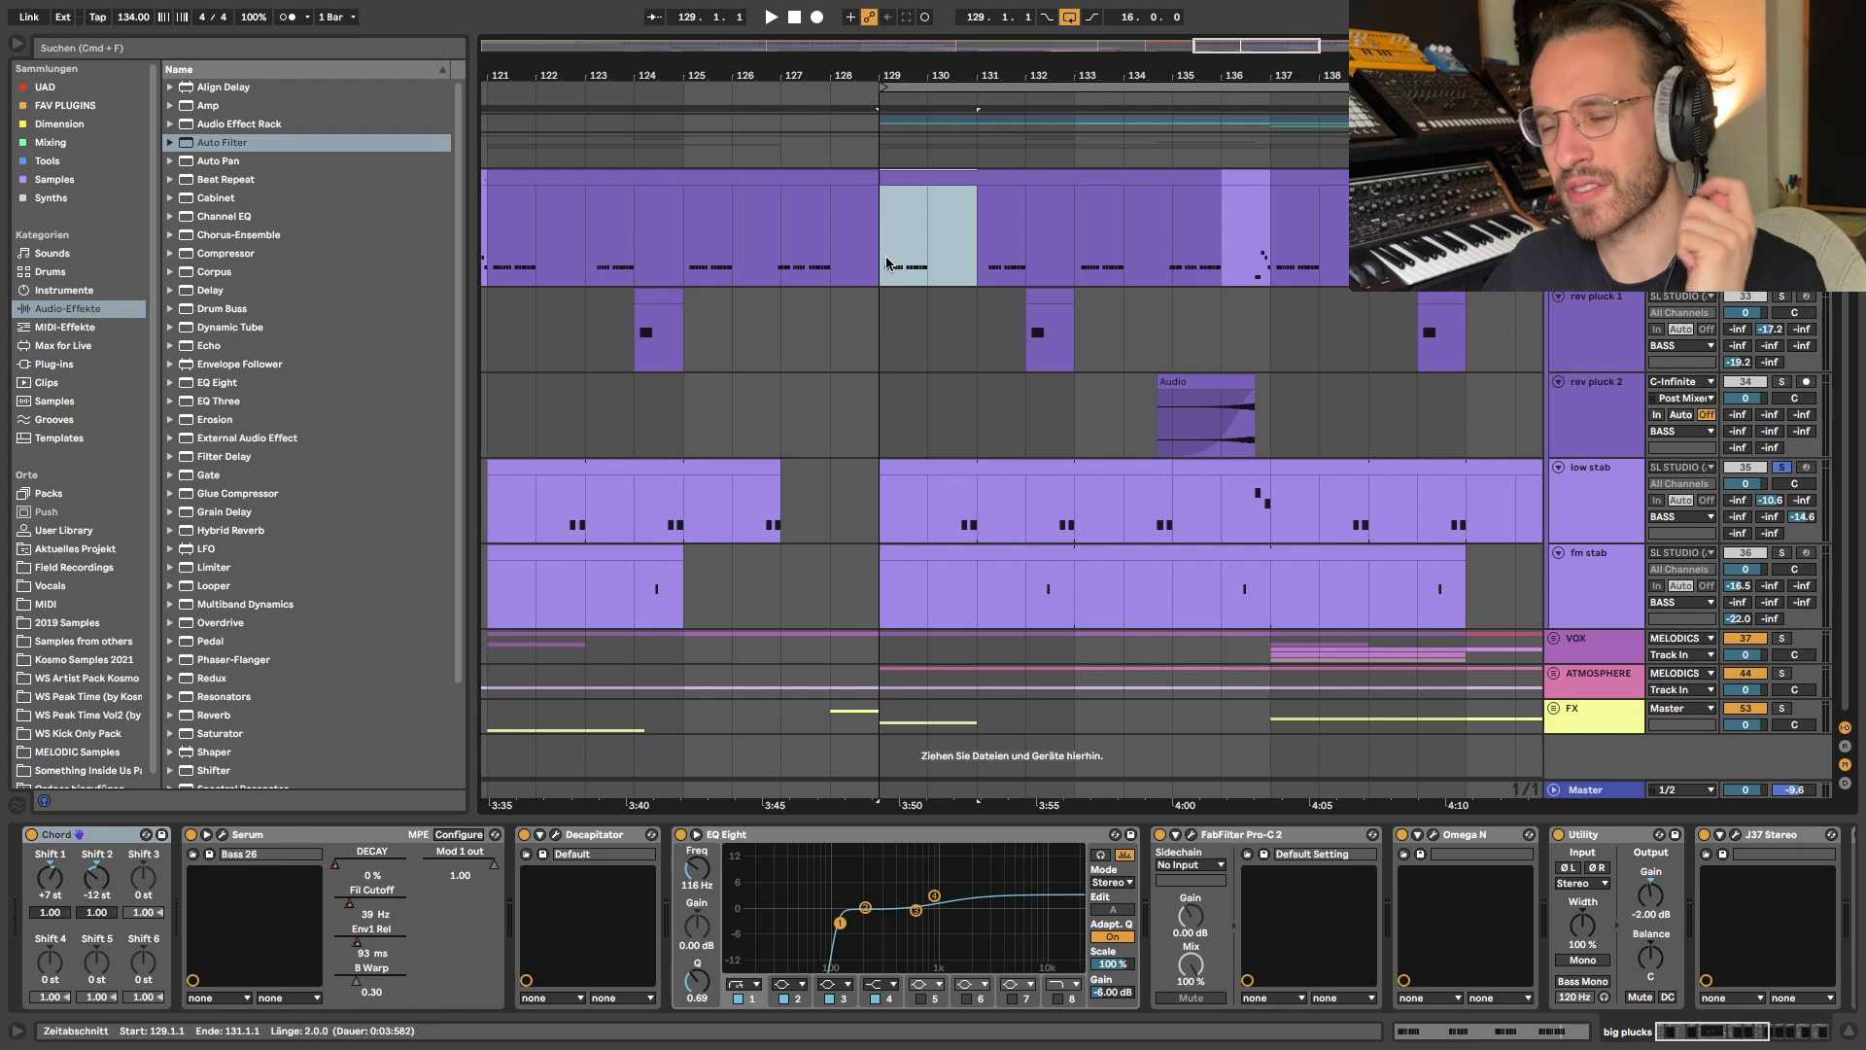
{"action": "left_click_drag", "start_coordinate": [887, 262], "coordinate": [959, 263]}
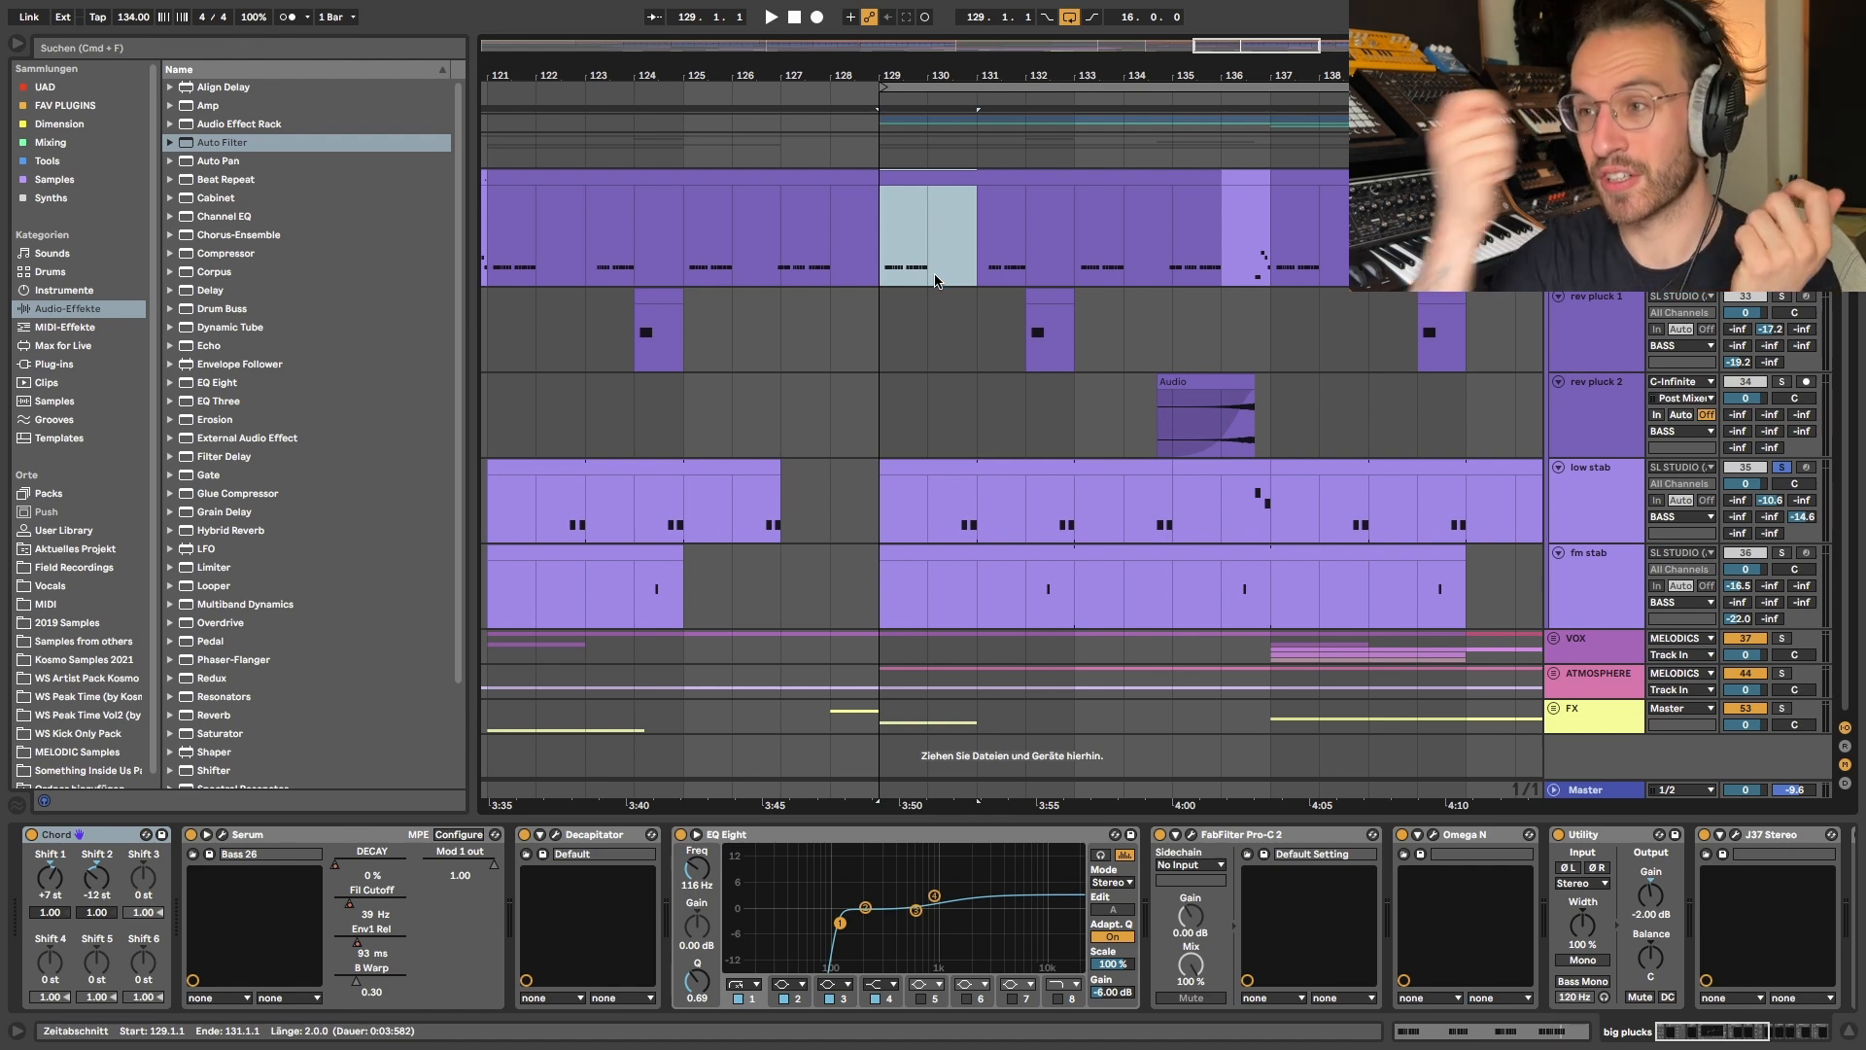
{"action": "left_click", "coordinate": [933, 515]}
{"action": "left_click_drag", "start_coordinate": [934, 515], "coordinate": [975, 525]}
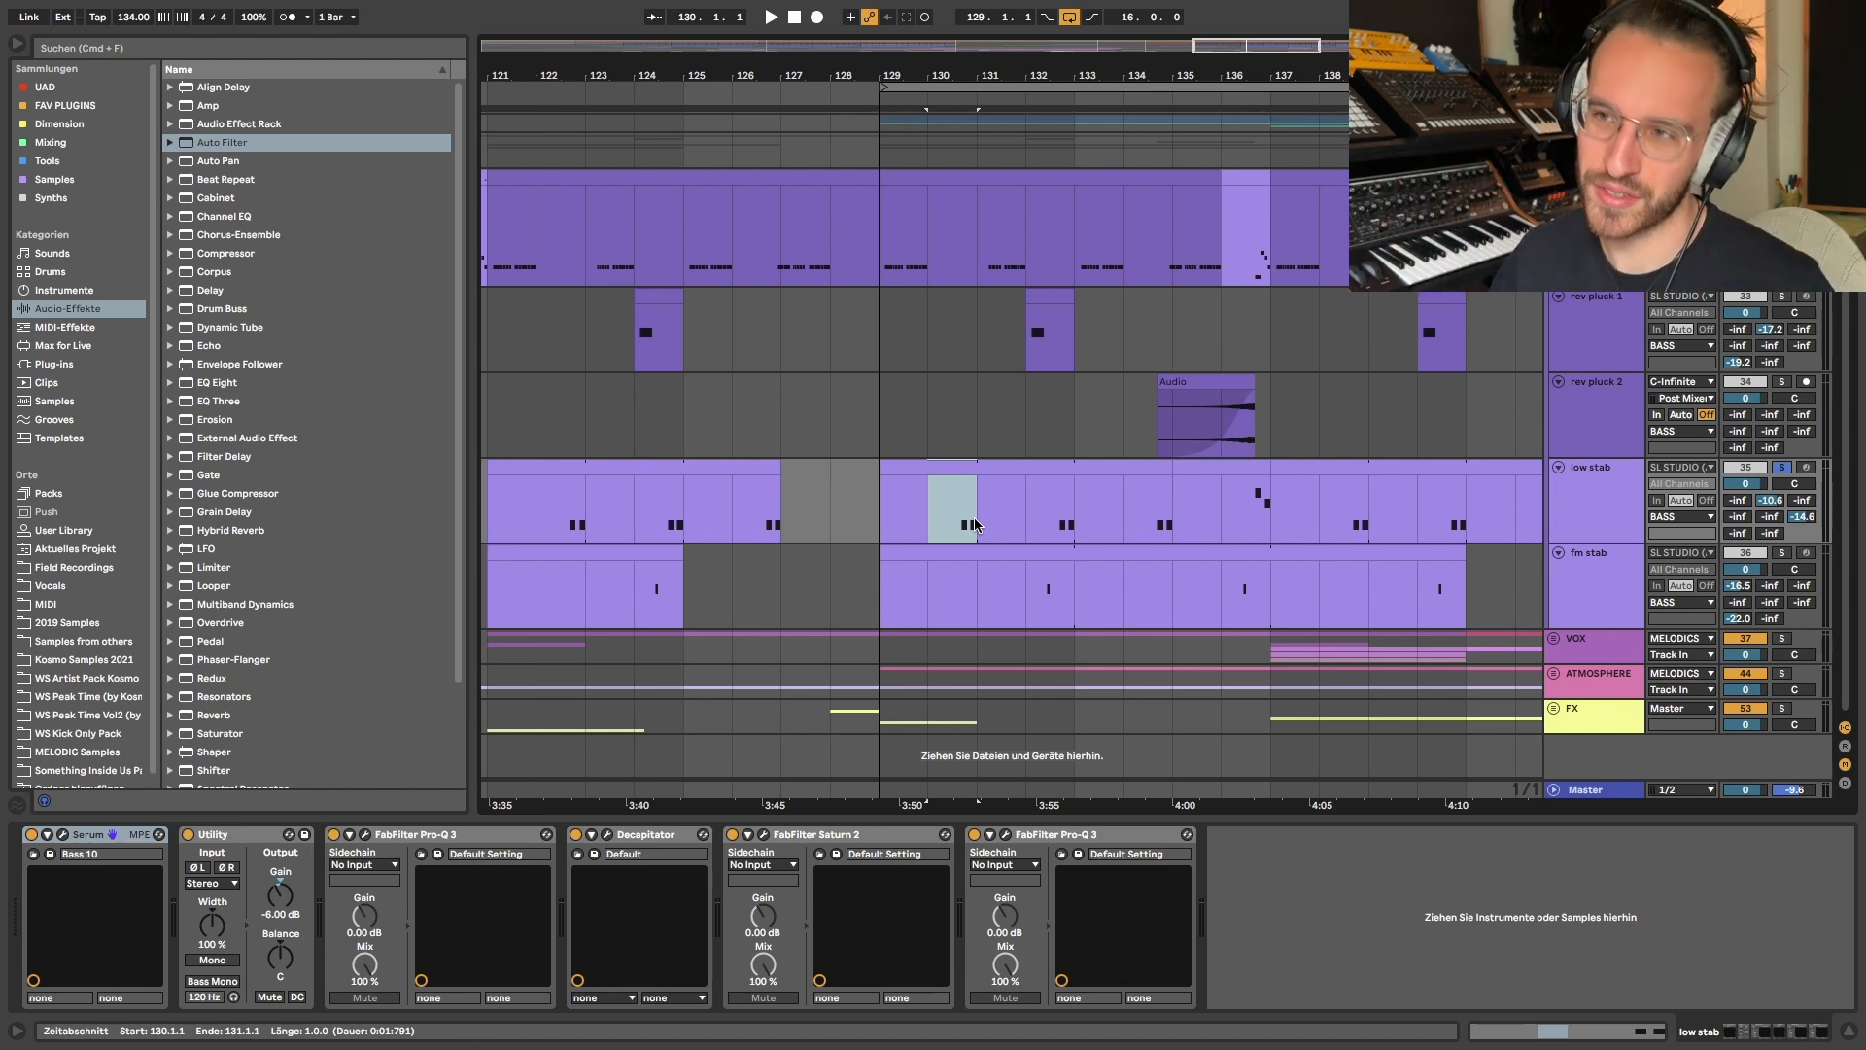
{"action": "left_click_drag", "start_coordinate": [900, 247], "coordinate": [992, 238]}
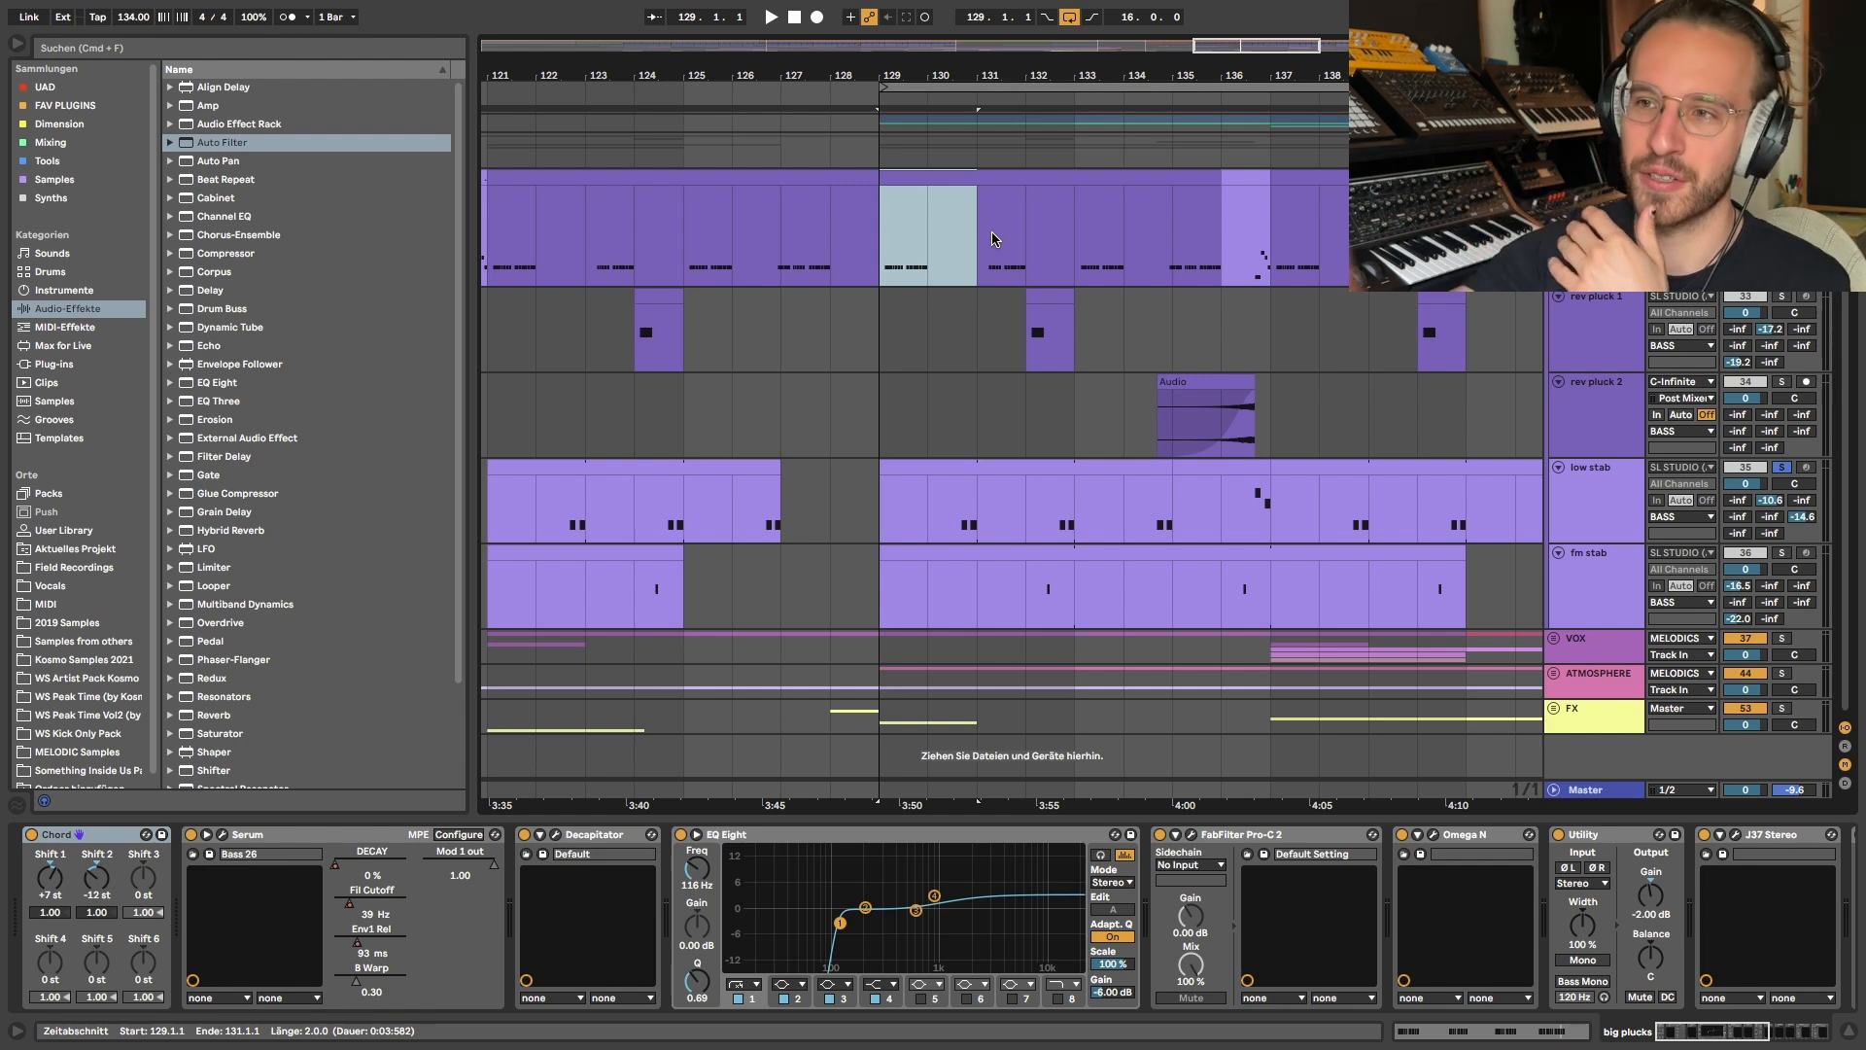
{"action": "left_click_drag", "start_coordinate": [890, 251], "coordinate": [987, 249]}
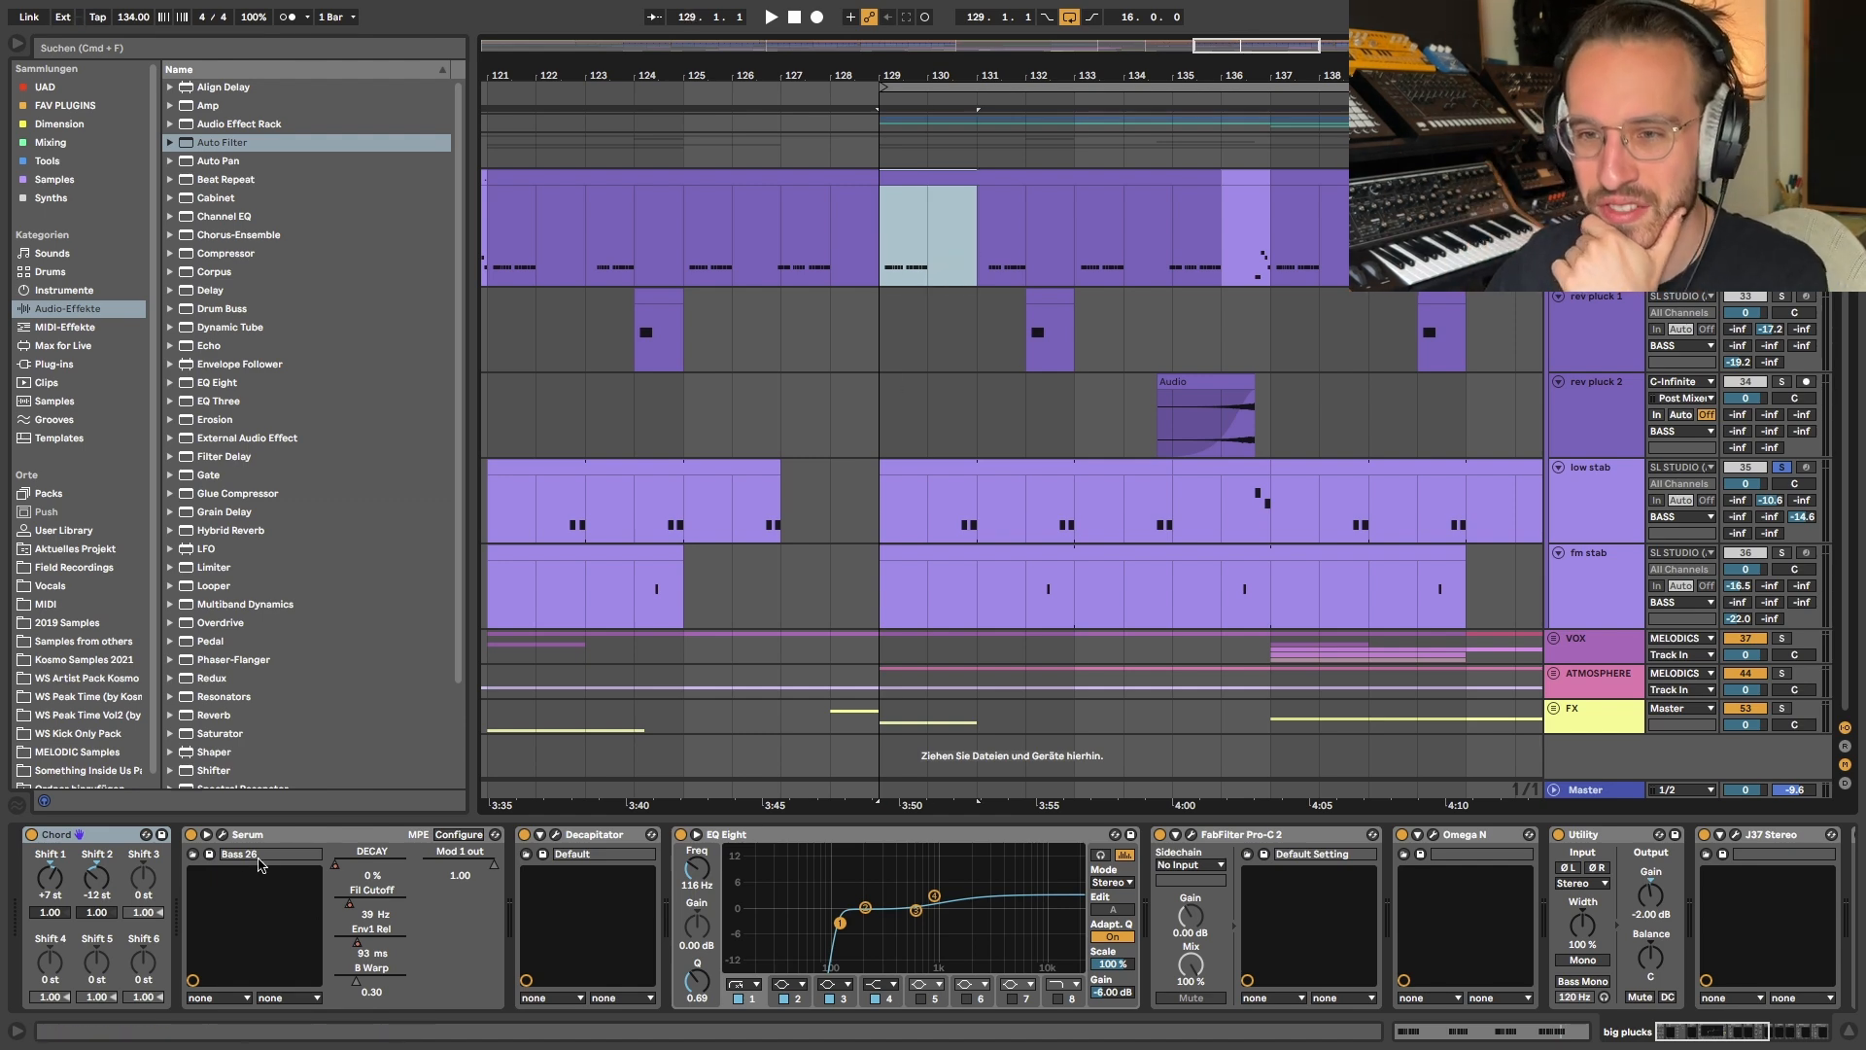
- Inspect the big plucks Serum patch, close it, and highlight bars 129 to 131 from big plucks down to low stab
{"action": "left_click", "coordinate": [223, 834]}
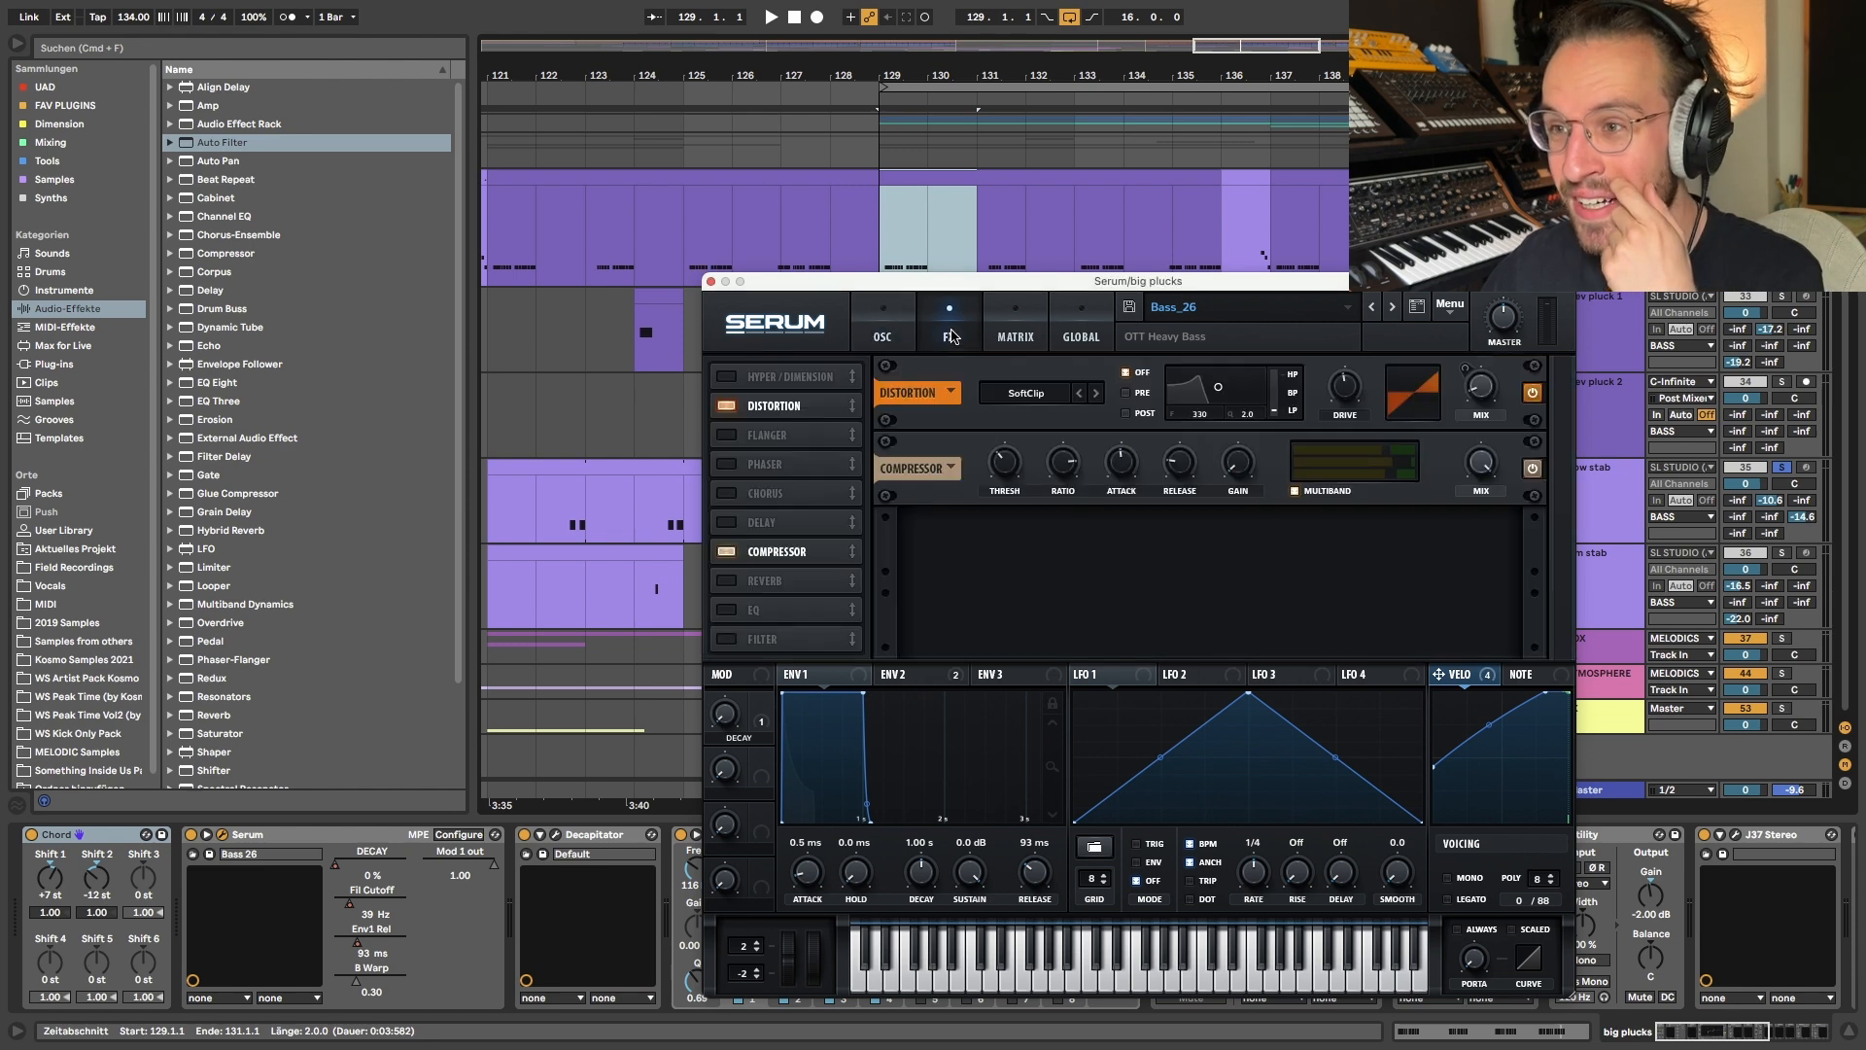
{"action": "left_click", "coordinate": [707, 281]}
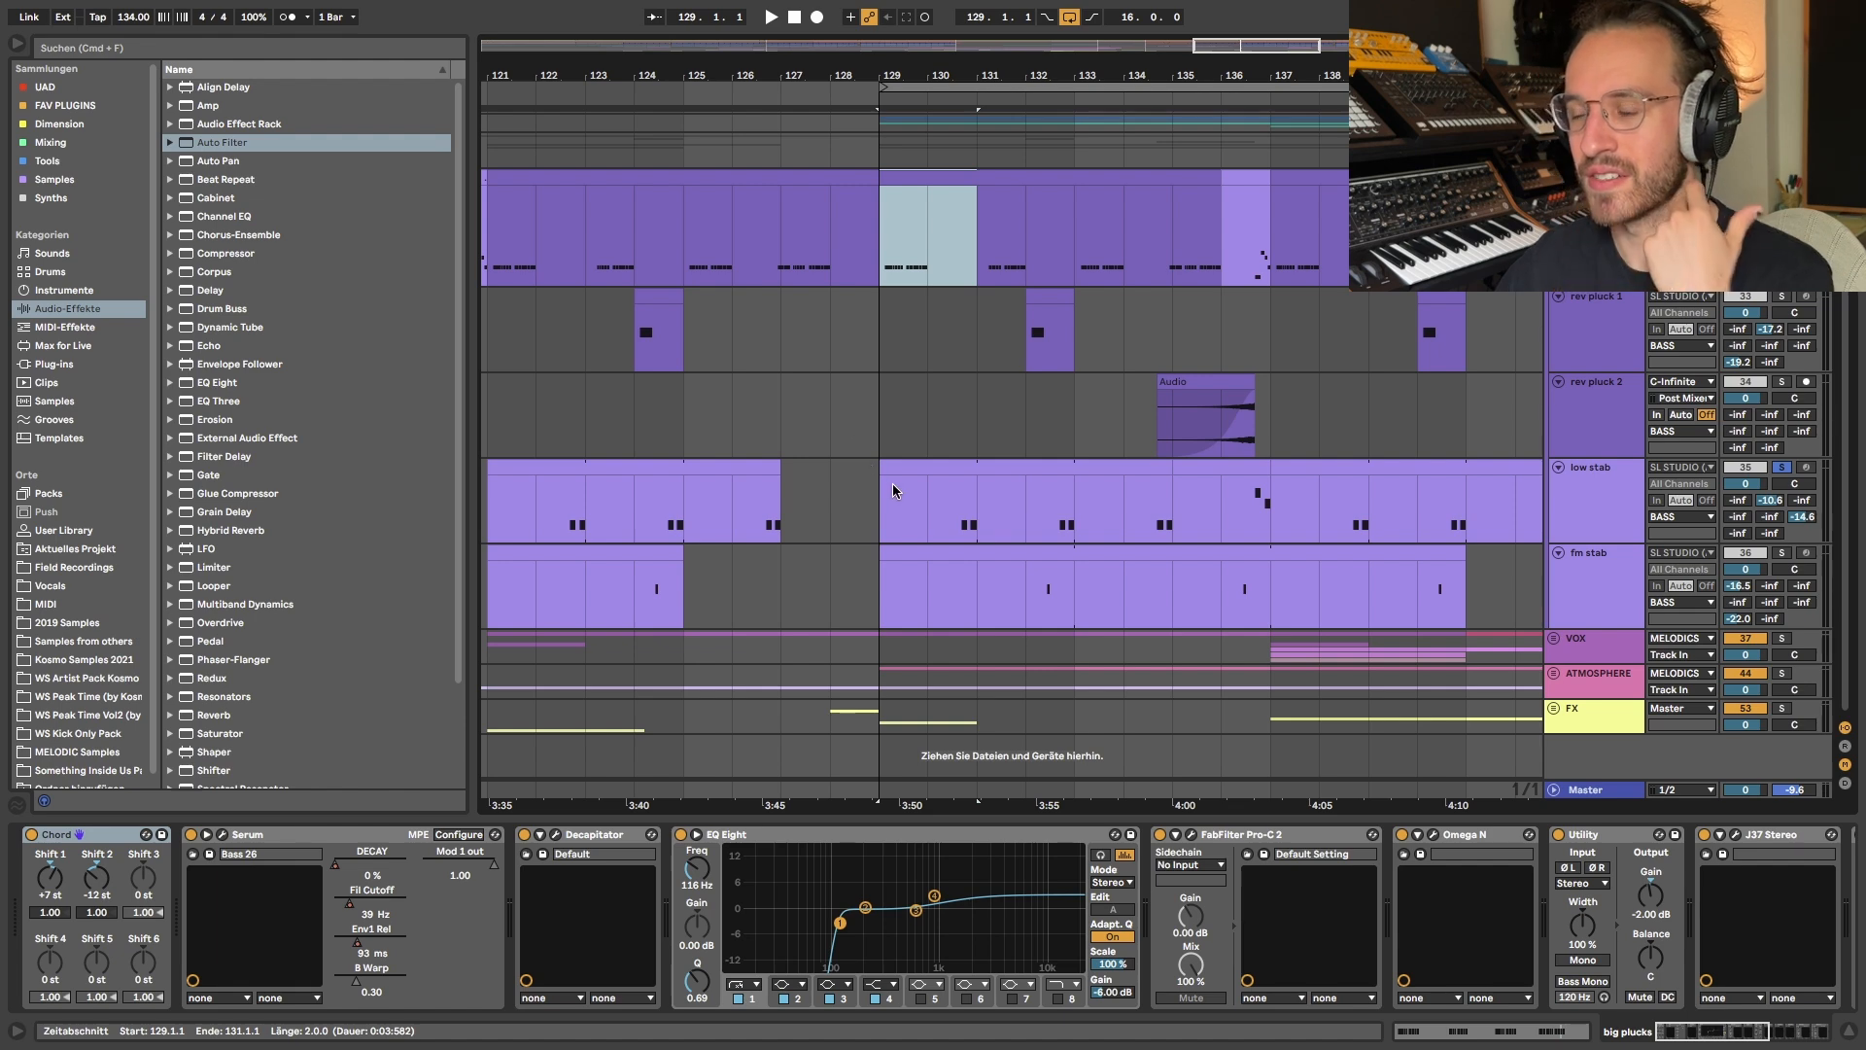
{"action": "mouse_move", "coordinate": [896, 208]}
{"action": "left_mouse_down"}
{"action": "mouse_move", "coordinate": [984, 459]}
{"action": "mouse_move", "coordinate": [982, 513]}
{"action": "left_mouse_up"}
- Solo the fm stab track as well and play back from bar 132
{"action": "left_click", "coordinate": [1034, 591]}
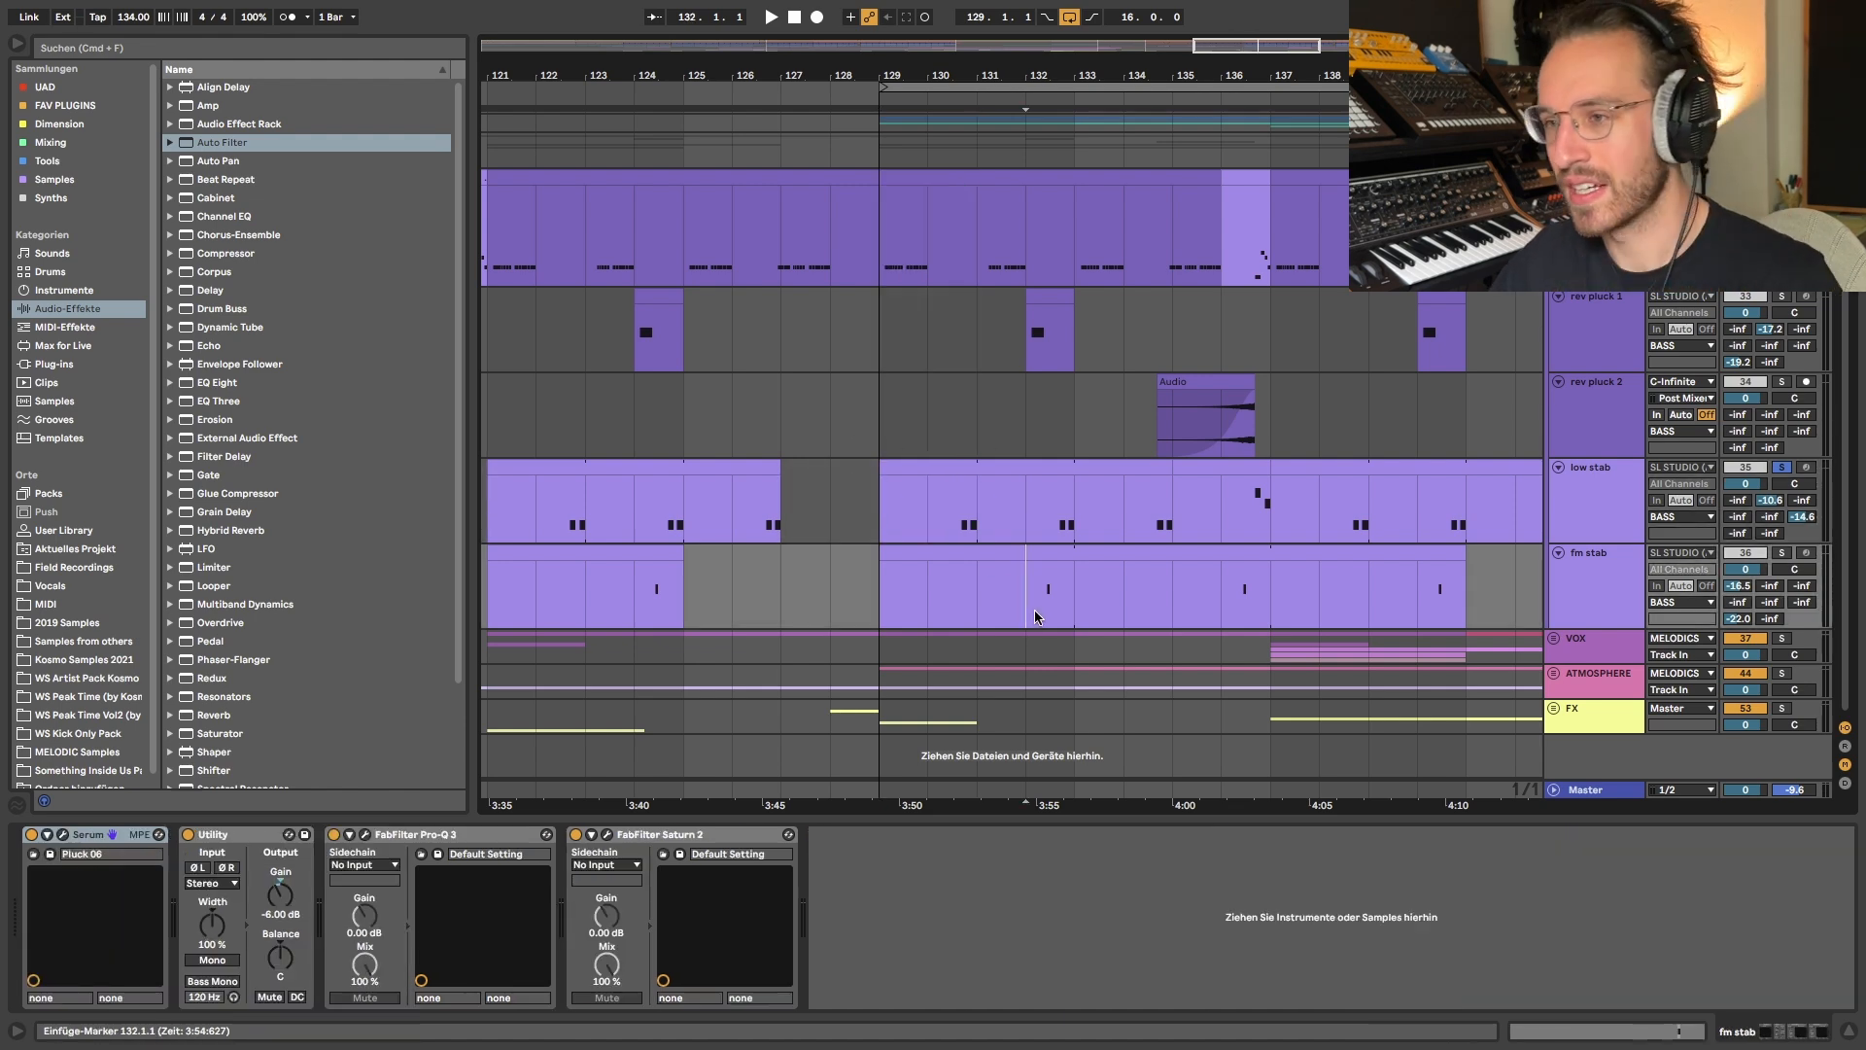
{"action": "key", "text": "s"}
{"action": "key", "text": "space"}
{"action": "scroll", "coordinate": [1048, 564], "scroll_direction": "up", "scroll_amount": 3}
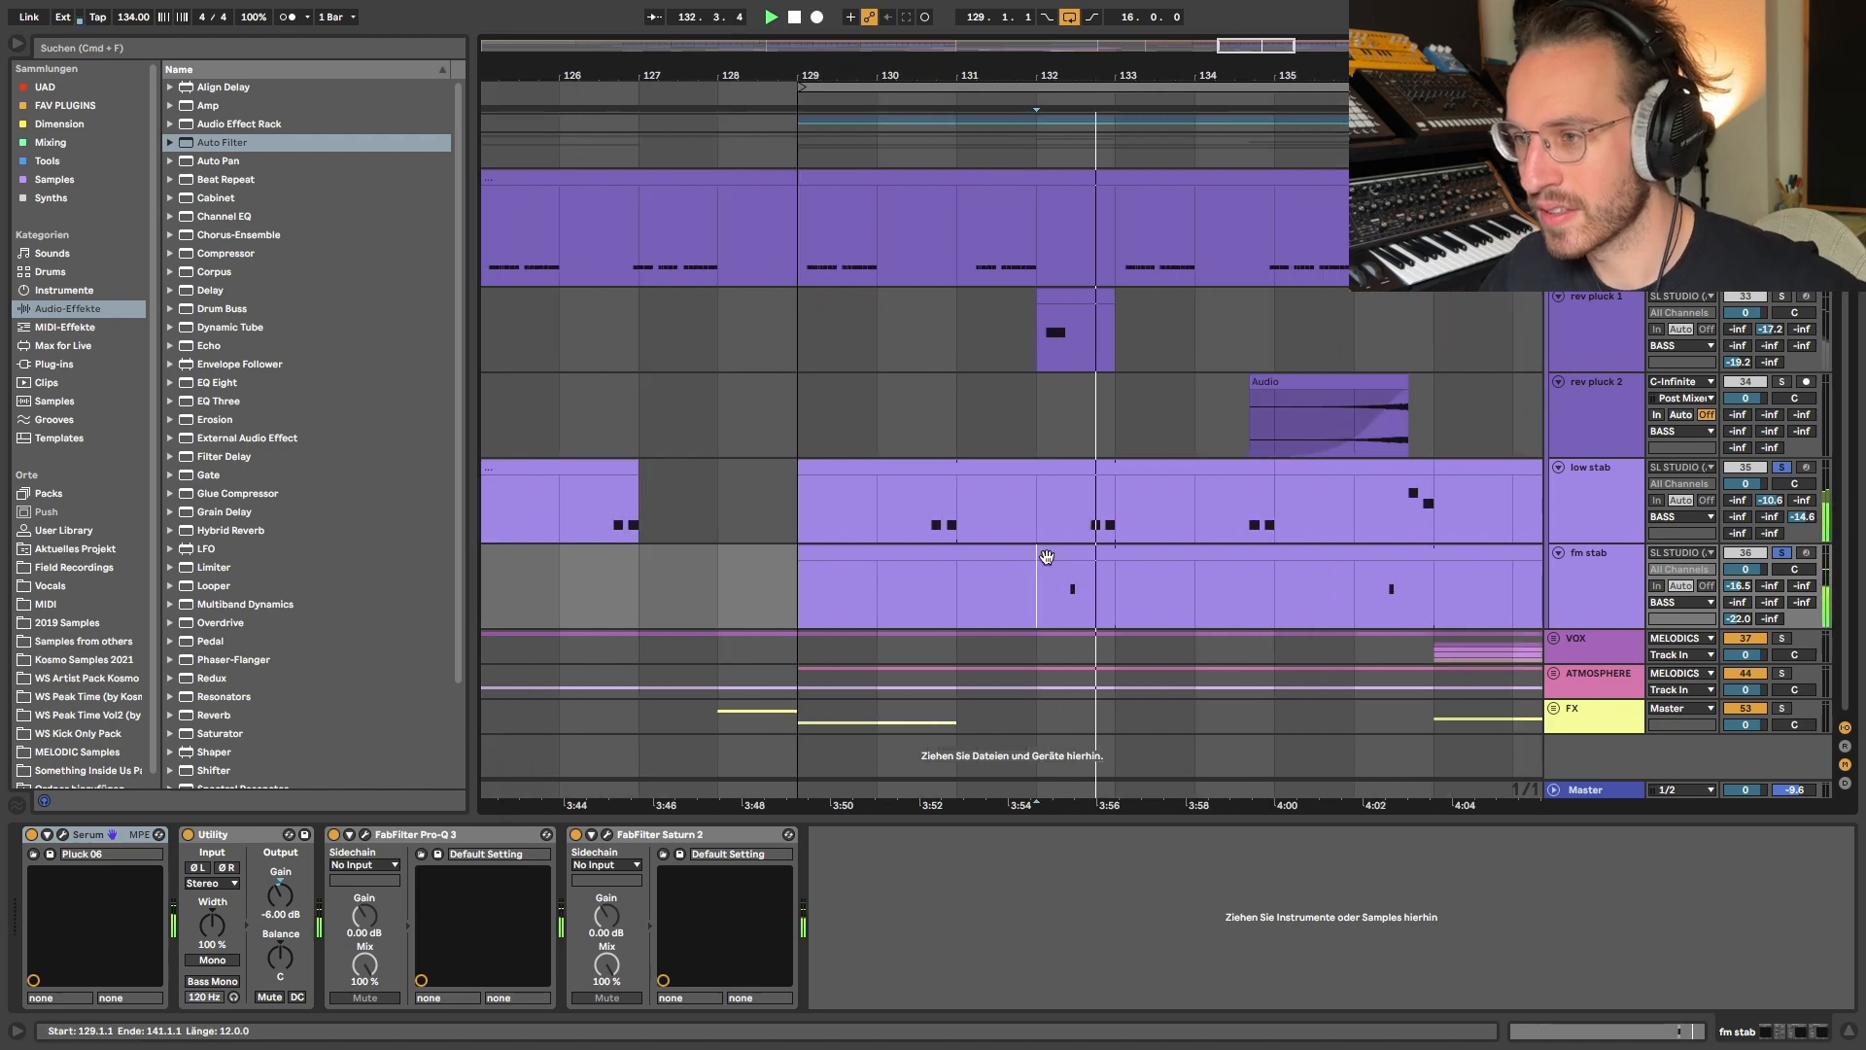
{"action": "key", "text": "space"}
- Highlight the fm stab part from bar 129 to 137 to examine its note placement
{"action": "scroll", "coordinate": [1047, 557], "scroll_direction": "down", "scroll_amount": 3}
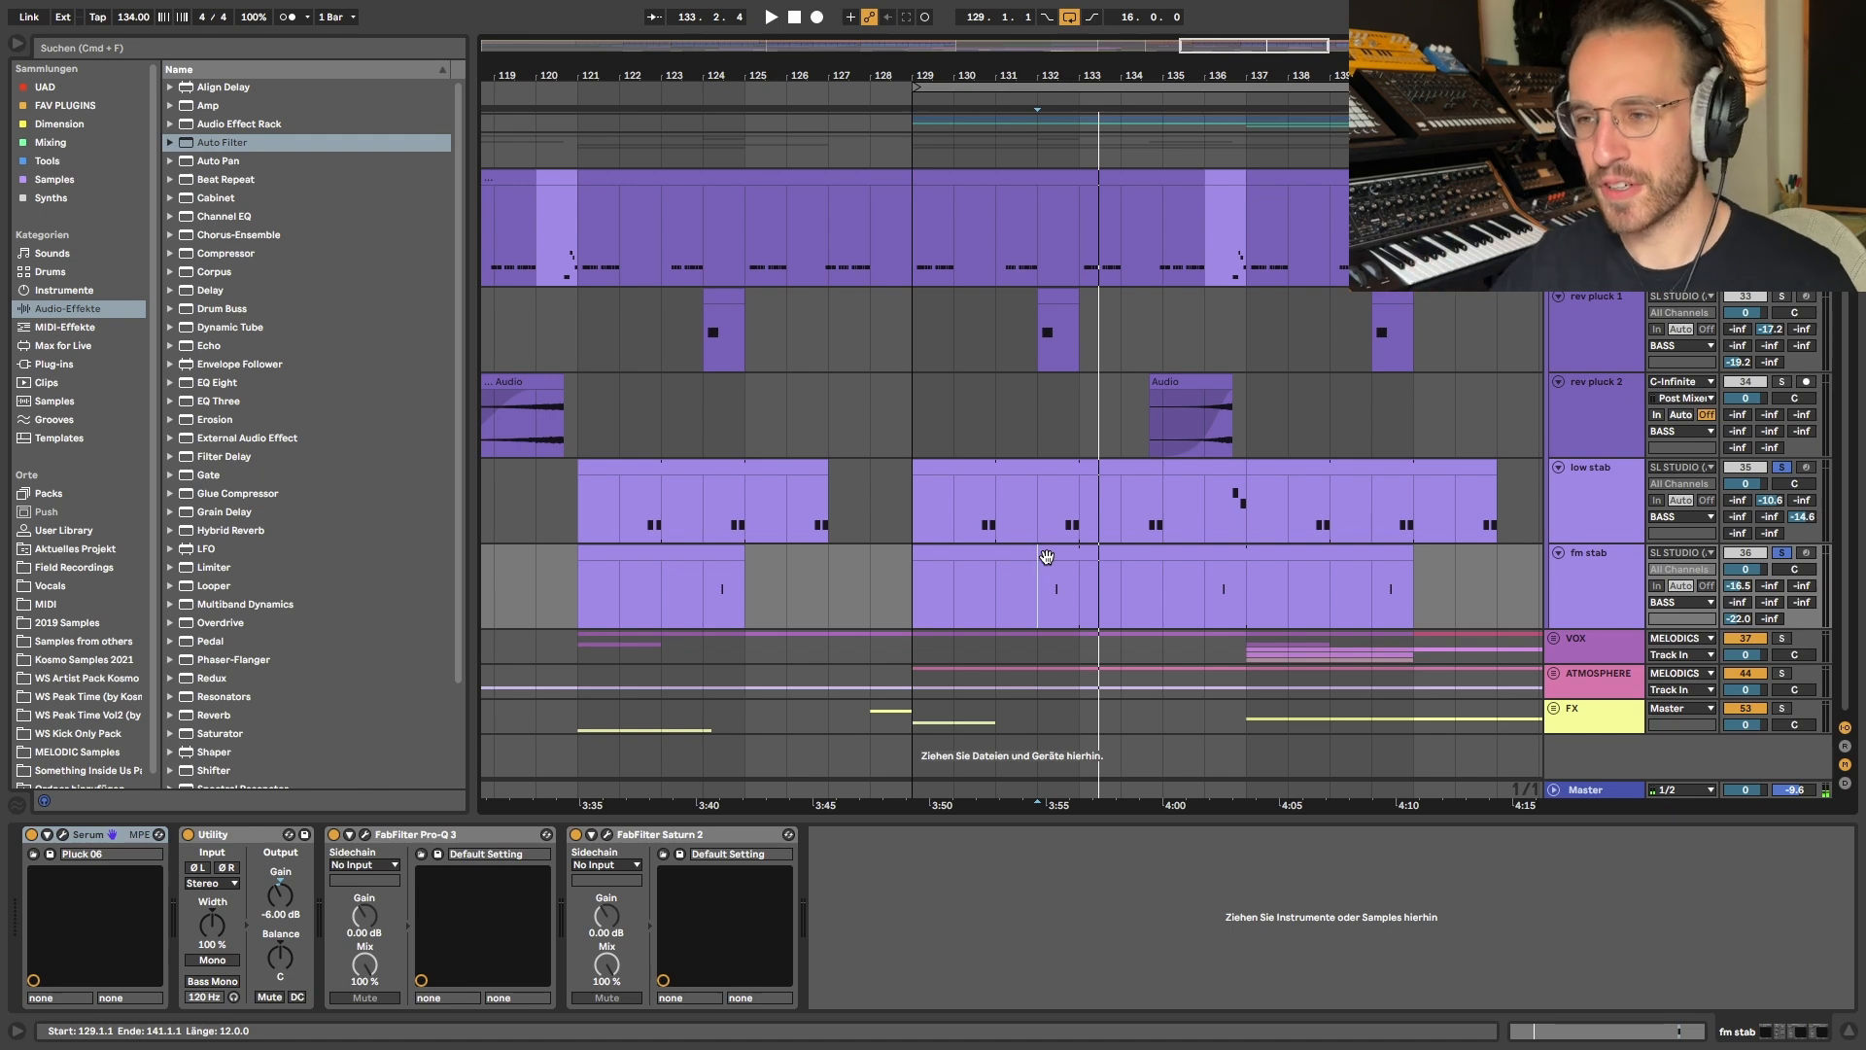
{"action": "scroll", "coordinate": [1047, 557], "scroll_direction": "down", "scroll_amount": 3}
{"action": "left_click_drag", "start_coordinate": [1000, 589], "coordinate": [1175, 589]}
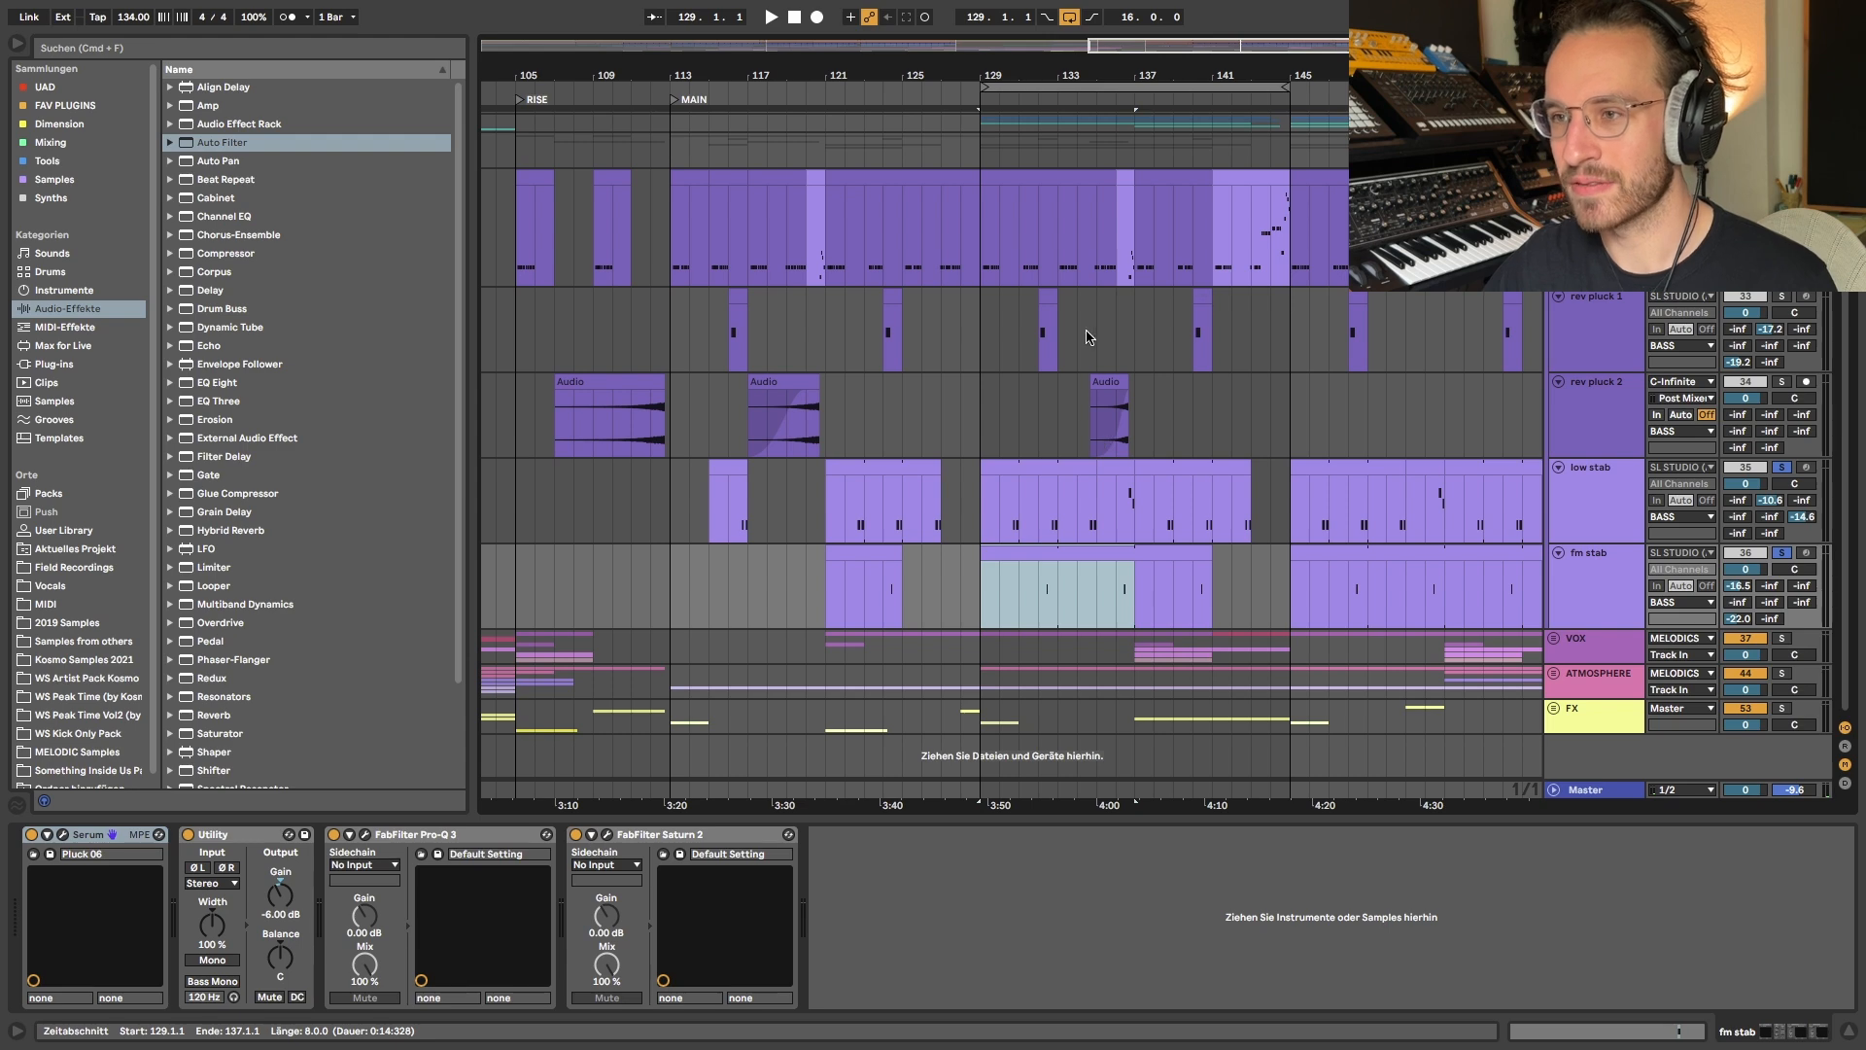
- Solo rev pluck 1 as well and play back from its clip at bar 132
{"action": "scroll", "coordinate": [1087, 338], "scroll_direction": "up", "scroll_amount": 3}
{"action": "left_click", "coordinate": [981, 338]}
{"action": "key", "text": "space"}
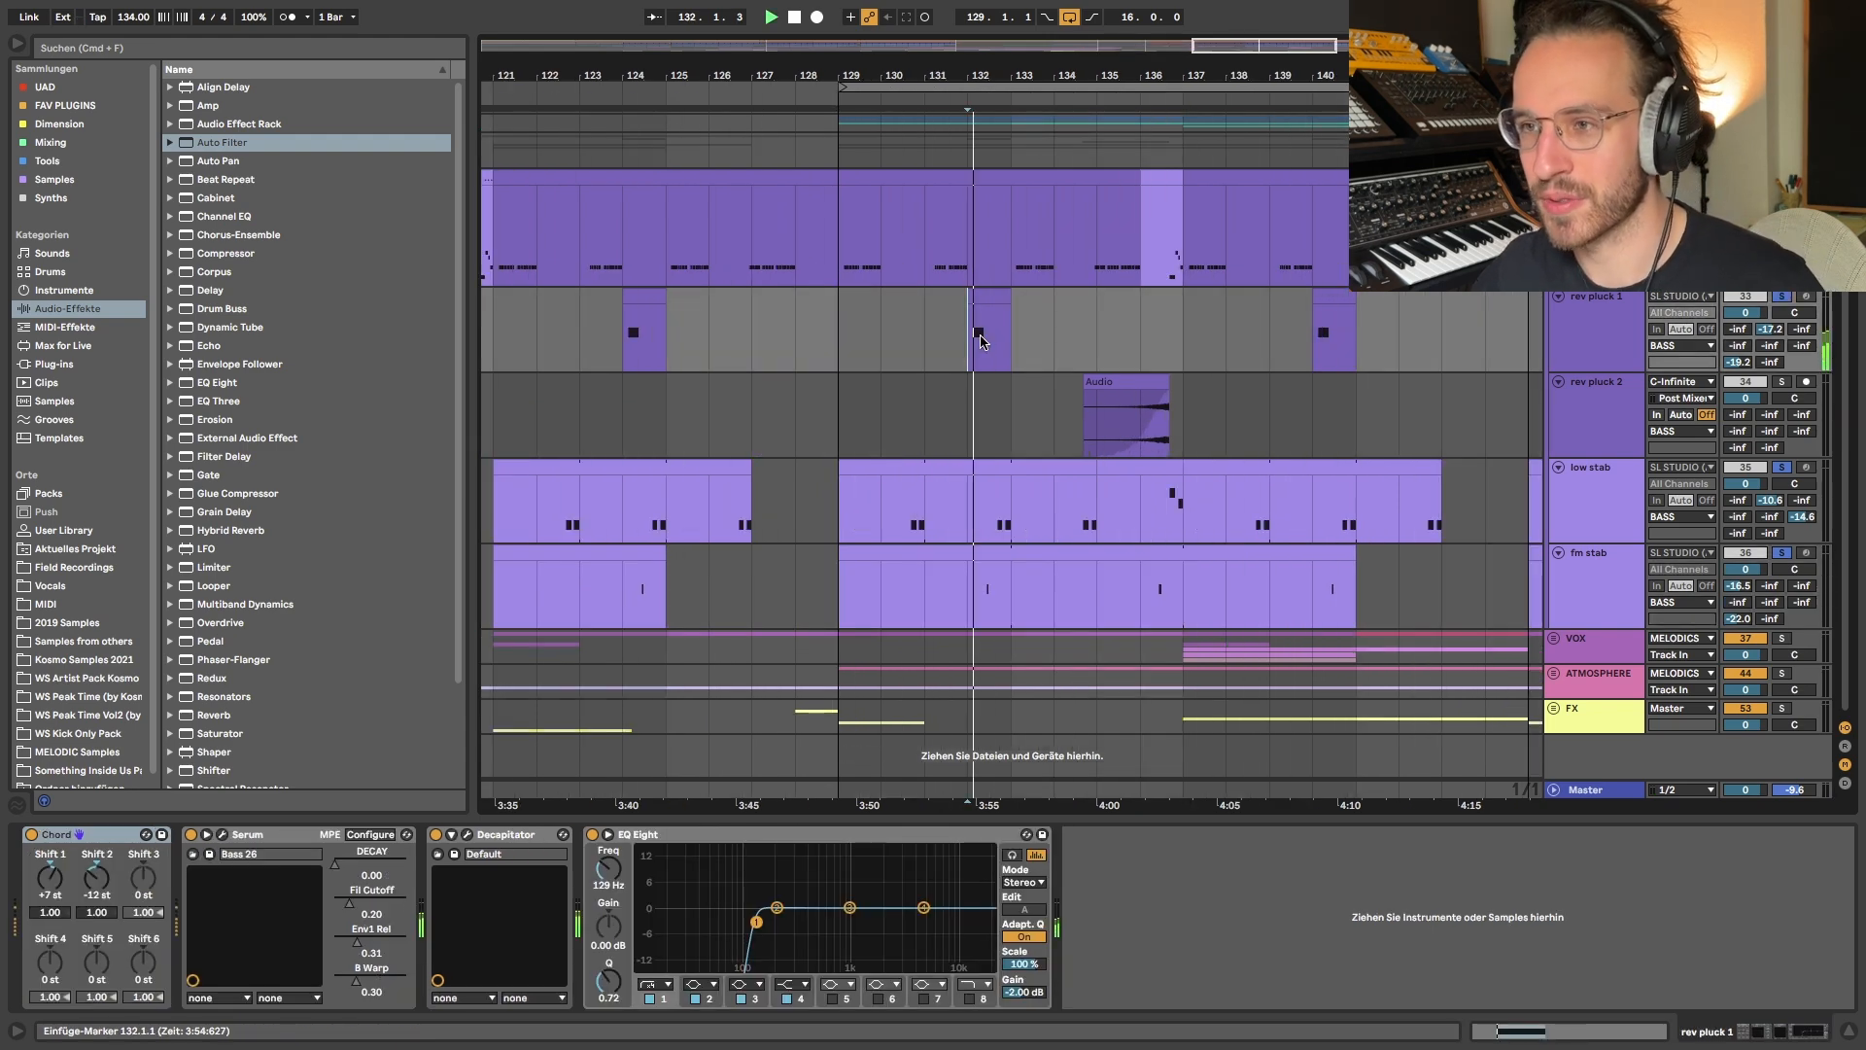
- Stop playback, inspect the rev pluck 1 Serum patch and close its window
{"action": "scroll", "coordinate": [981, 340], "scroll_direction": "up", "scroll_amount": 3}
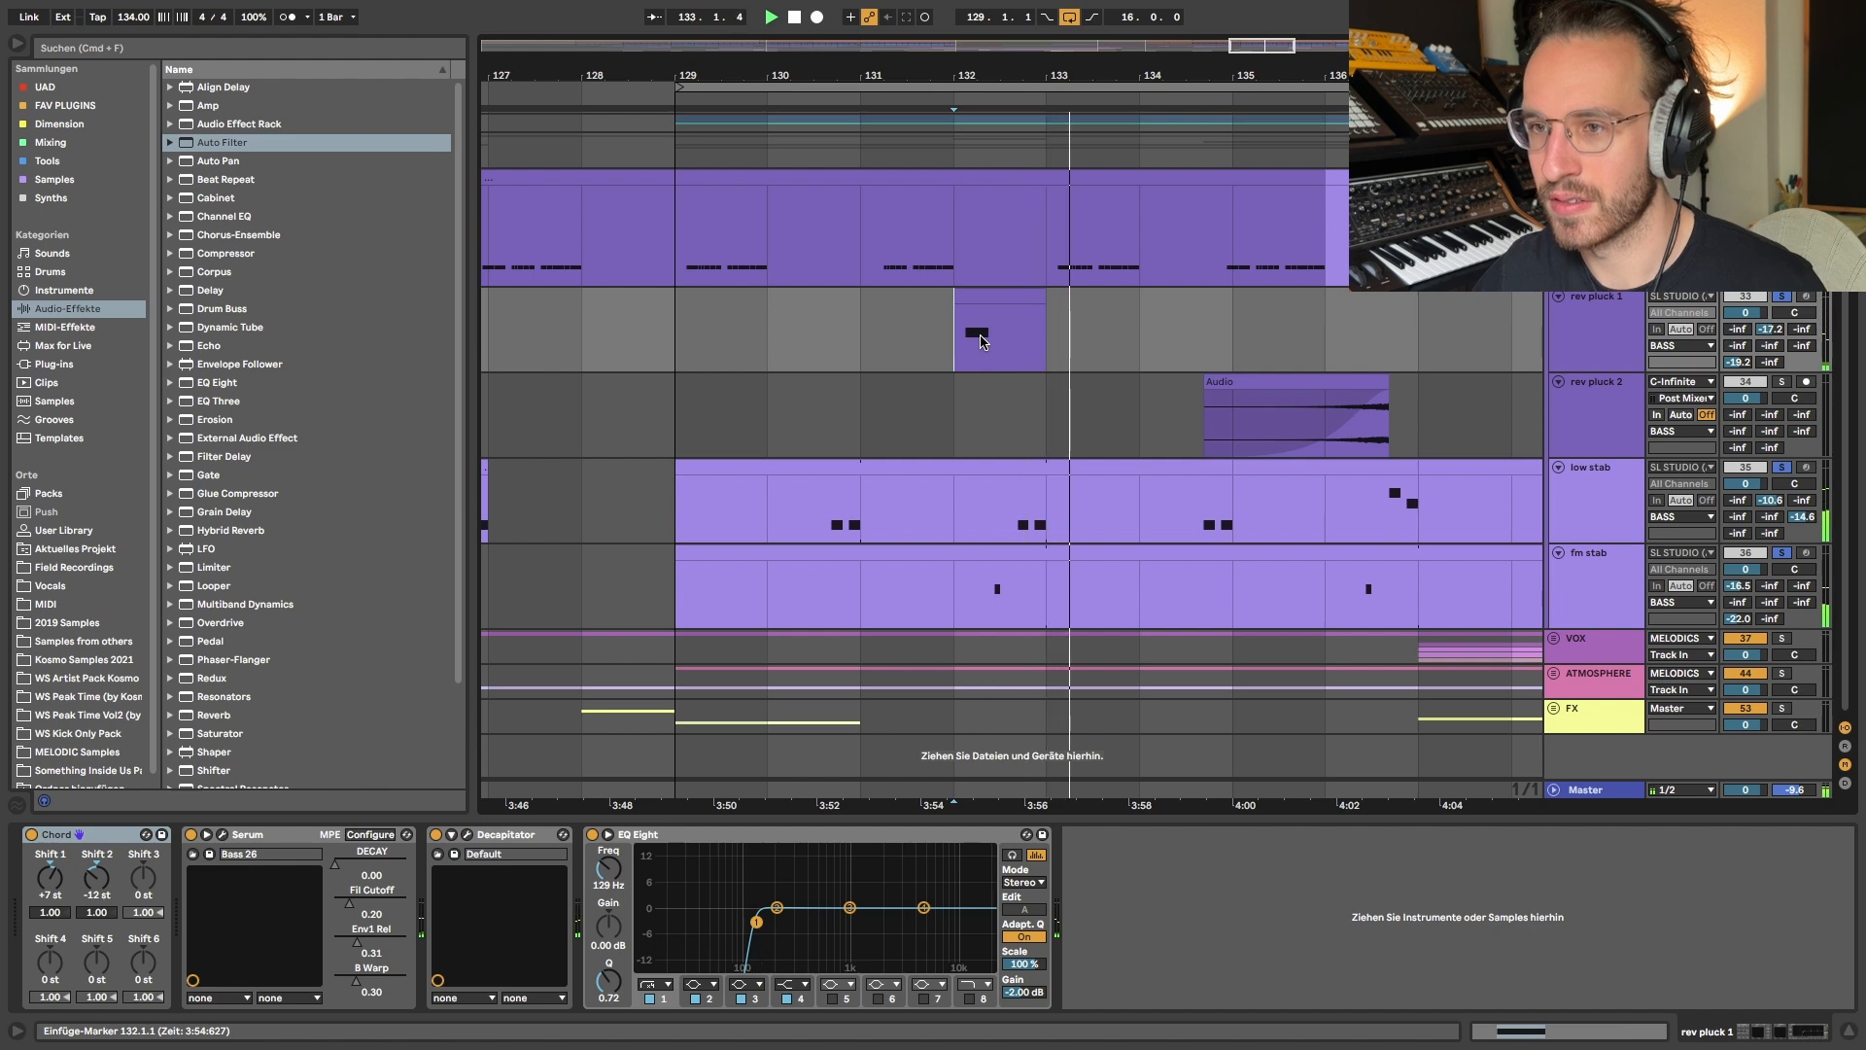
{"action": "key", "text": "space"}
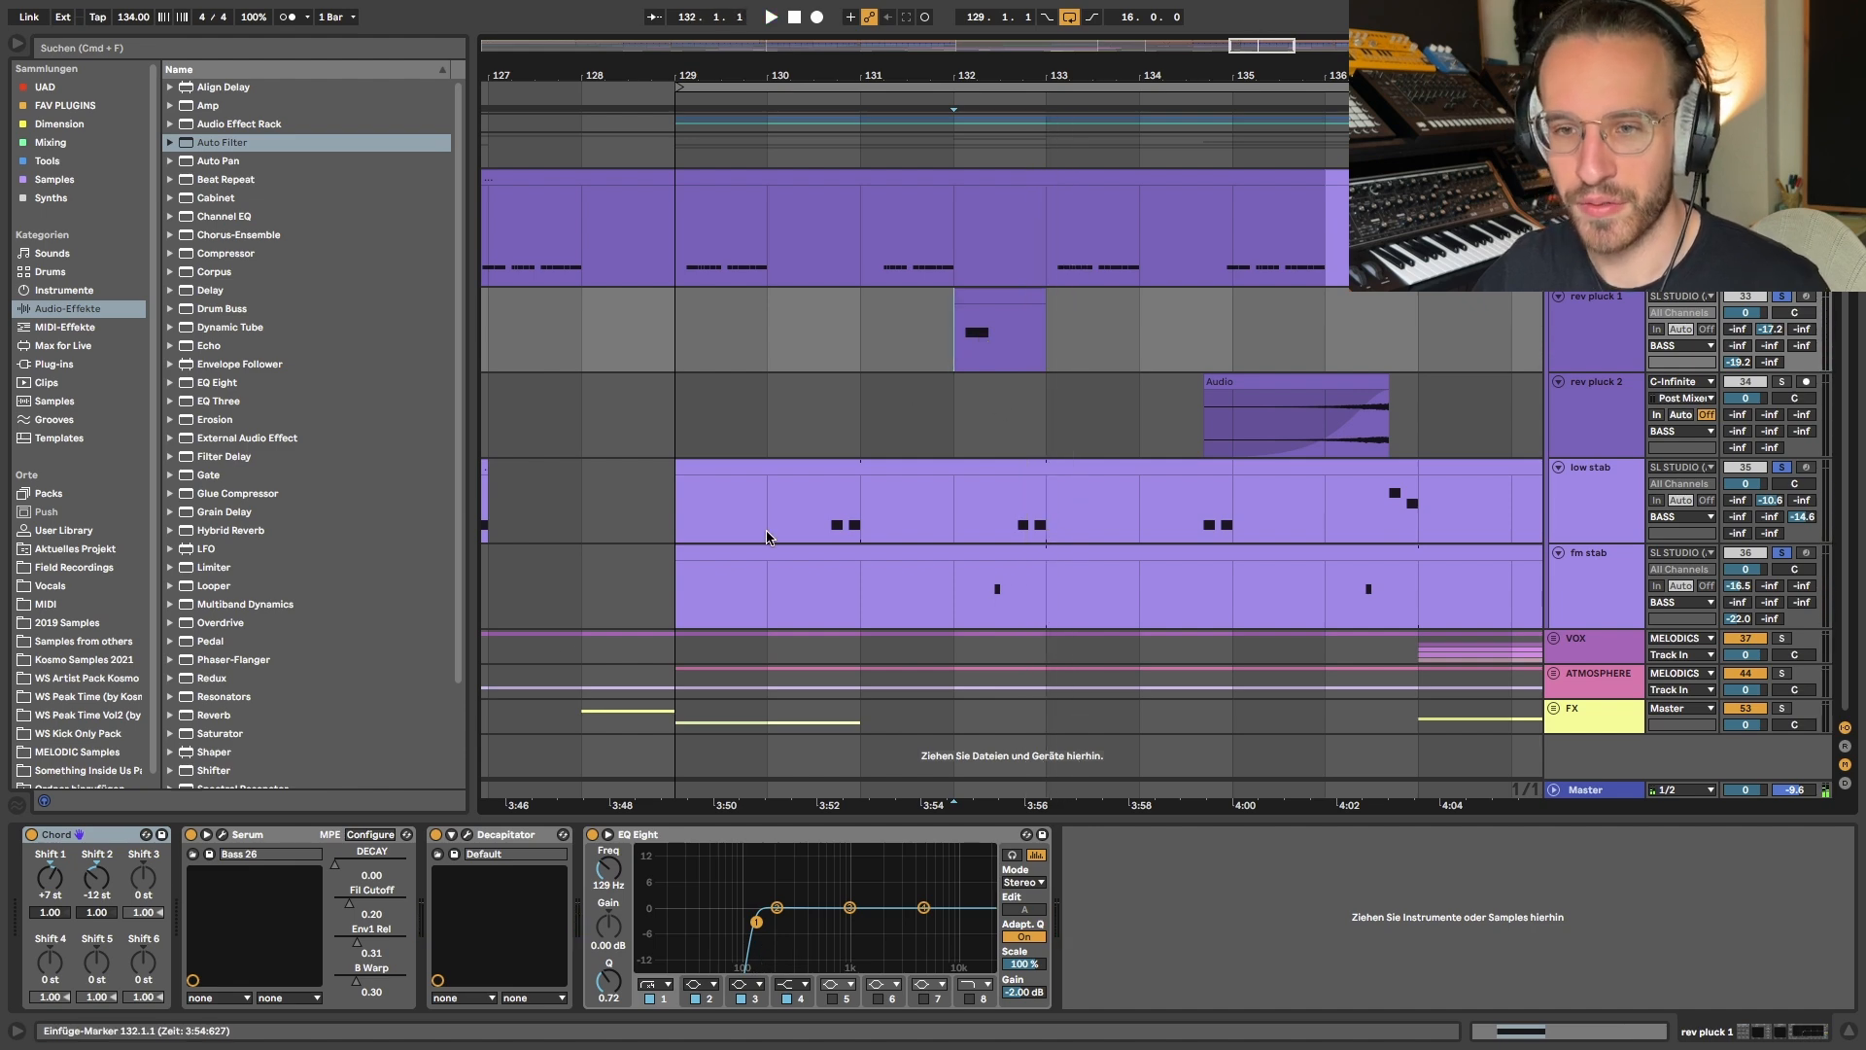
{"action": "left_click", "coordinate": [222, 835]}
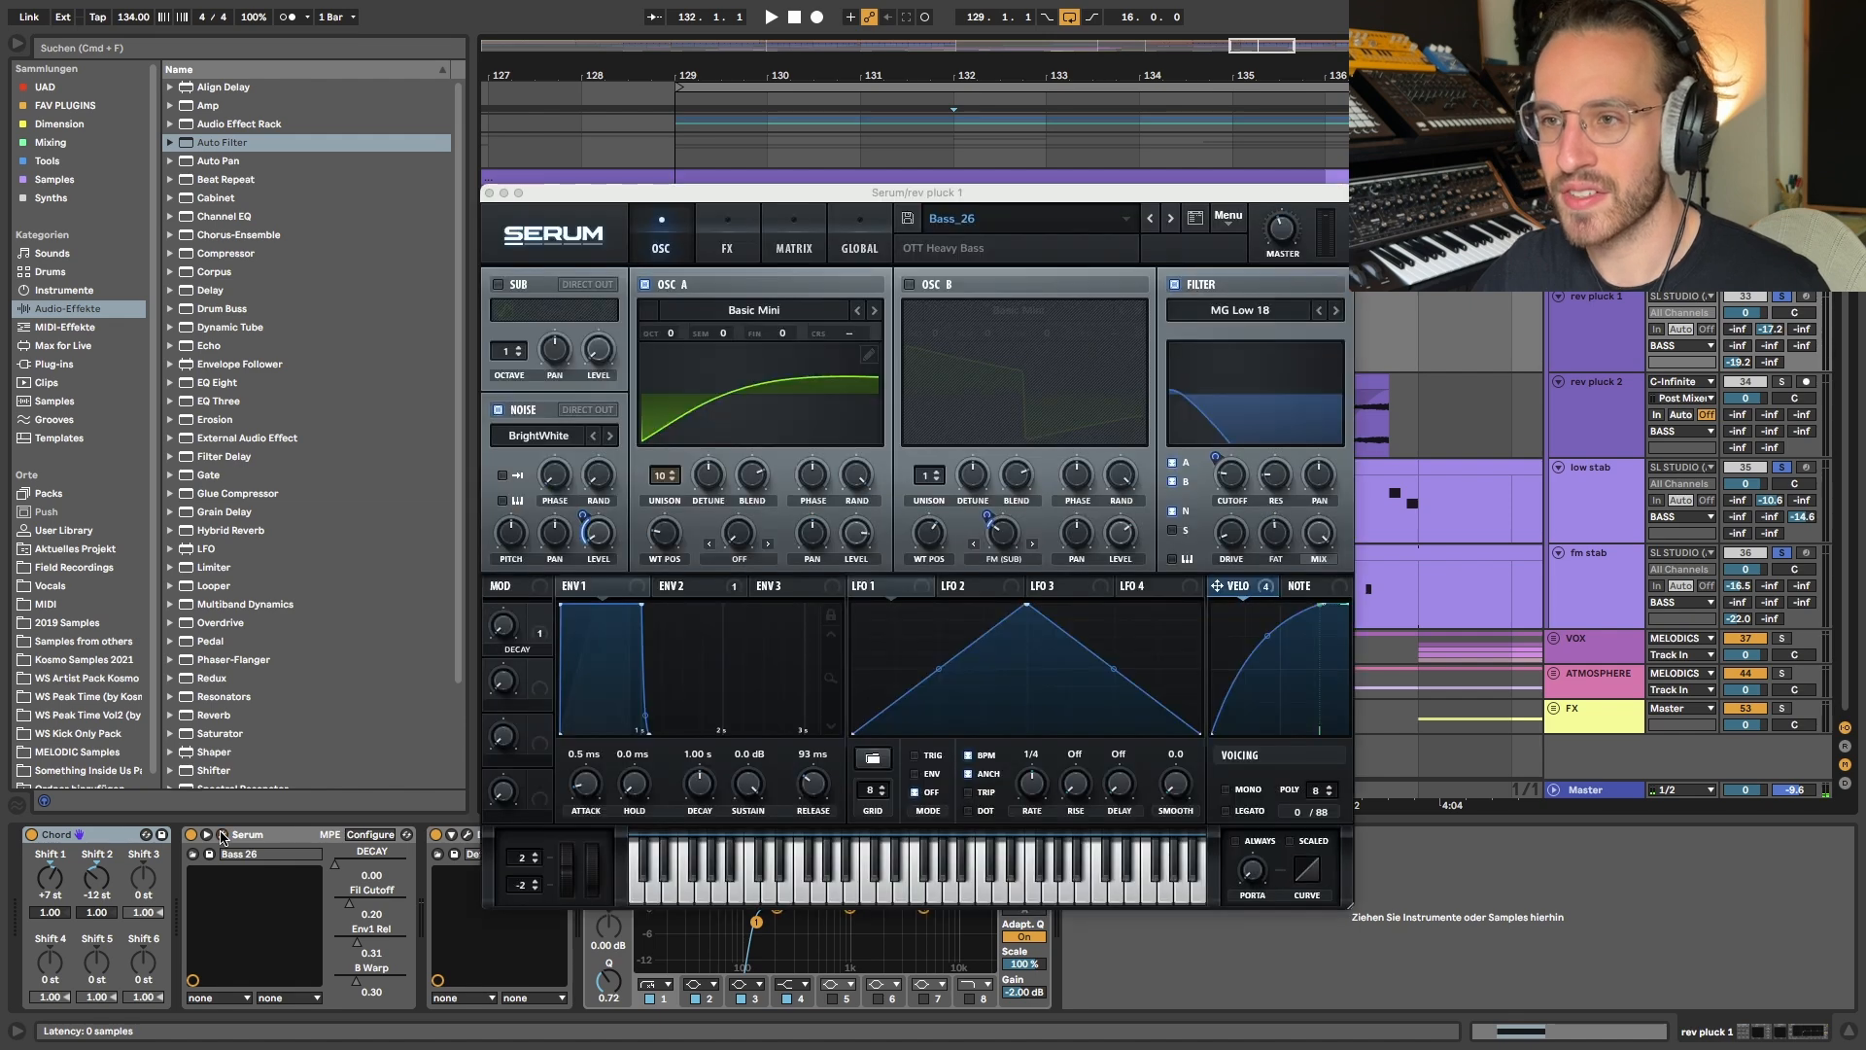
{"action": "left_click", "coordinate": [489, 192]}
- Highlight the big plucks from bar 129 to 136, select the rev pluck 1 clip at bar 132, and recheck its Serum patch
{"action": "left_click_drag", "start_coordinate": [677, 233], "coordinate": [1324, 233]}
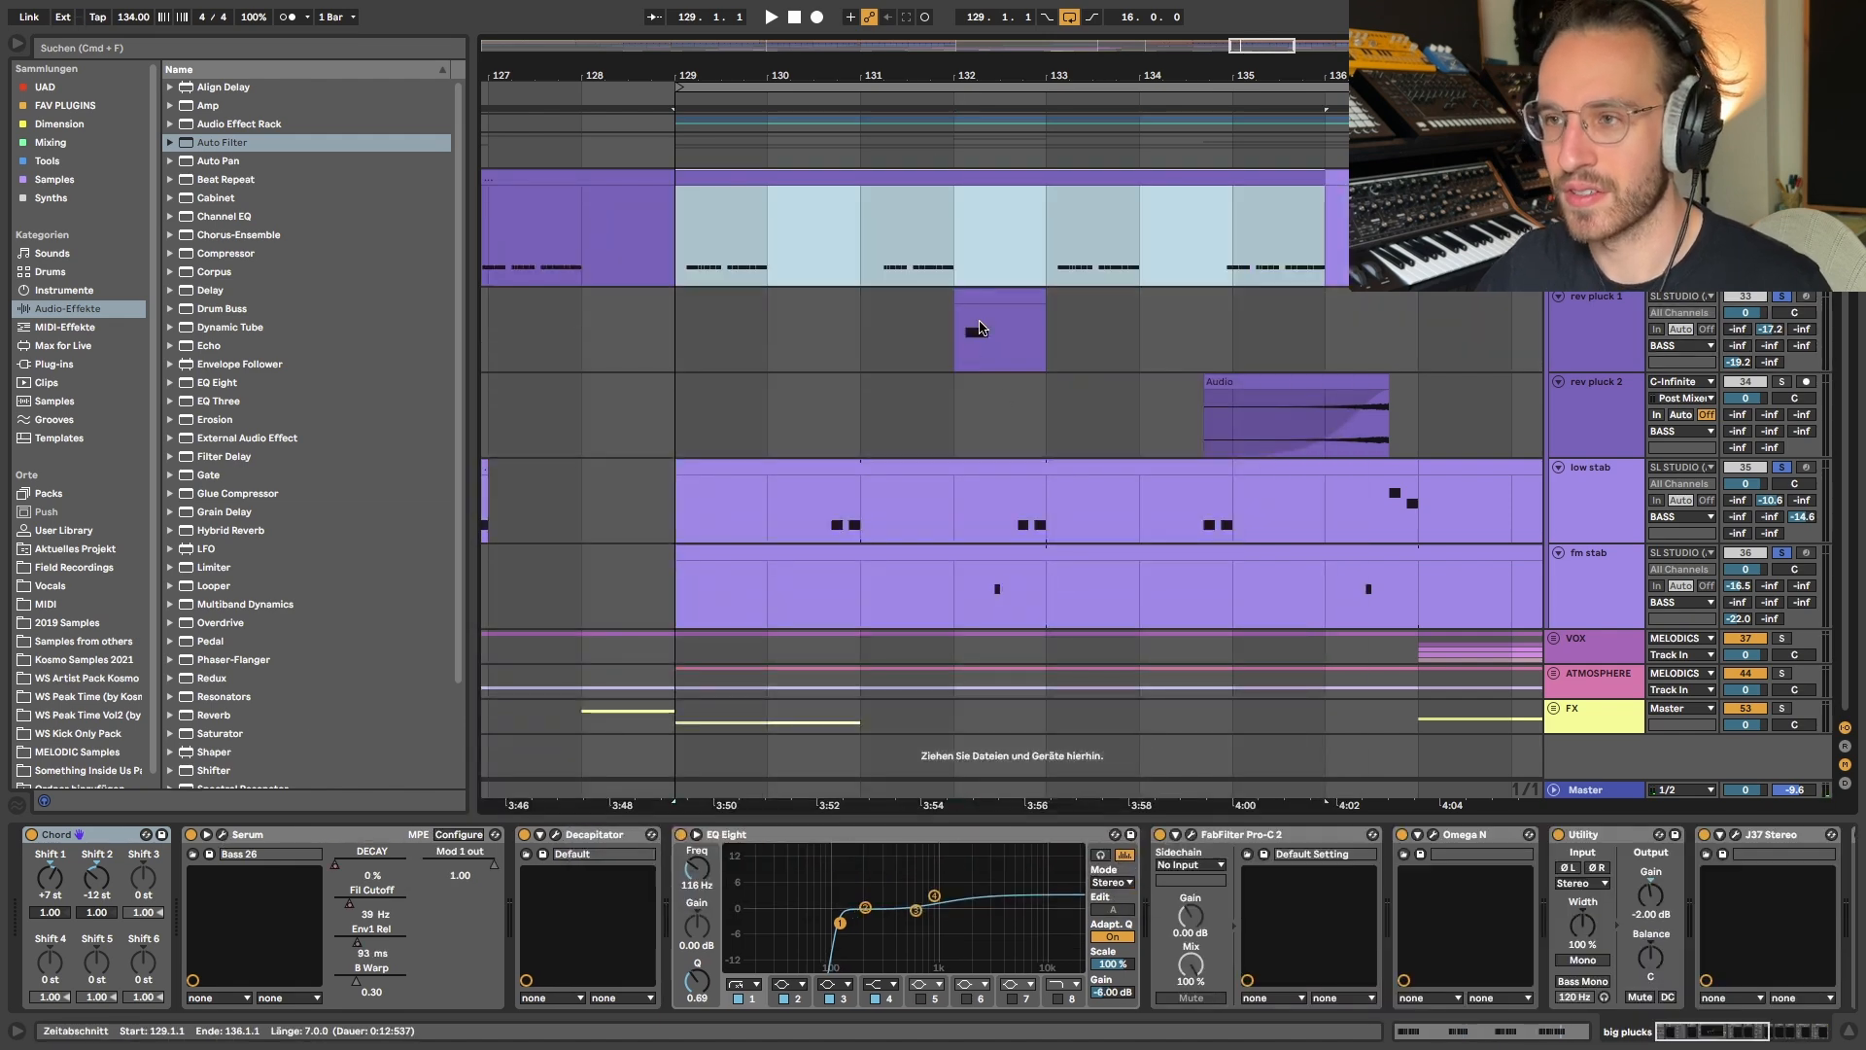
{"action": "key", "text": "Down"}
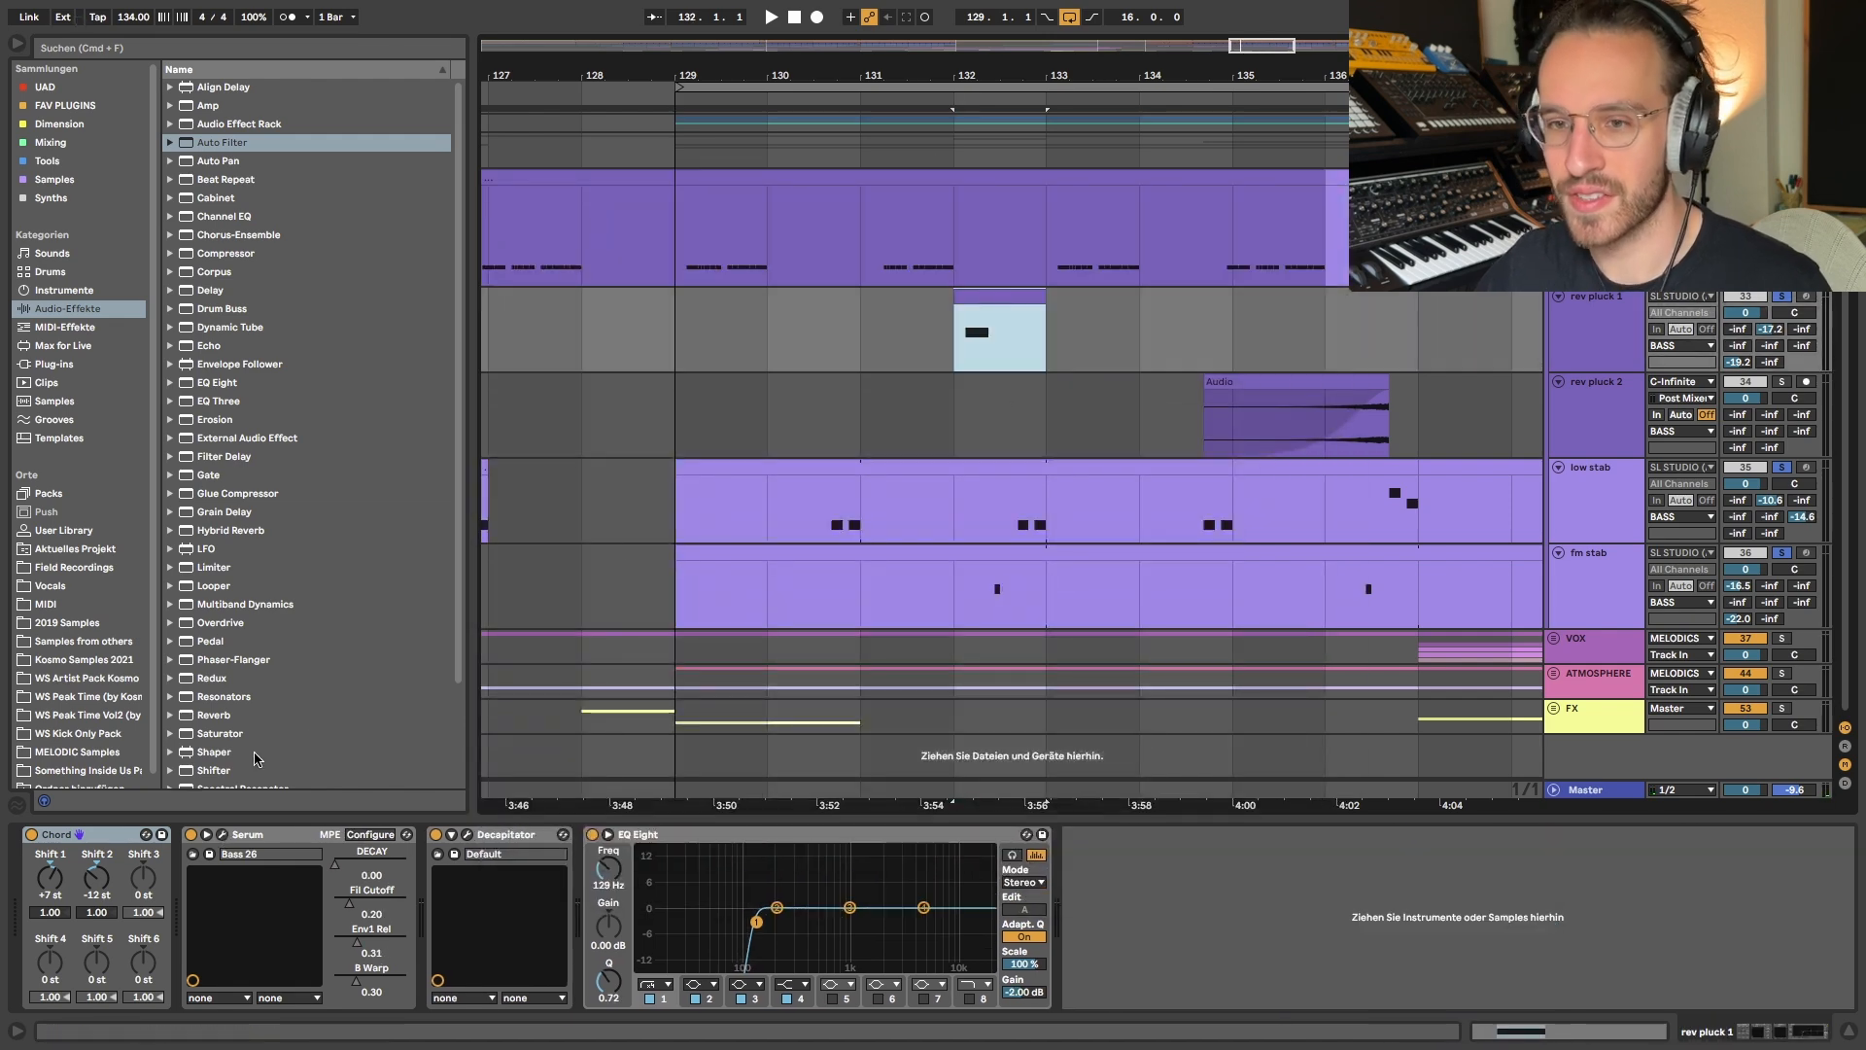
{"action": "left_click", "coordinate": [224, 836]}
{"action": "left_click", "coordinate": [223, 836]}
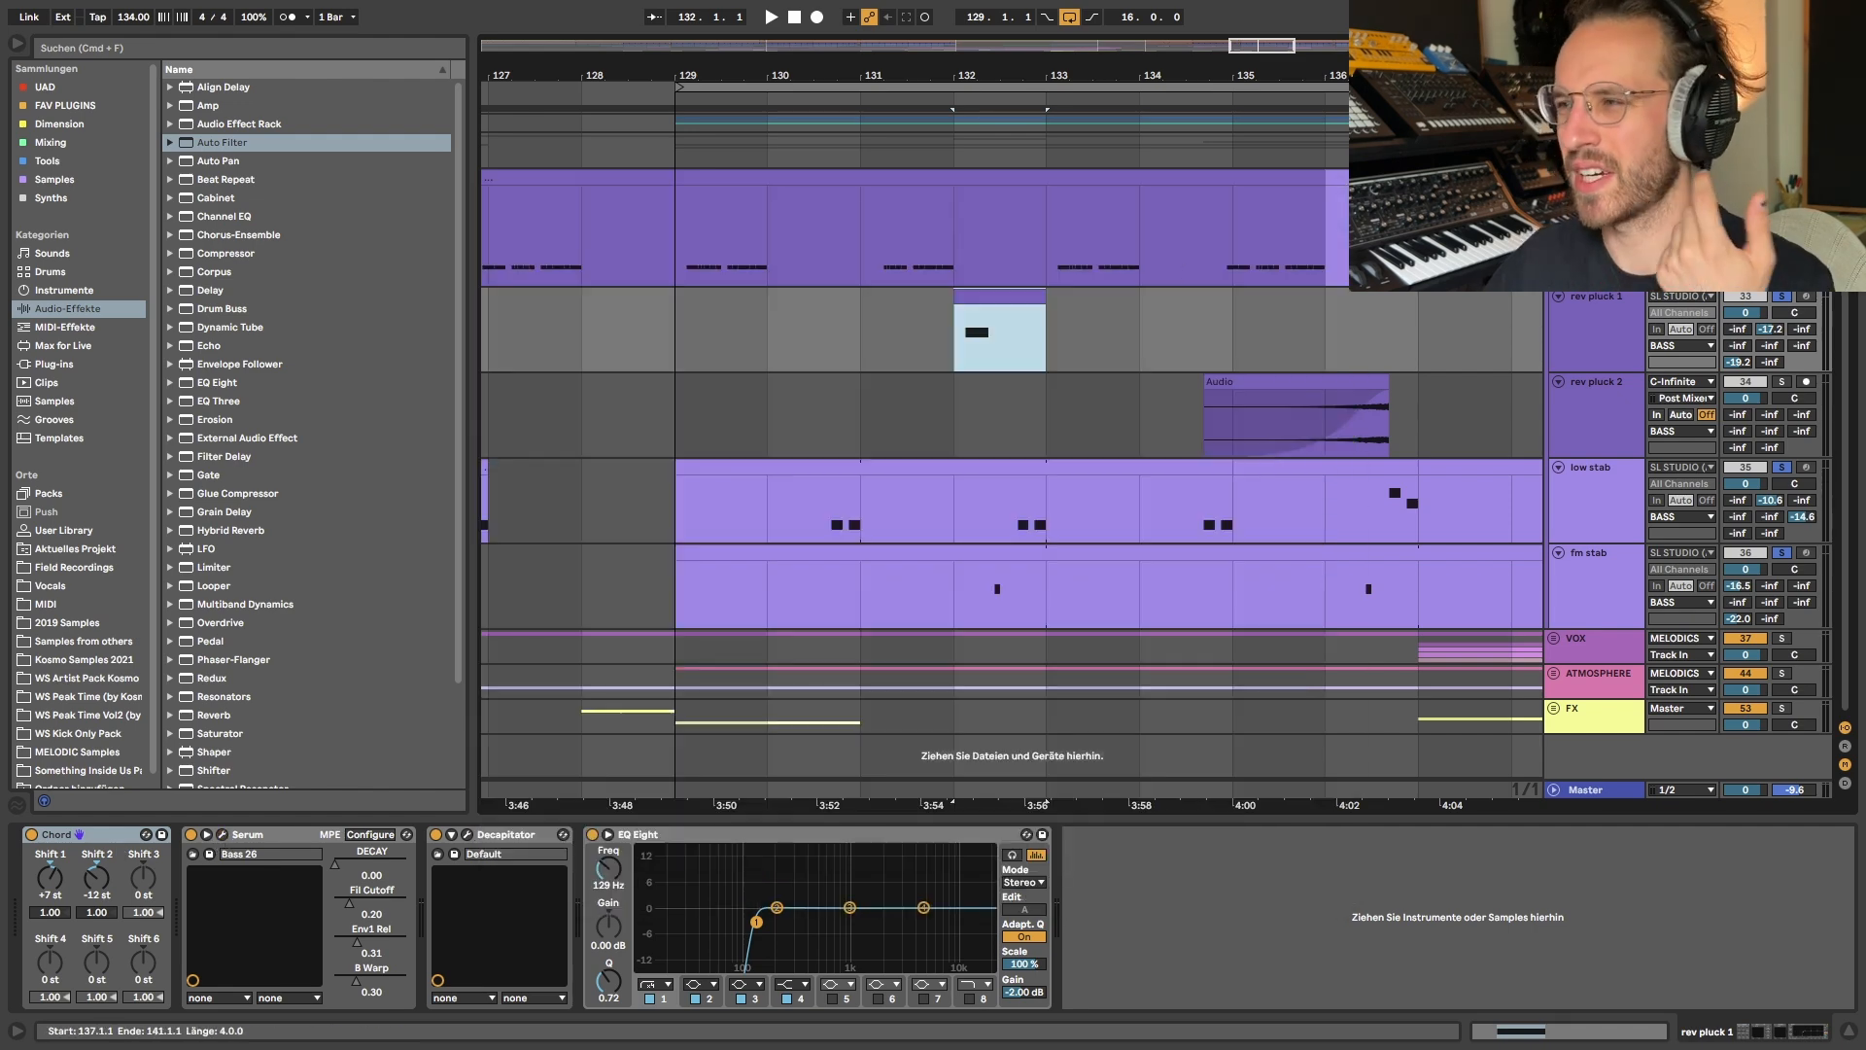
- Play the big plucks from bar 129 with the Chord device bypassed, then re-enable the device
{"action": "left_click", "coordinate": [765, 182]}
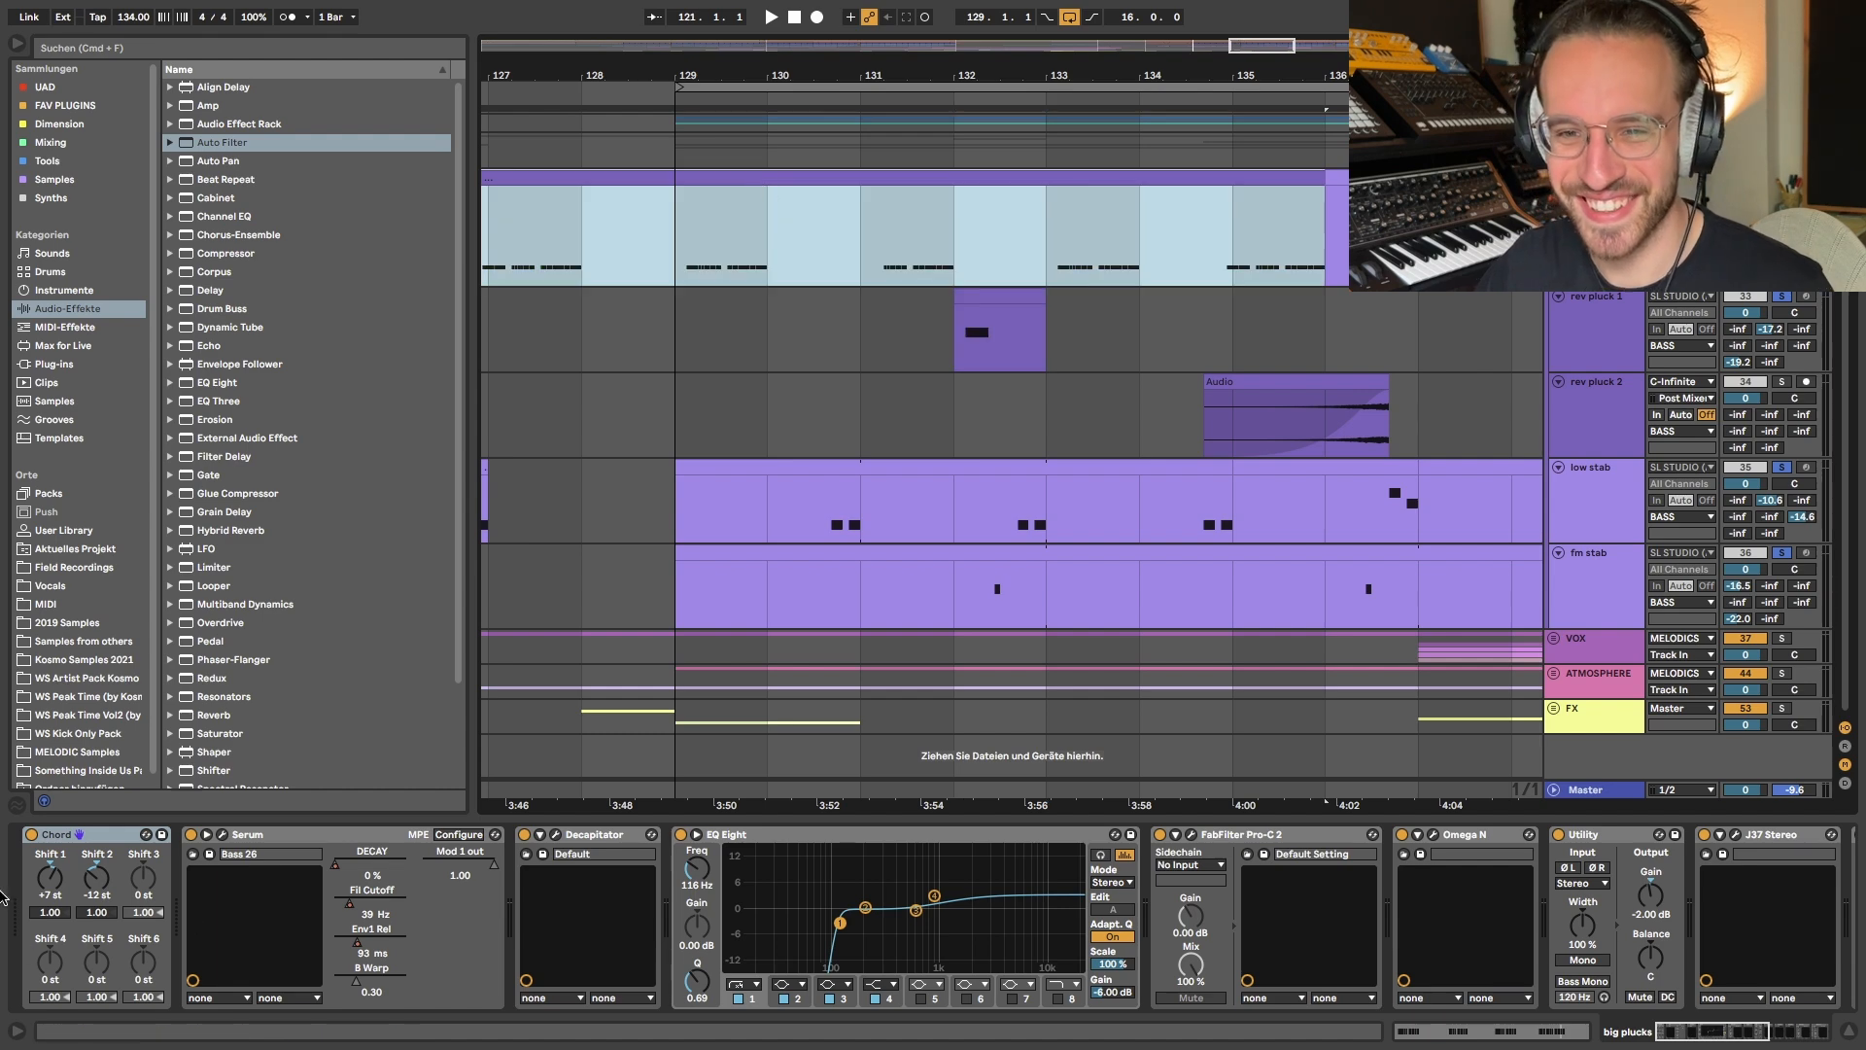
{"action": "left_click", "coordinate": [677, 257]}
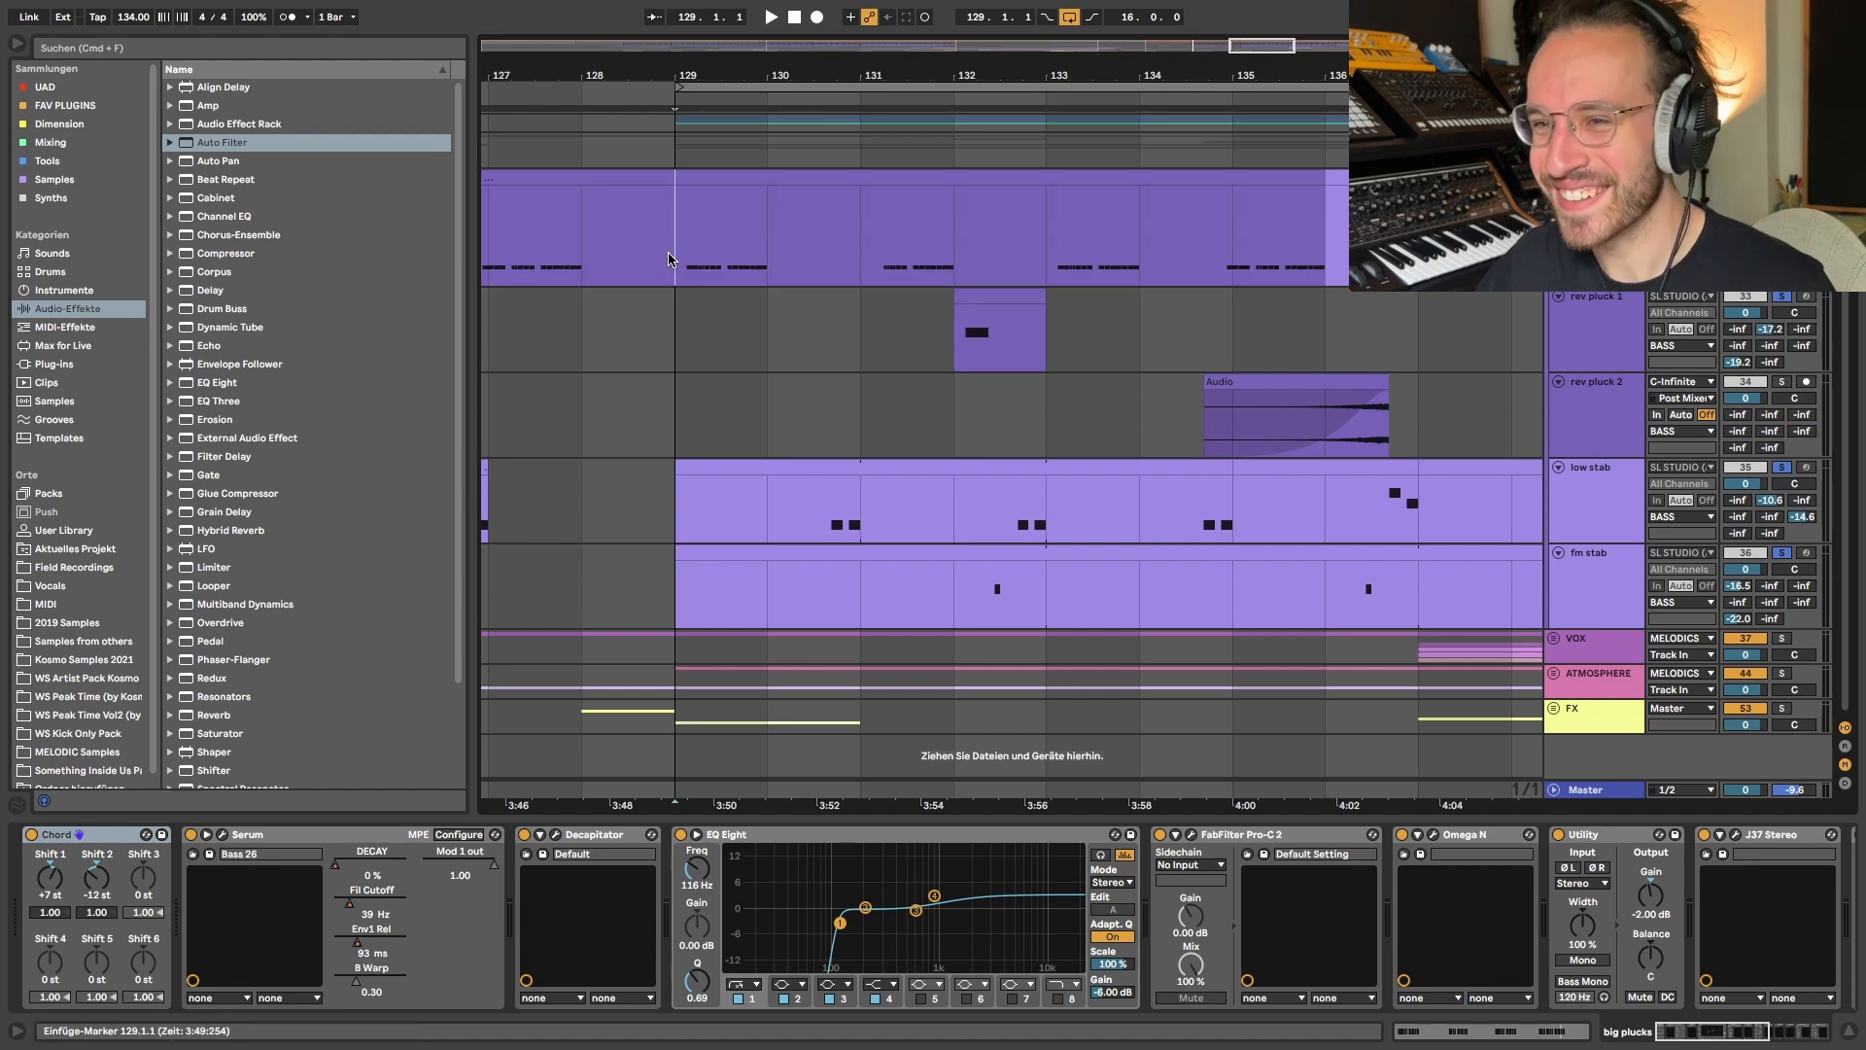
{"action": "left_click", "coordinate": [32, 840]}
{"action": "key", "text": "space"}
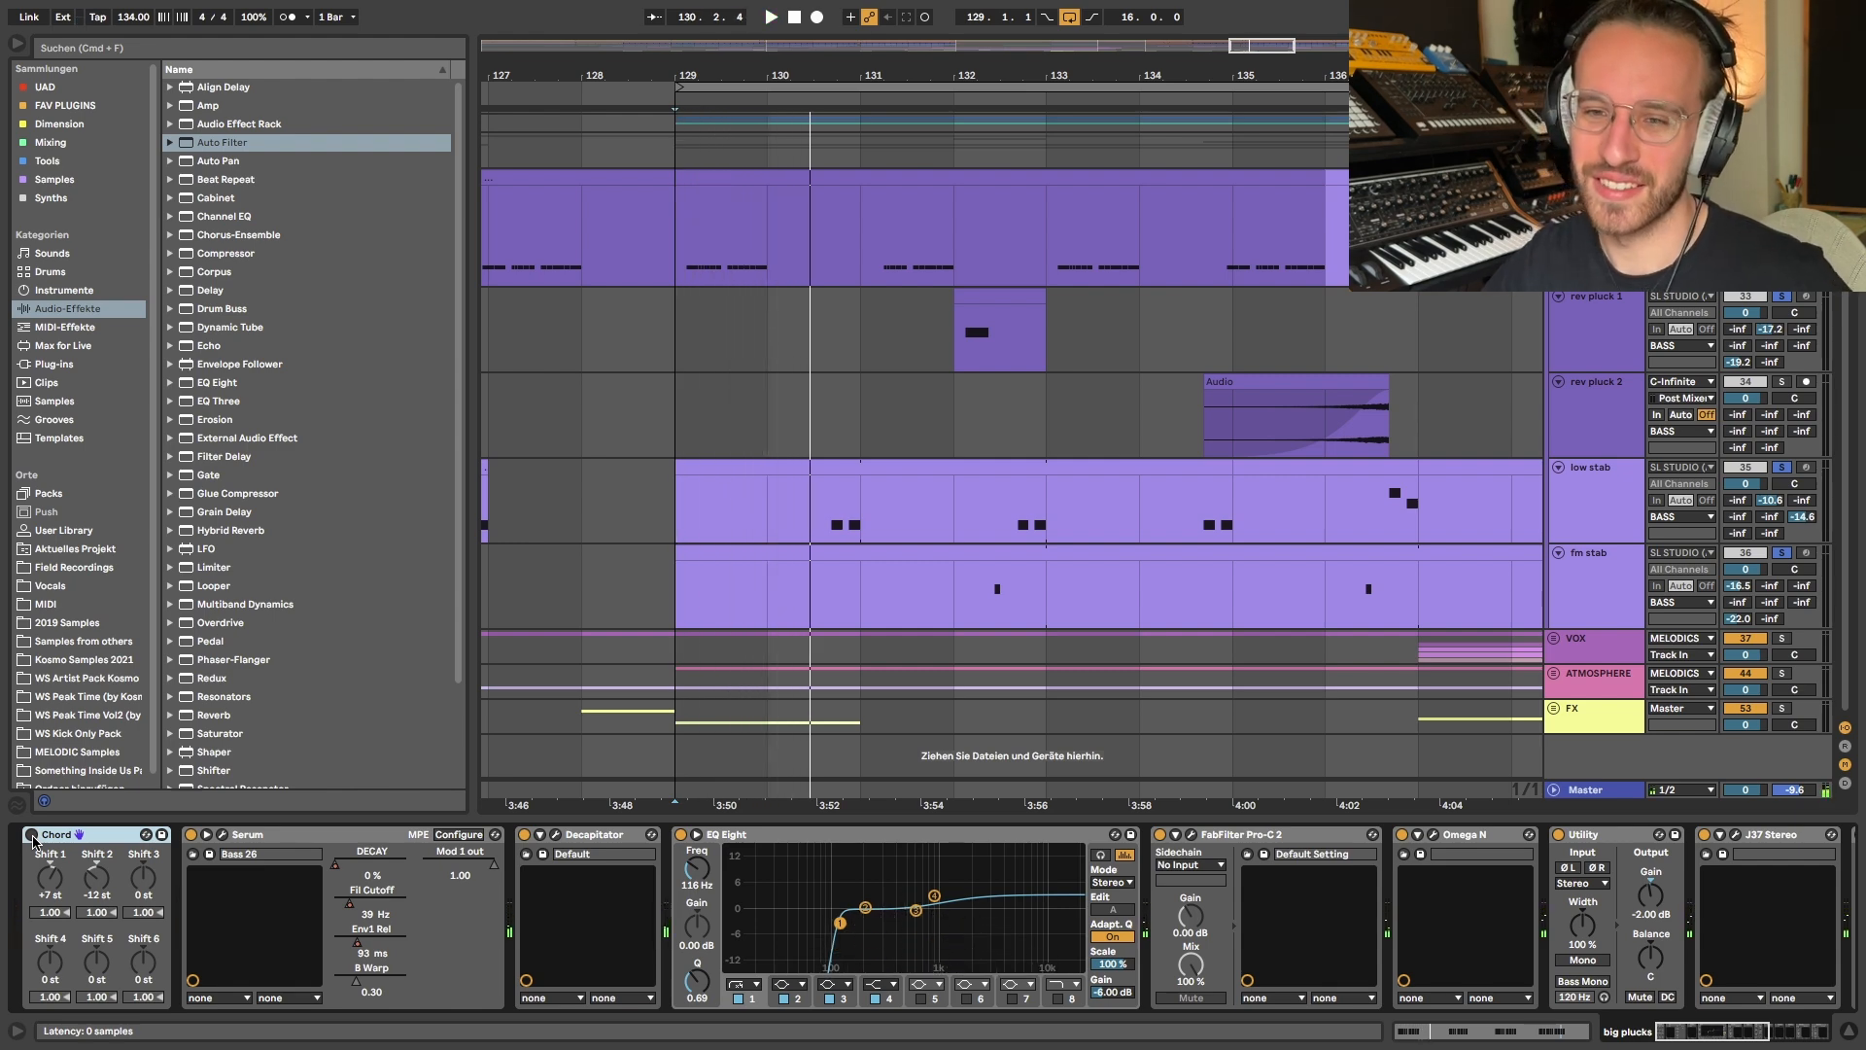
{"action": "left_click", "coordinate": [32, 836]}
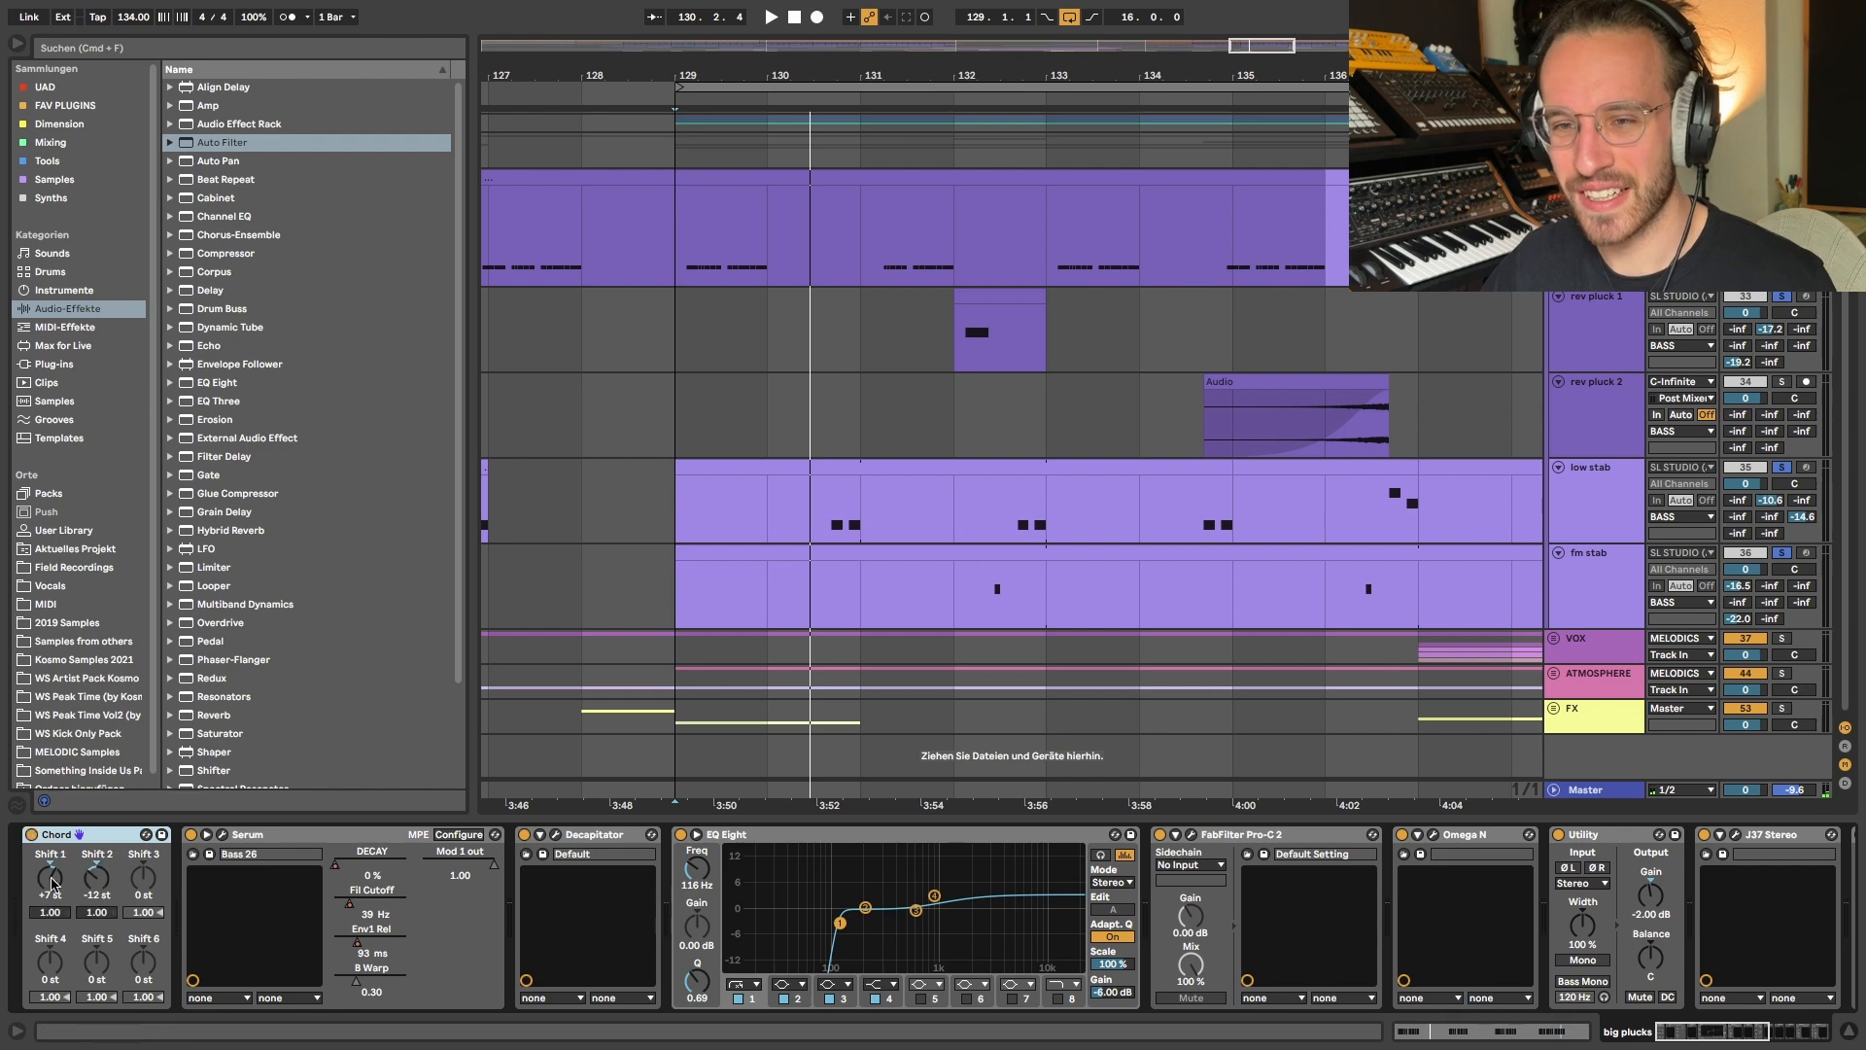
- Audition the big plucks with Chord Shift 1 reset to 0 st, undo the reset, and play the part again for comparison
{"action": "double_click", "coordinate": [55, 882]}
{"action": "key", "text": "space"}
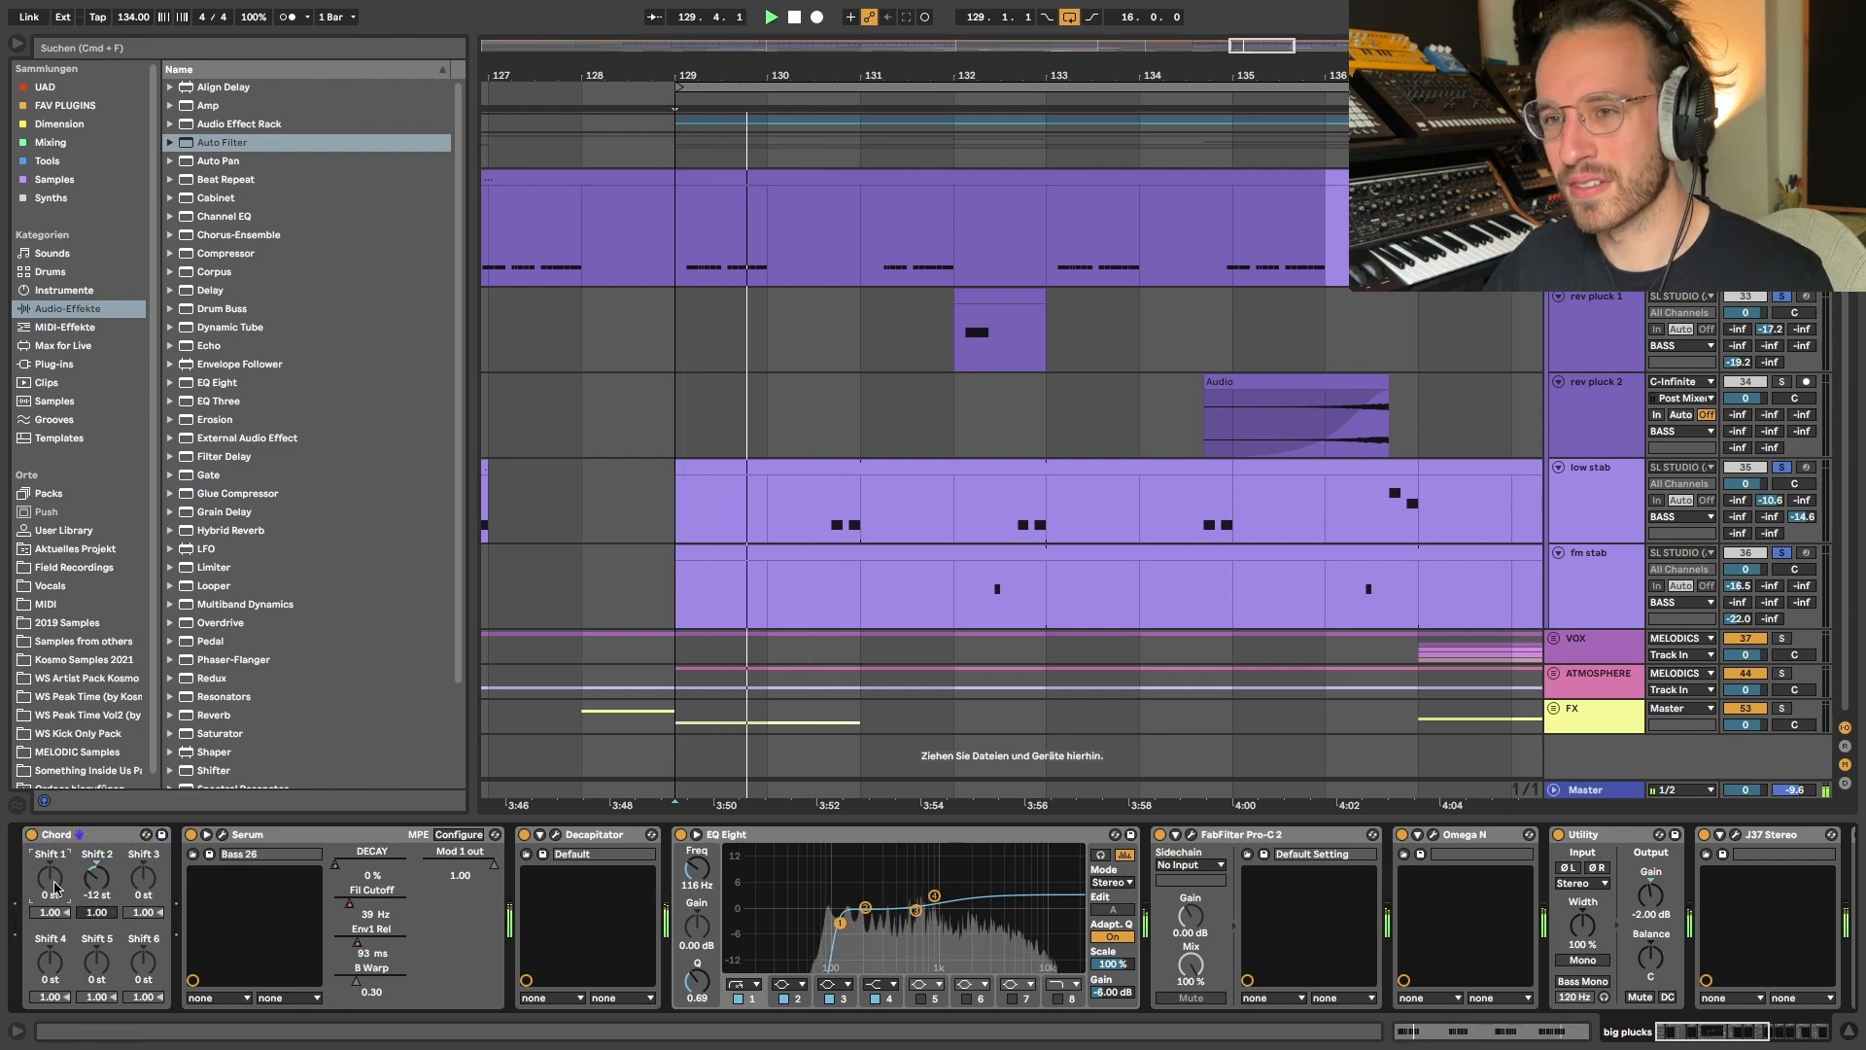
{"action": "key", "text": "space"}
{"action": "key", "text": "super+z"}
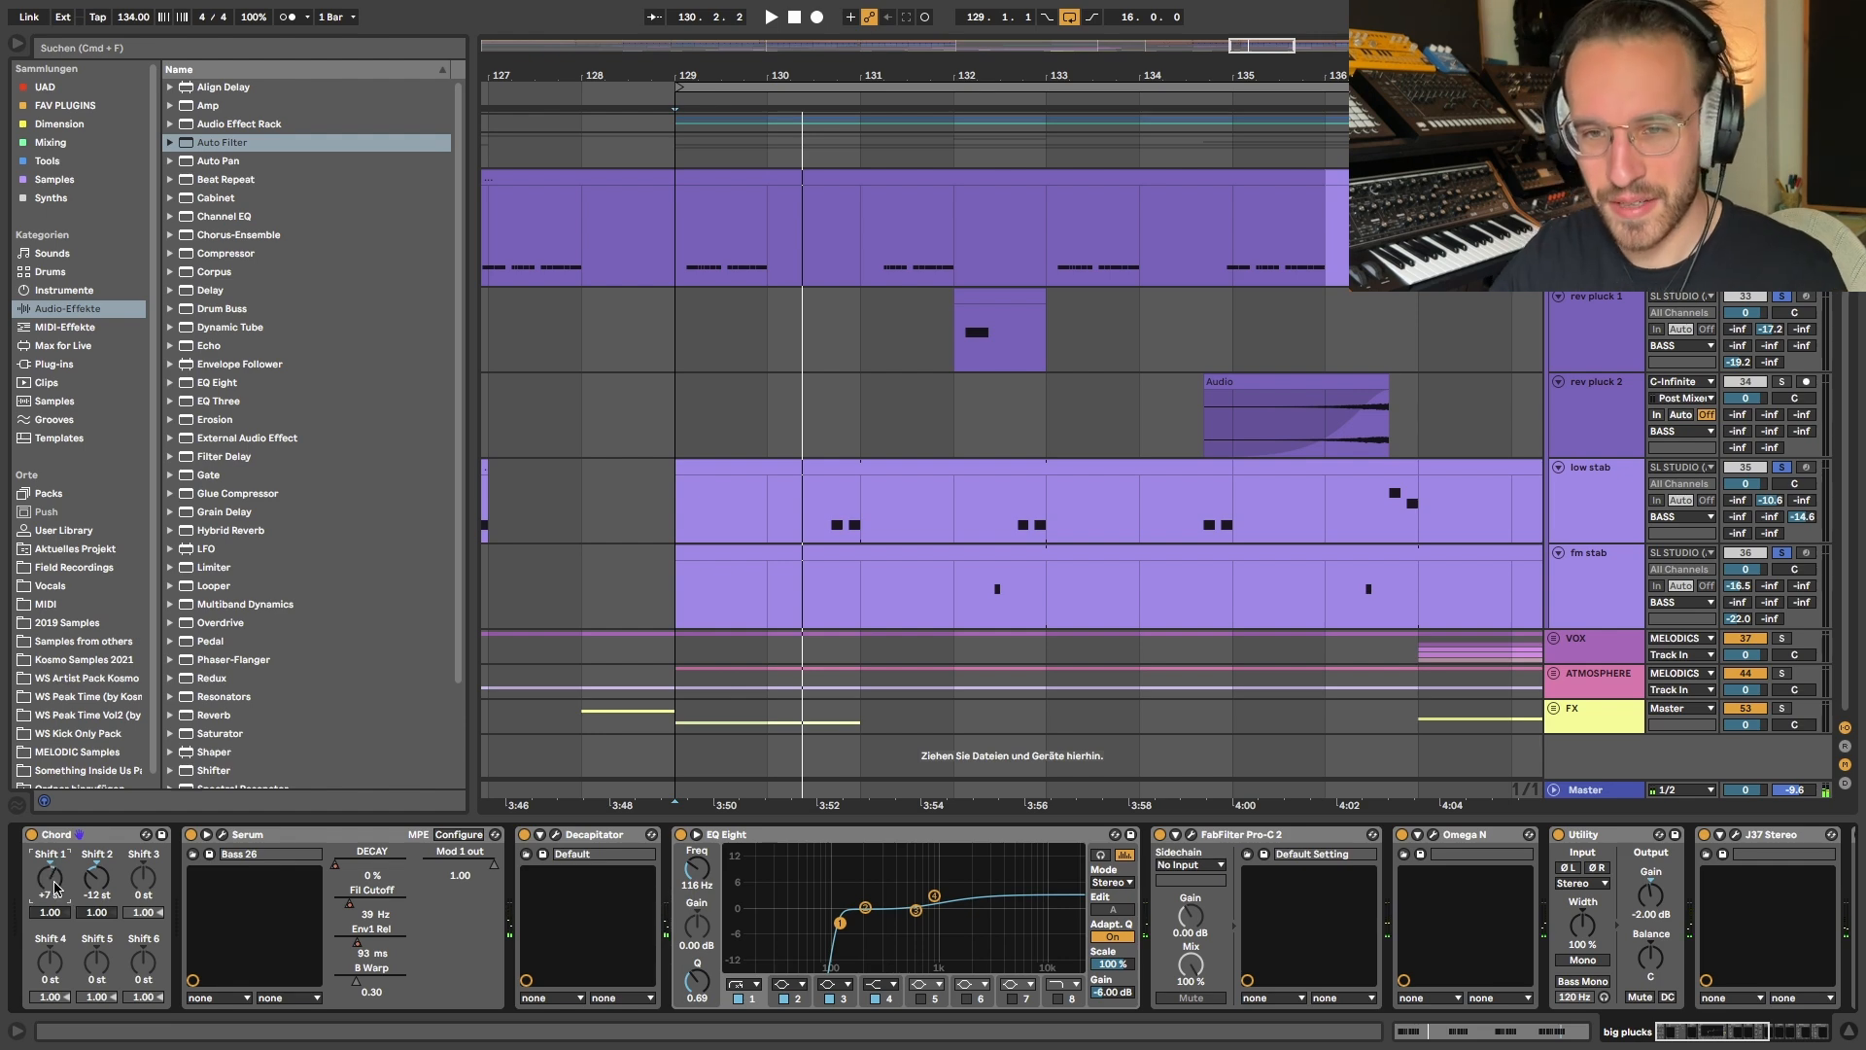
{"action": "key", "text": "space"}
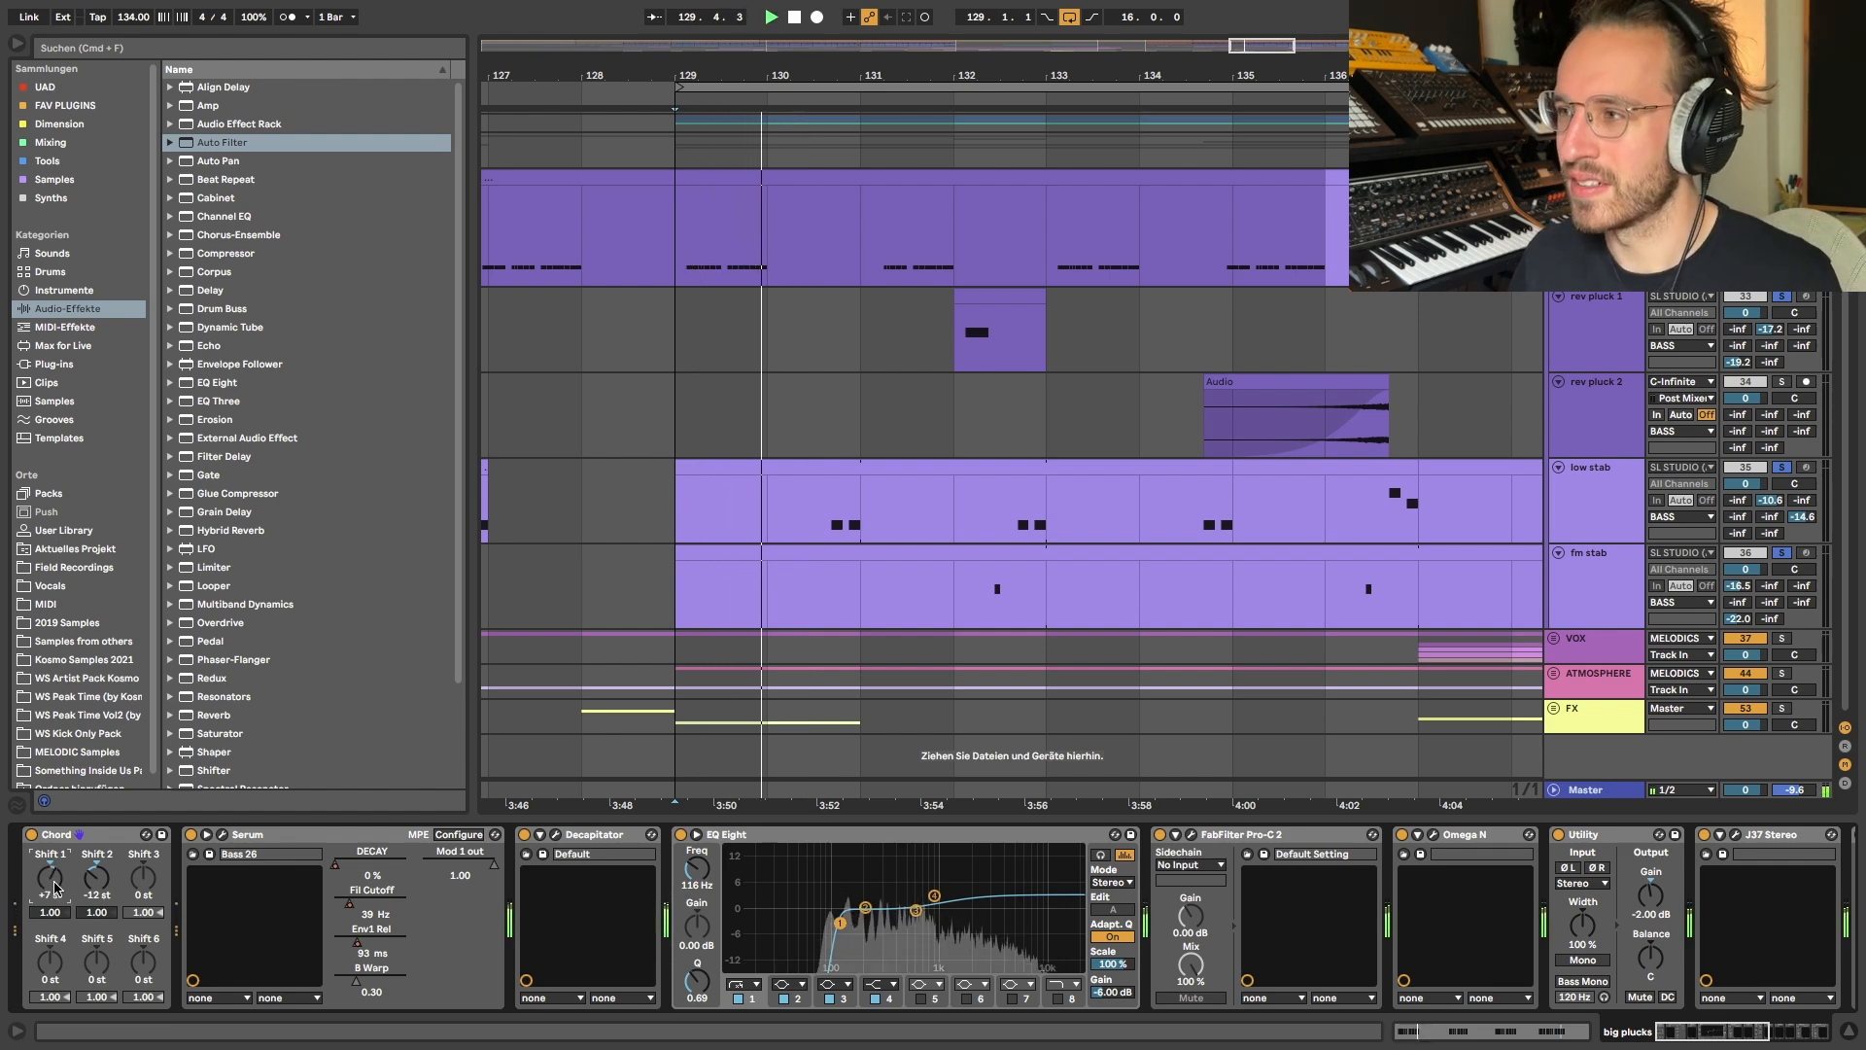
{"action": "key", "text": "space"}
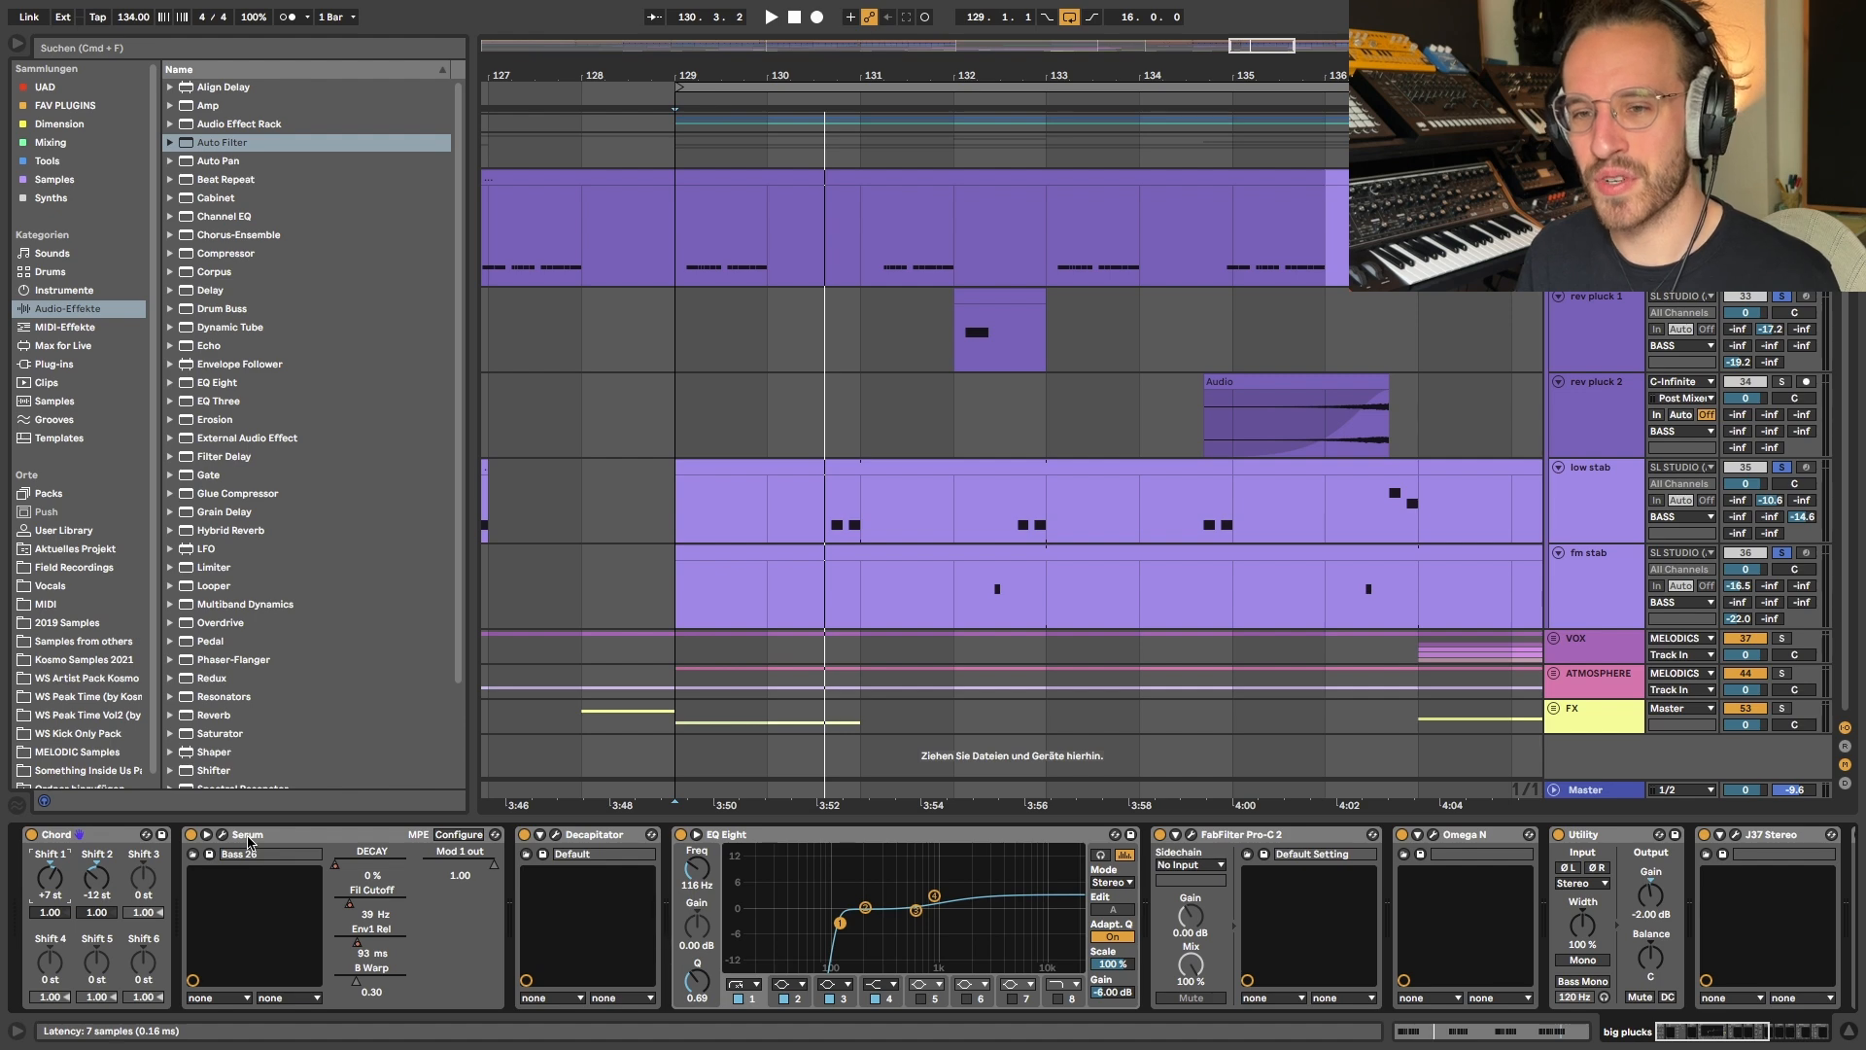
- Inspect the rev pluck 1 Serum patch again, close it, and play back from the clip at bar 132
{"action": "scroll", "coordinate": [914, 329], "scroll_direction": "right", "scroll_amount": 1}
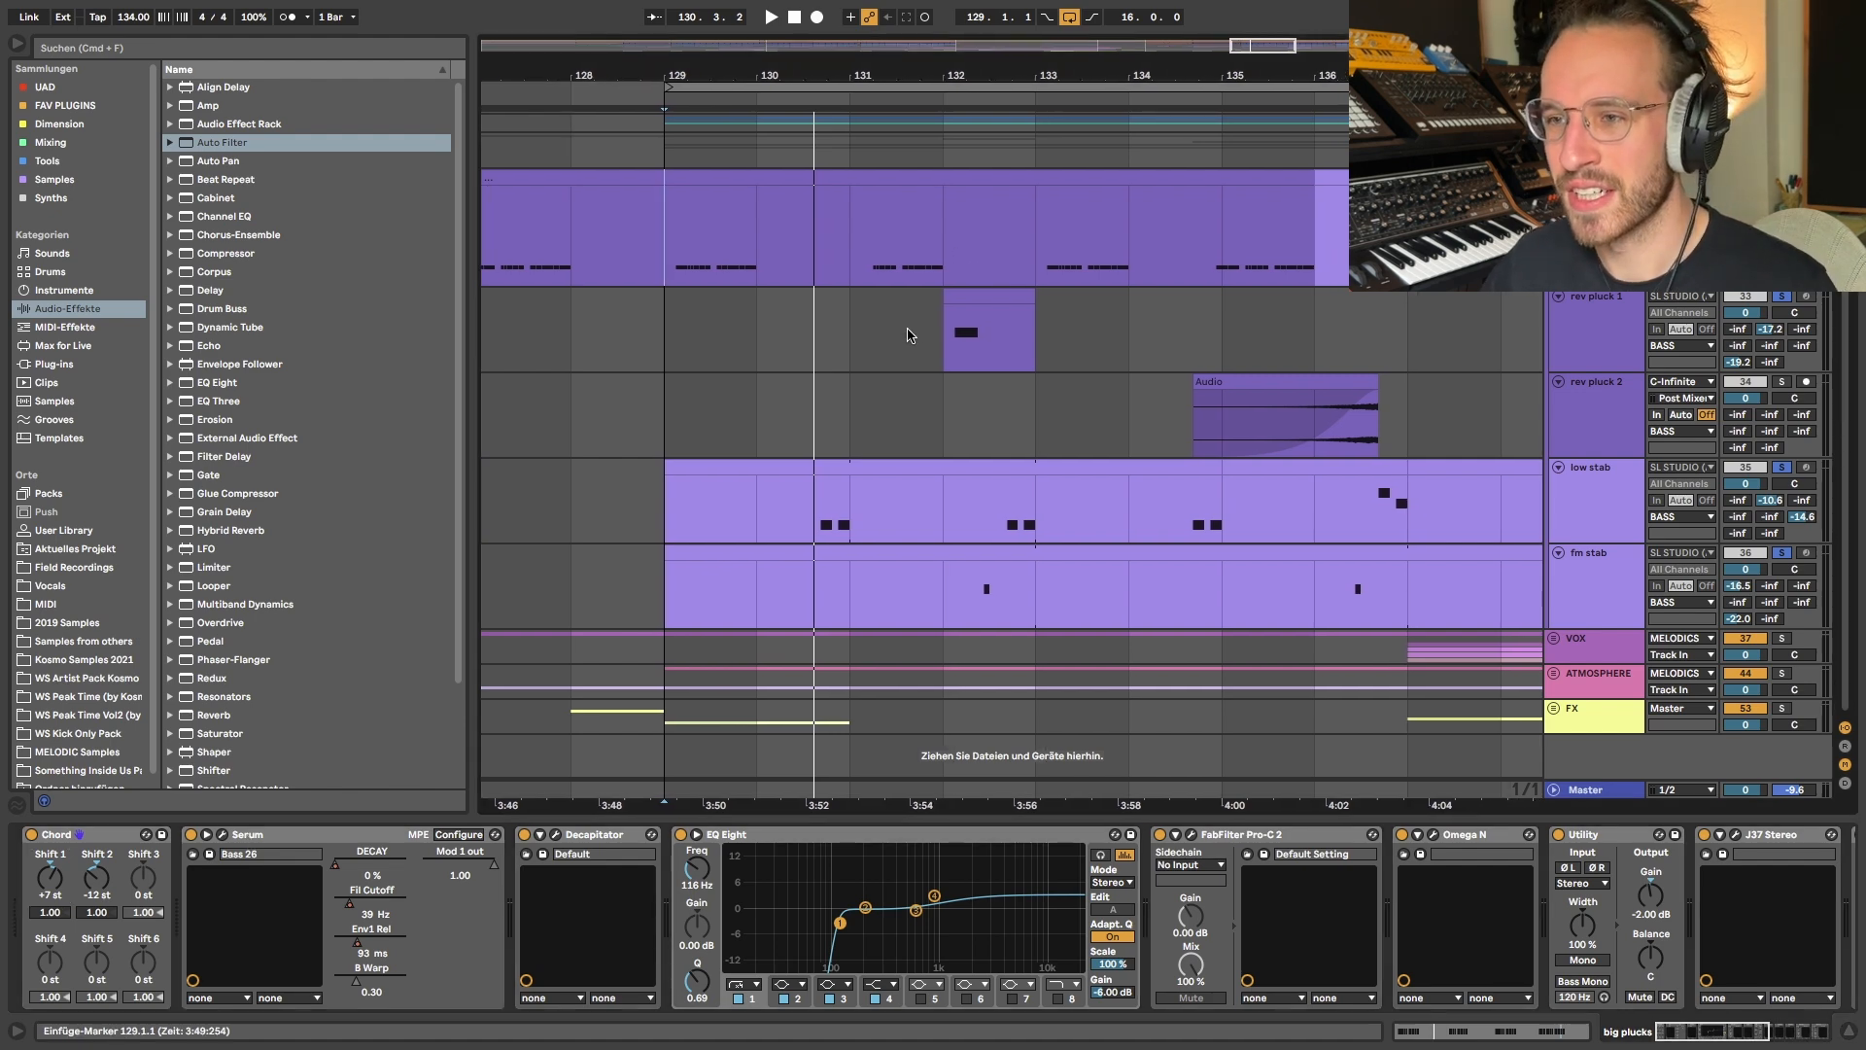
{"action": "scroll", "coordinate": [799, 454], "scroll_direction": "down", "scroll_amount": 1}
{"action": "scroll", "coordinate": [799, 454], "scroll_direction": "down", "scroll_amount": 2}
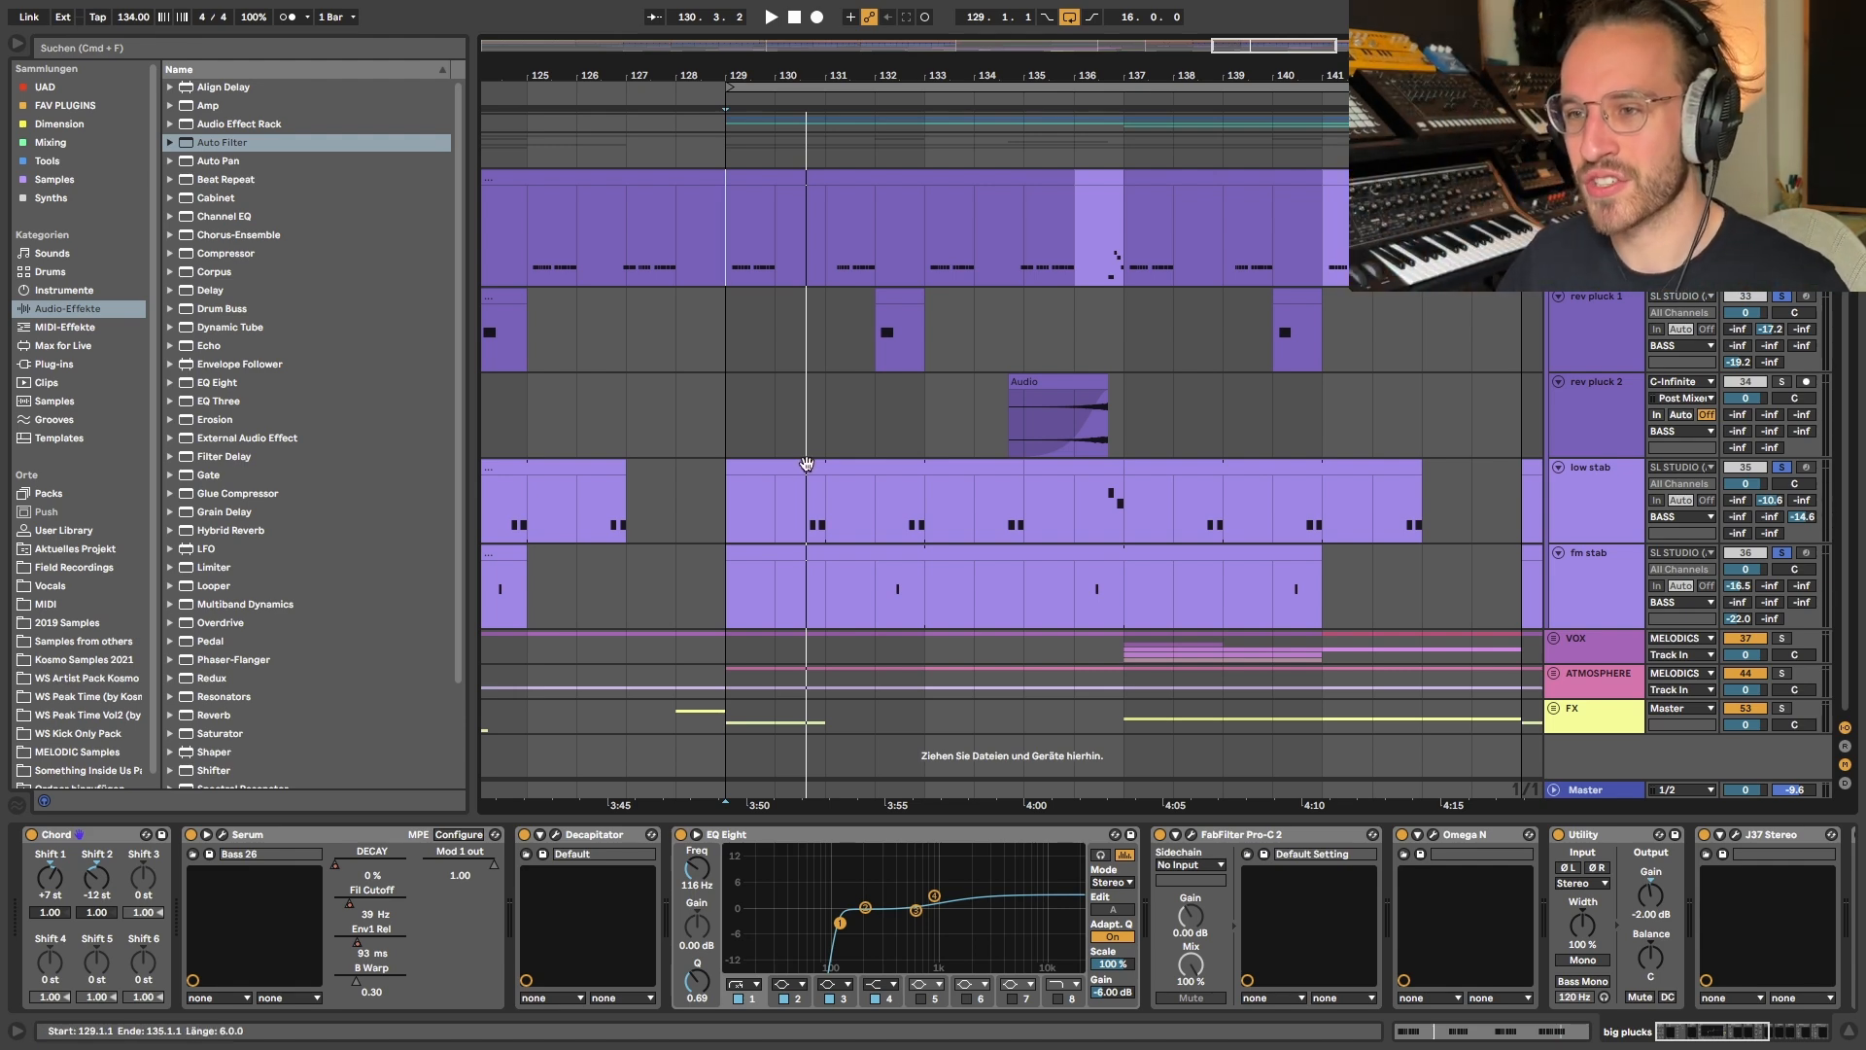
{"action": "left_click", "coordinate": [885, 354]}
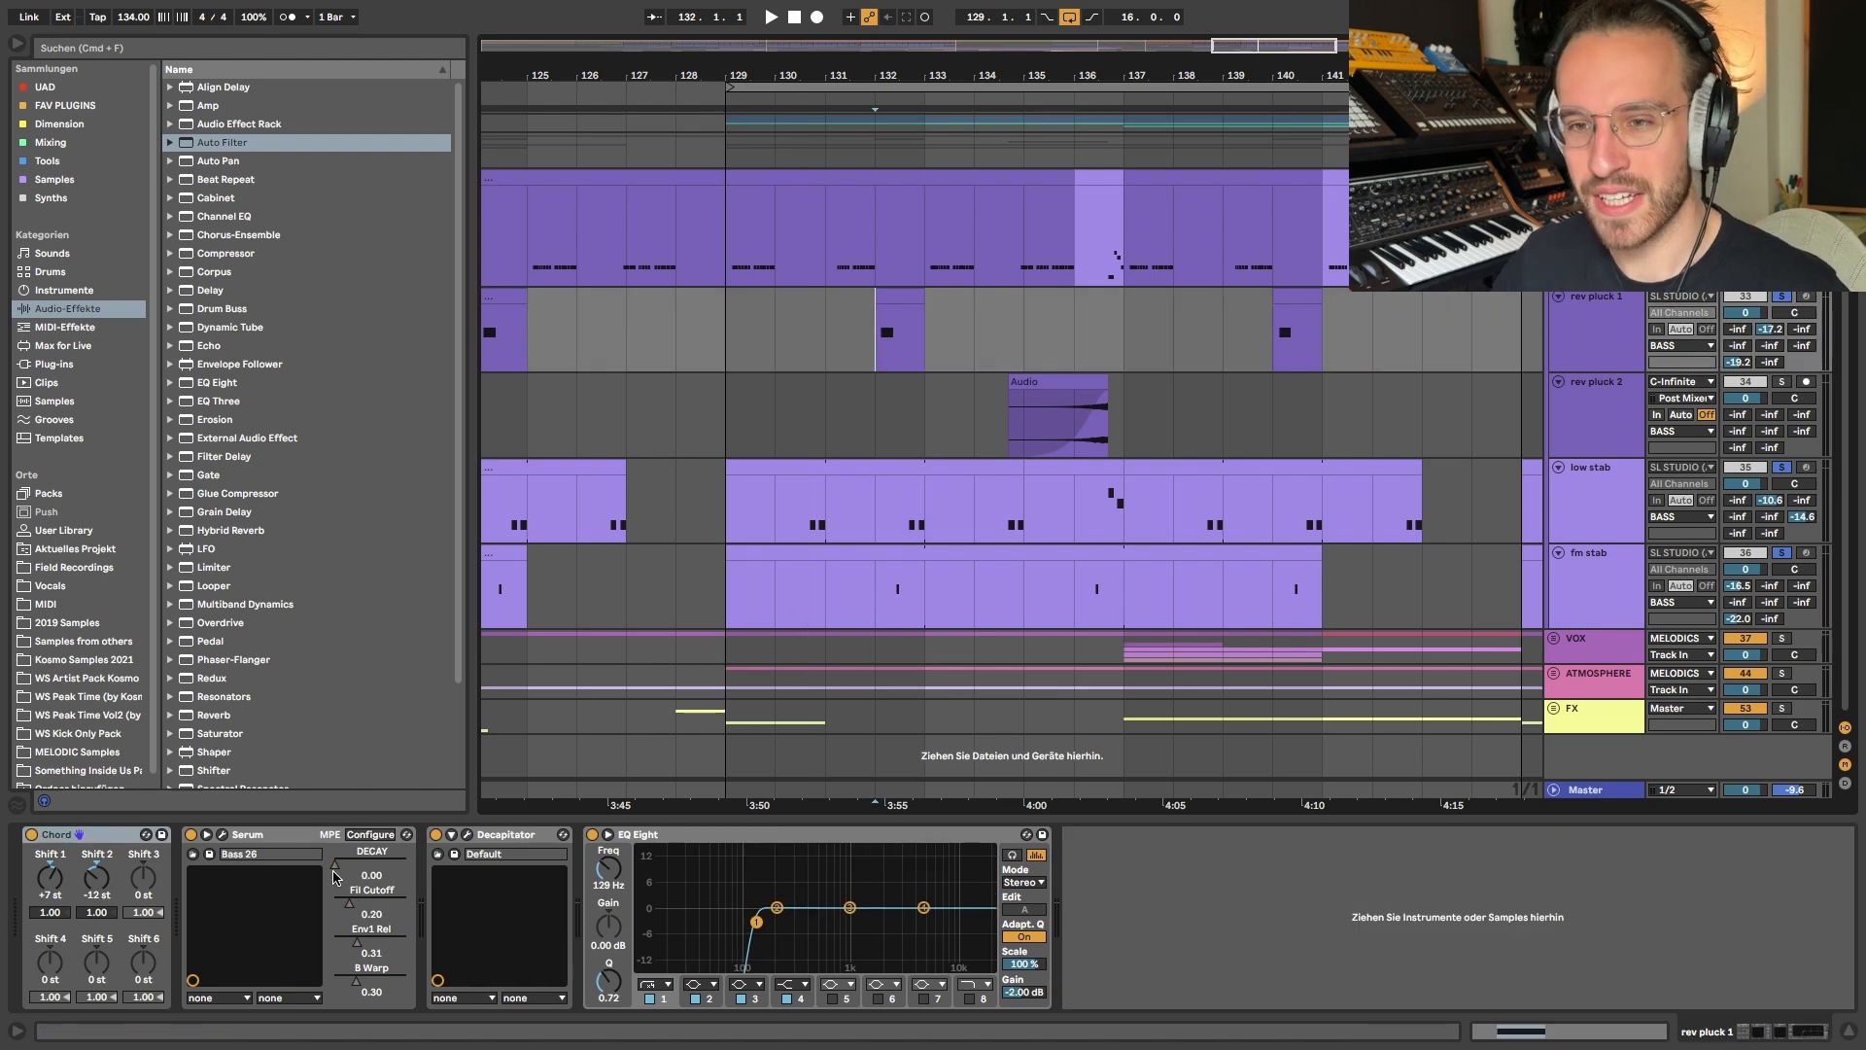
{"action": "left_click", "coordinate": [224, 836]}
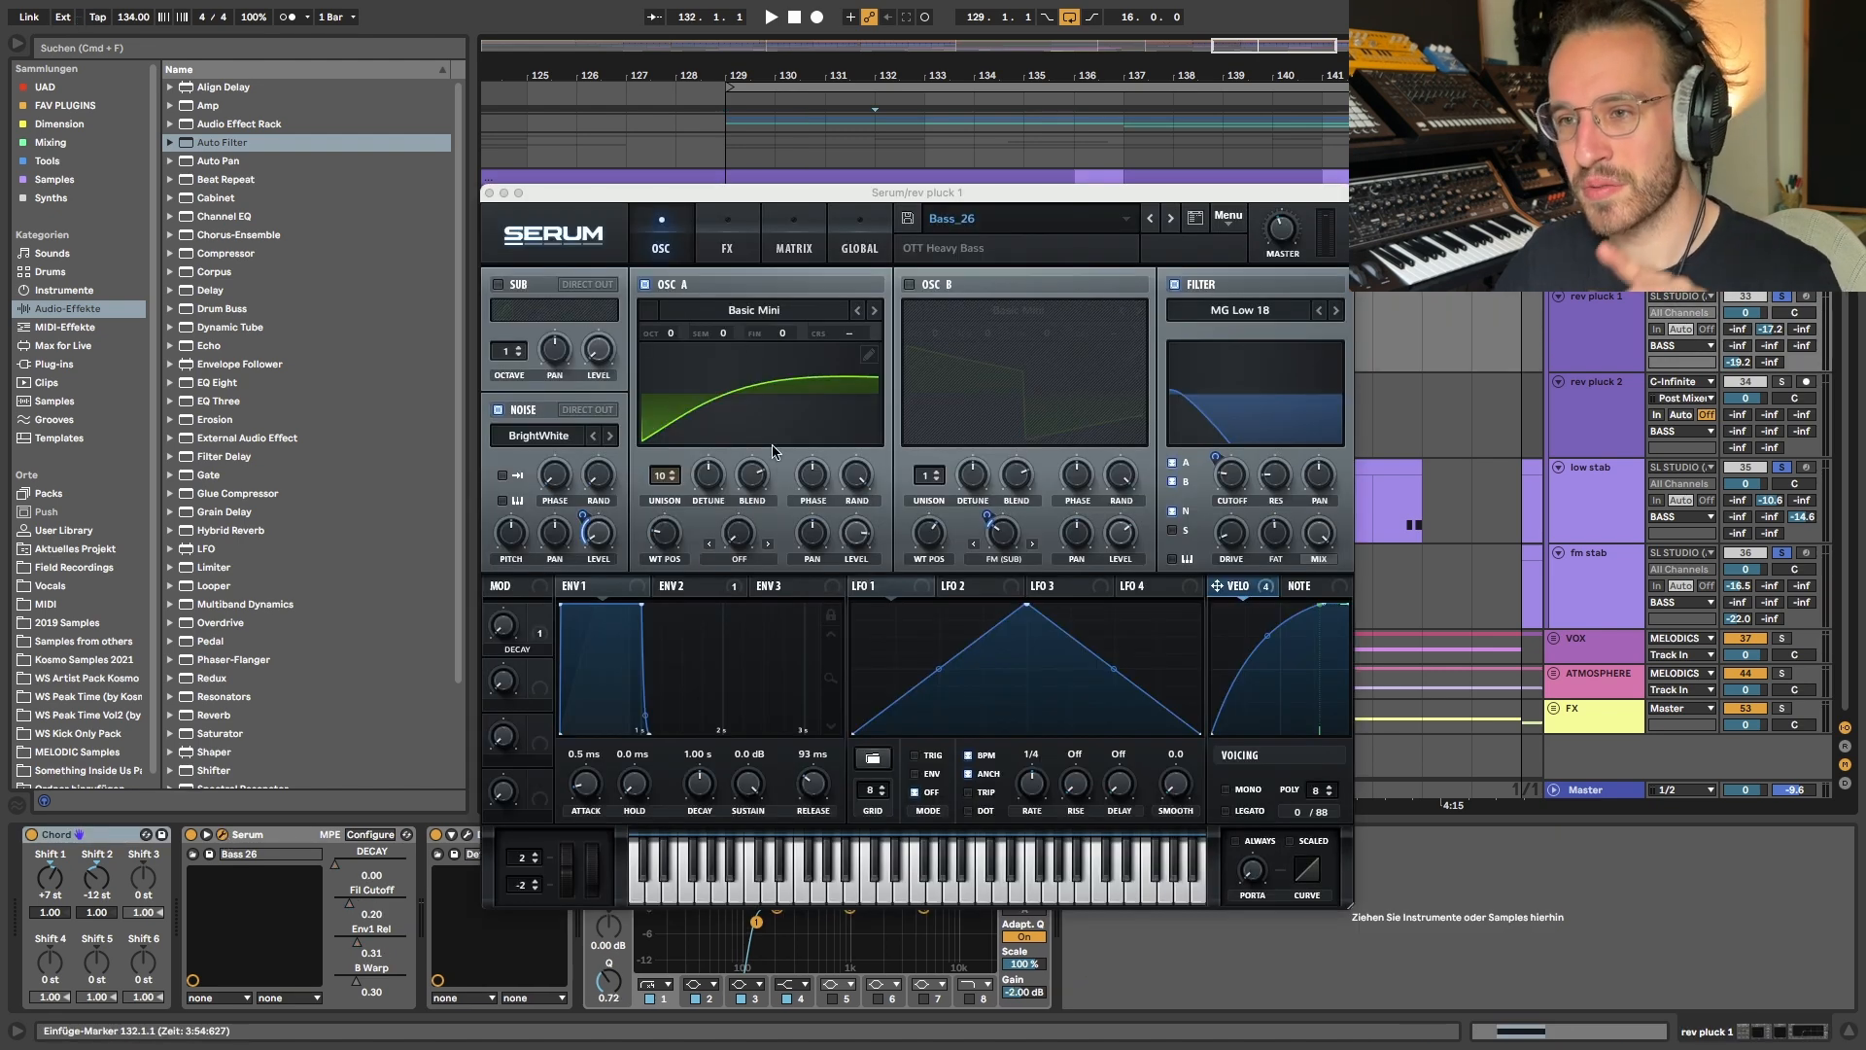
{"action": "left_click", "coordinate": [222, 836]}
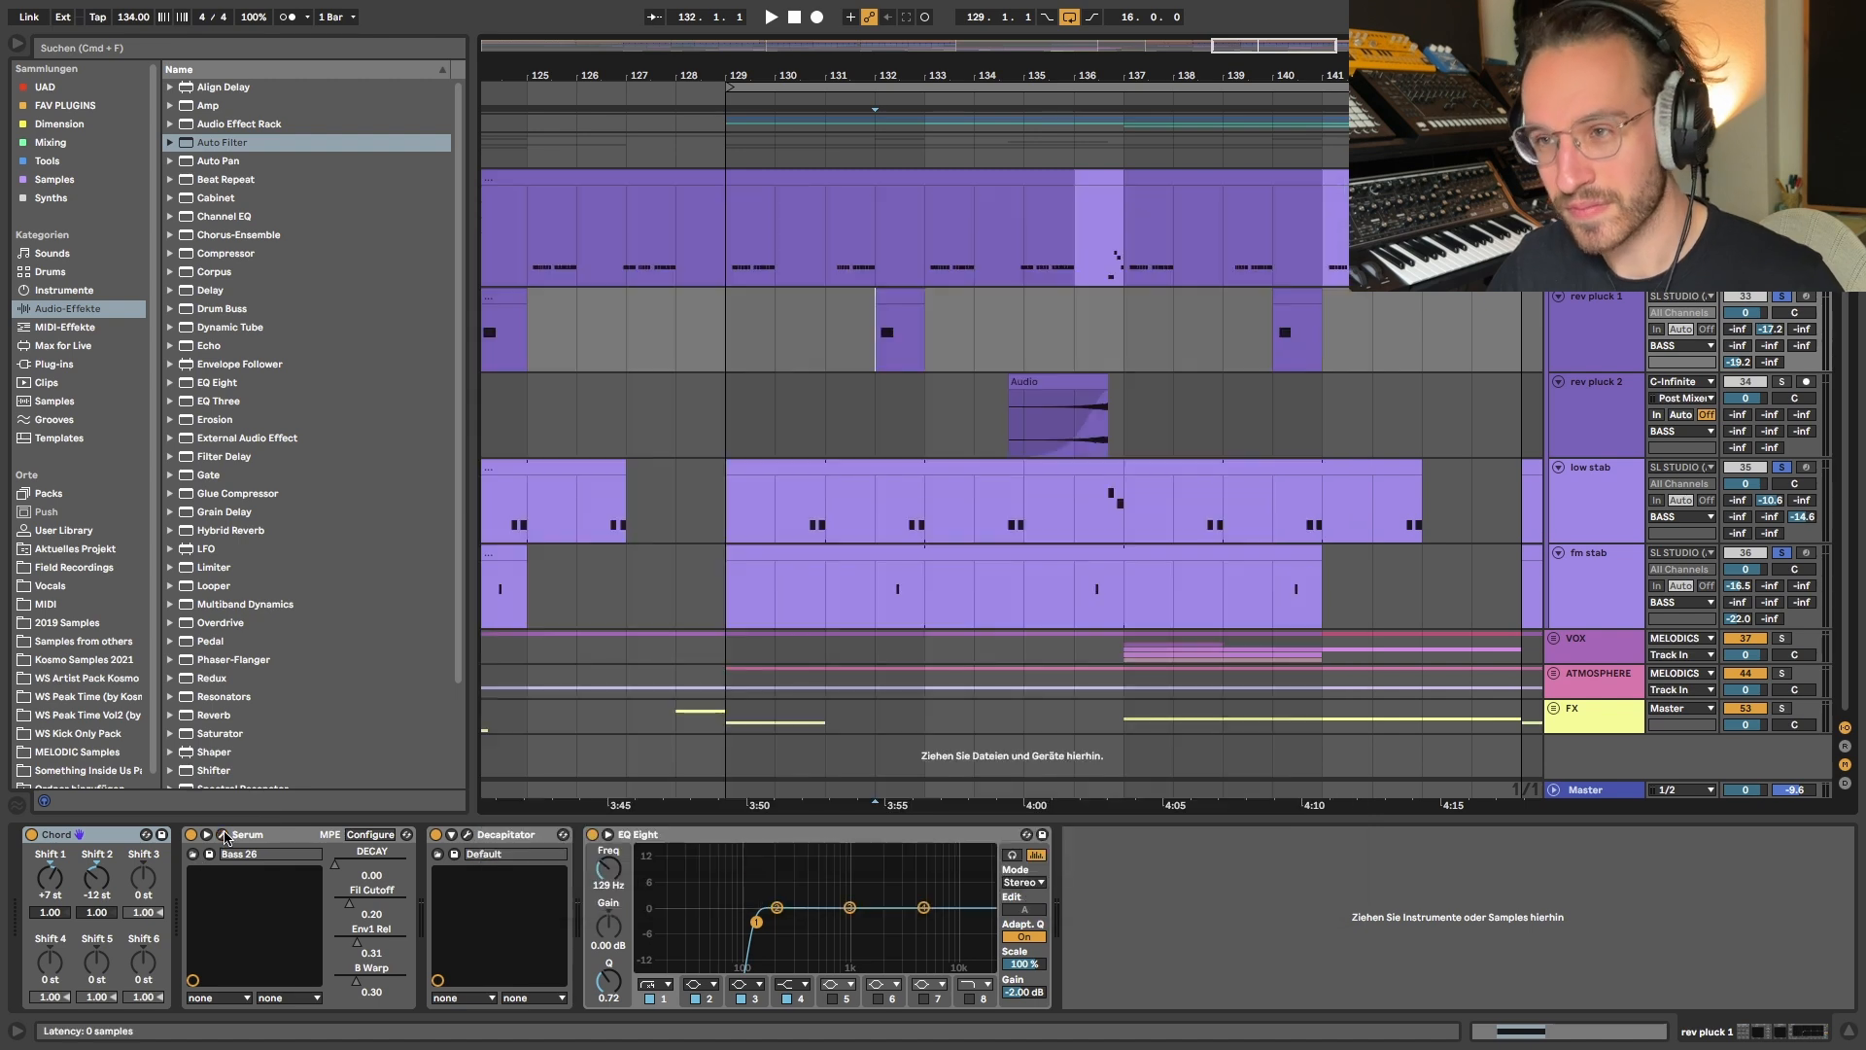
{"action": "key", "text": "space"}
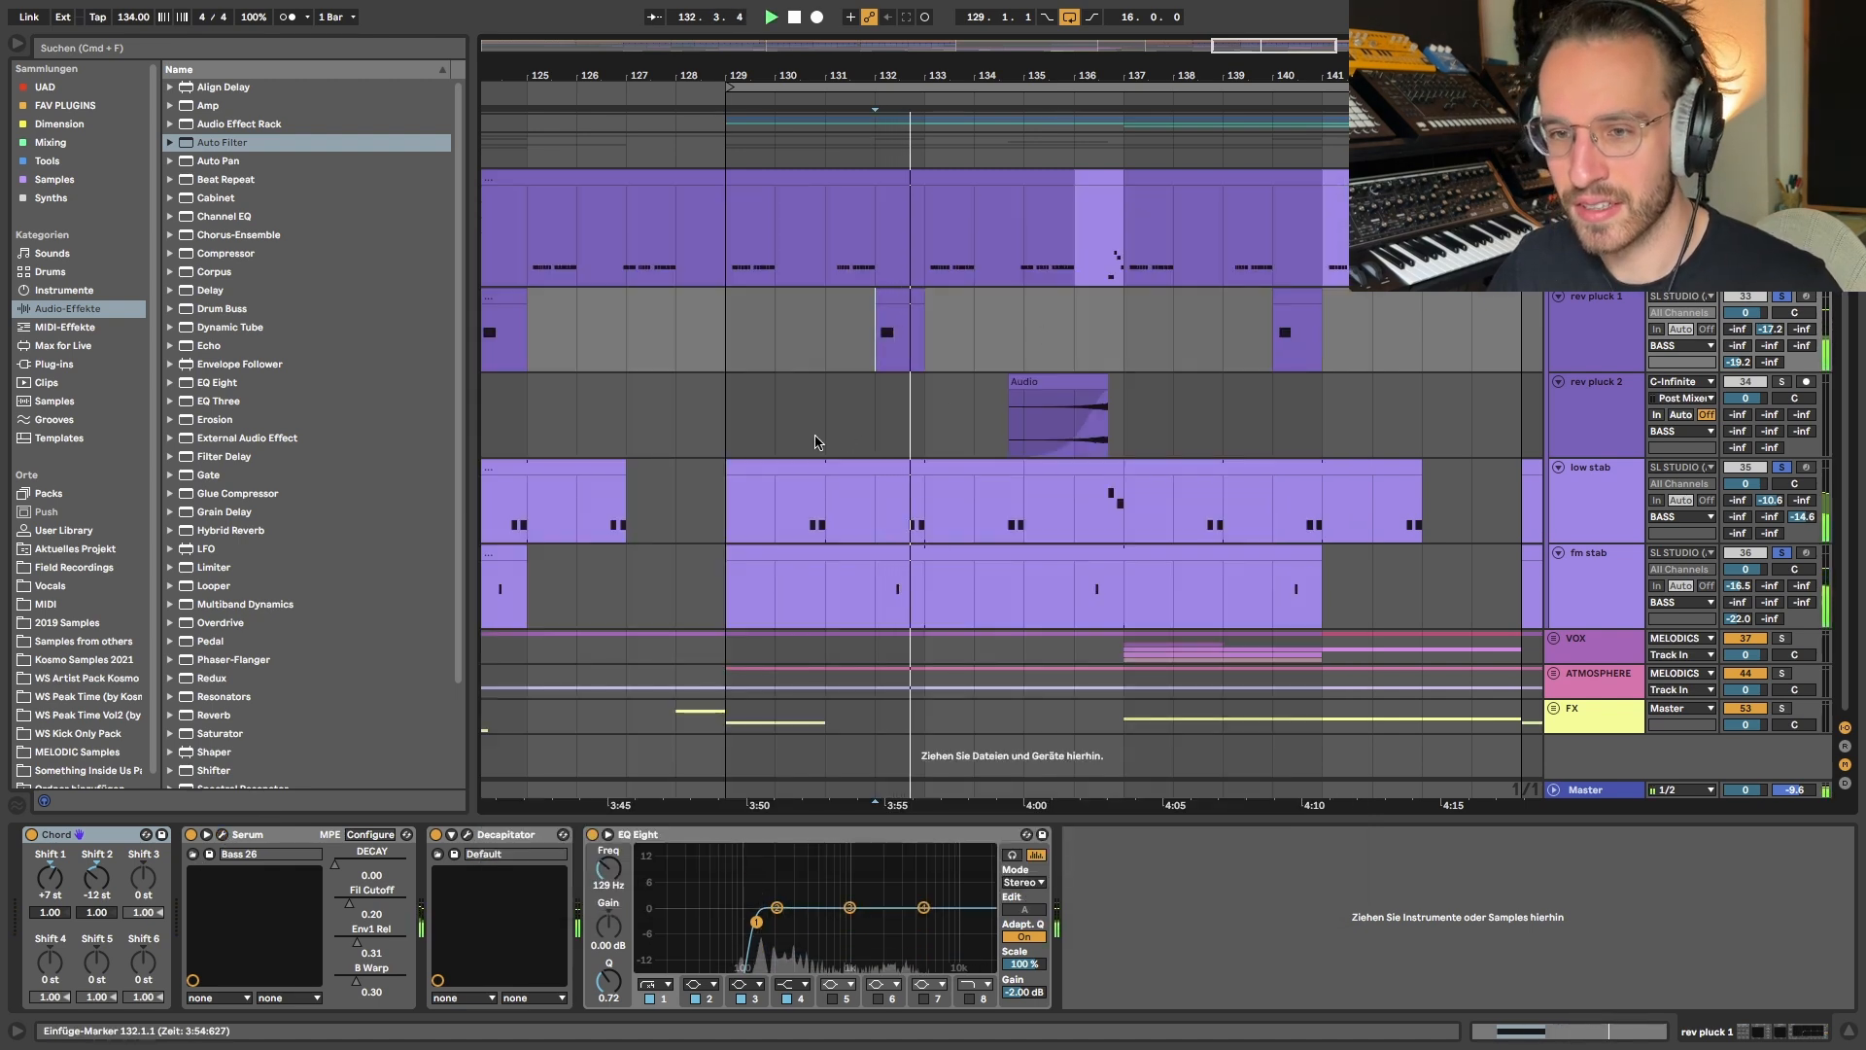
{"action": "scroll", "coordinate": [1004, 576], "scroll_direction": "left", "scroll_amount": 1}
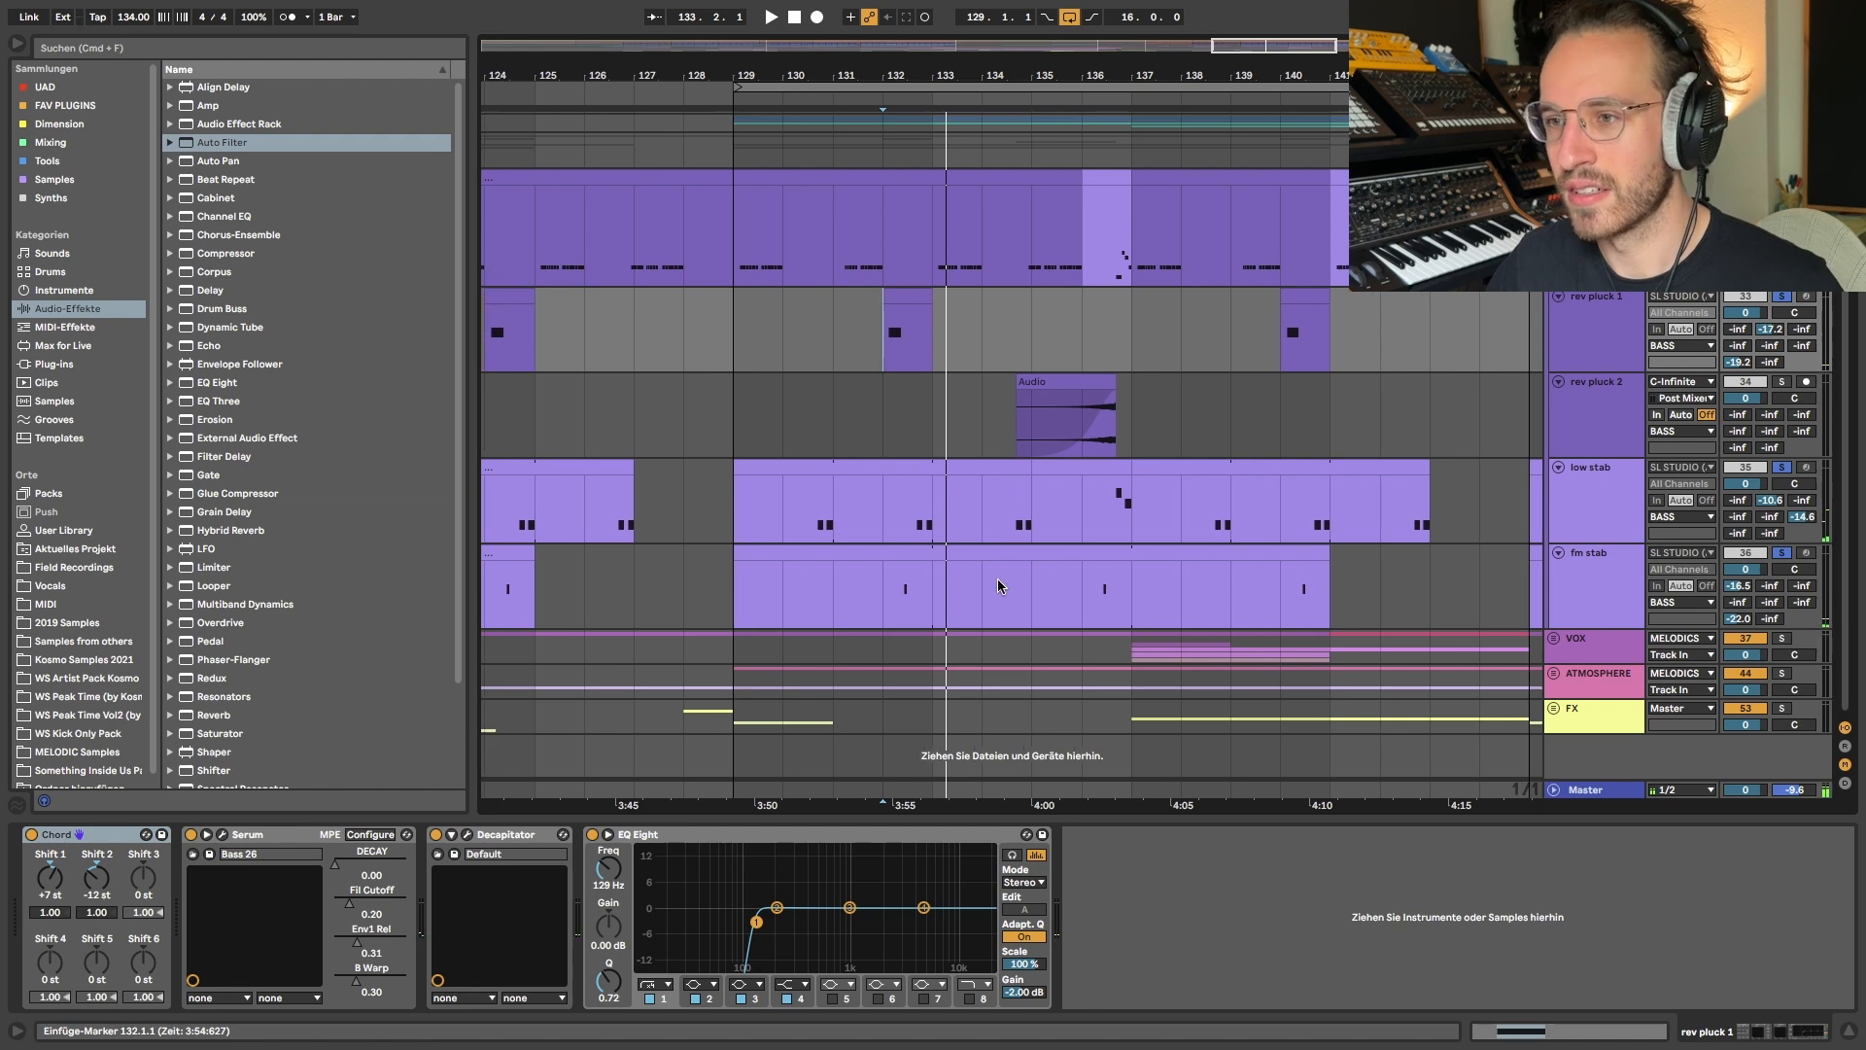
- Play the fm stab from bar 132 and inspect its Serum patch, closing the window
{"action": "scroll", "coordinate": [884, 568], "scroll_direction": "up", "scroll_amount": 5}
{"action": "left_click", "coordinate": [882, 585]}
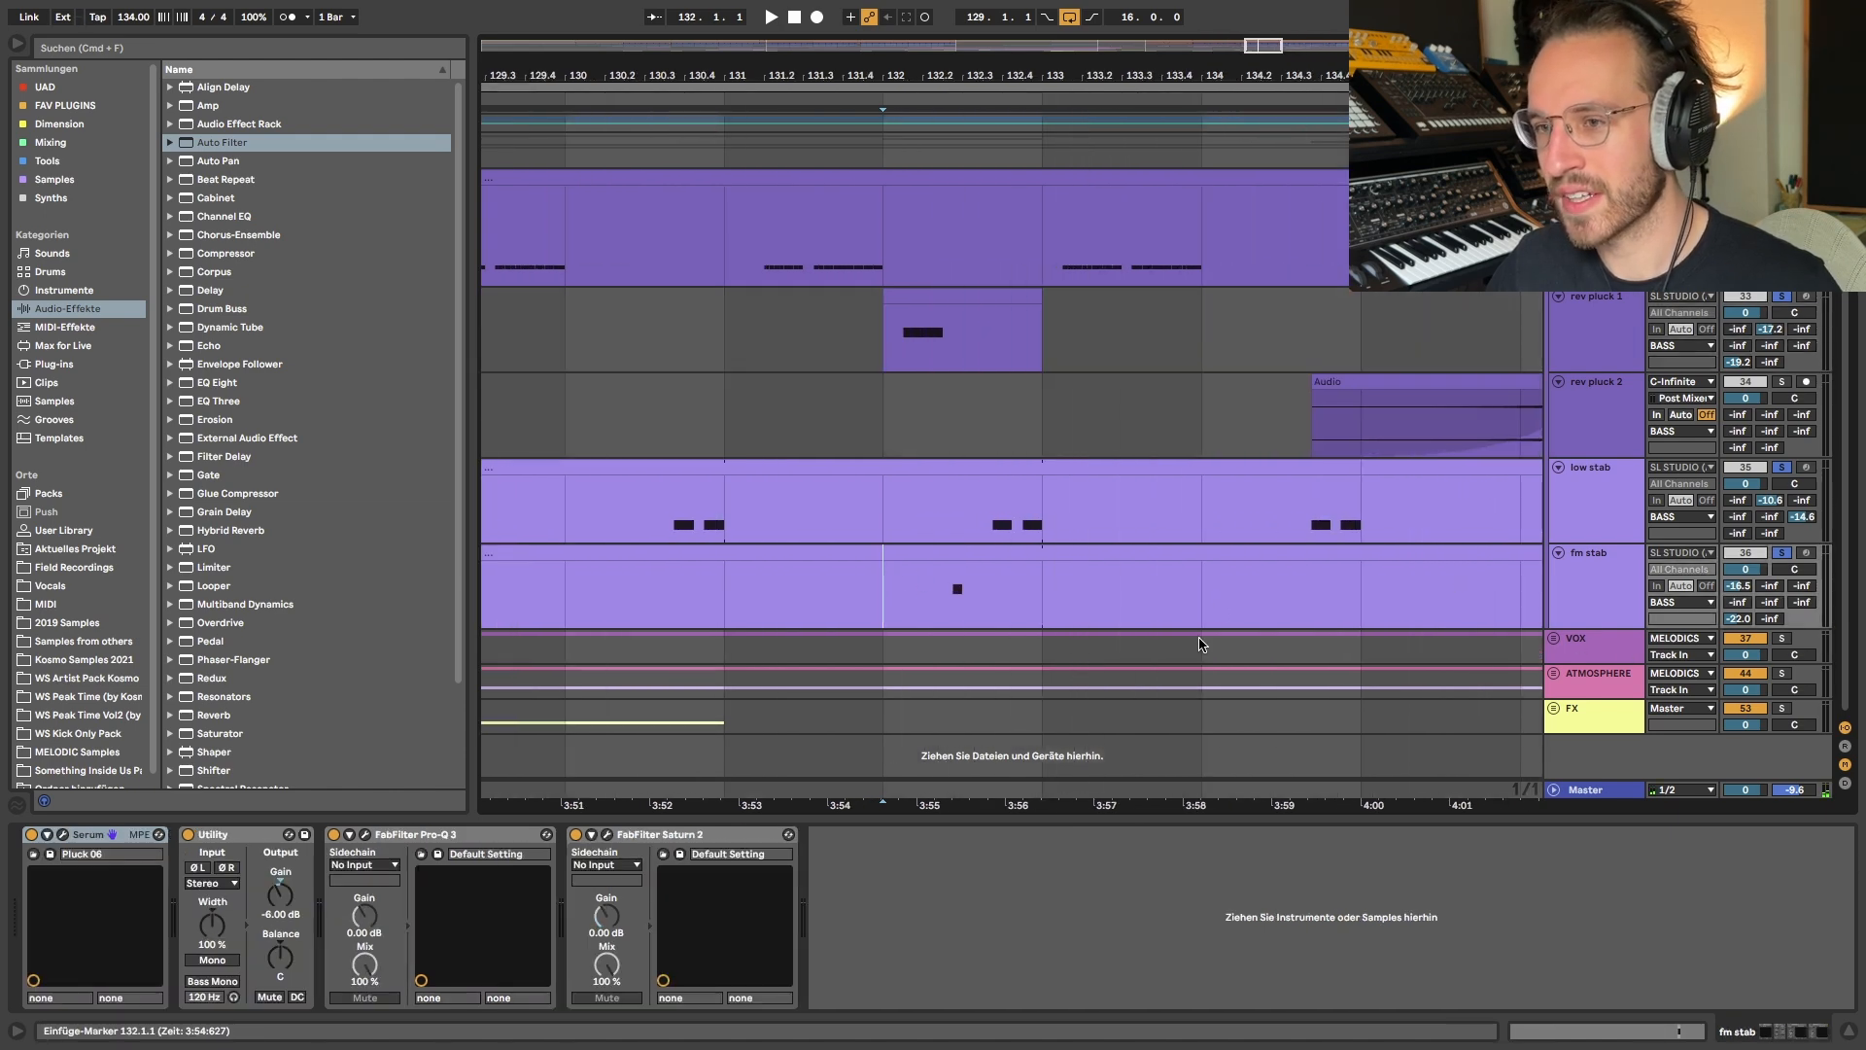
{"action": "scroll", "coordinate": [999, 428], "scroll_direction": "up", "scroll_amount": 5}
{"action": "key", "text": "space"}
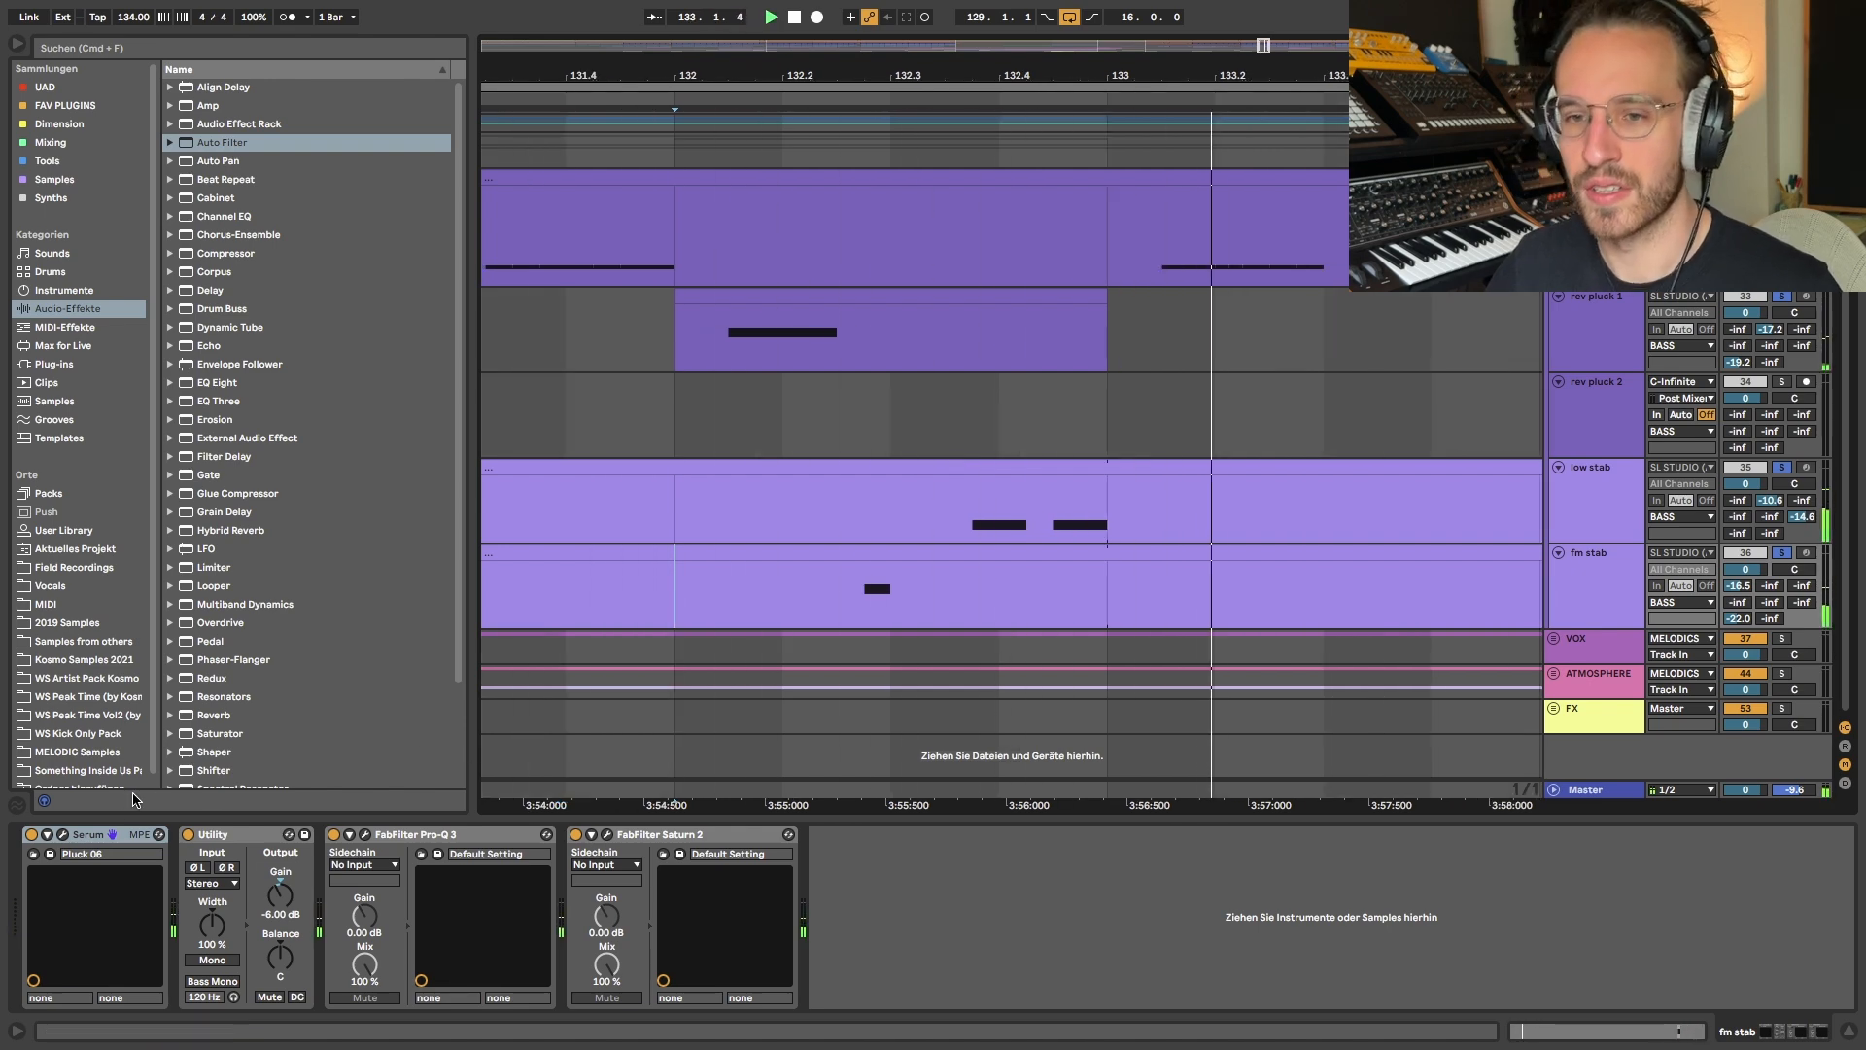
{"action": "left_click", "coordinate": [66, 835]}
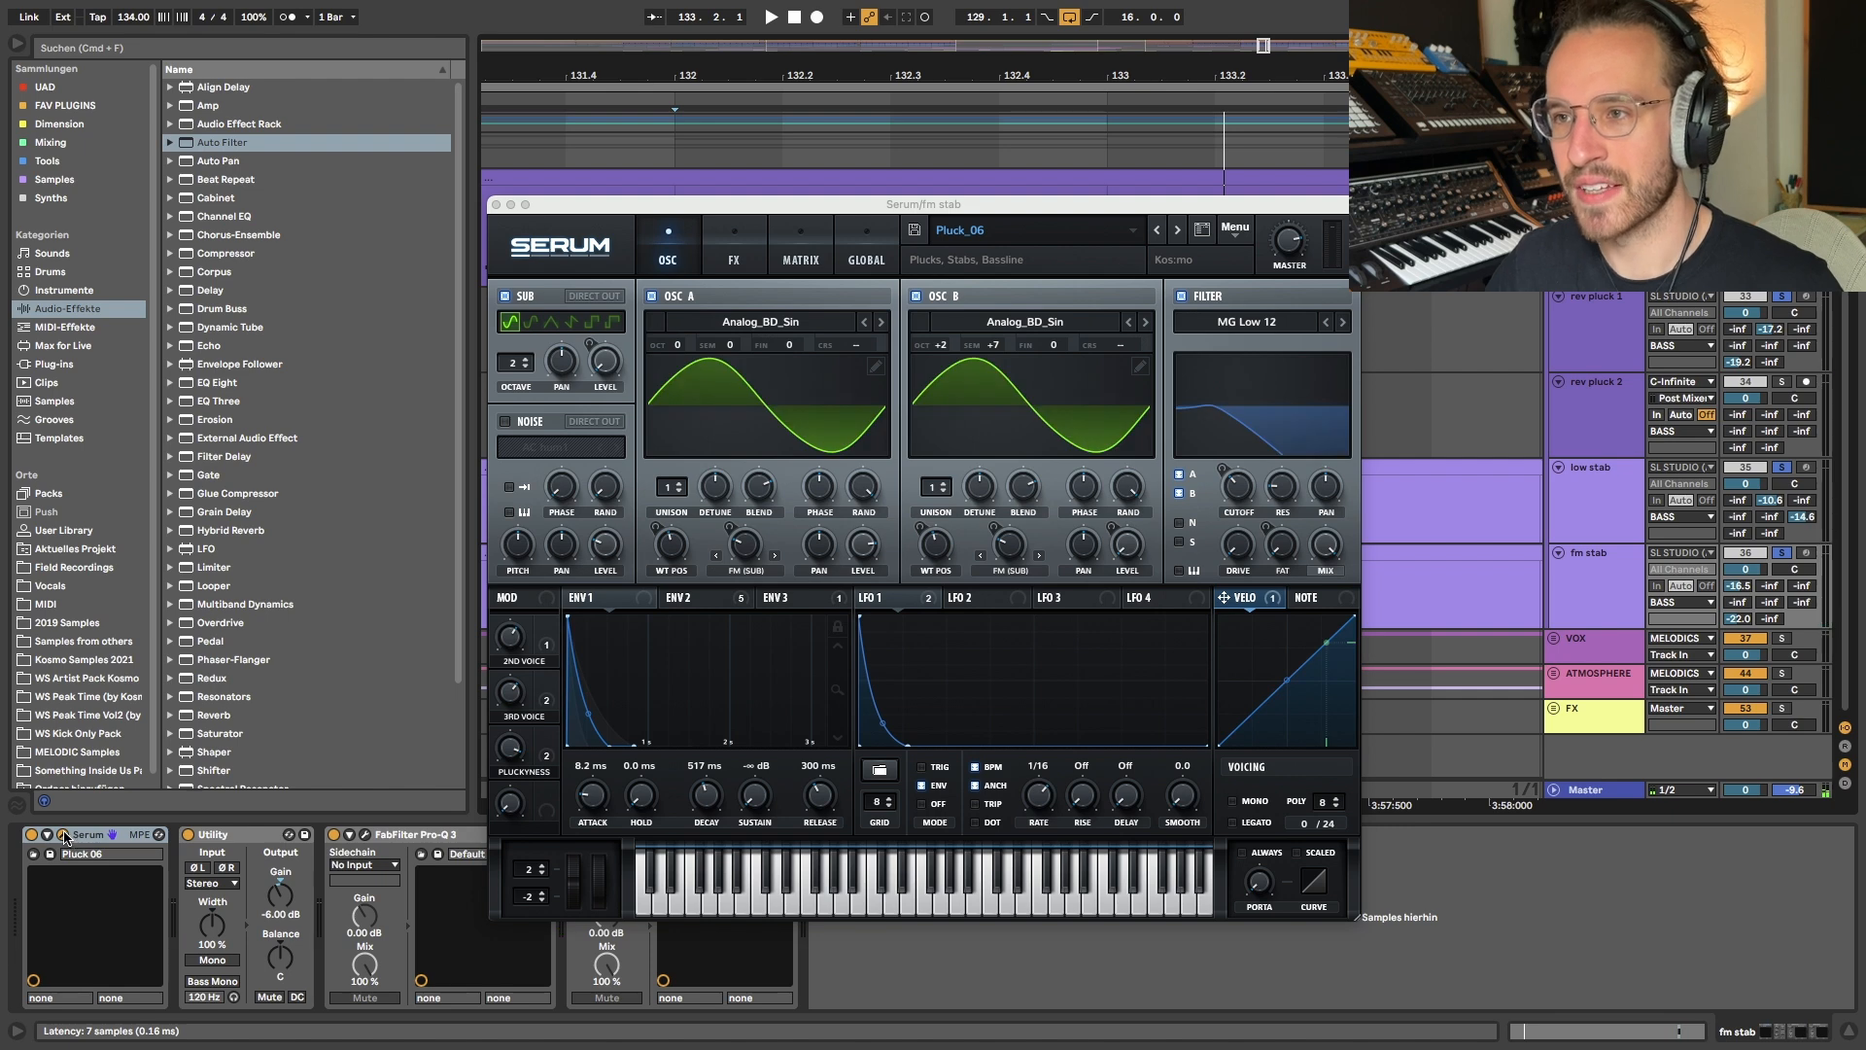
{"action": "left_click", "coordinate": [64, 836]}
- Highlight bar 132 from rev pluck 1 down to fm stab to show how the parts interact
{"action": "scroll", "coordinate": [699, 633], "scroll_direction": "down", "scroll_amount": 5}
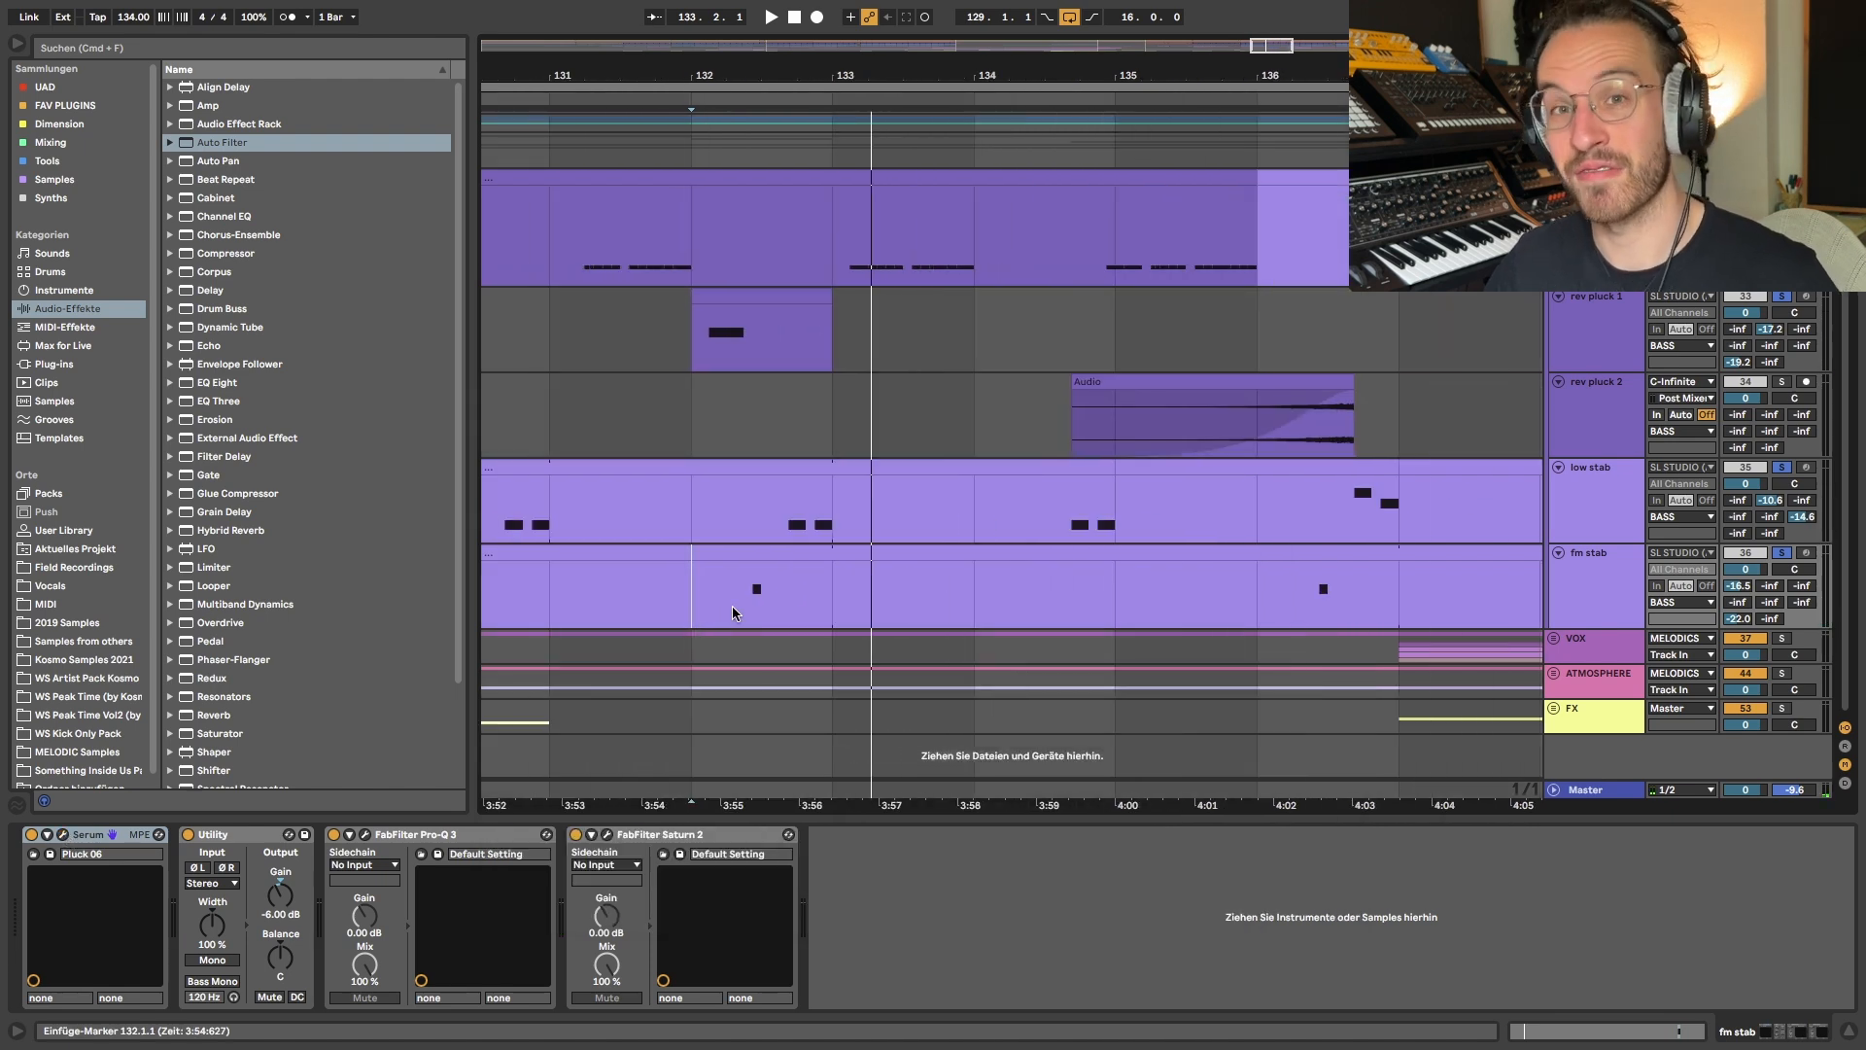
{"action": "scroll", "coordinate": [732, 605], "scroll_direction": "down", "scroll_amount": 3}
{"action": "left_click_drag", "start_coordinate": [724, 352], "coordinate": [777, 549]}
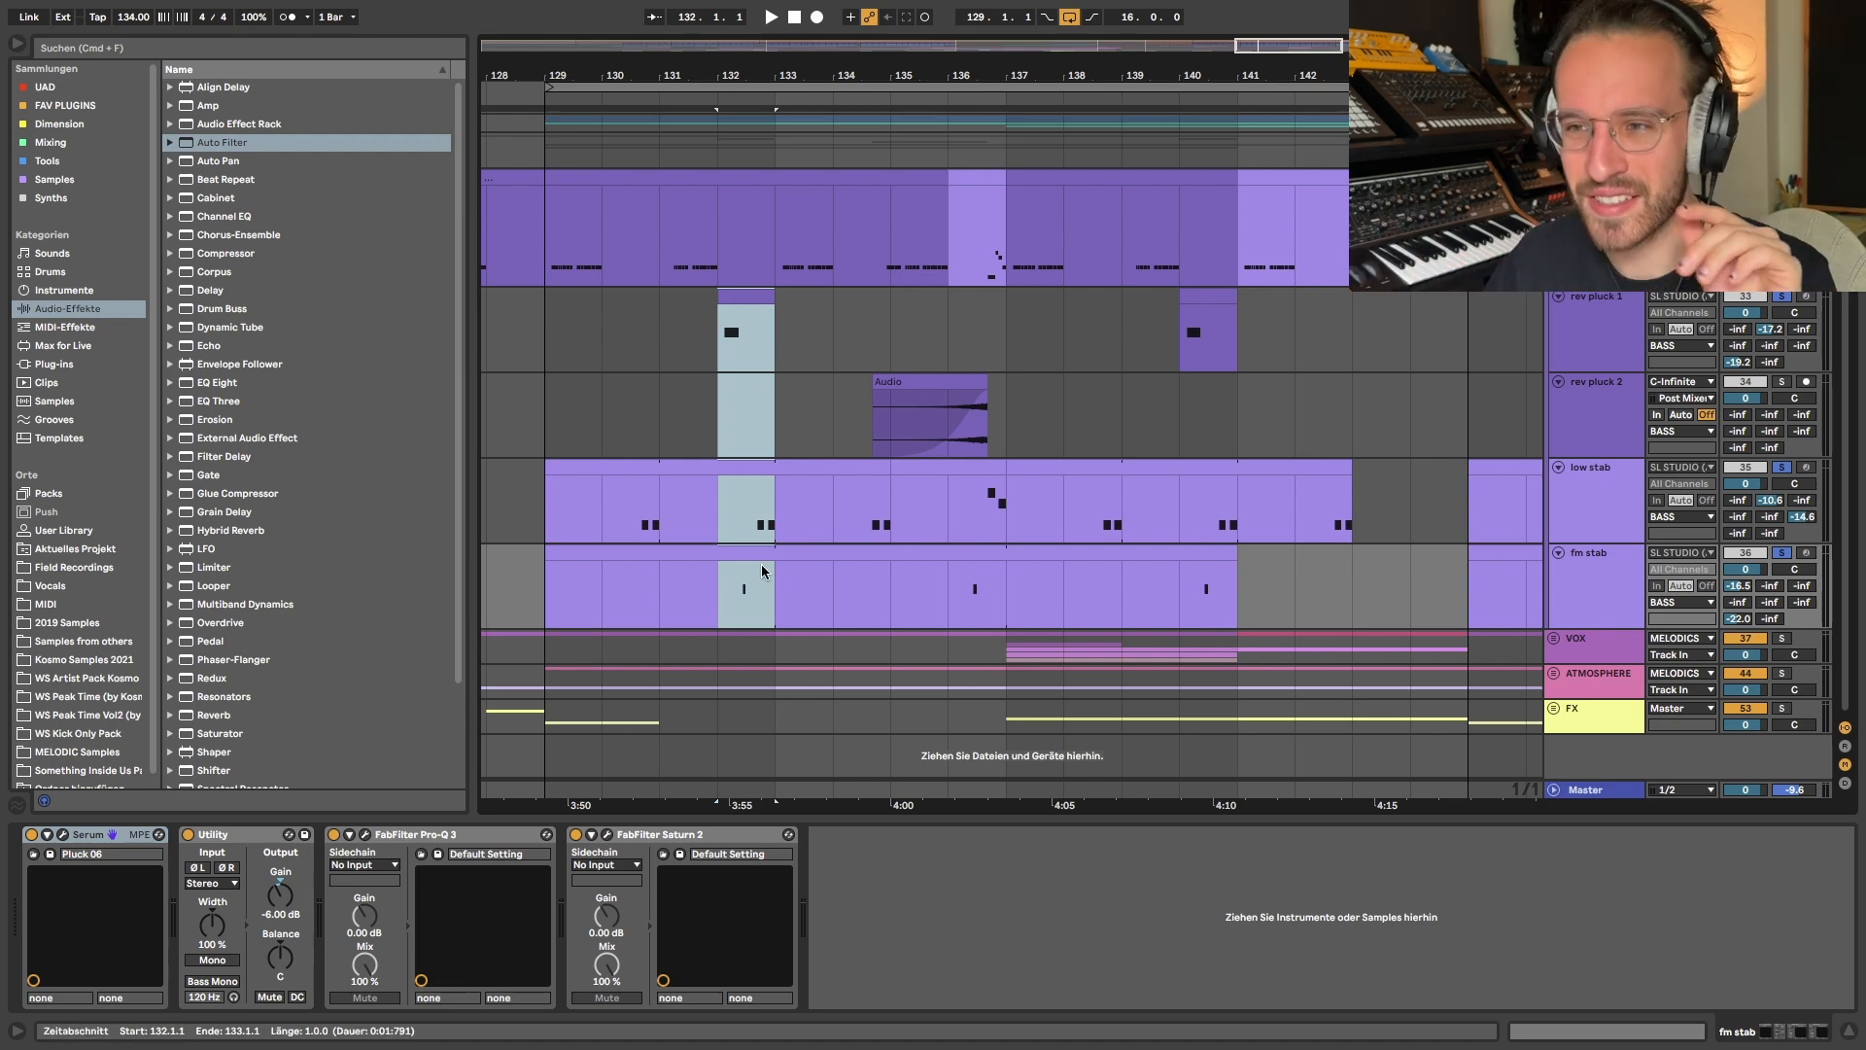
- Reopen the fm stab's Serum patch to examine its oscillators and close it
{"action": "left_click", "coordinate": [750, 576]}
{"action": "left_click", "coordinate": [62, 835]}
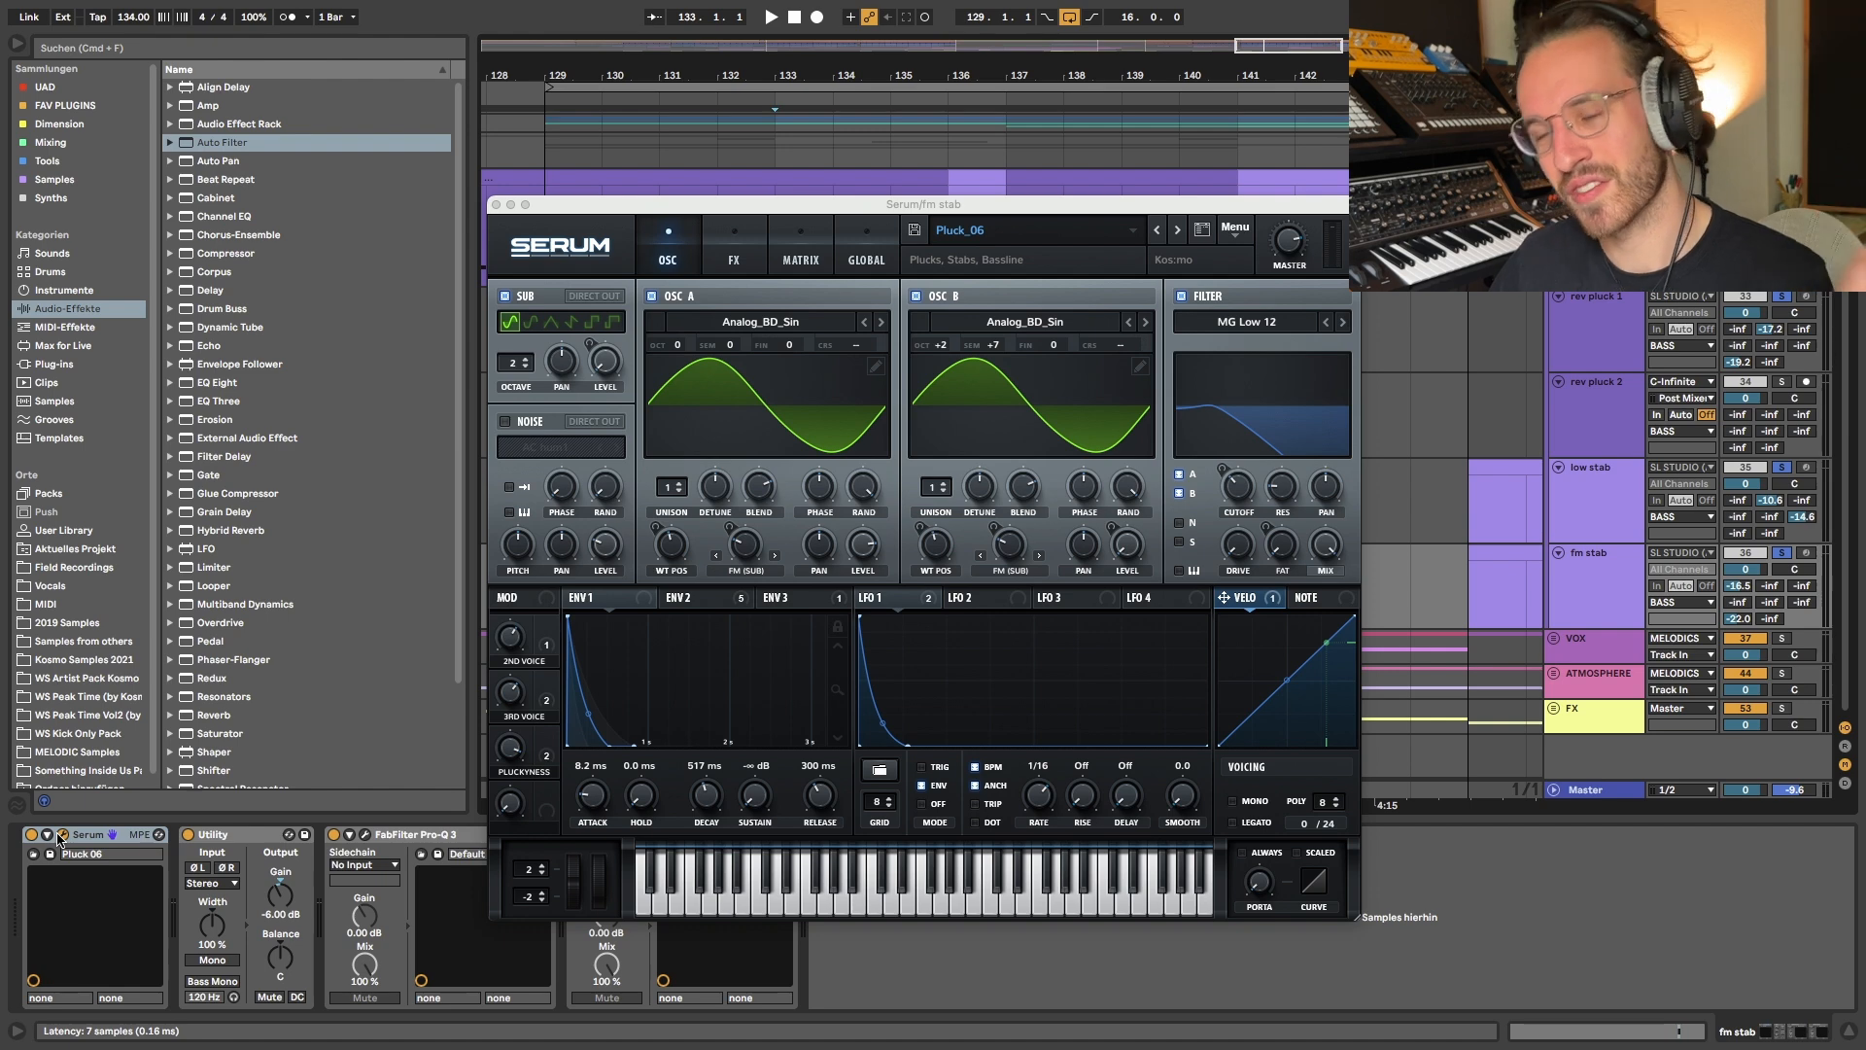
{"action": "left_click", "coordinate": [61, 836]}
- Solo rev pluck 2 as well, highlight its lane from the audio clip's start to bar 138, and play that passage
{"action": "scroll", "coordinate": [778, 433], "scroll_direction": "right", "scroll_amount": 1}
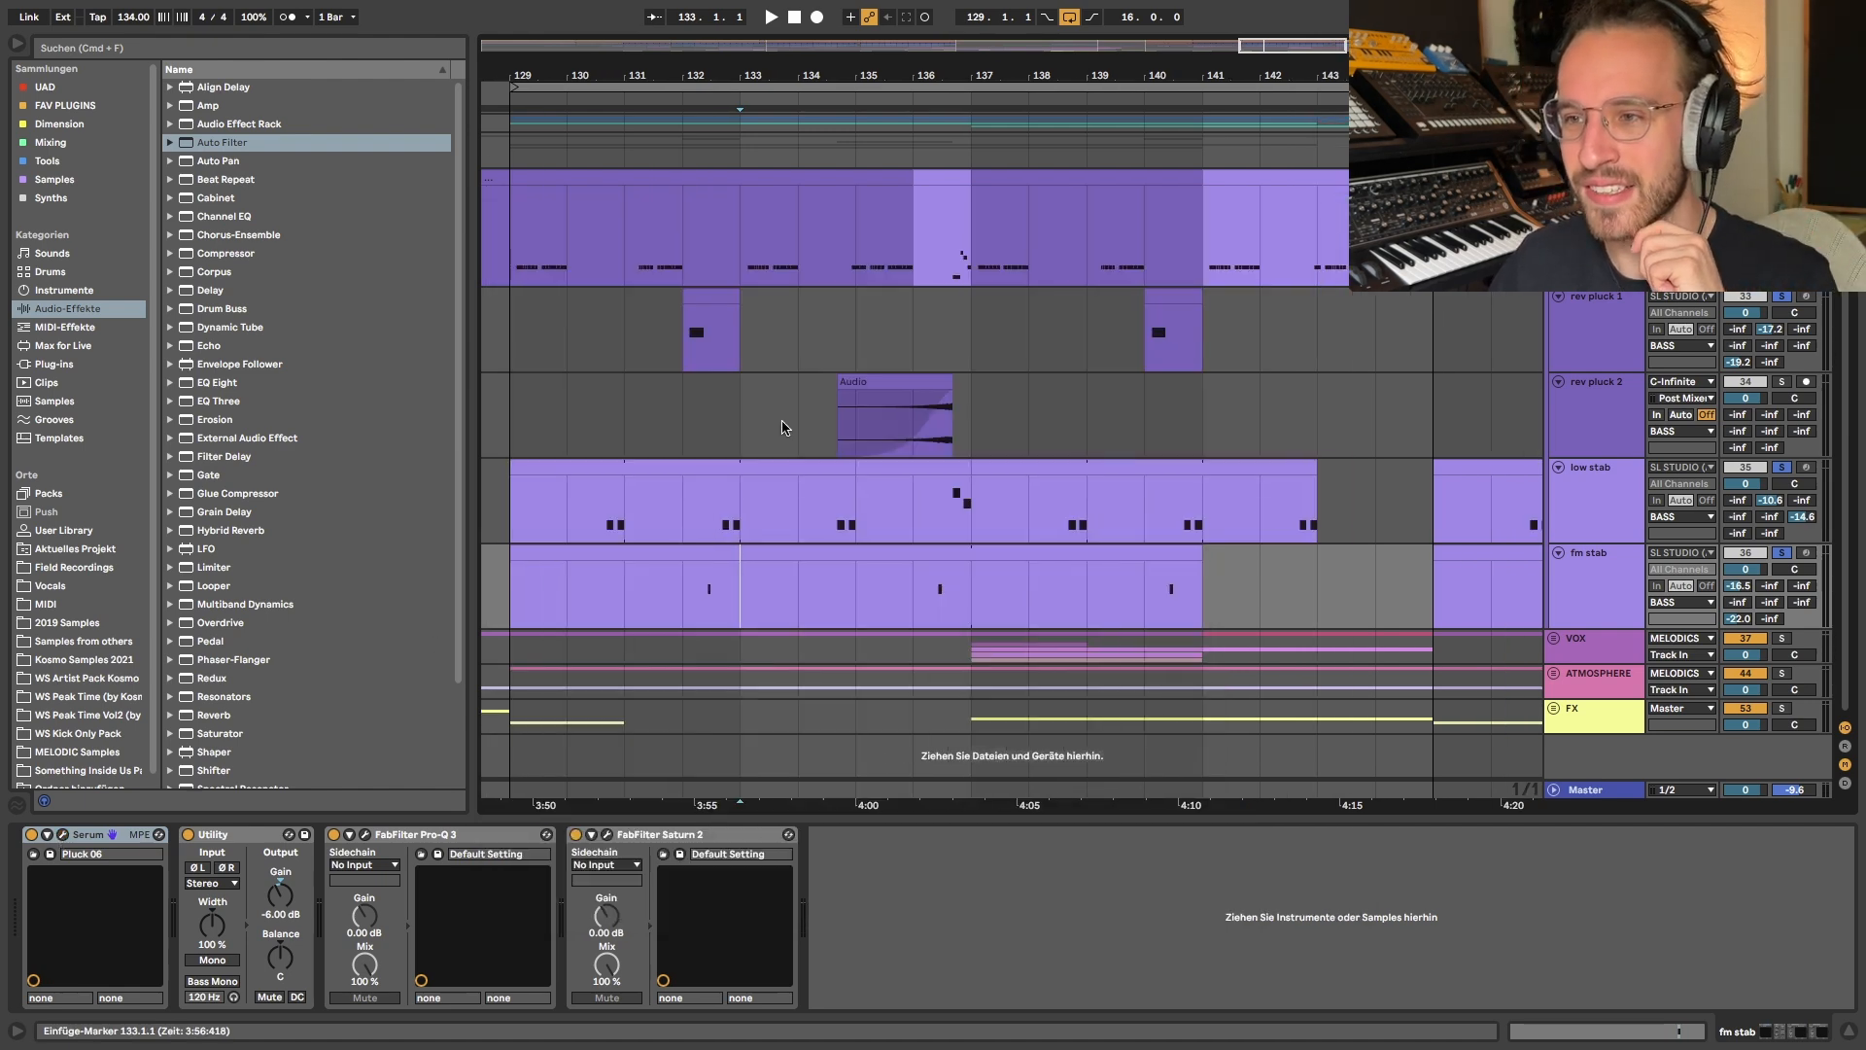
{"action": "scroll", "coordinate": [785, 426], "scroll_direction": "down", "scroll_amount": 3}
{"action": "left_click", "coordinate": [887, 390]}
{"action": "scroll", "coordinate": [851, 408], "scroll_direction": "up", "scroll_amount": 3}
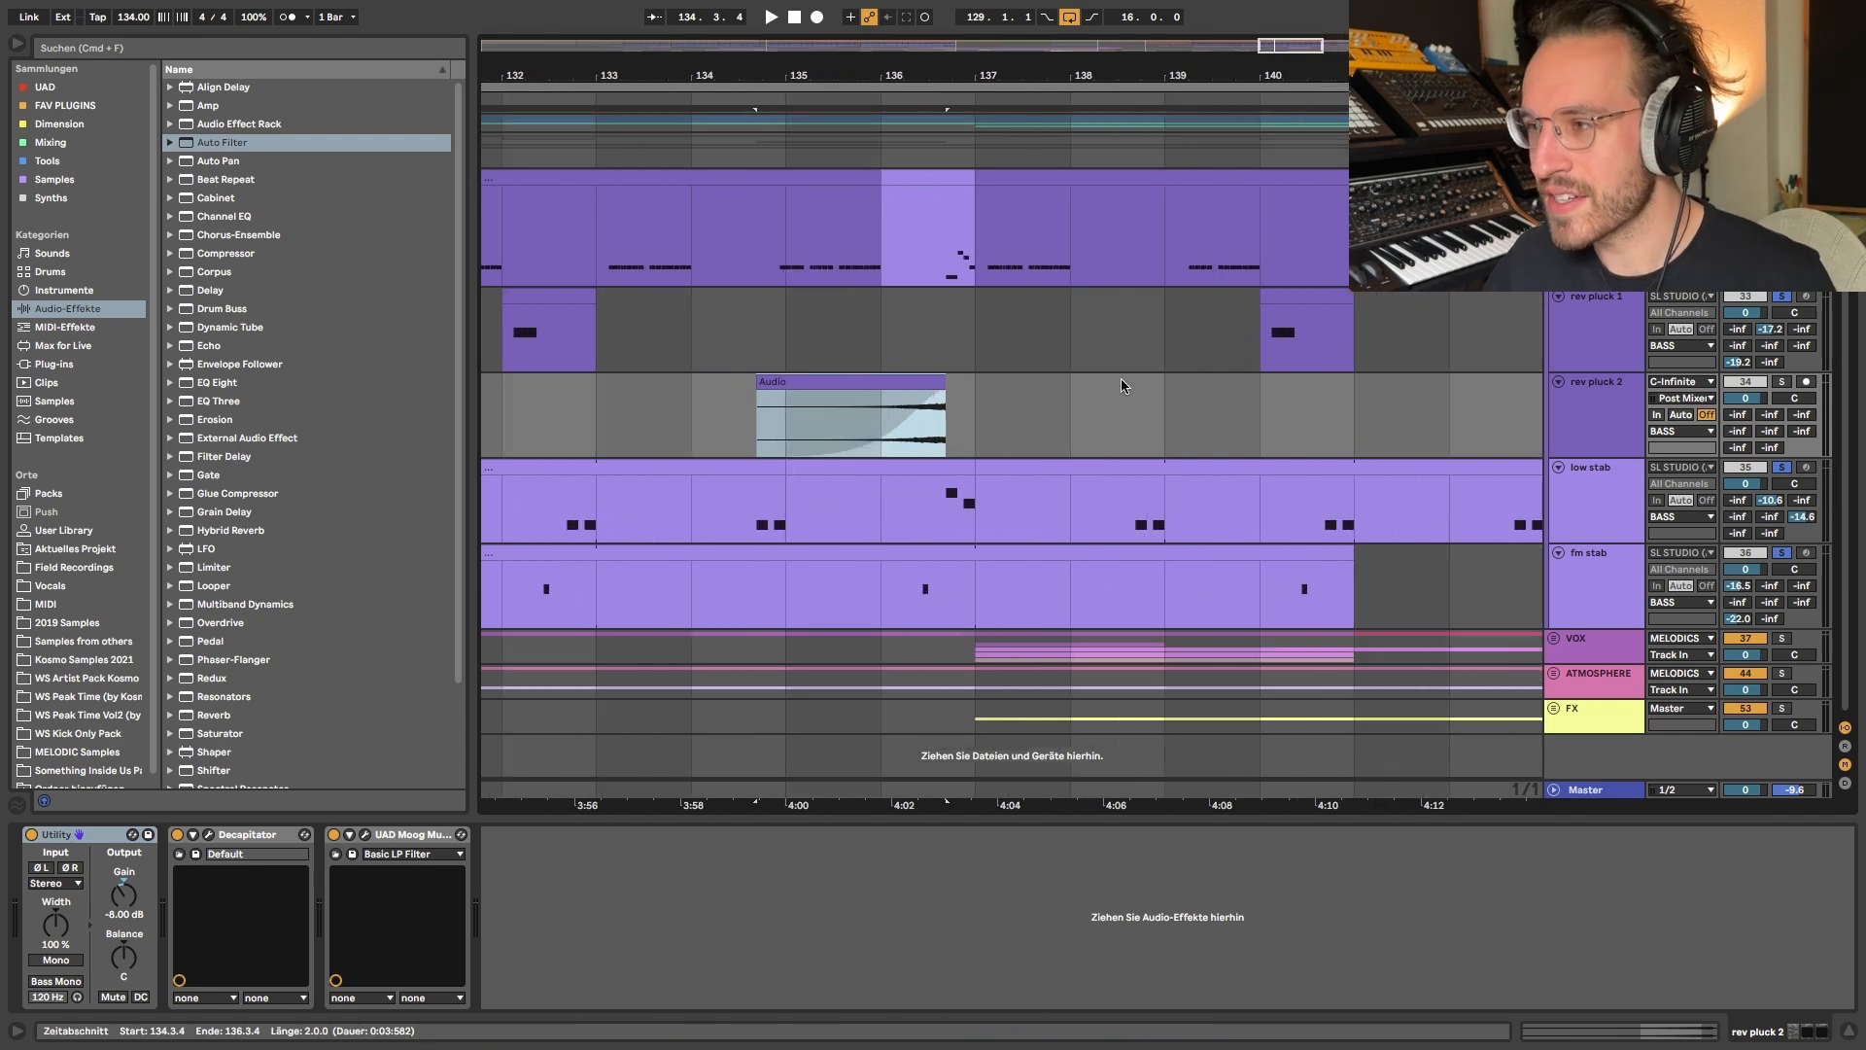
{"action": "scroll", "coordinate": [789, 445], "scroll_direction": "left", "scroll_amount": 2}
{"action": "left_click_drag", "start_coordinate": [855, 431], "coordinate": [1144, 437]}
{"action": "left_click_drag", "start_coordinate": [858, 425], "coordinate": [1156, 424]}
{"action": "key", "text": "space"}
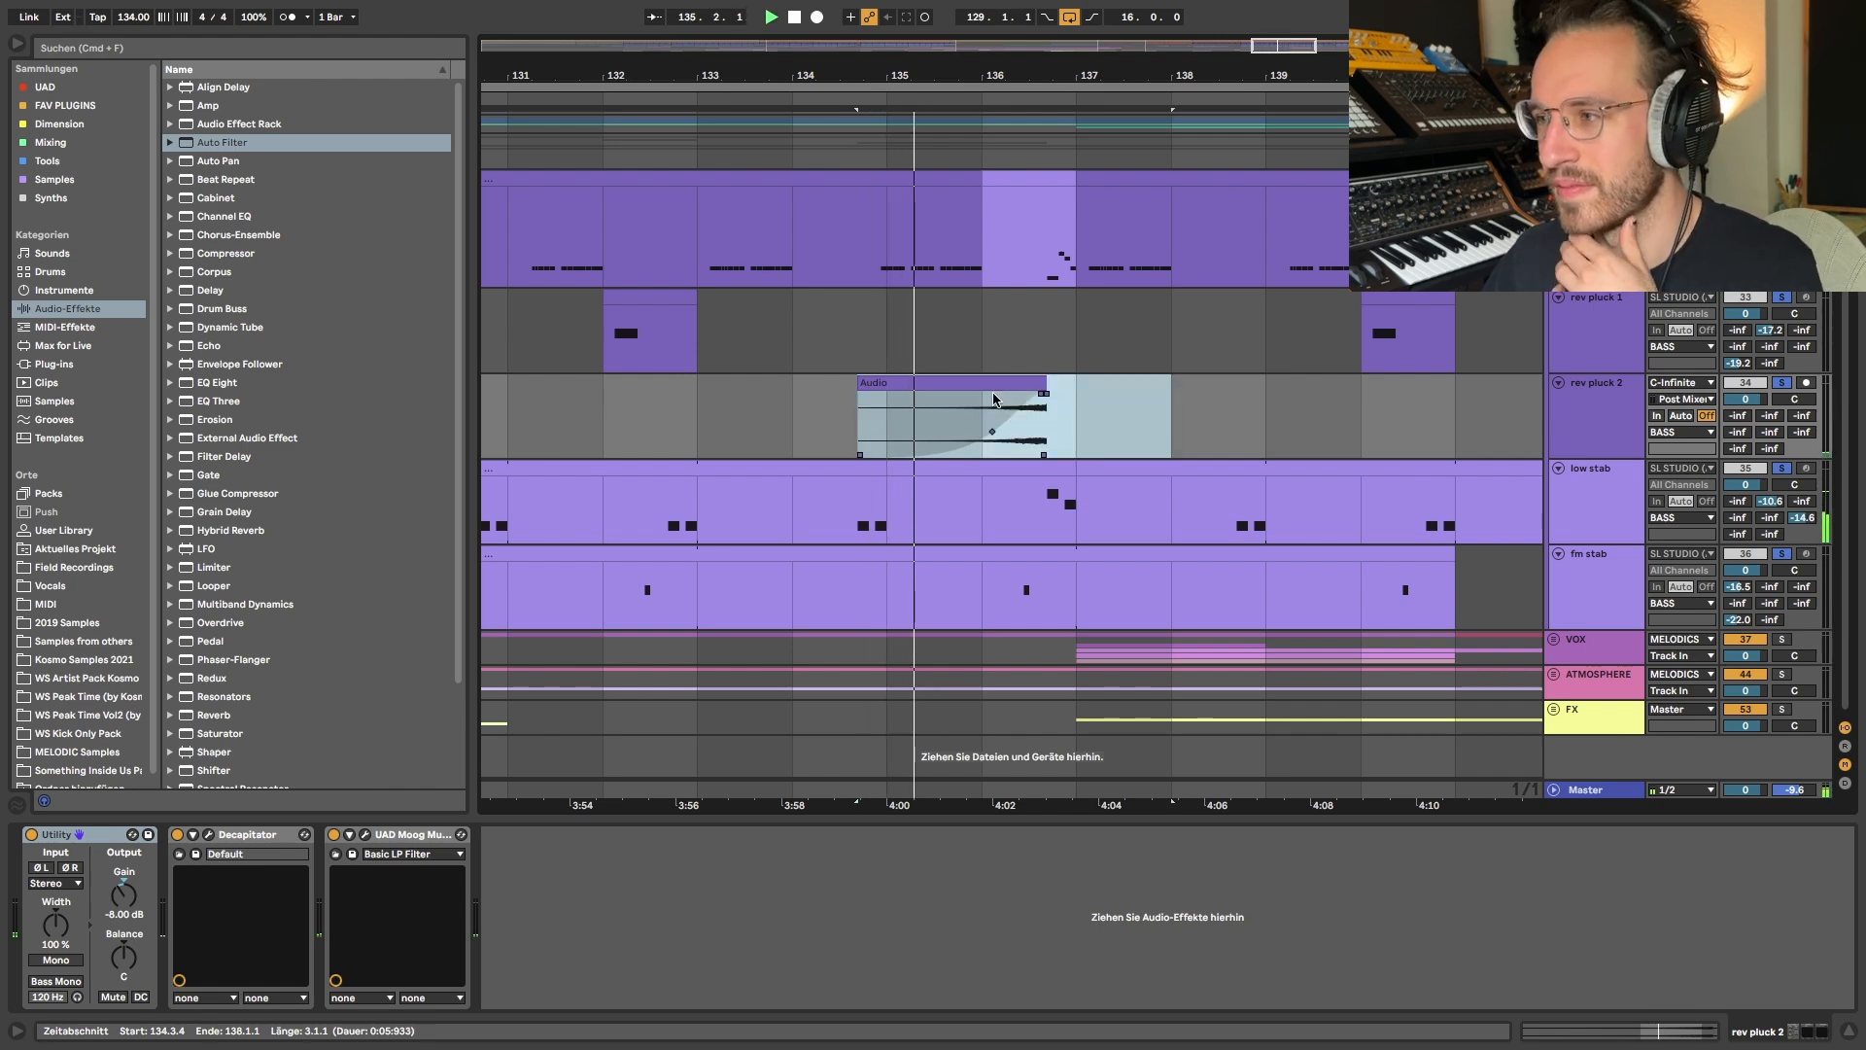
{"action": "scroll", "coordinate": [993, 399], "scroll_direction": "down", "scroll_amount": 3}
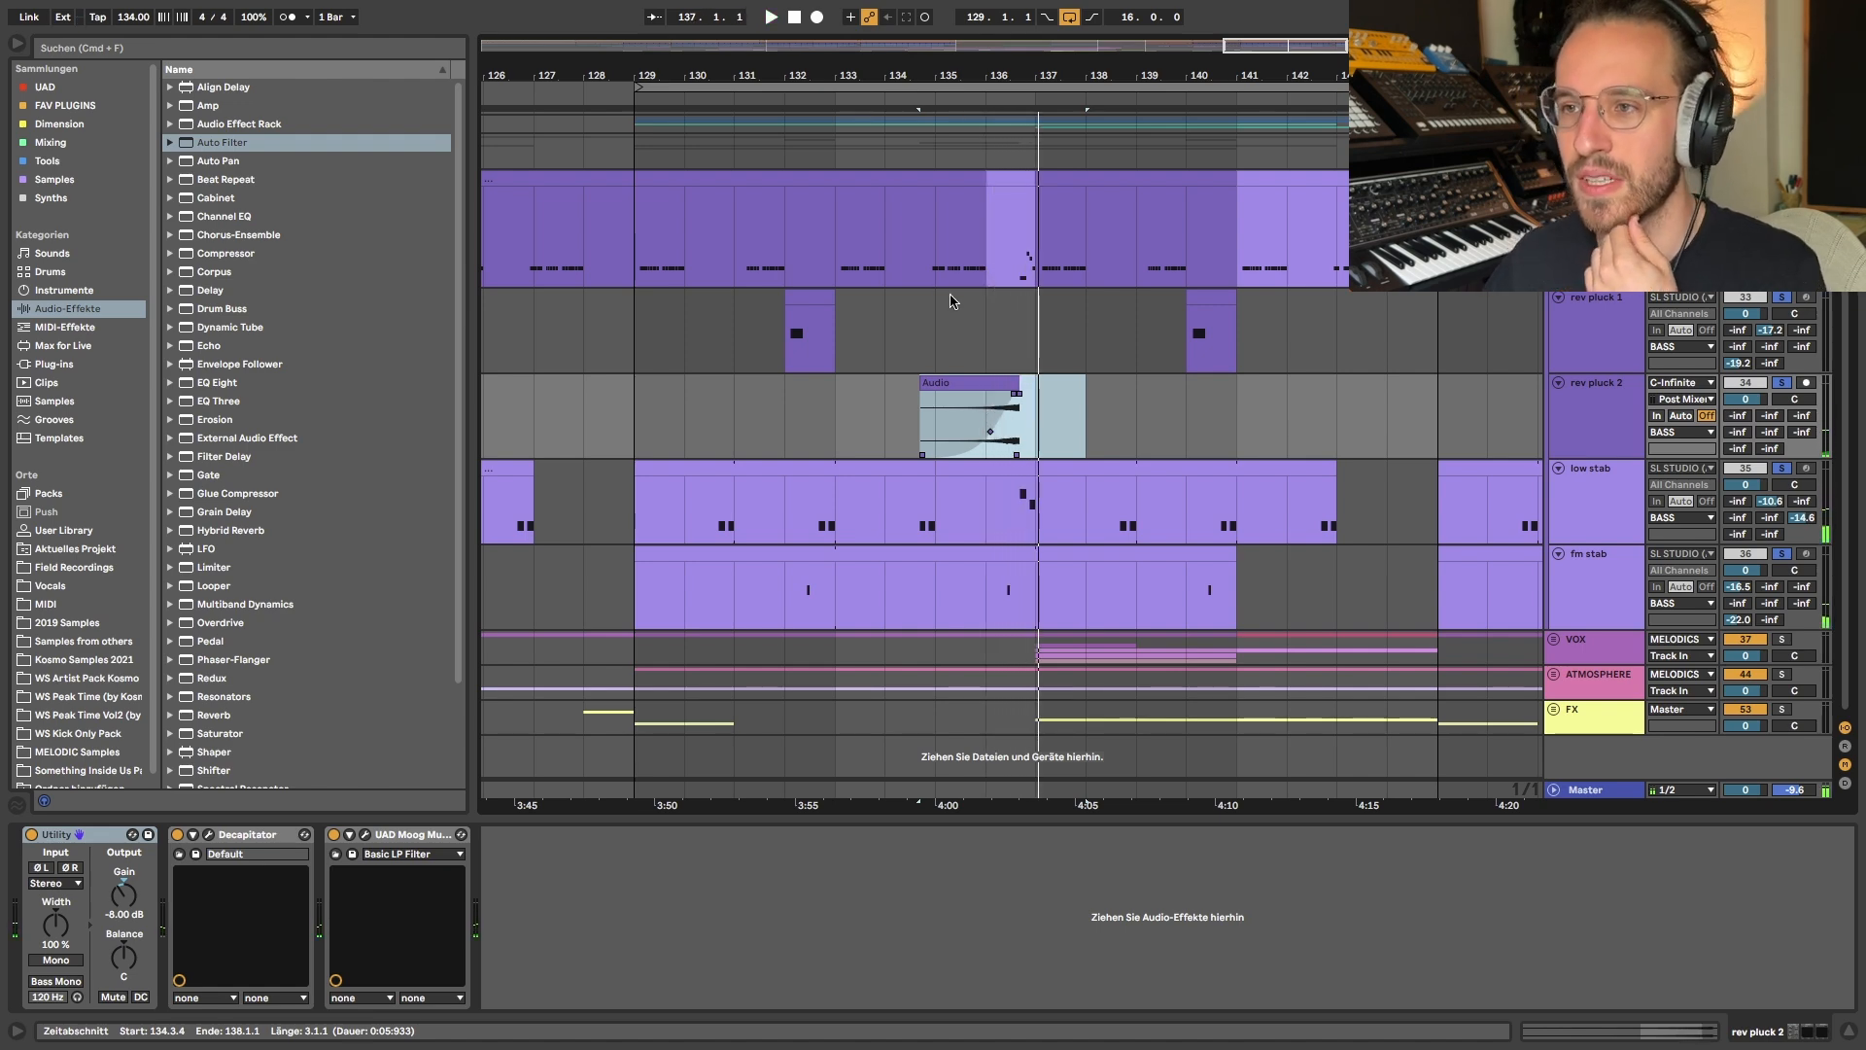
- Highlight big plucks at bar 133, play it with its C-Infinite send at 0 dB, and reset the send to -inf dB
{"action": "left_click_drag", "start_coordinate": [836, 243], "coordinate": [887, 241]}
{"action": "left_click", "coordinate": [1802, 213]}
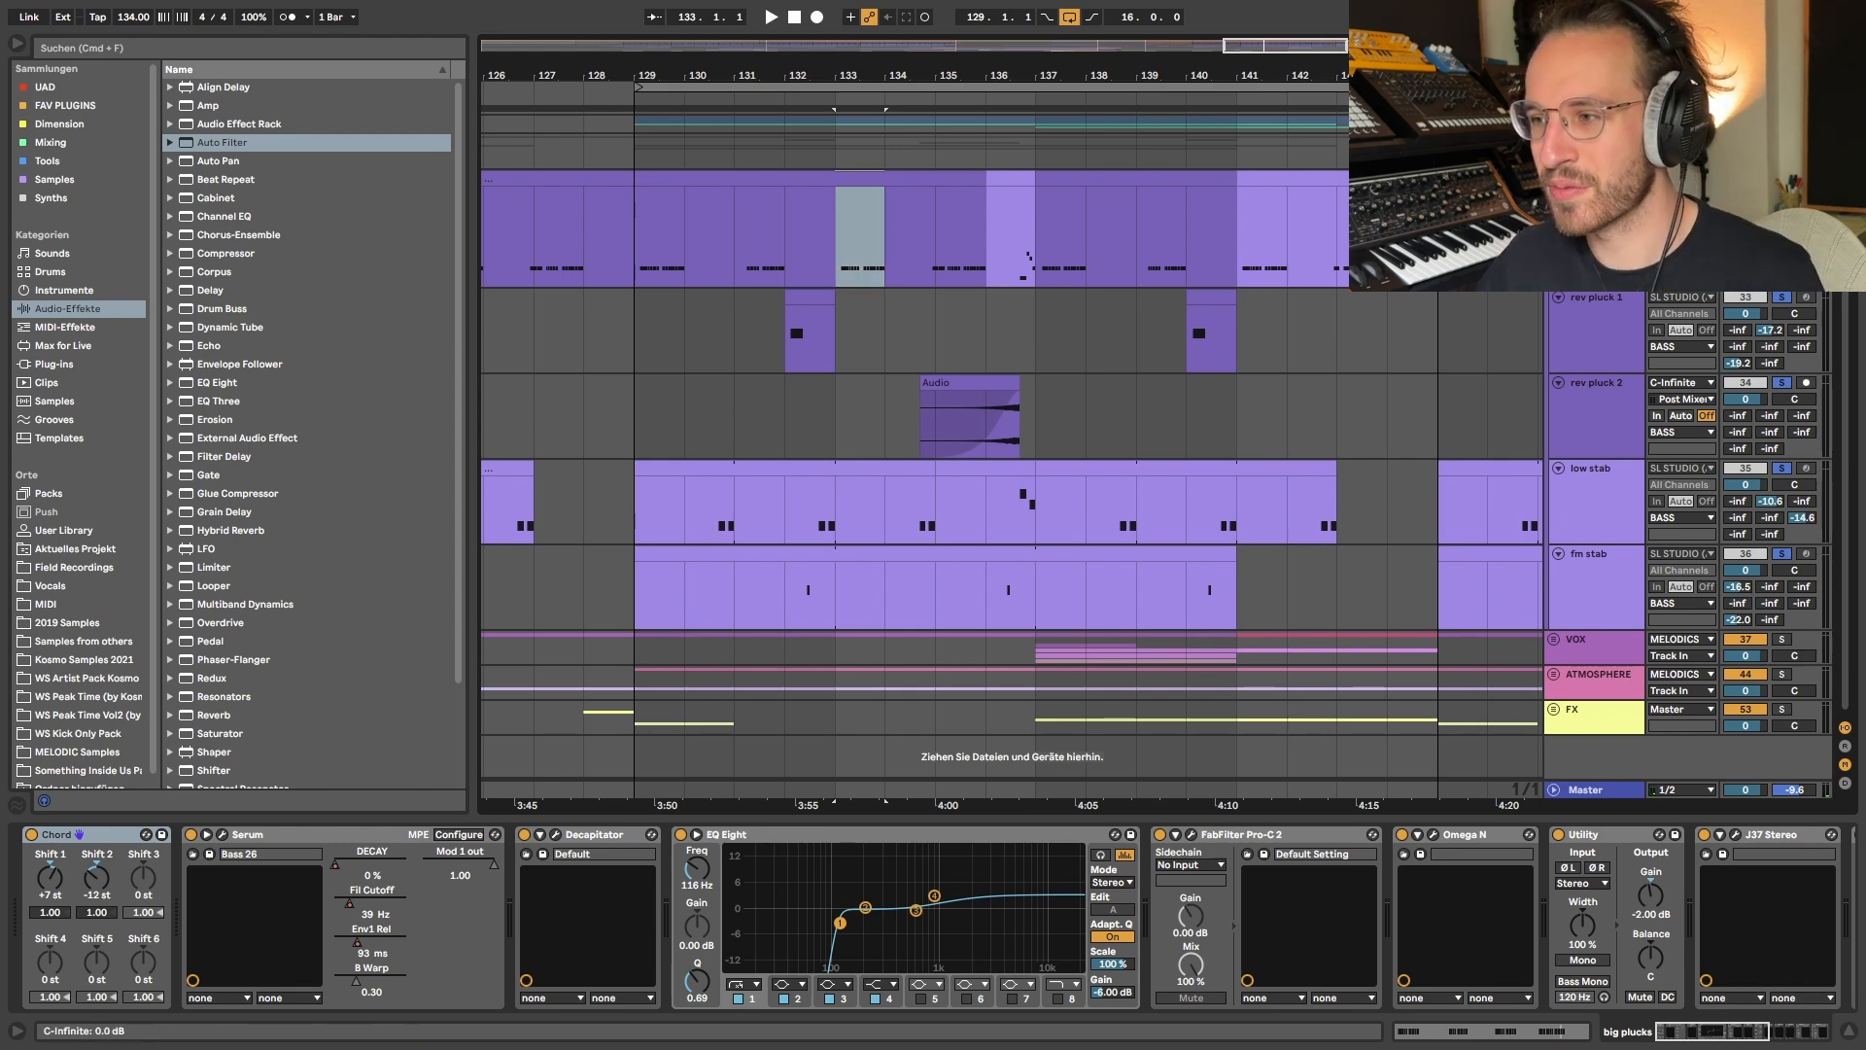
{"action": "scroll", "coordinate": [1801, 424], "scroll_direction": "up", "scroll_amount": 4}
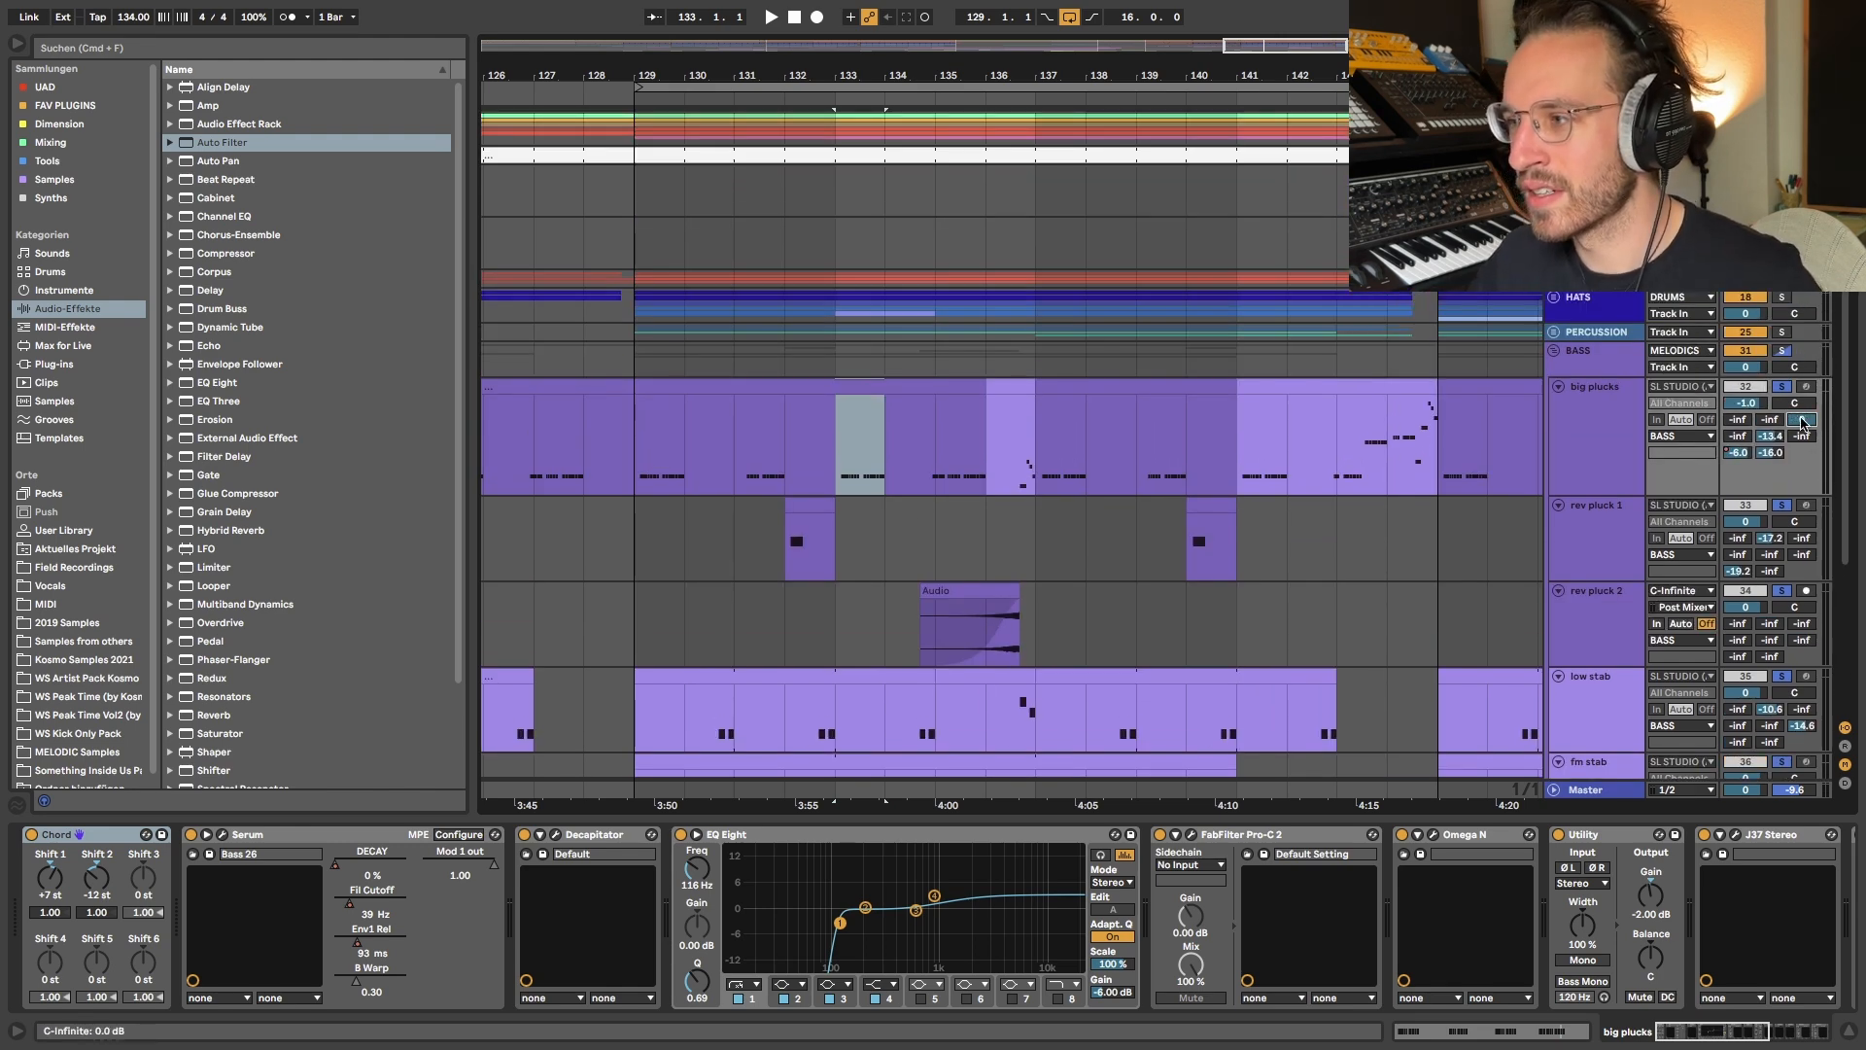
{"action": "key", "text": "space"}
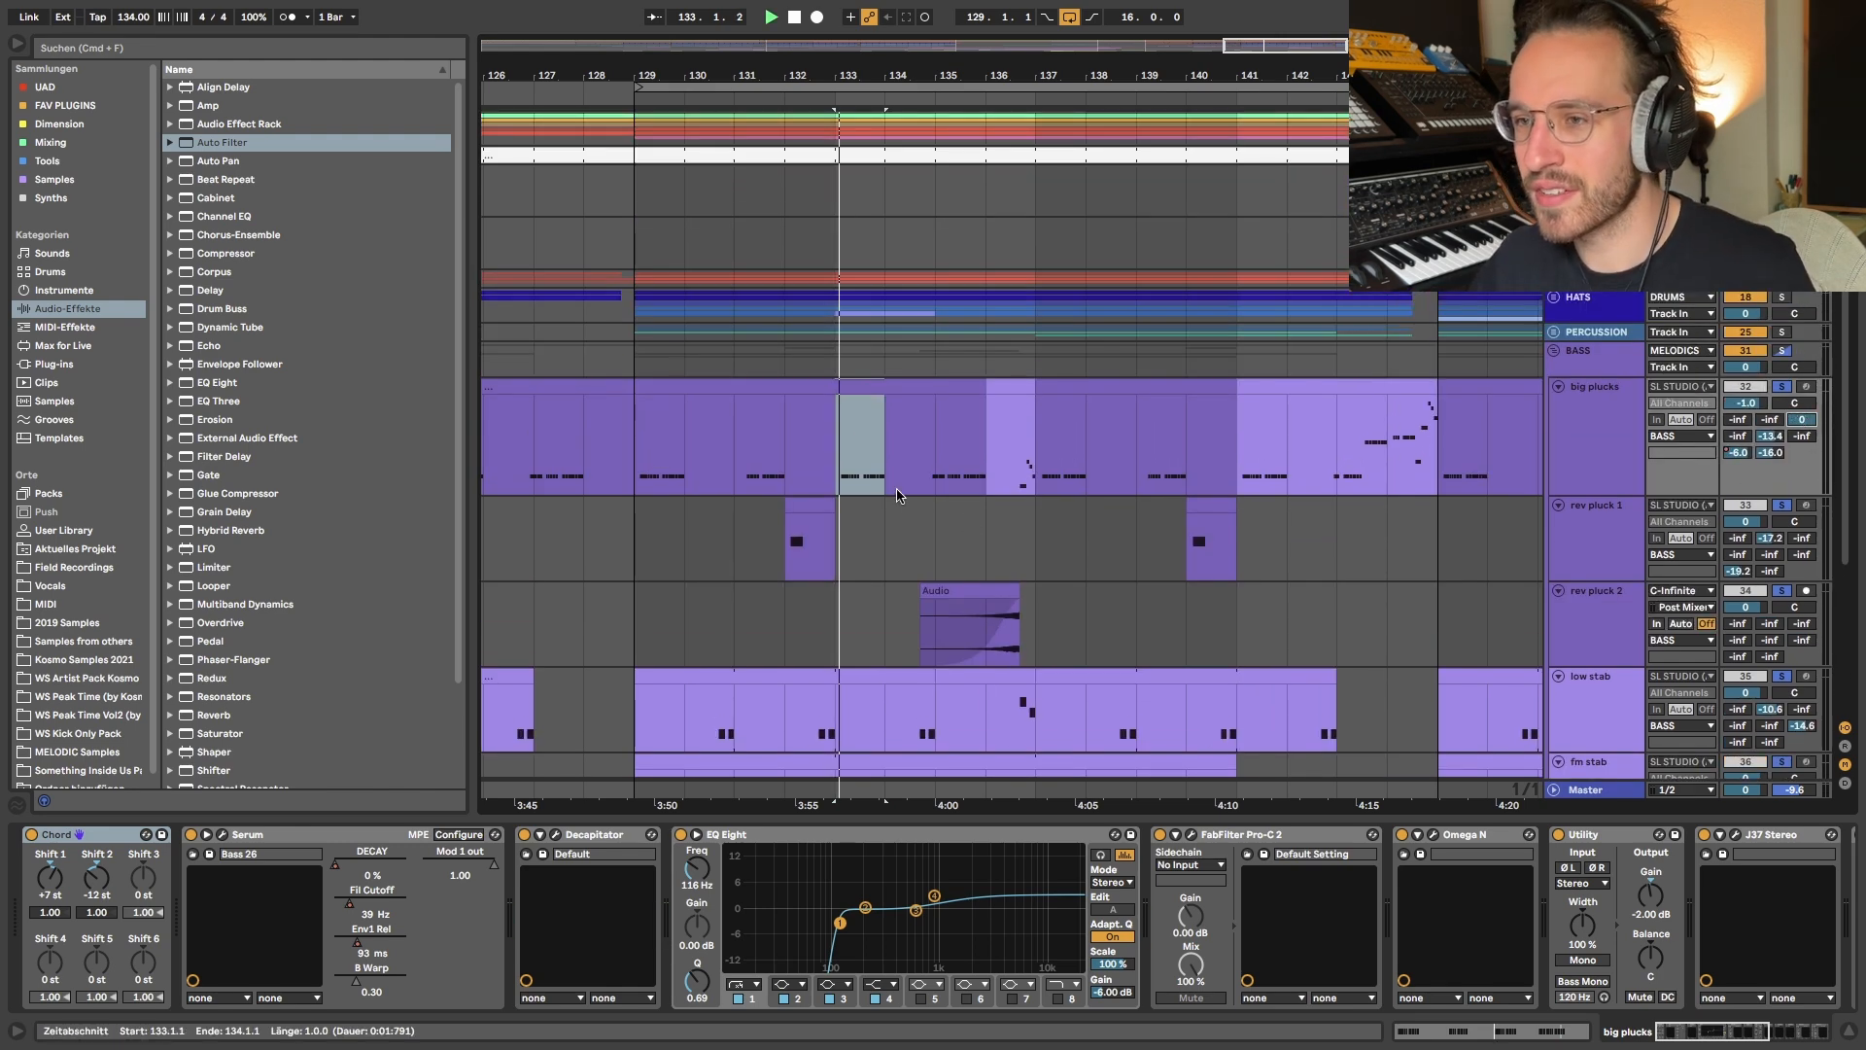
{"action": "double_click", "coordinate": [1809, 424]}
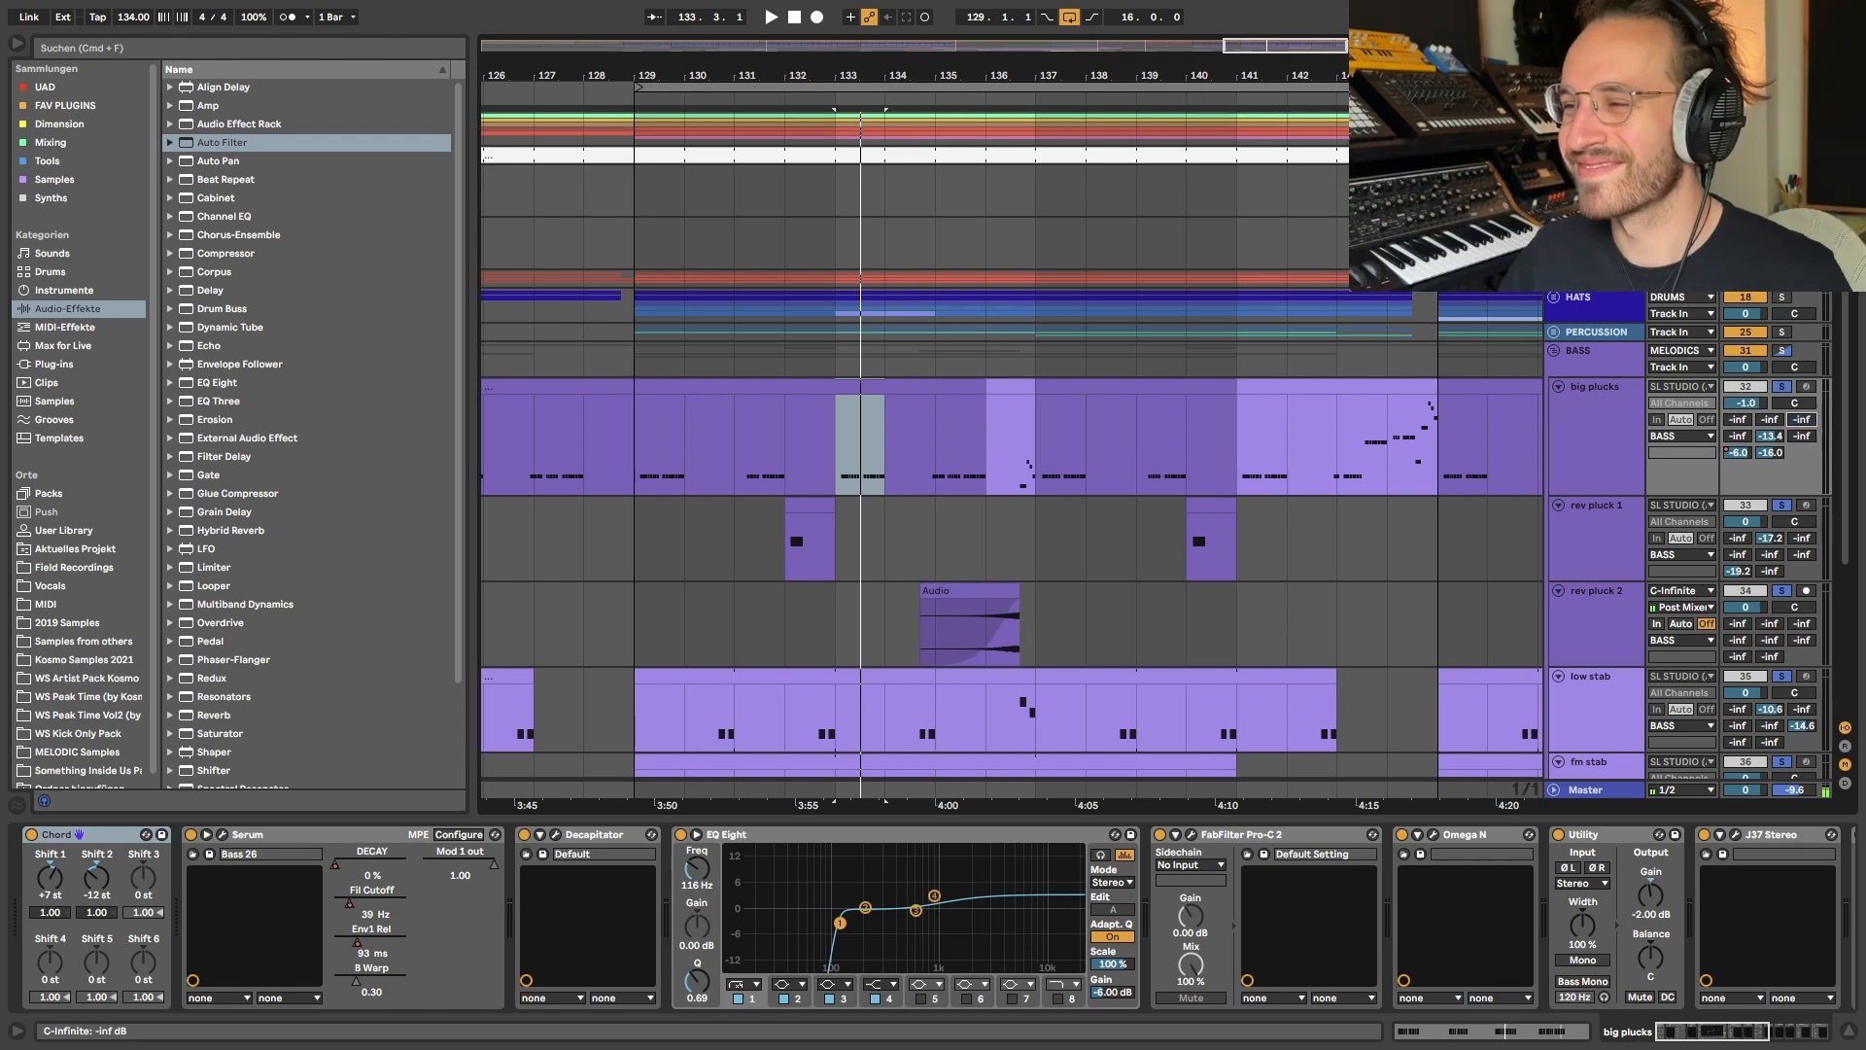
- Solo rev pluck 2 alone, play its audio clip starting near bar 135, and unsolo the track
{"action": "scroll", "coordinate": [1164, 538], "scroll_direction": "down", "scroll_amount": 5}
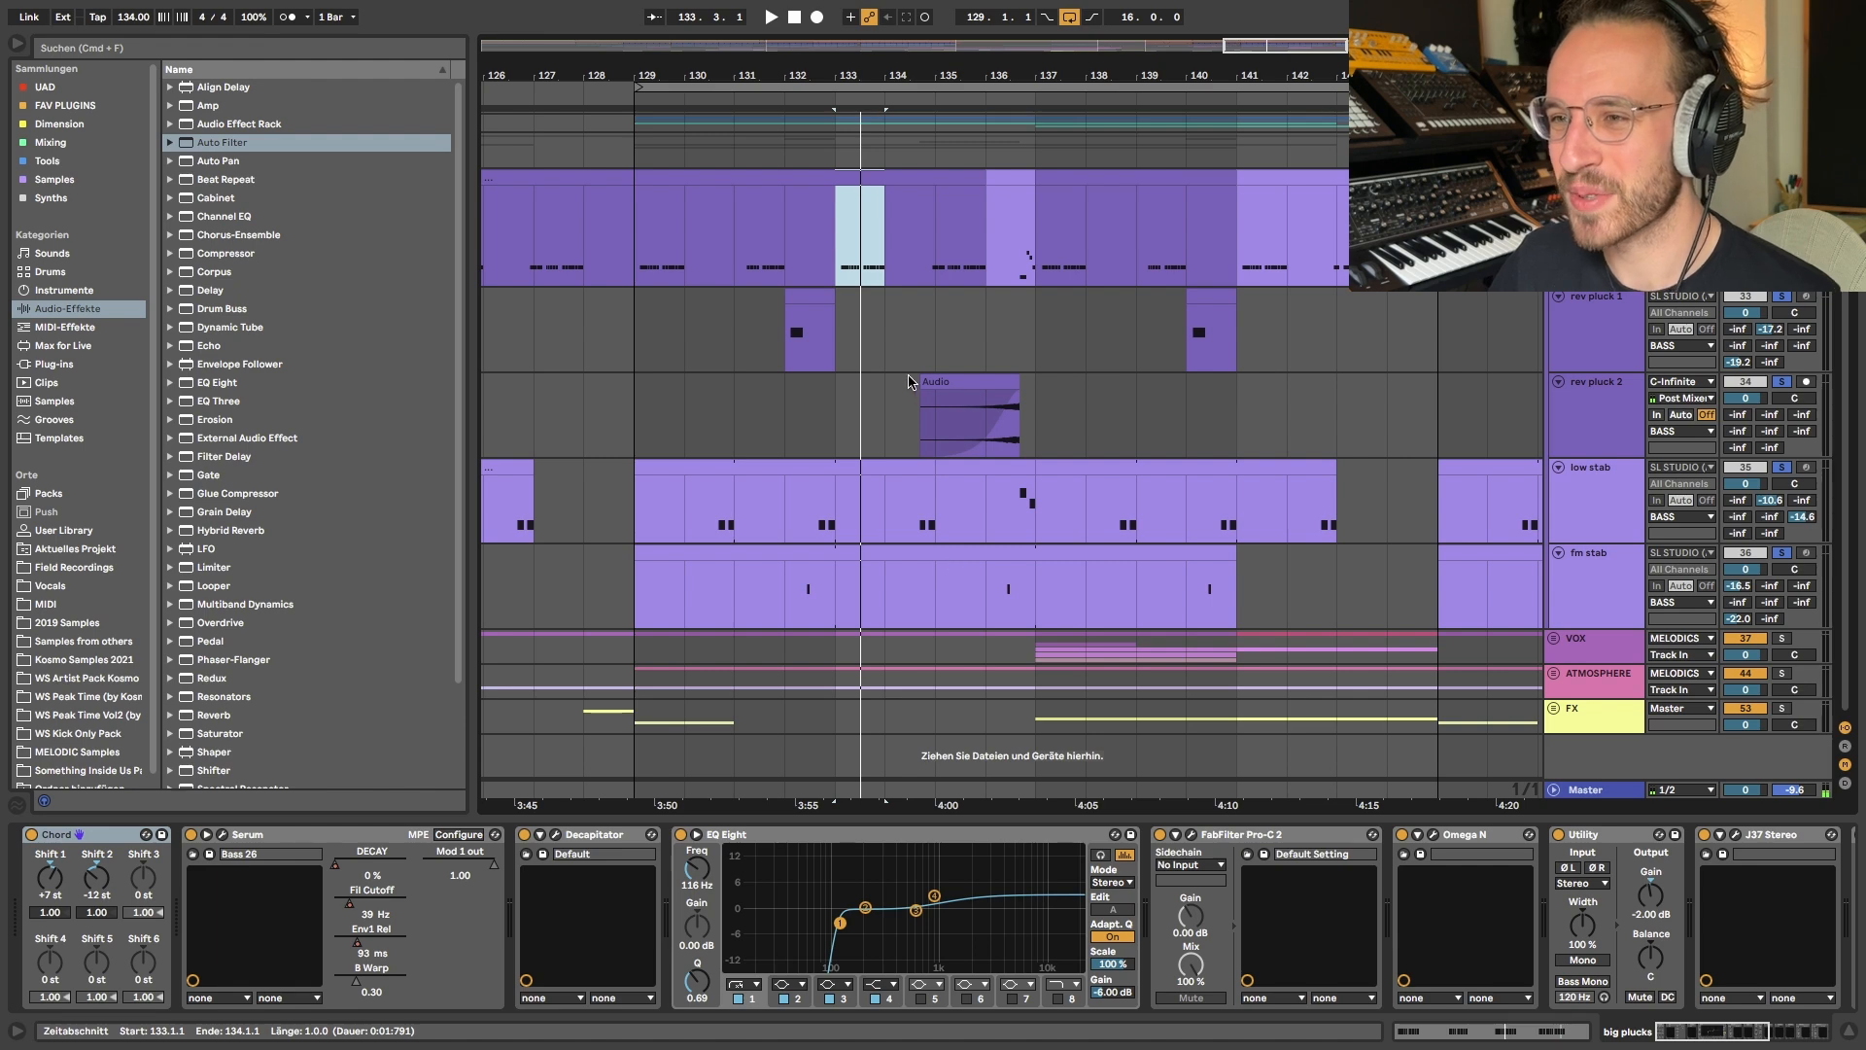
{"action": "left_click", "coordinate": [938, 421]}
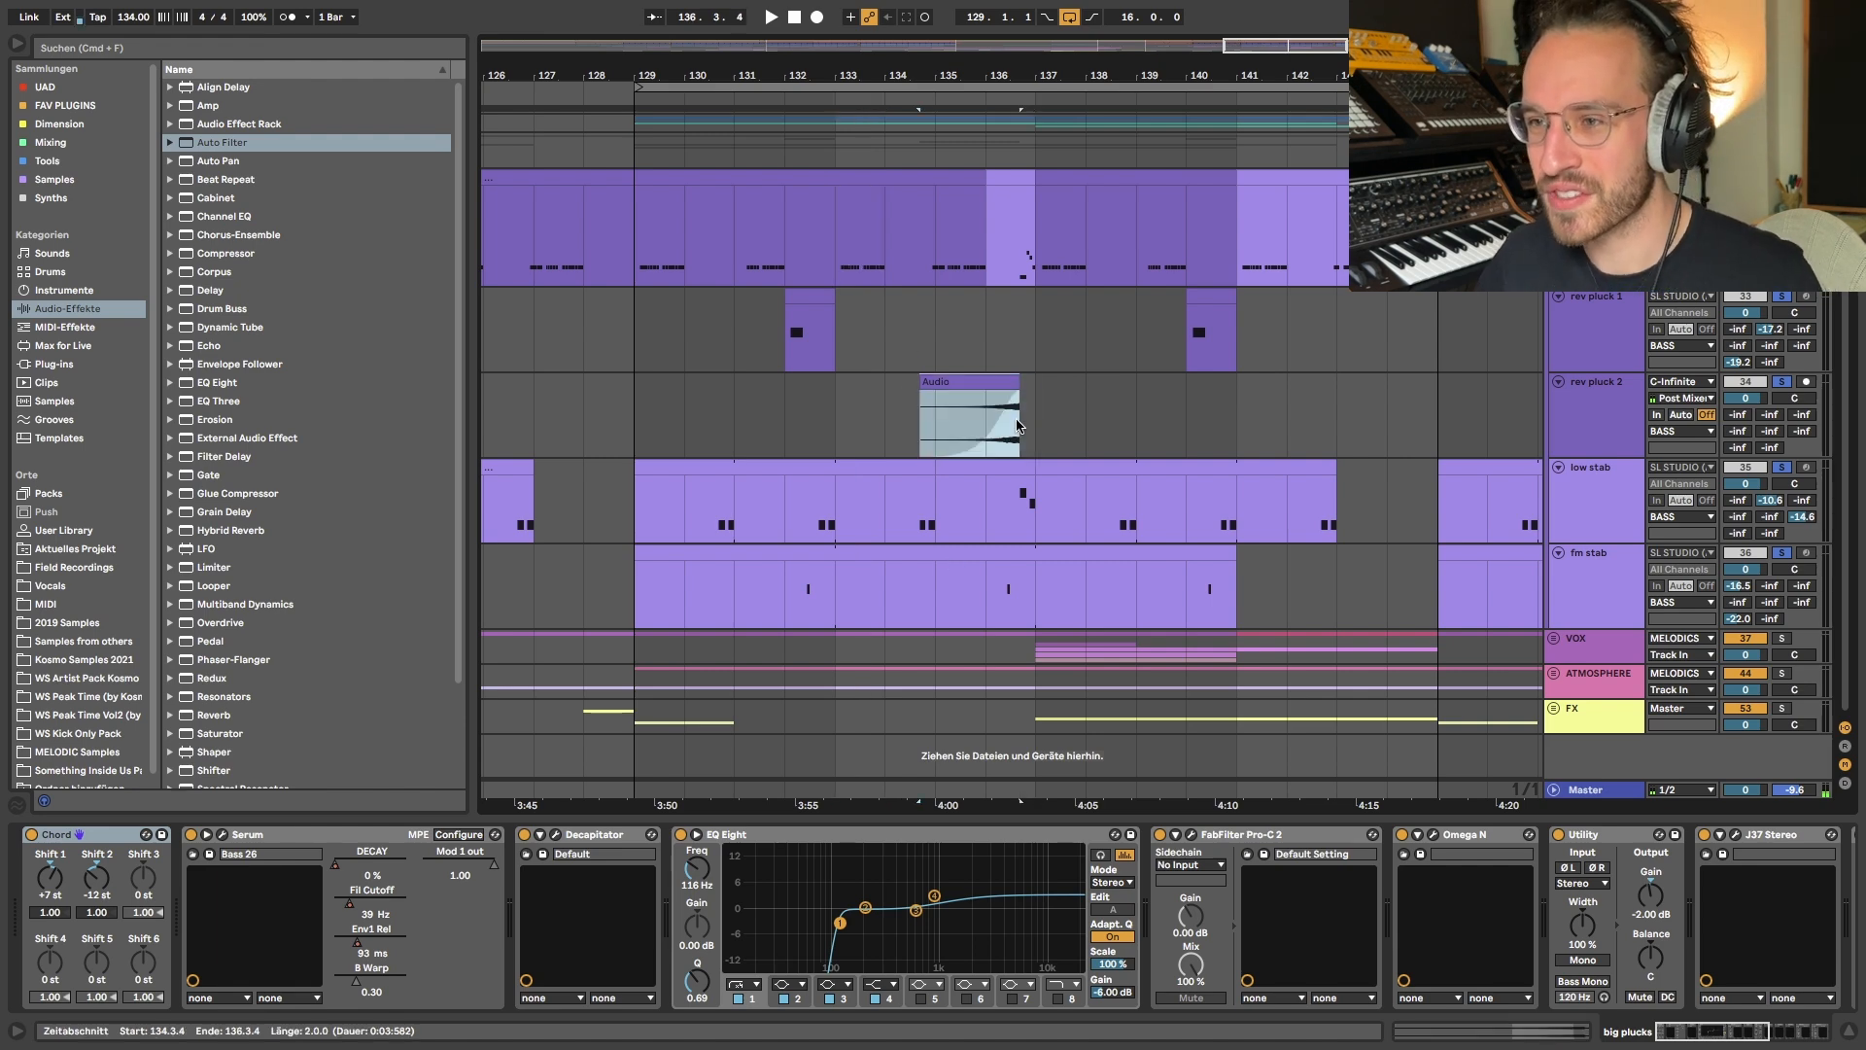
{"action": "left_click", "coordinate": [1776, 386]}
{"action": "key", "text": "space"}
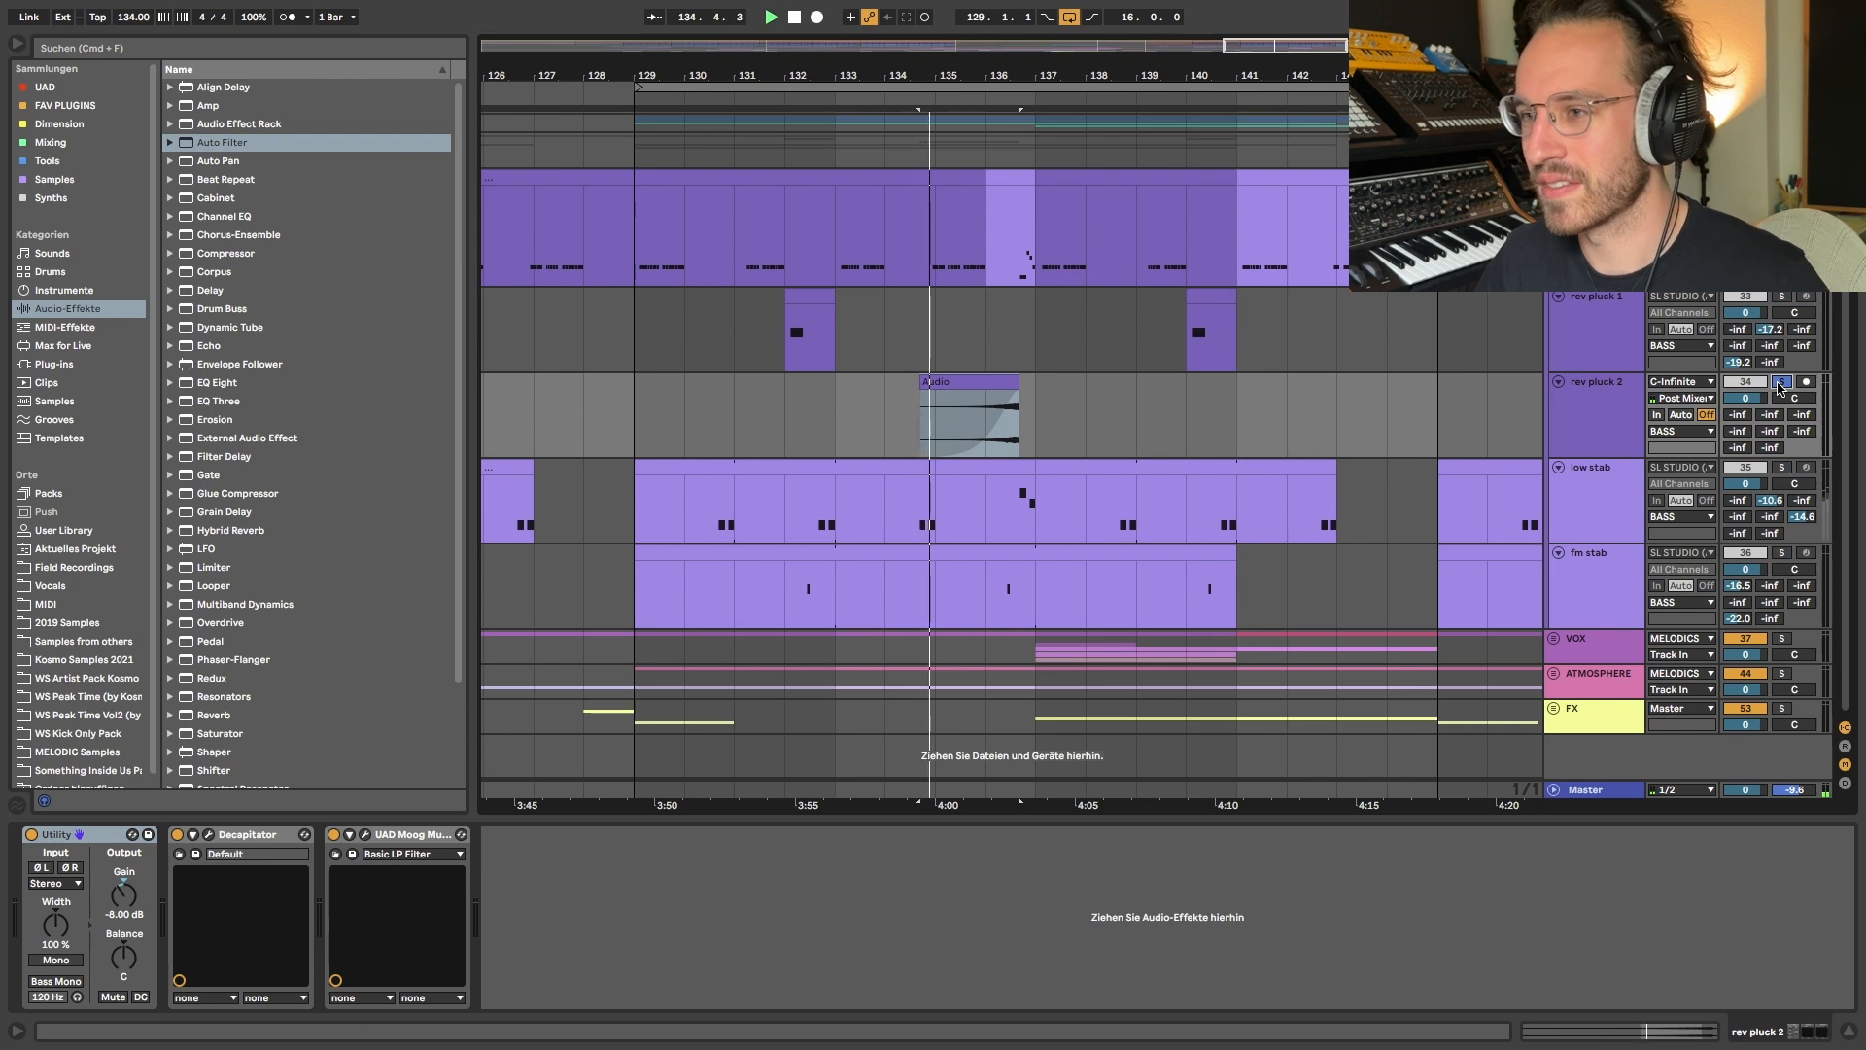
{"action": "scroll", "coordinate": [1067, 433], "scroll_direction": "down", "scroll_amount": 5}
{"action": "scroll", "coordinate": [1006, 319], "scroll_direction": "up", "scroll_amount": 5}
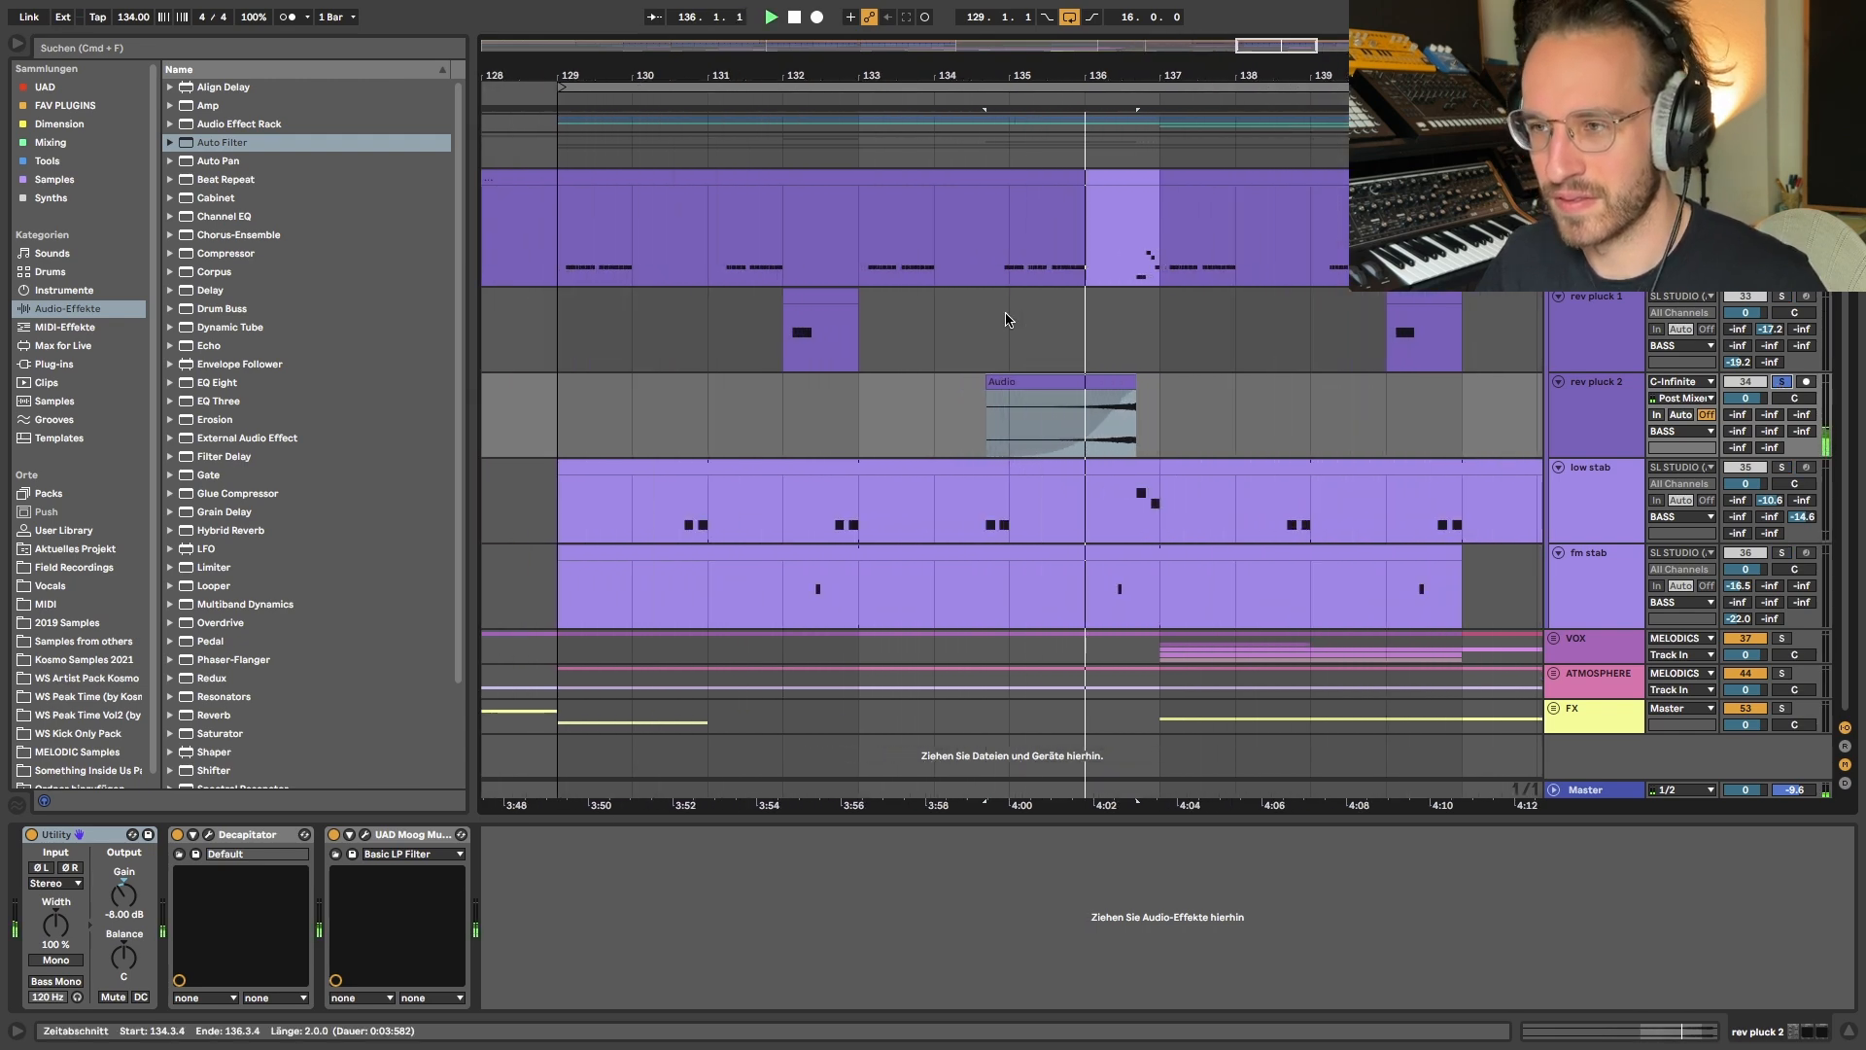
{"action": "scroll", "coordinate": [1006, 319], "scroll_direction": "down", "scroll_amount": 4}
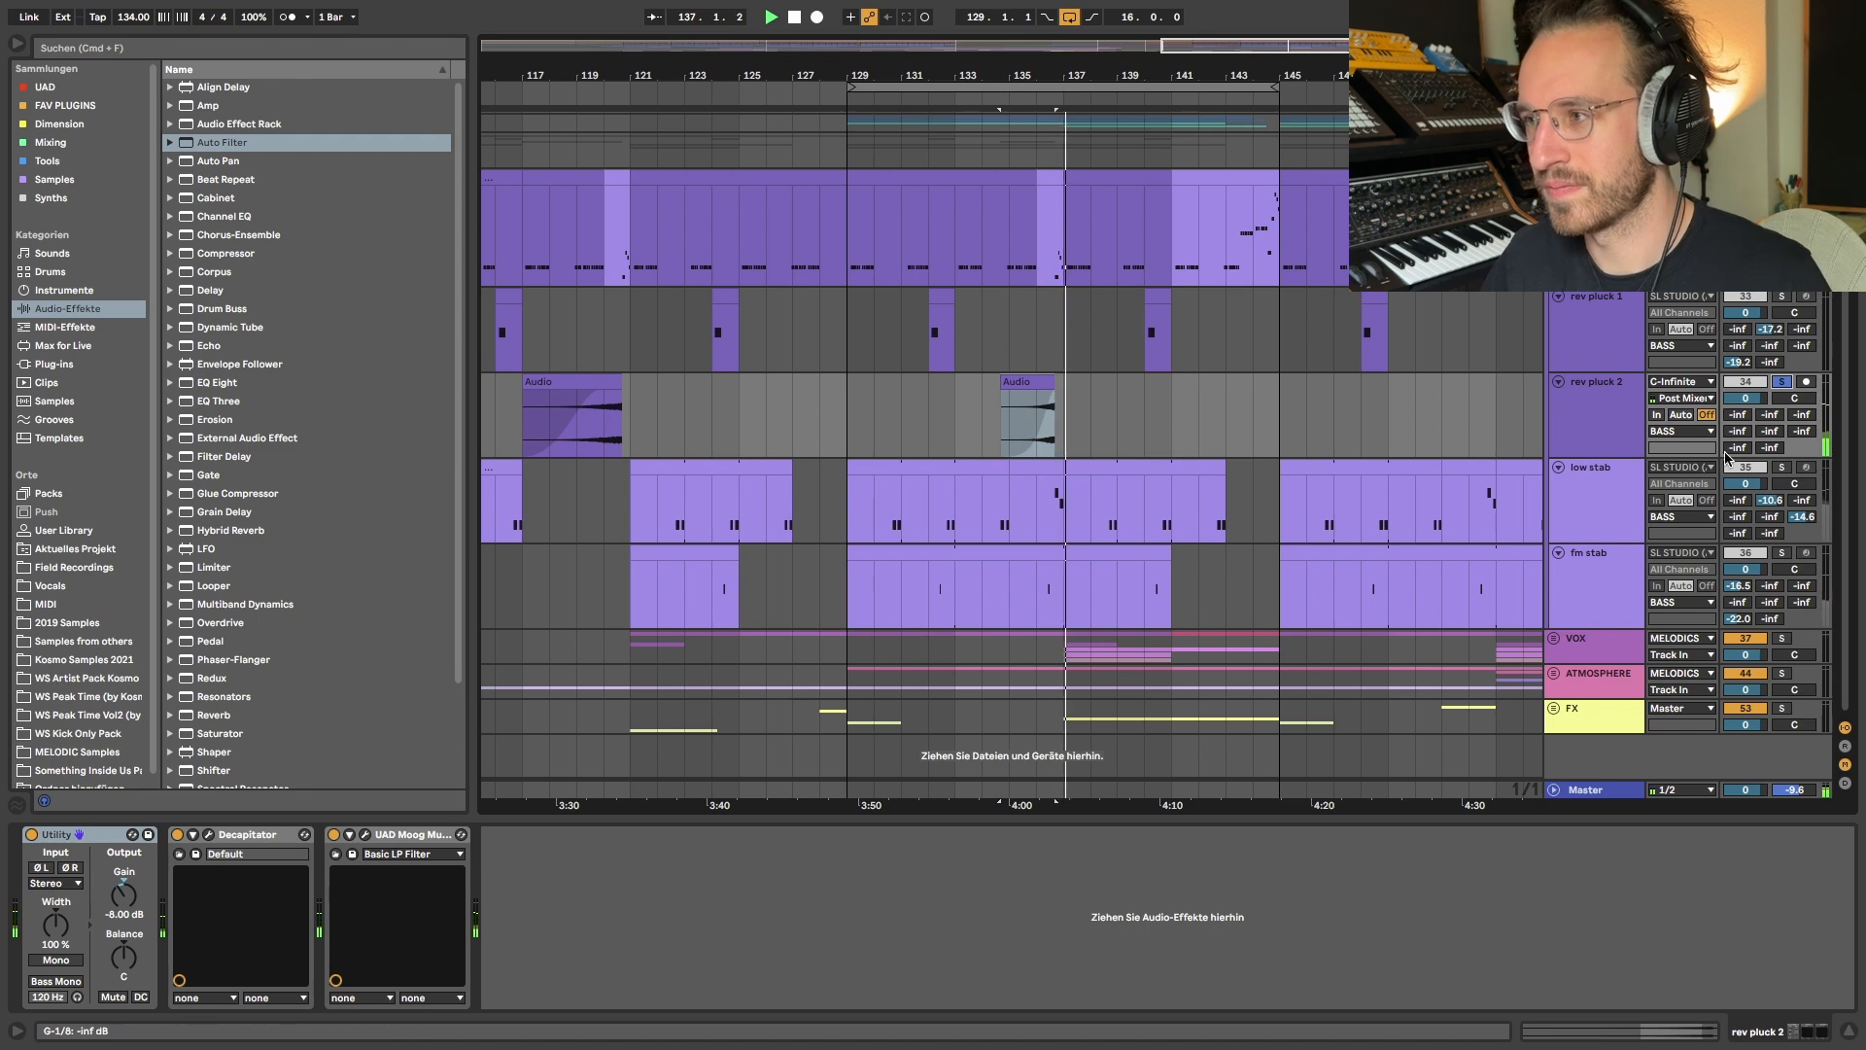
{"action": "left_click", "coordinate": [1783, 381]}
- Highlight the main big plucks clips at bar 49 in THEME and bar 113 in MAIN to compare the repeated pattern
{"action": "scroll", "coordinate": [723, 174], "scroll_direction": "down", "scroll_amount": 8}
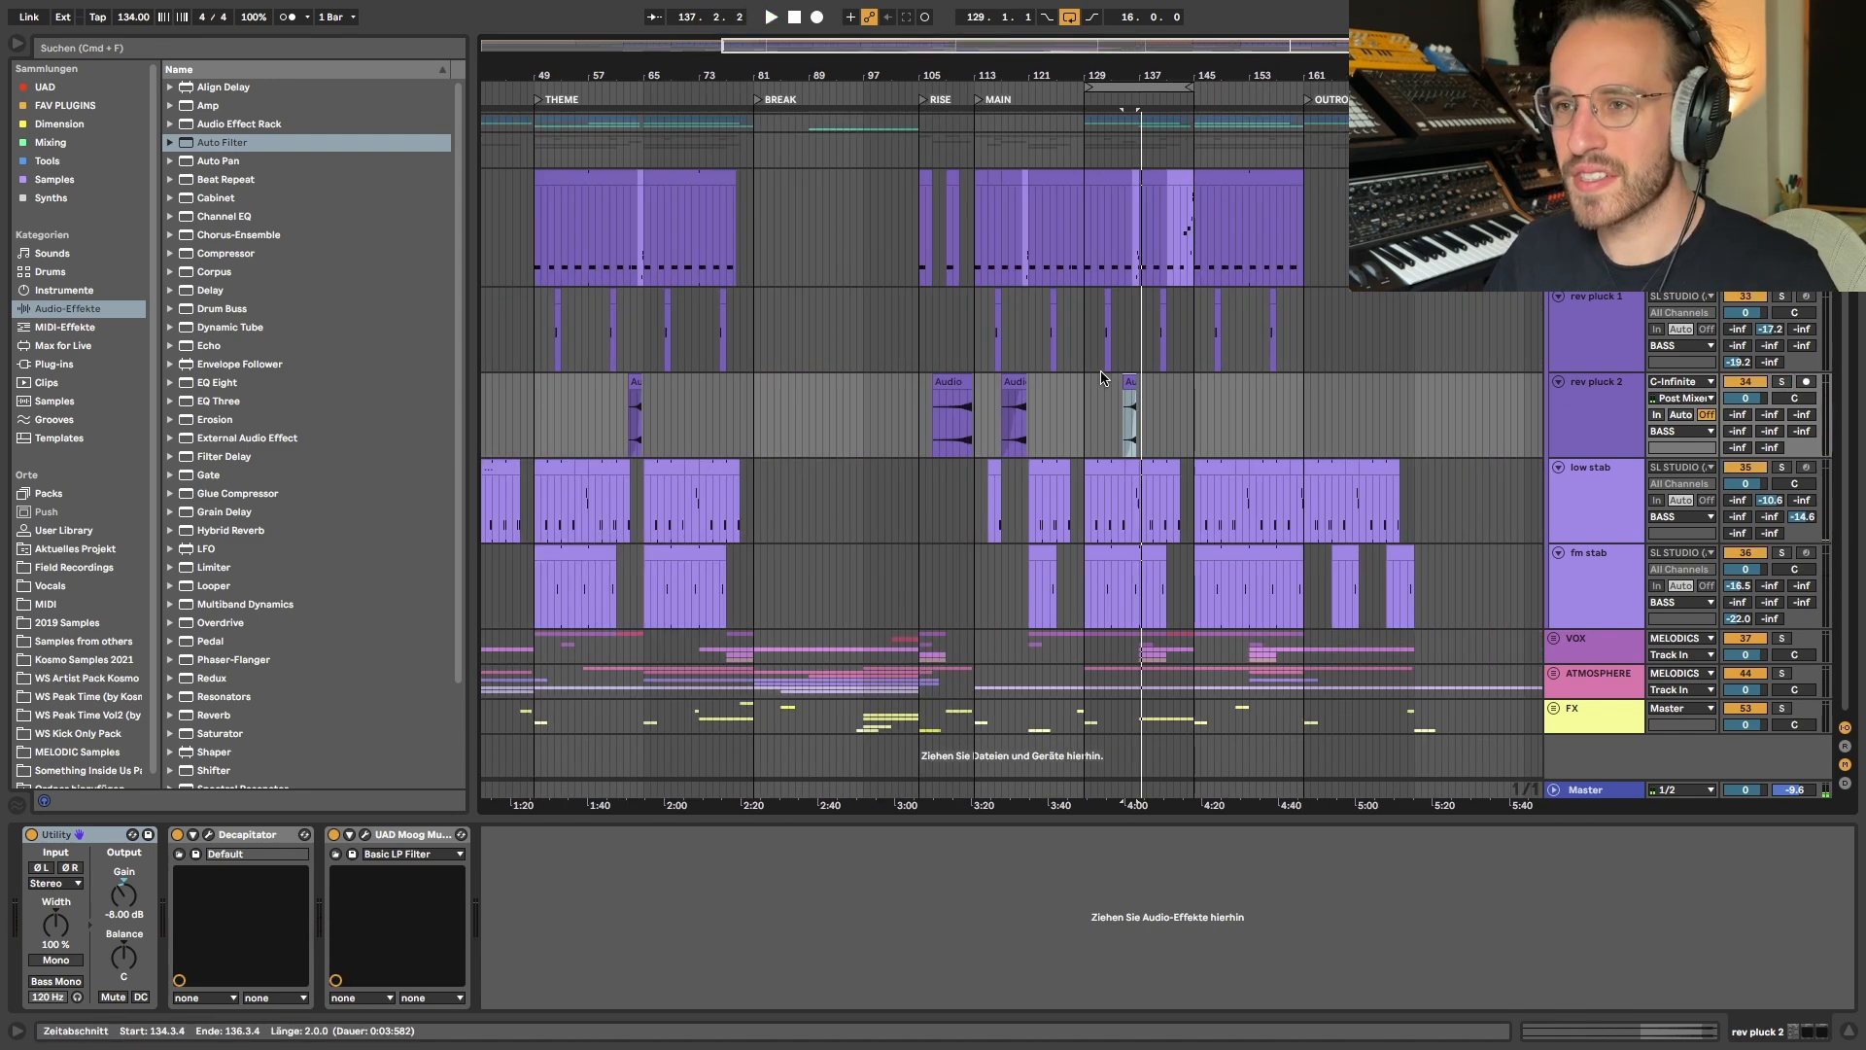
{"action": "left_click", "coordinate": [723, 174]}
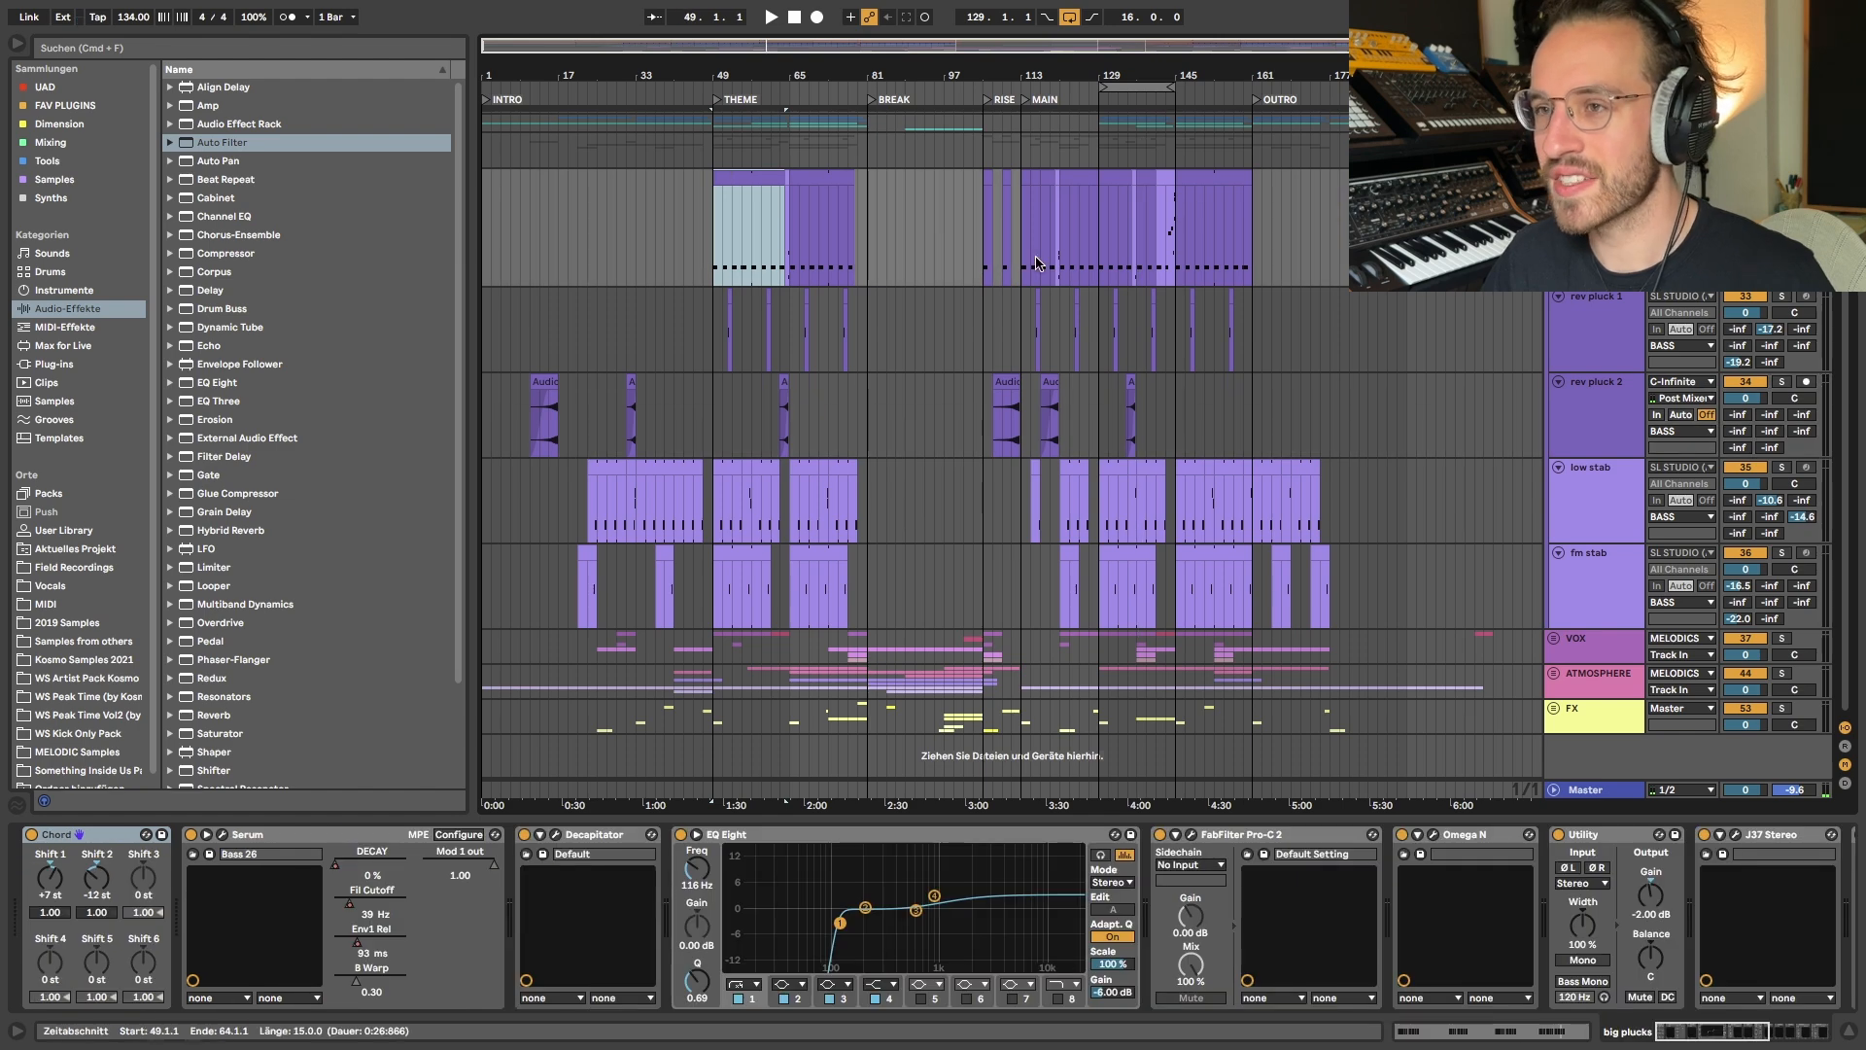
{"action": "scroll", "coordinate": [1178, 240], "scroll_direction": "up", "scroll_amount": 4}
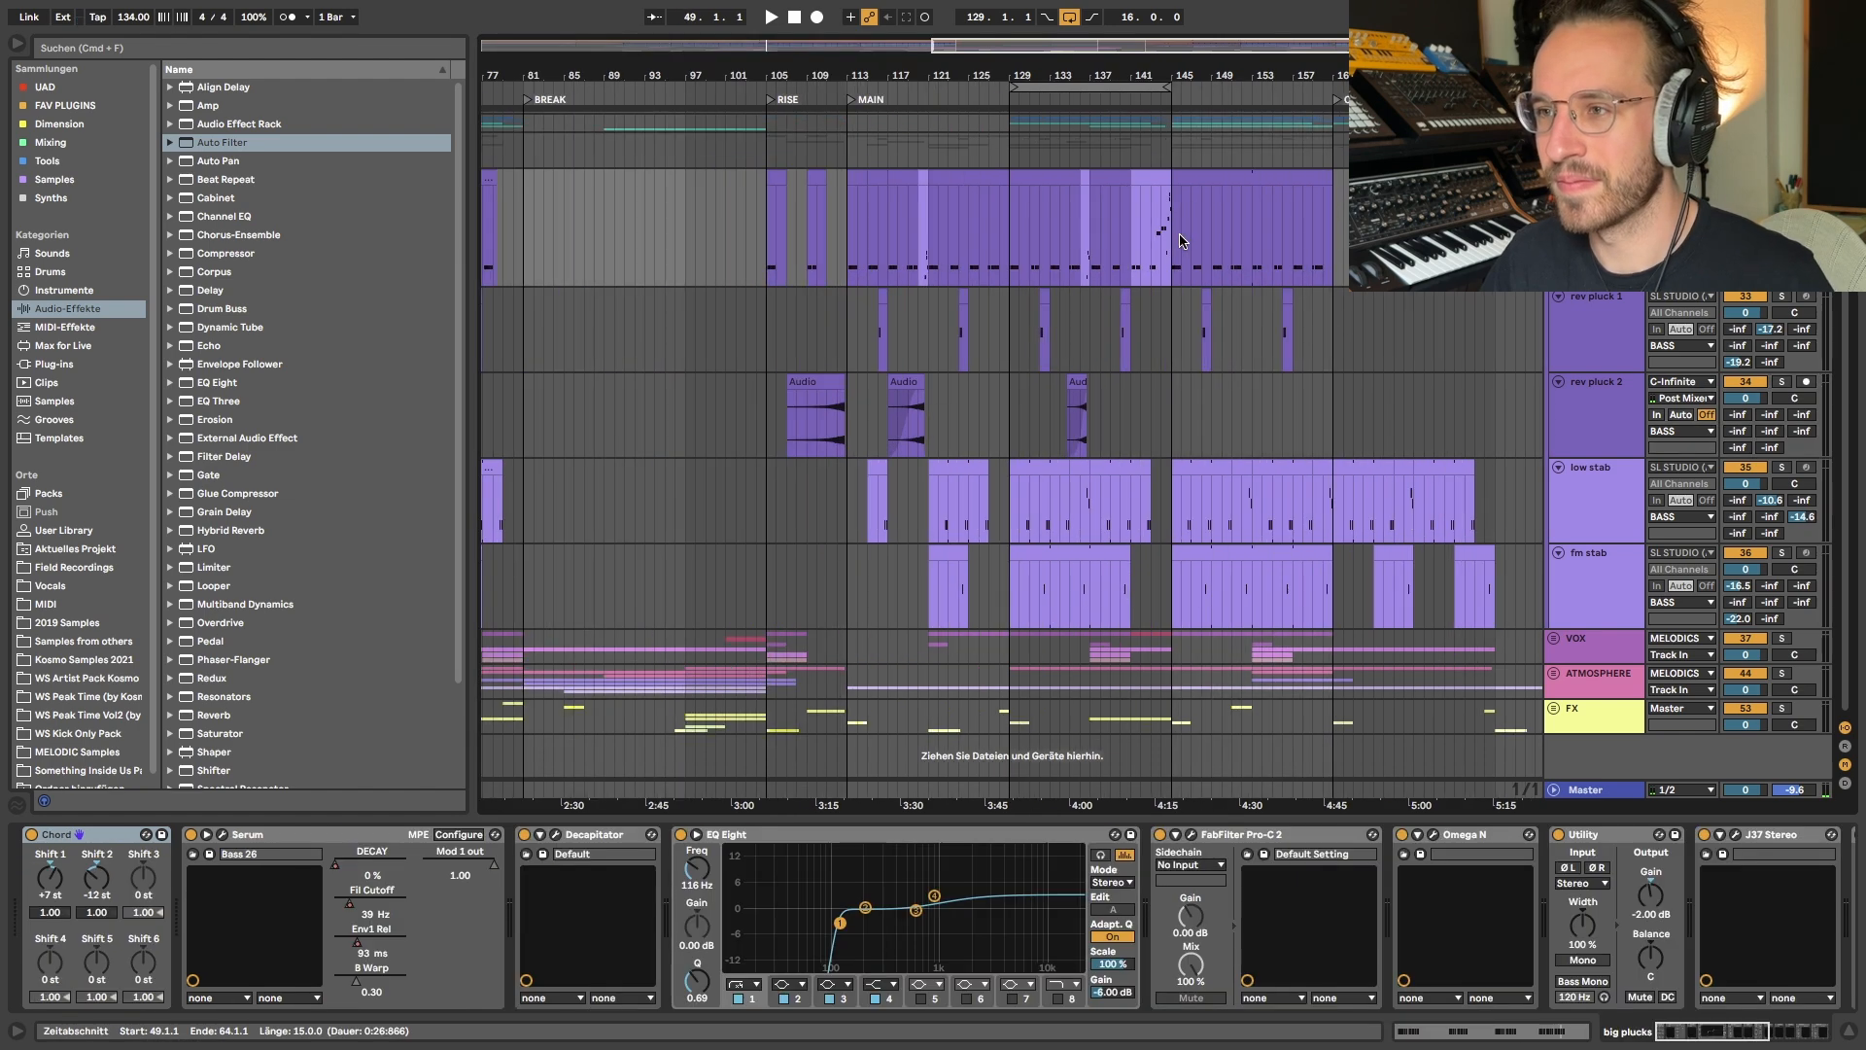
{"action": "scroll", "coordinate": [700, 250], "scroll_direction": "up", "scroll_amount": 2}
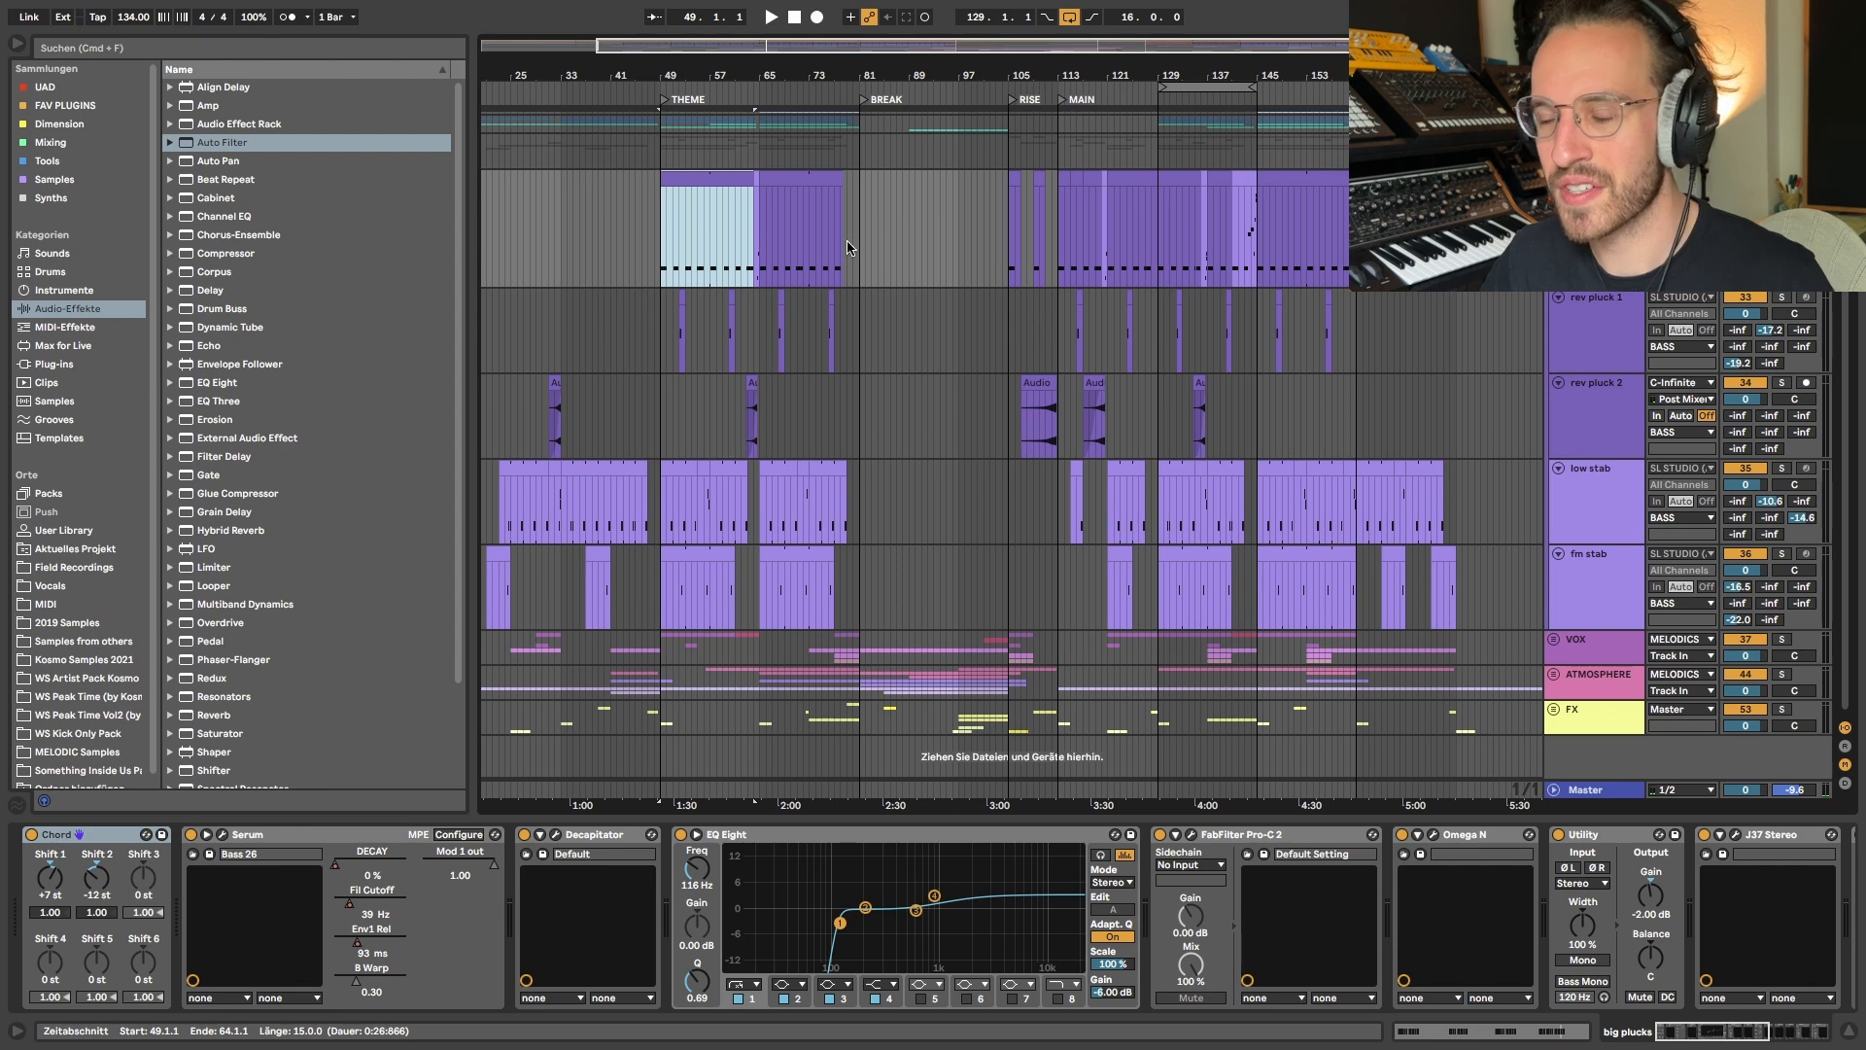
{"action": "left_click", "coordinate": [1065, 175]}
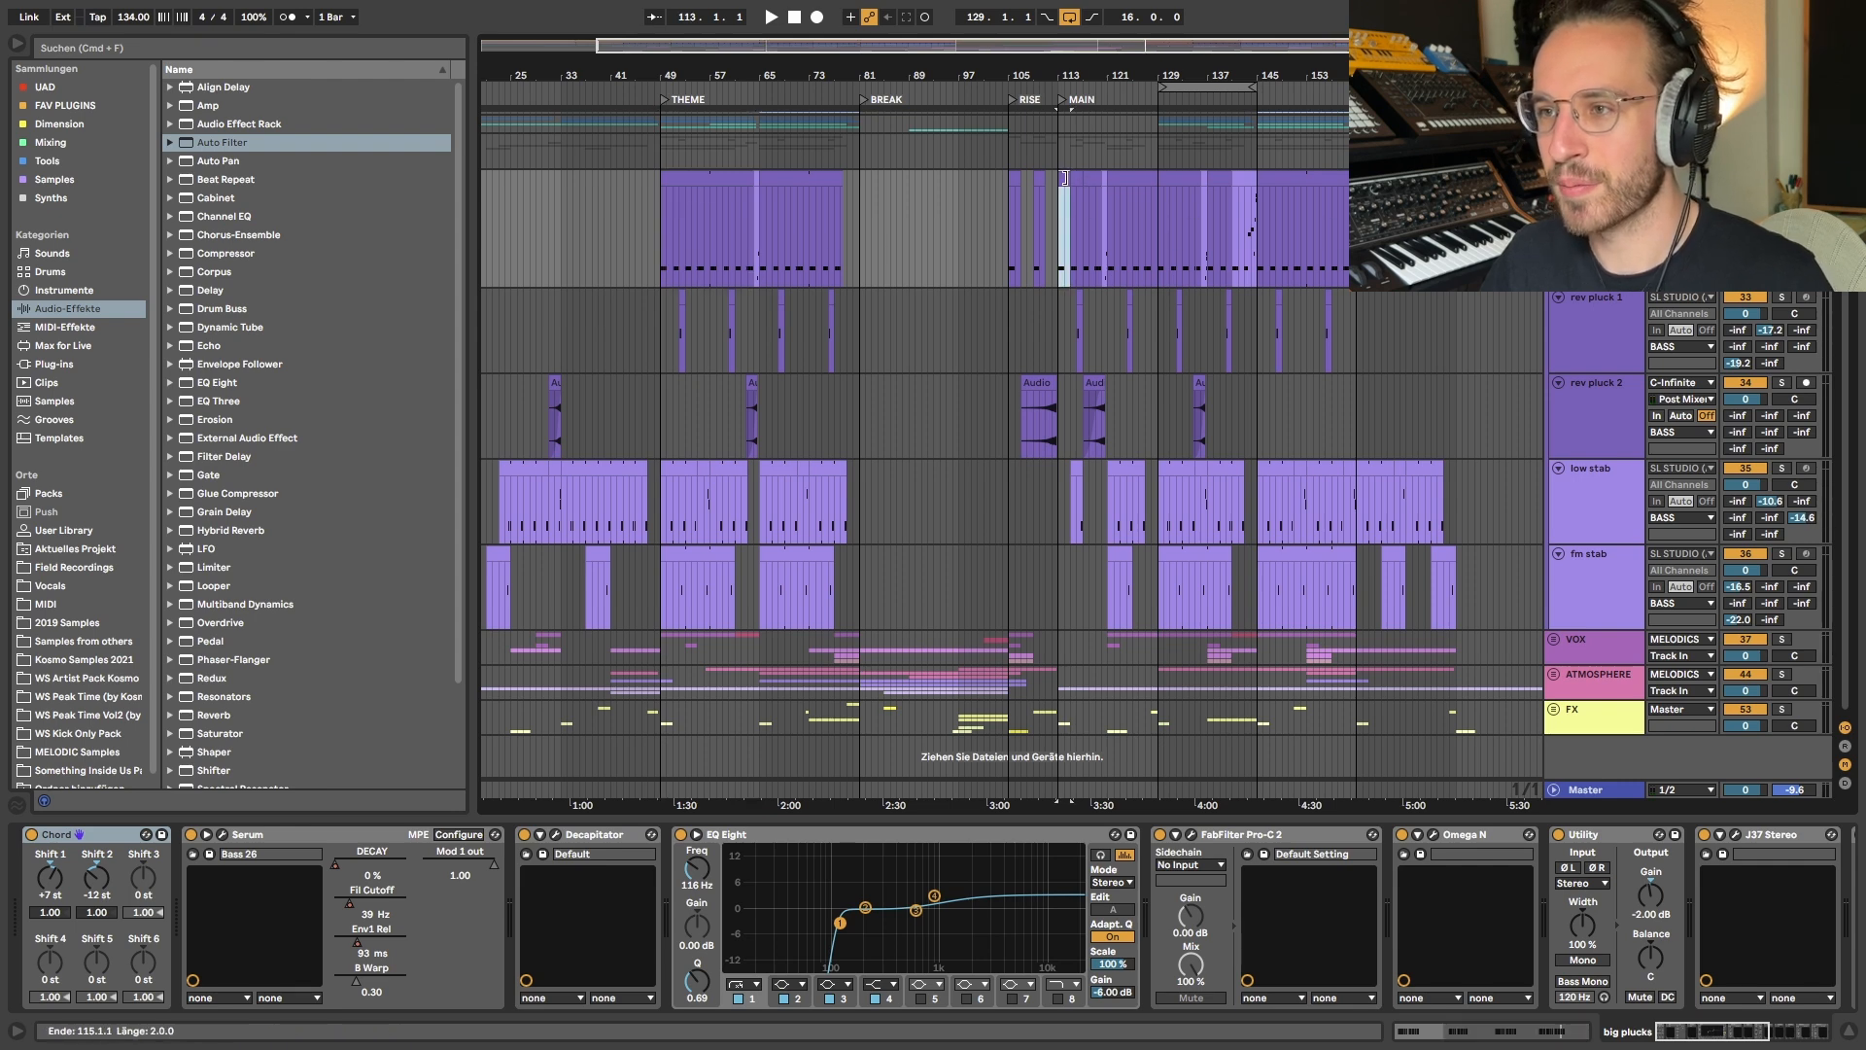
{"action": "left_click", "coordinate": [1087, 177]}
{"action": "left_click", "coordinate": [741, 220]}
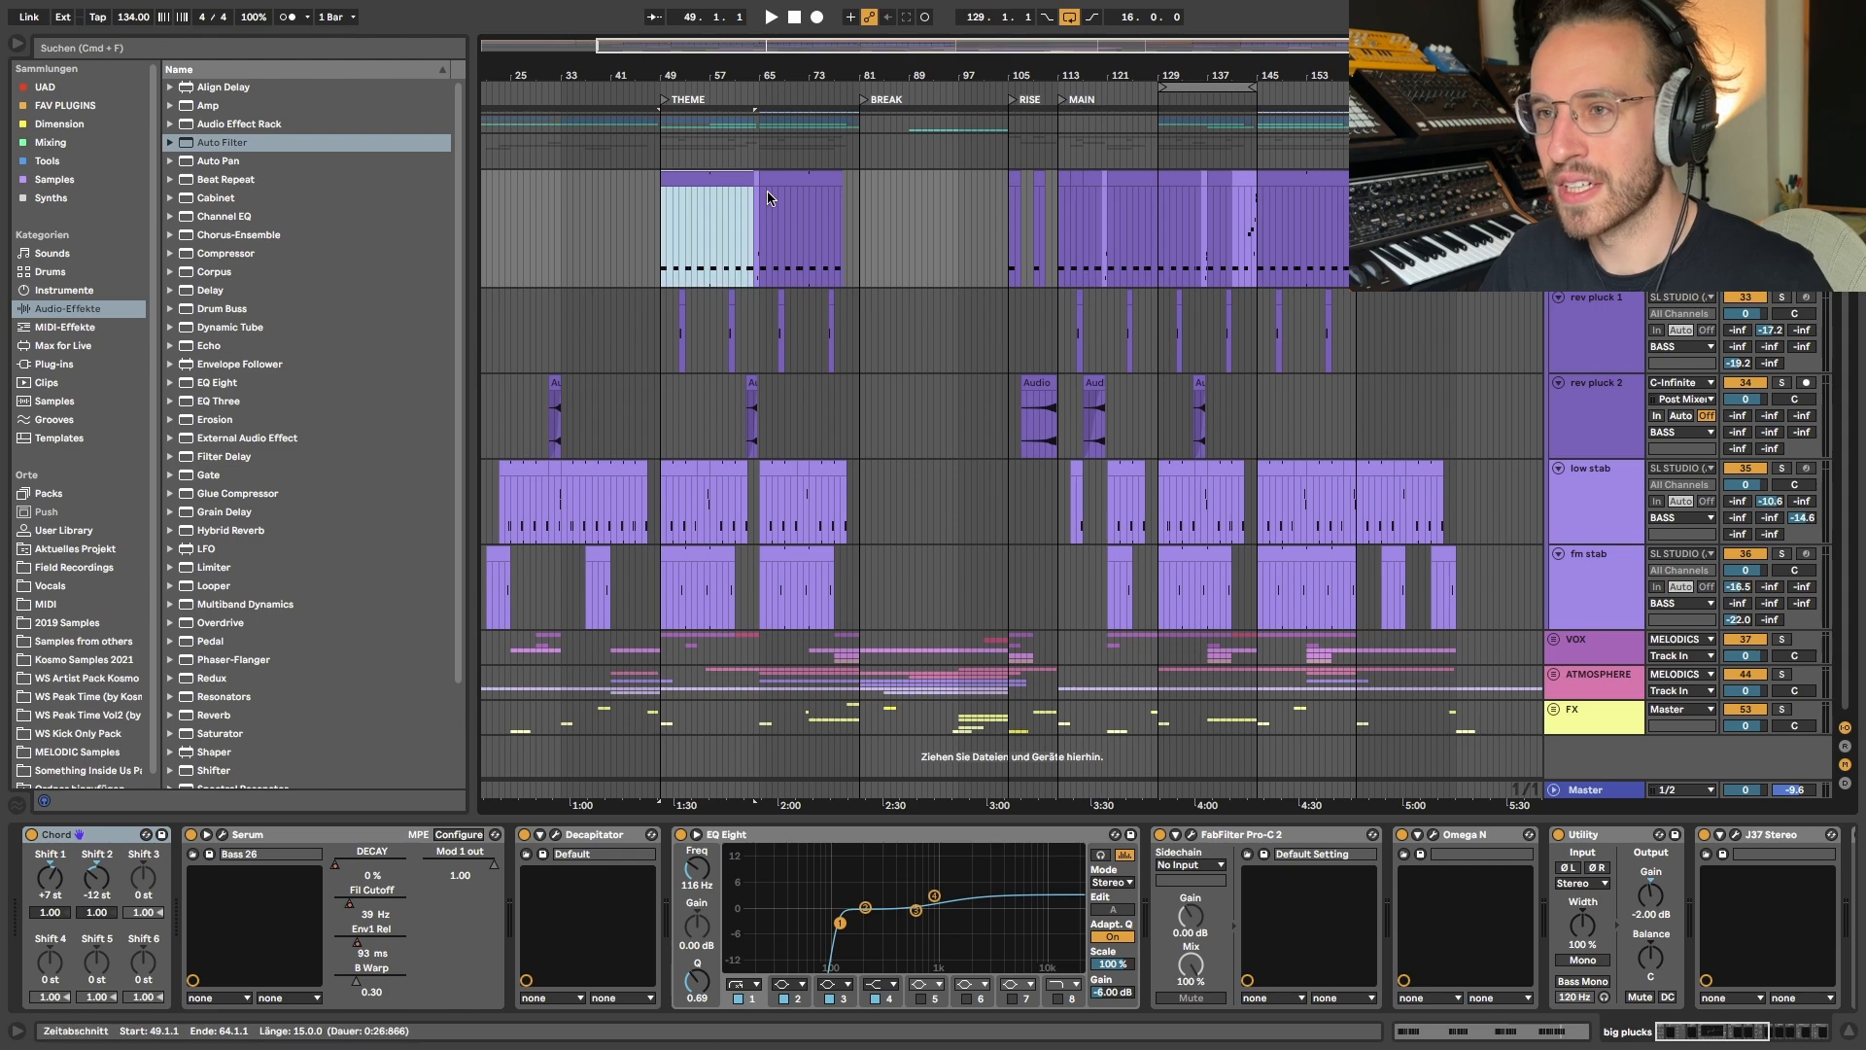
{"action": "left_click", "coordinate": [764, 209]}
- Highlight the big plucks variation clips at bars 64, 120 and 136, and the passage from bar 143 to 145
{"action": "scroll", "coordinate": [754, 233], "scroll_direction": "up", "scroll_amount": 10}
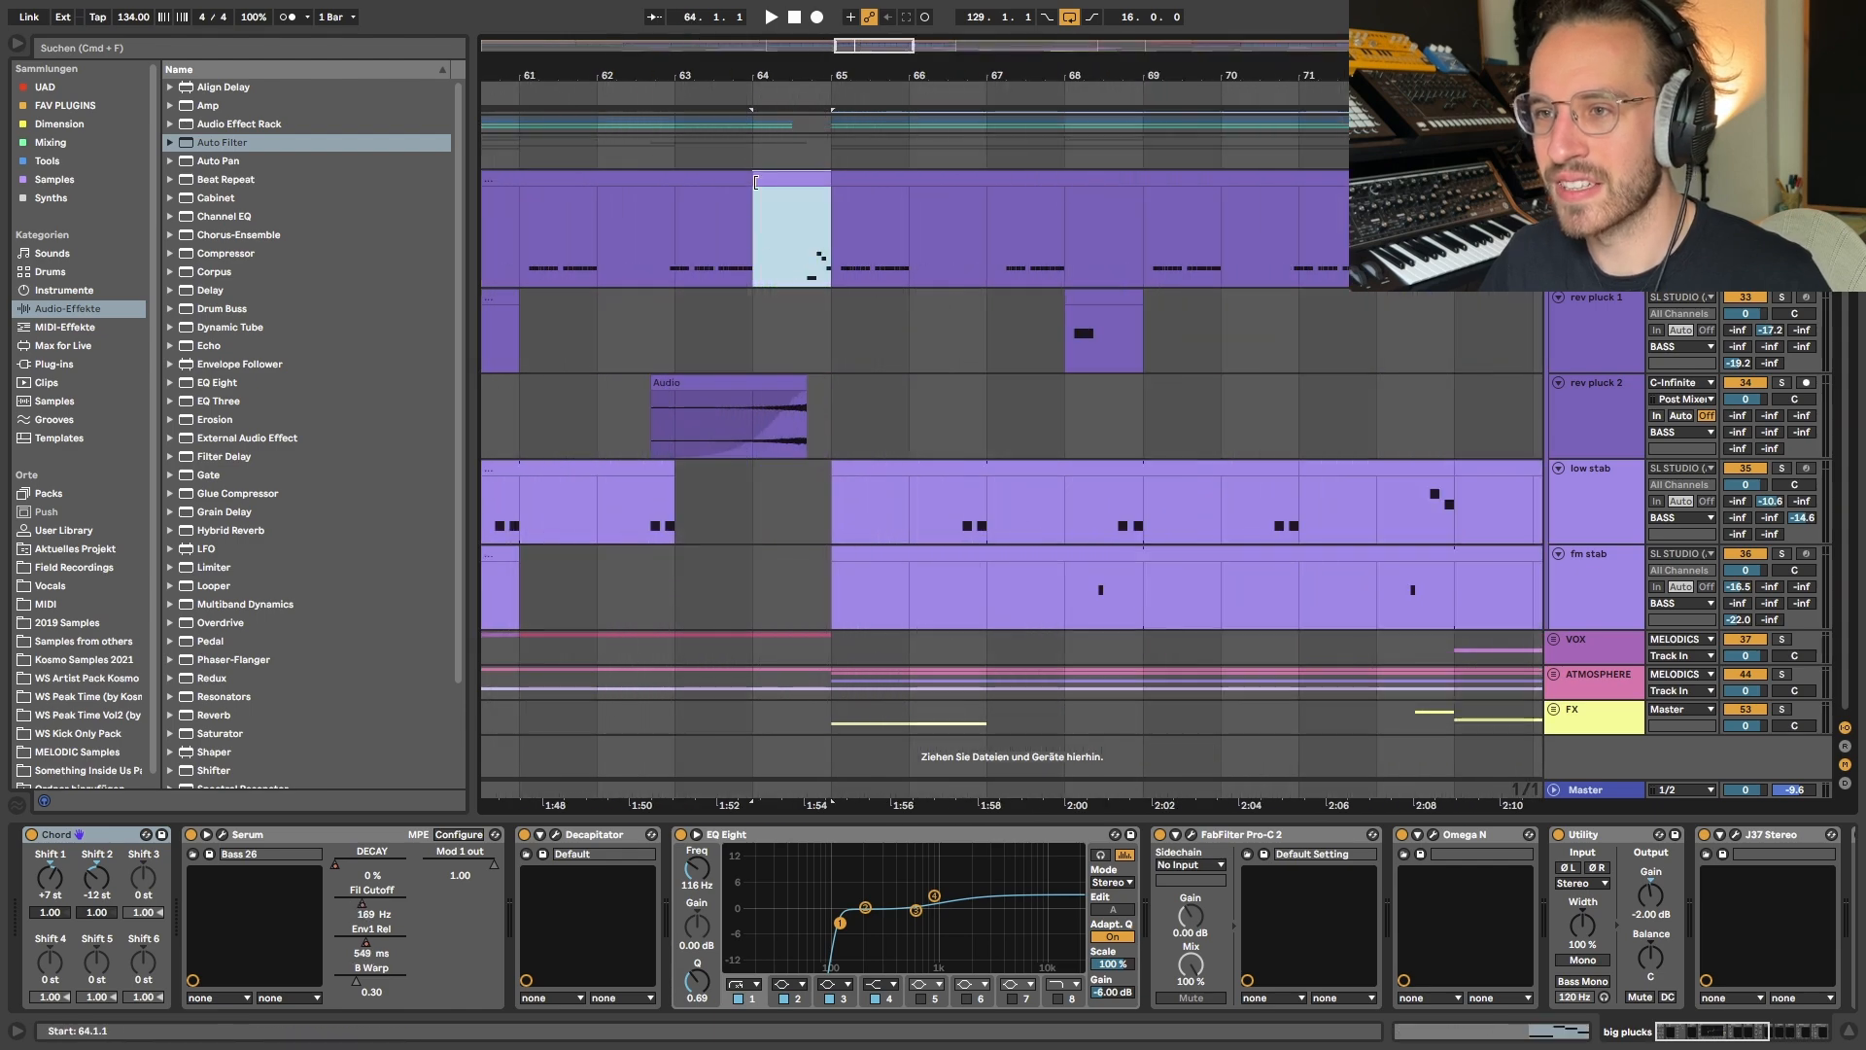
{"action": "left_click", "coordinate": [750, 239]}
{"action": "scroll", "coordinate": [855, 248], "scroll_direction": "down", "scroll_amount": 10}
{"action": "left_click", "coordinate": [1110, 181]}
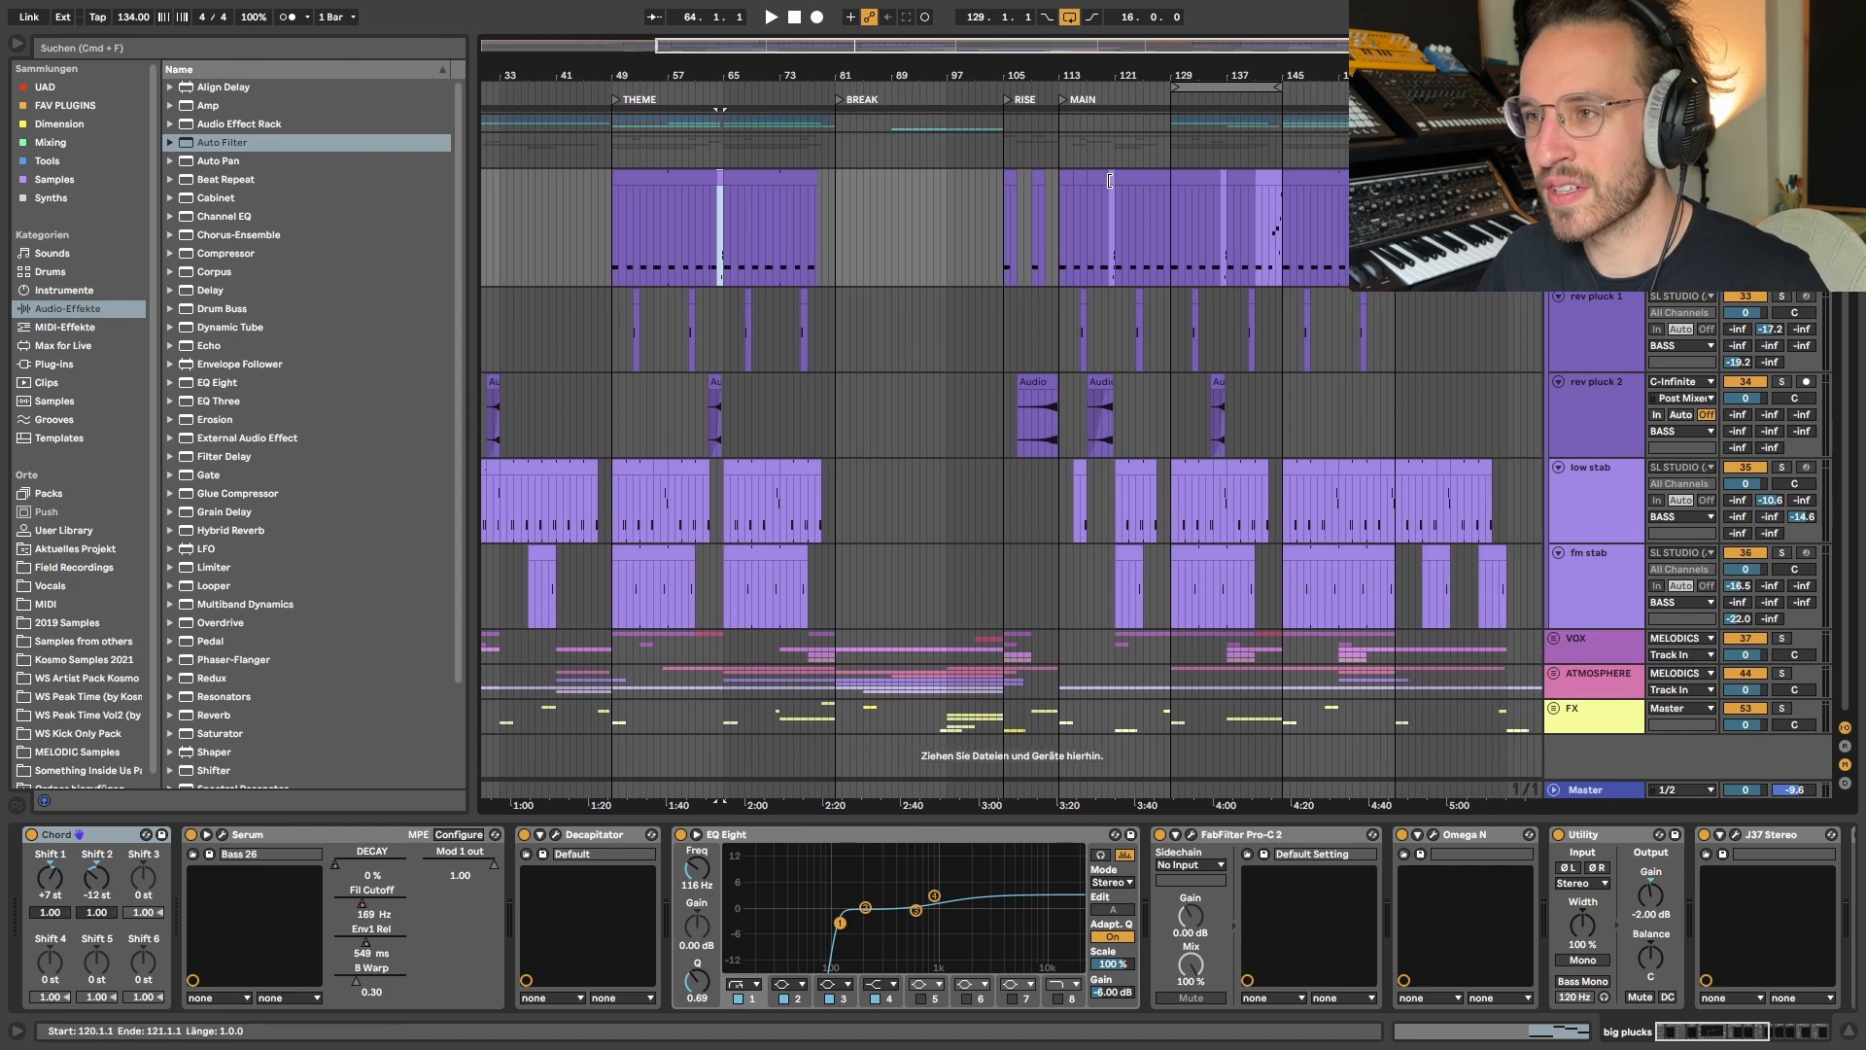
{"action": "left_click", "coordinate": [1226, 214]}
{"action": "scroll", "coordinate": [1261, 210], "scroll_direction": "up", "scroll_amount": 7}
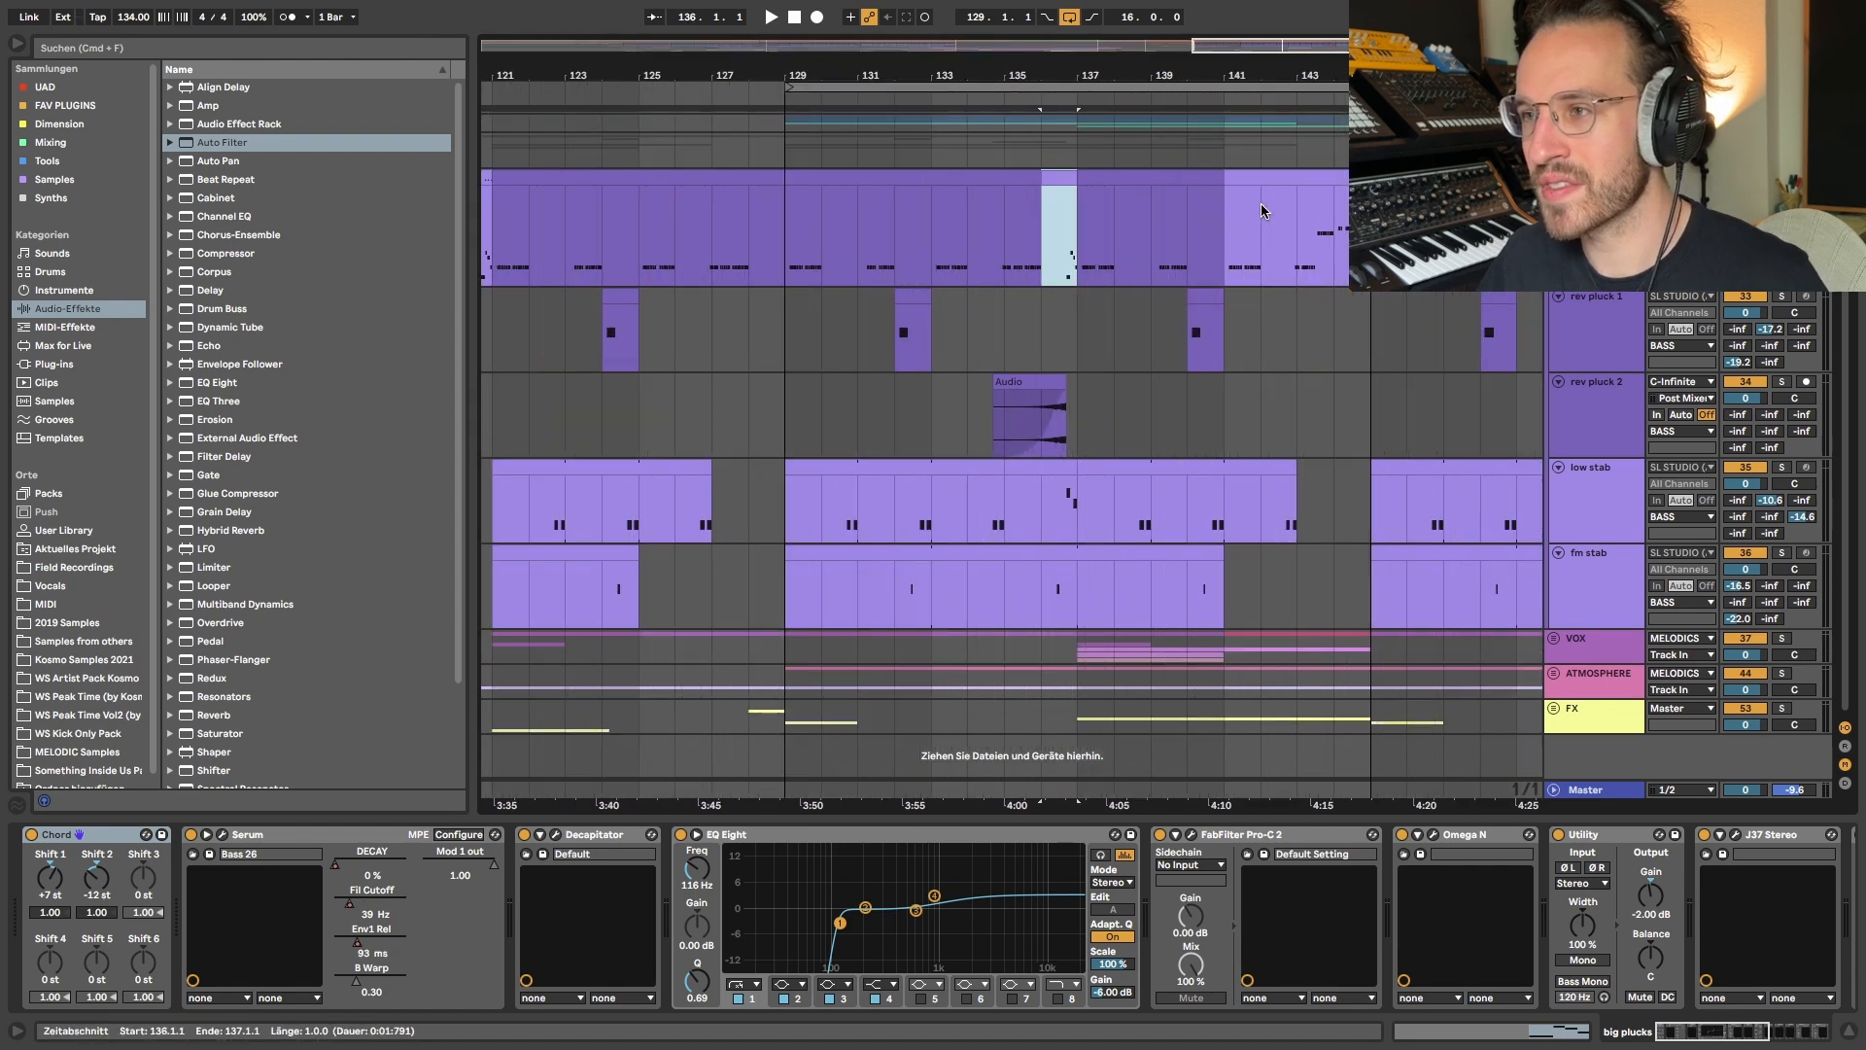
{"action": "left_click_drag", "start_coordinate": [1301, 218], "coordinate": [1356, 218]}
{"action": "scroll", "coordinate": [1173, 272], "scroll_direction": "down", "scroll_amount": 10}
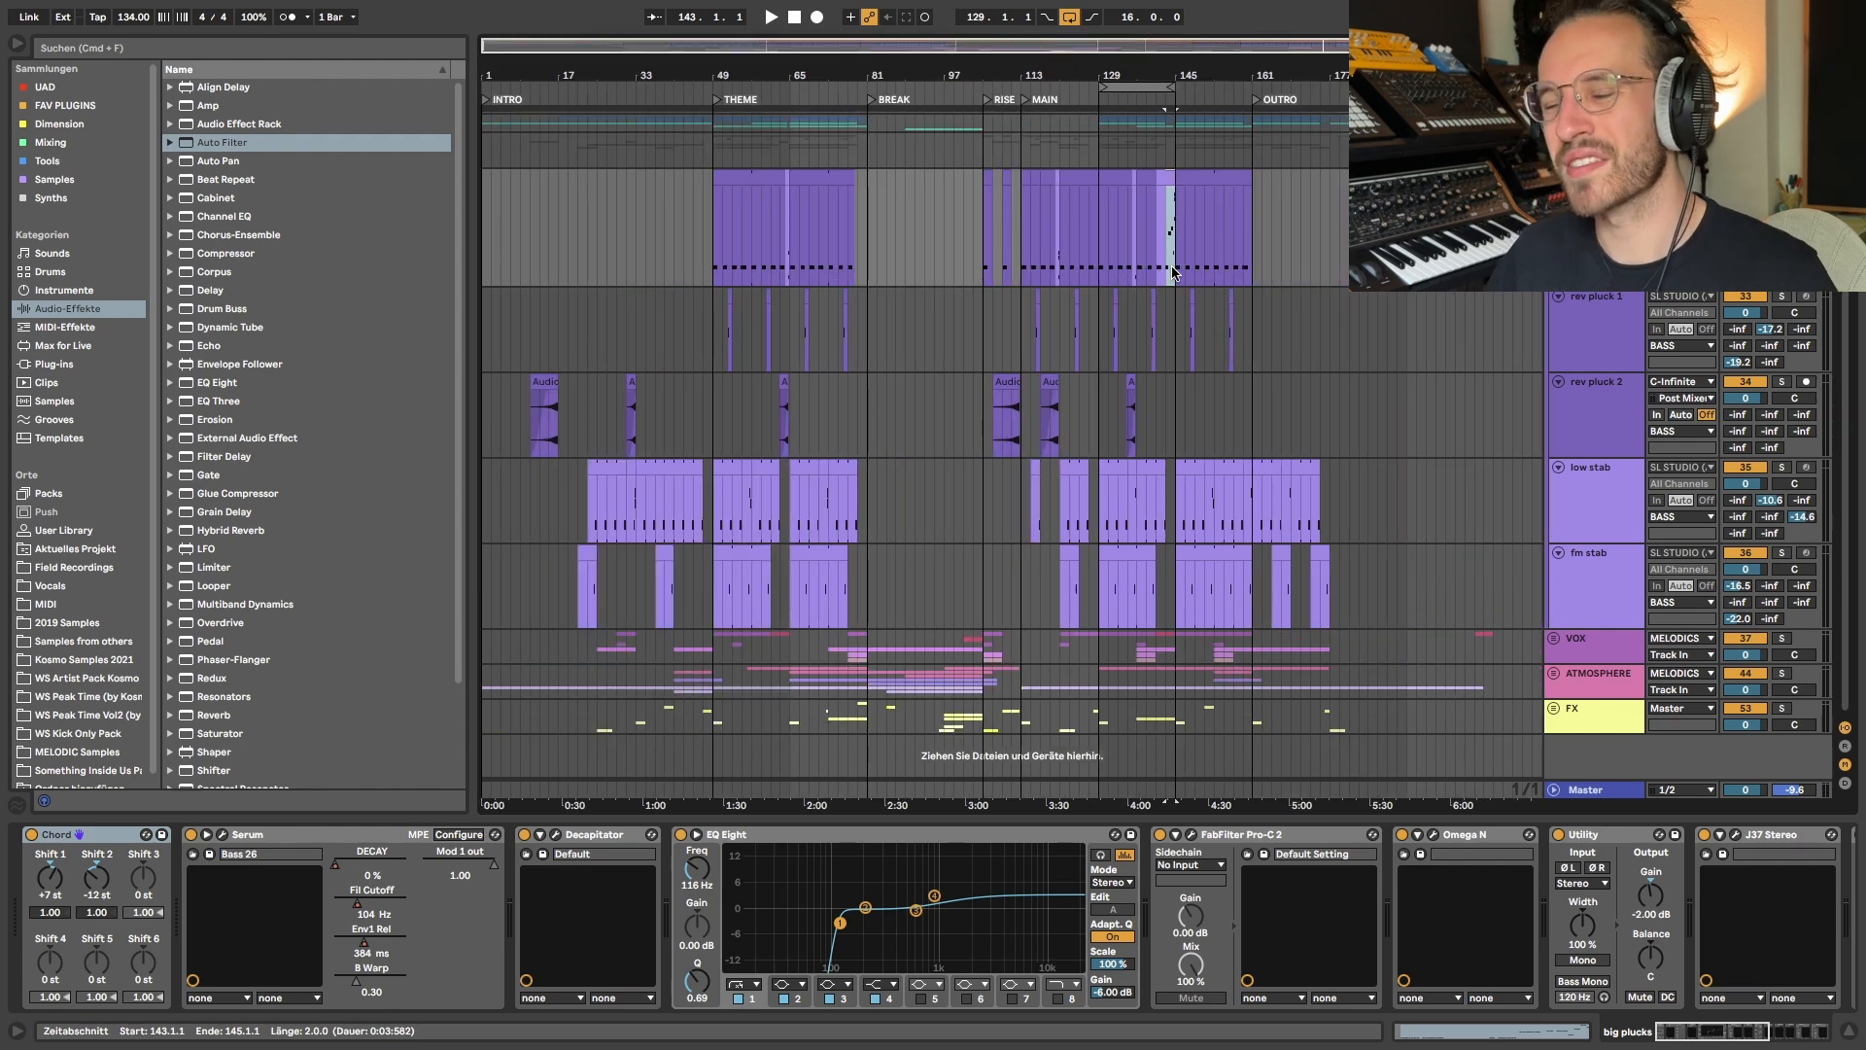
- Turn off the arrangement loop, and highlight bars 140 to 145 on big plucks and bars 113 to 145 on the MELODICS group
{"action": "left_click", "coordinate": [1070, 16]}
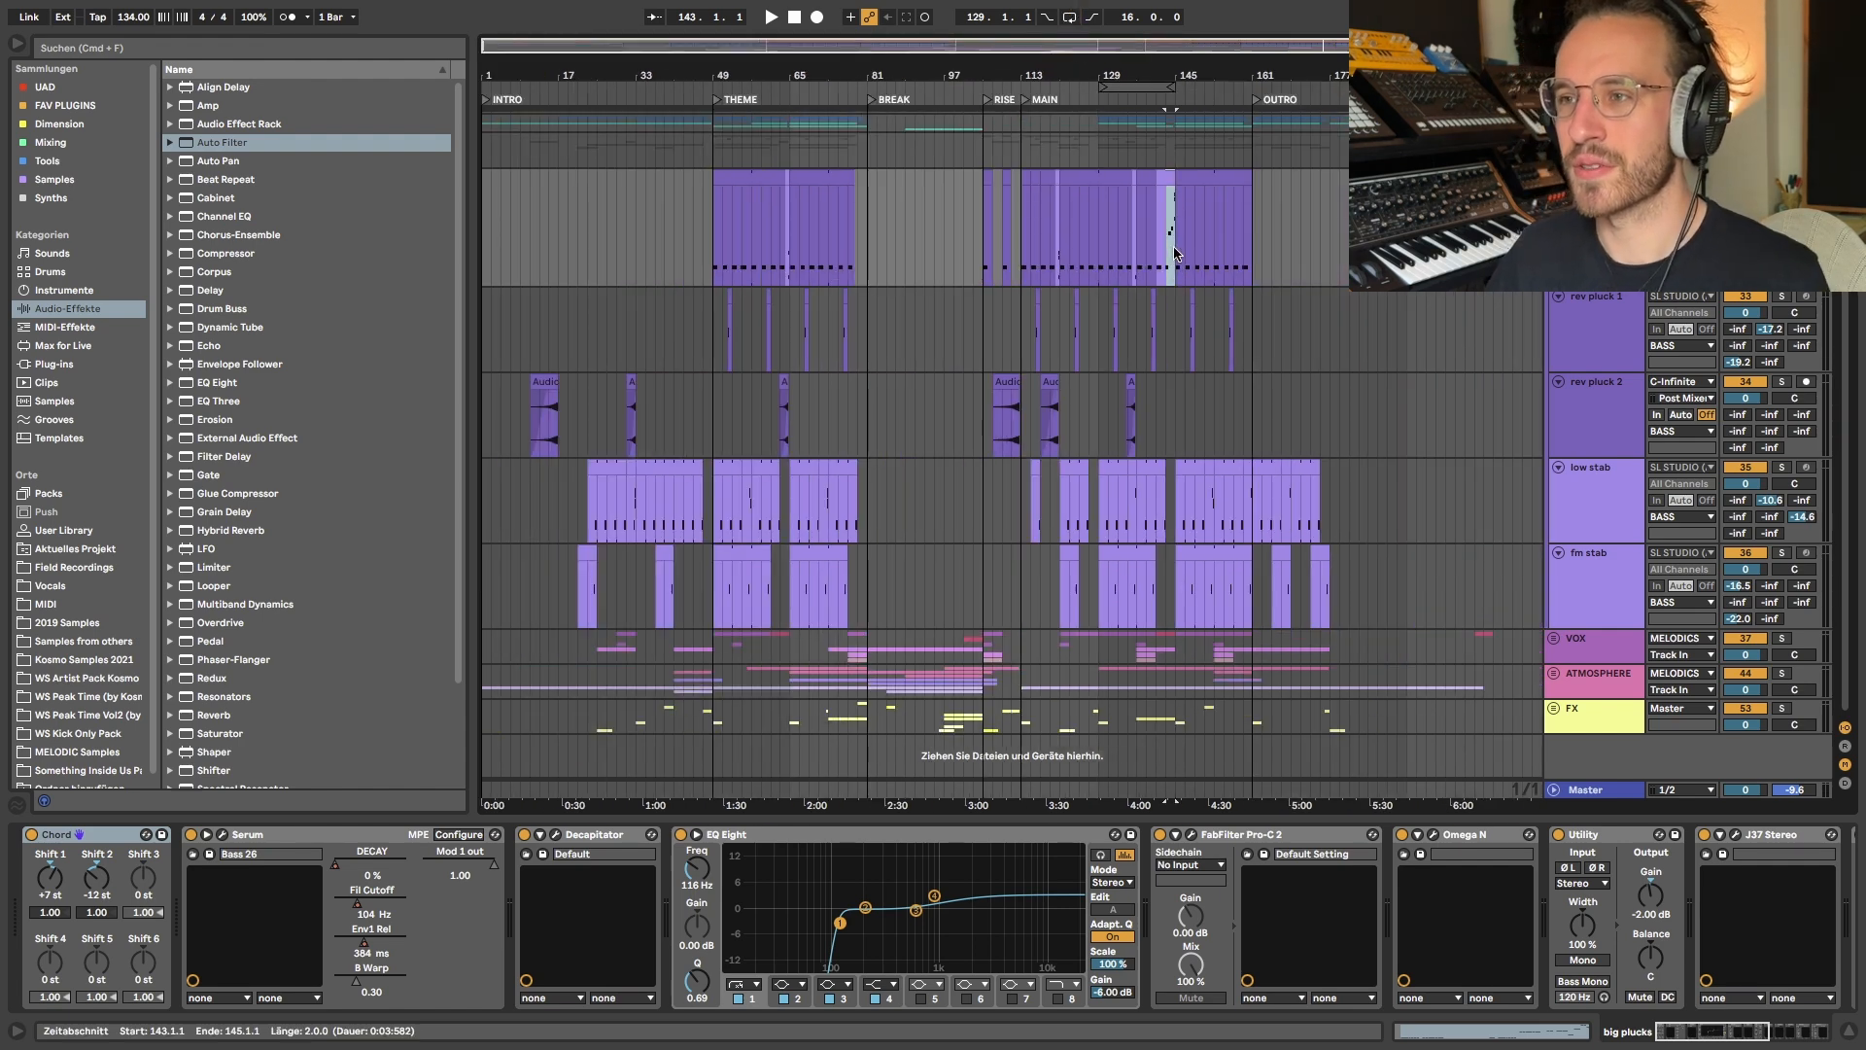
{"action": "left_click_drag", "start_coordinate": [1175, 249], "coordinate": [1149, 247]}
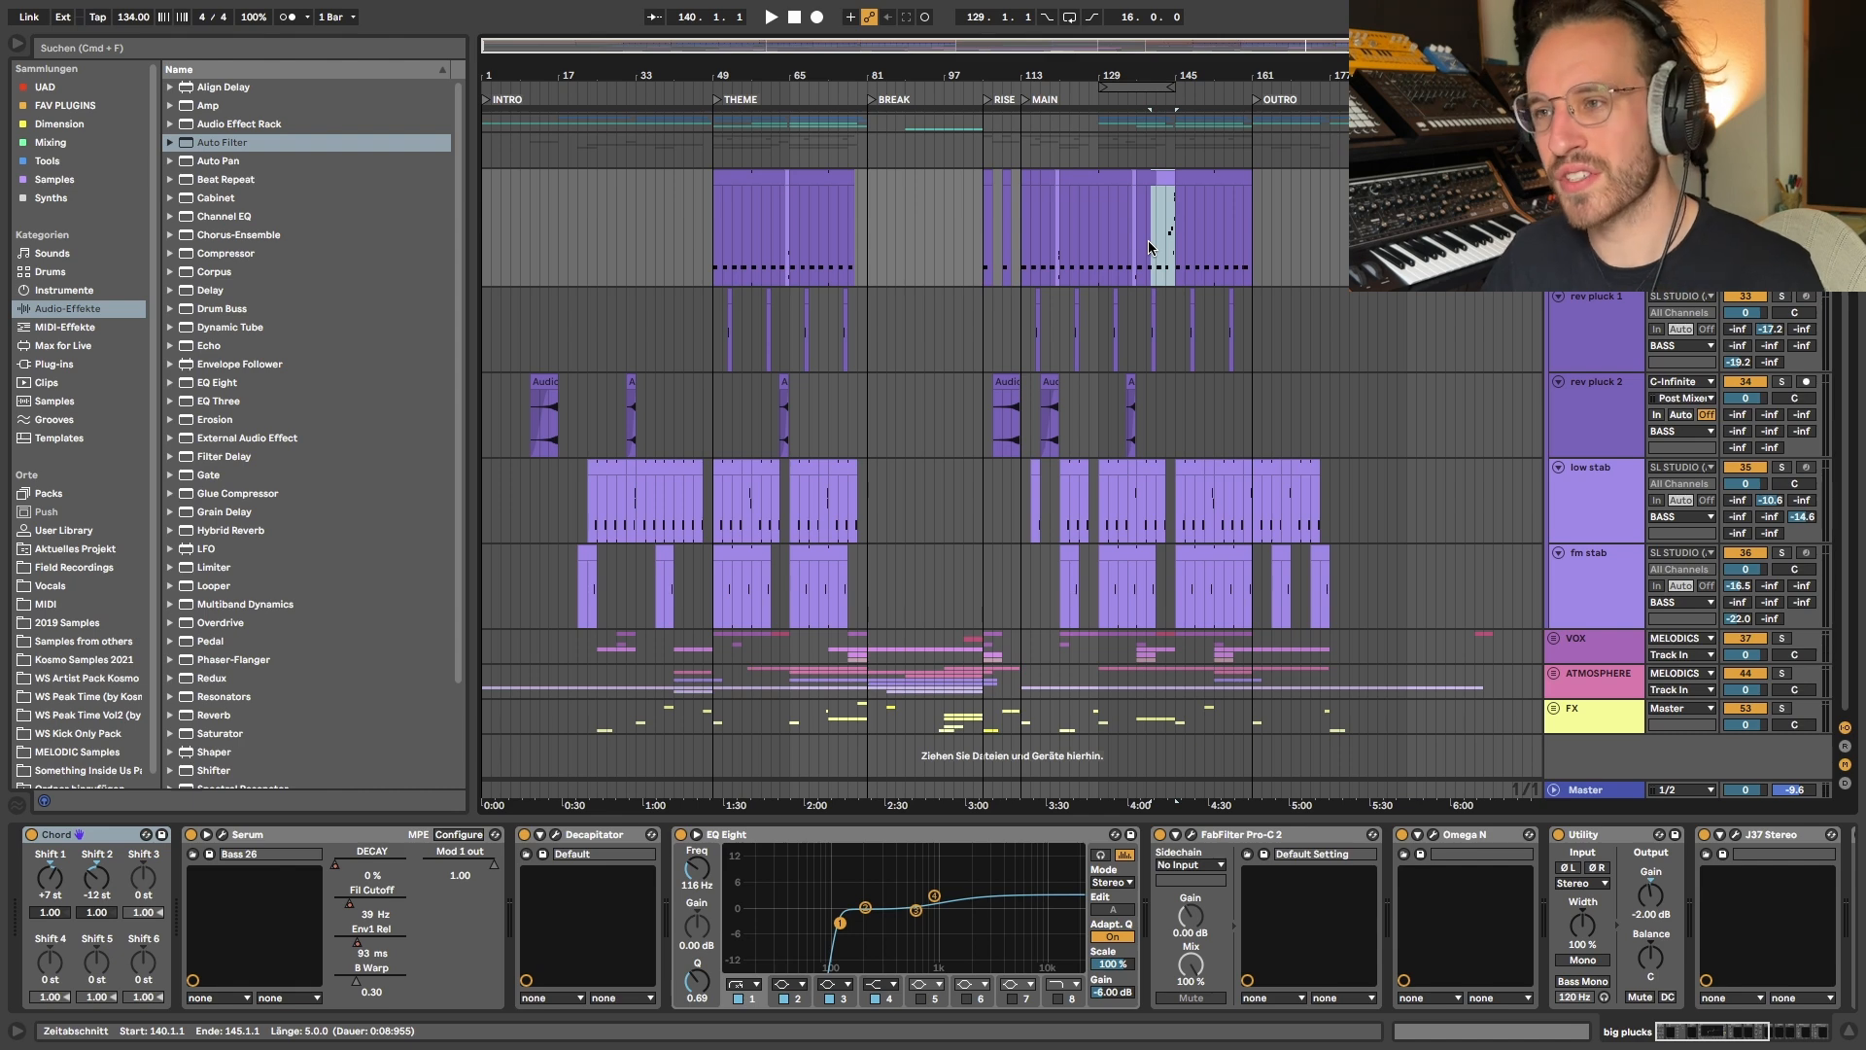
{"action": "scroll", "coordinate": [1149, 247], "scroll_direction": "up", "scroll_amount": 5}
{"action": "left_click_drag", "start_coordinate": [1018, 200], "coordinate": [1102, 392]}
{"action": "mouse_move", "coordinate": [1094, 184]}
{"action": "left_mouse_down"}
{"action": "mouse_move", "coordinate": [1125, 232]}
{"action": "mouse_move", "coordinate": [1098, 199]}
{"action": "mouse_move", "coordinate": [1046, 200]}
{"action": "mouse_move", "coordinate": [1177, 184]}
{"action": "left_mouse_up"}
{"action": "right_click", "coordinate": [1018, 184]}
{"action": "left_click", "coordinate": [1198, 384]}
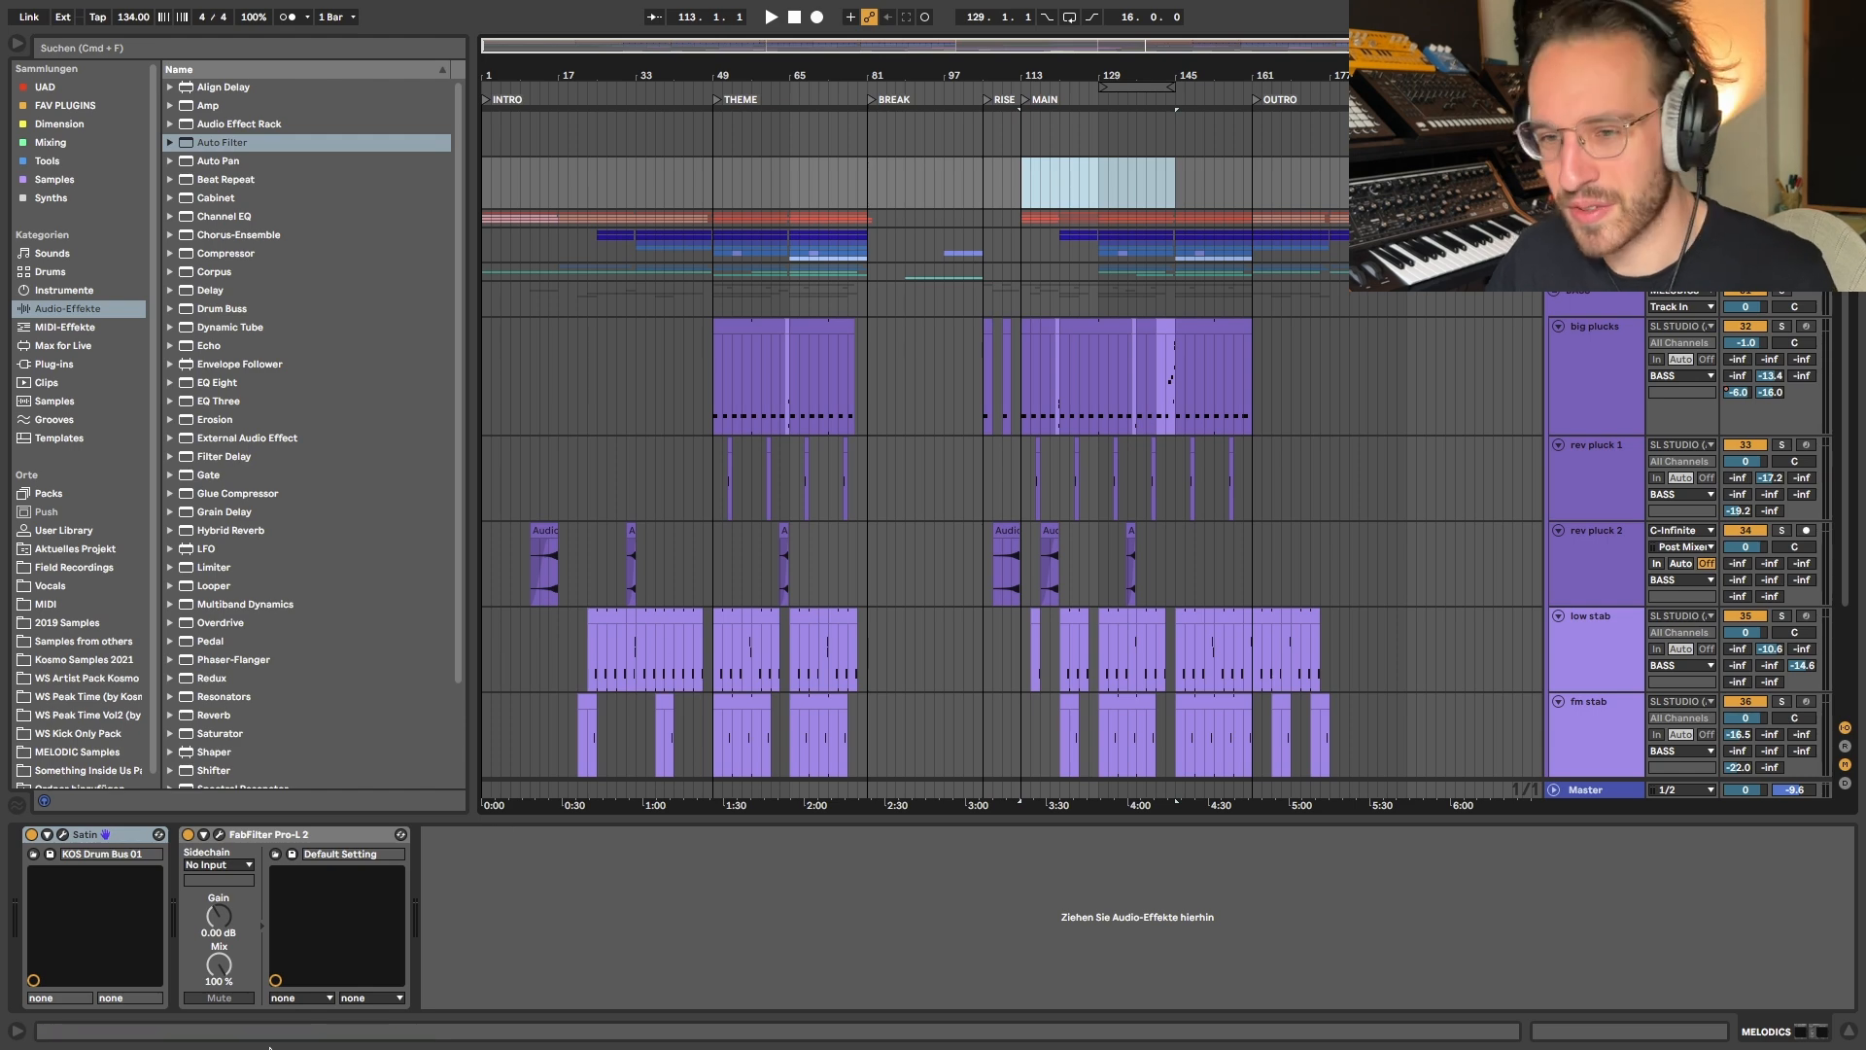
{"action": "left_click", "coordinate": [1021, 180]}
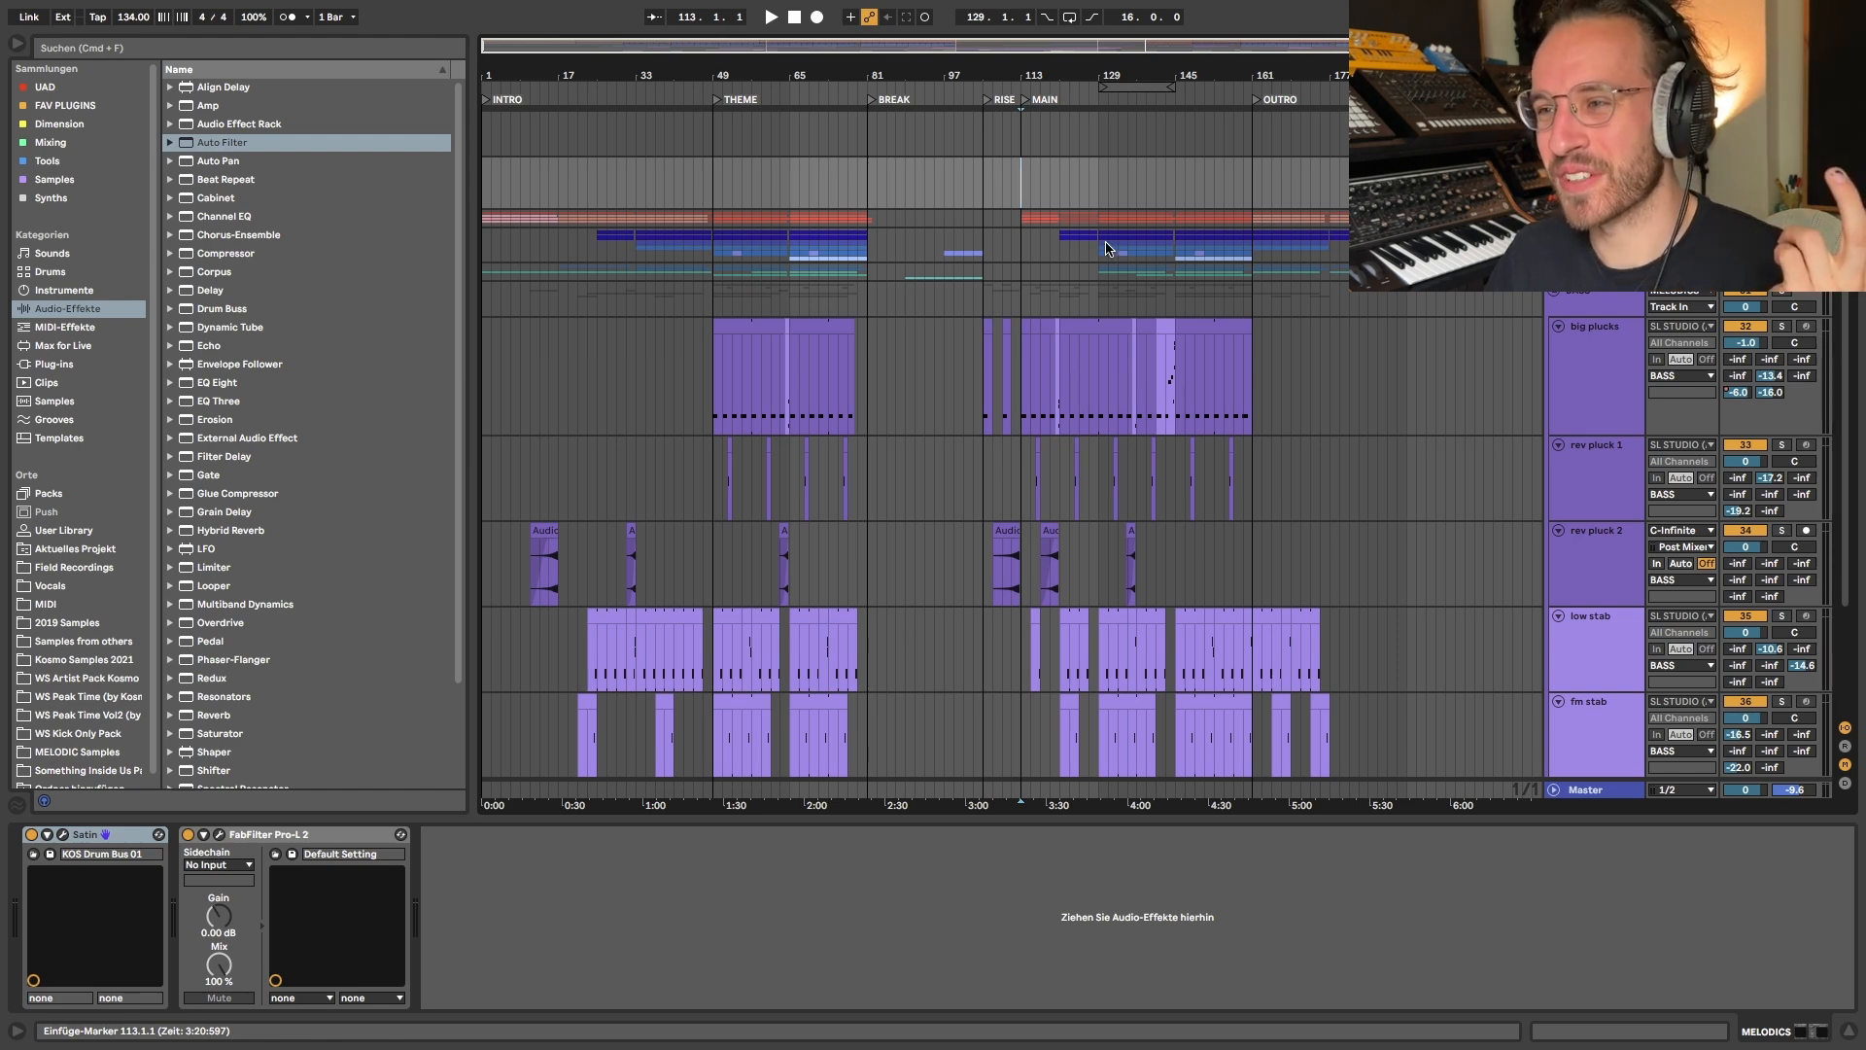
- Highlight bars 143 to 145 on big plucks, play the passage with the track soloed, and unsolo it
{"action": "left_click", "coordinate": [1167, 376]}
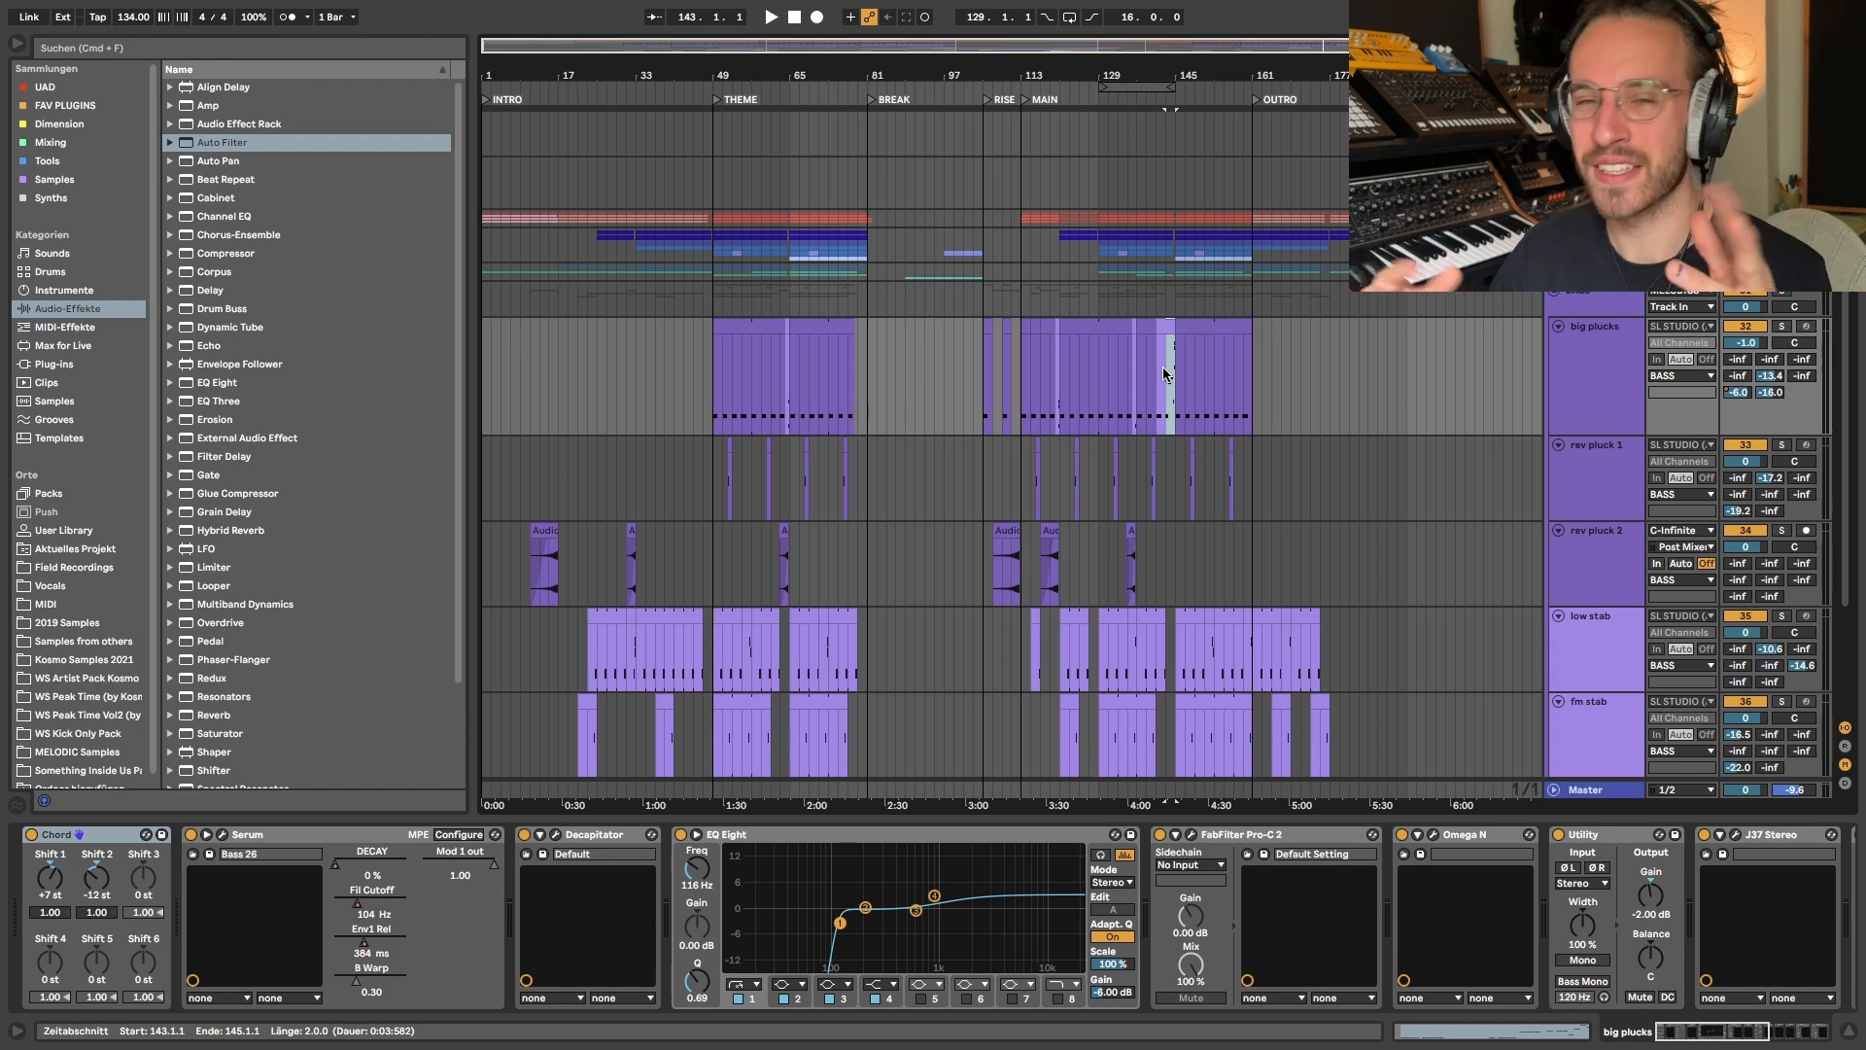
{"action": "key", "text": "plus"}
{"action": "key", "text": "plus"}
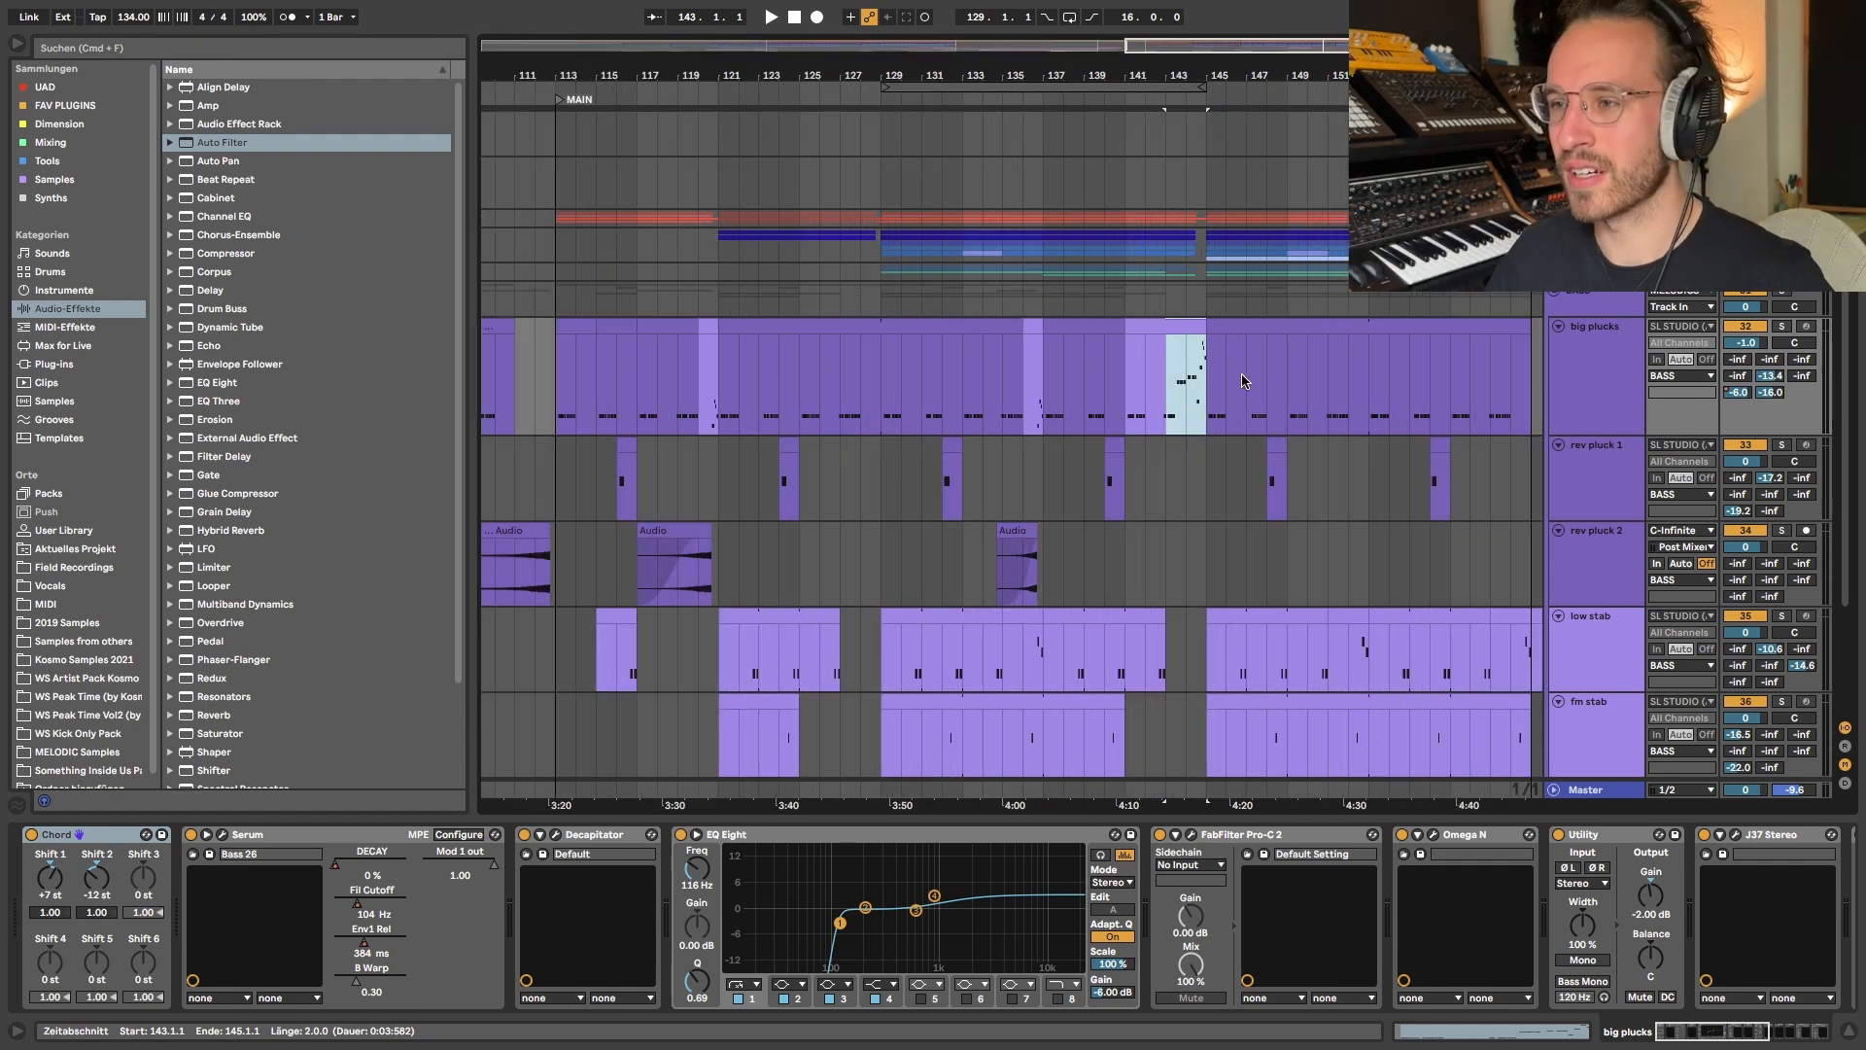
{"action": "key", "text": "space"}
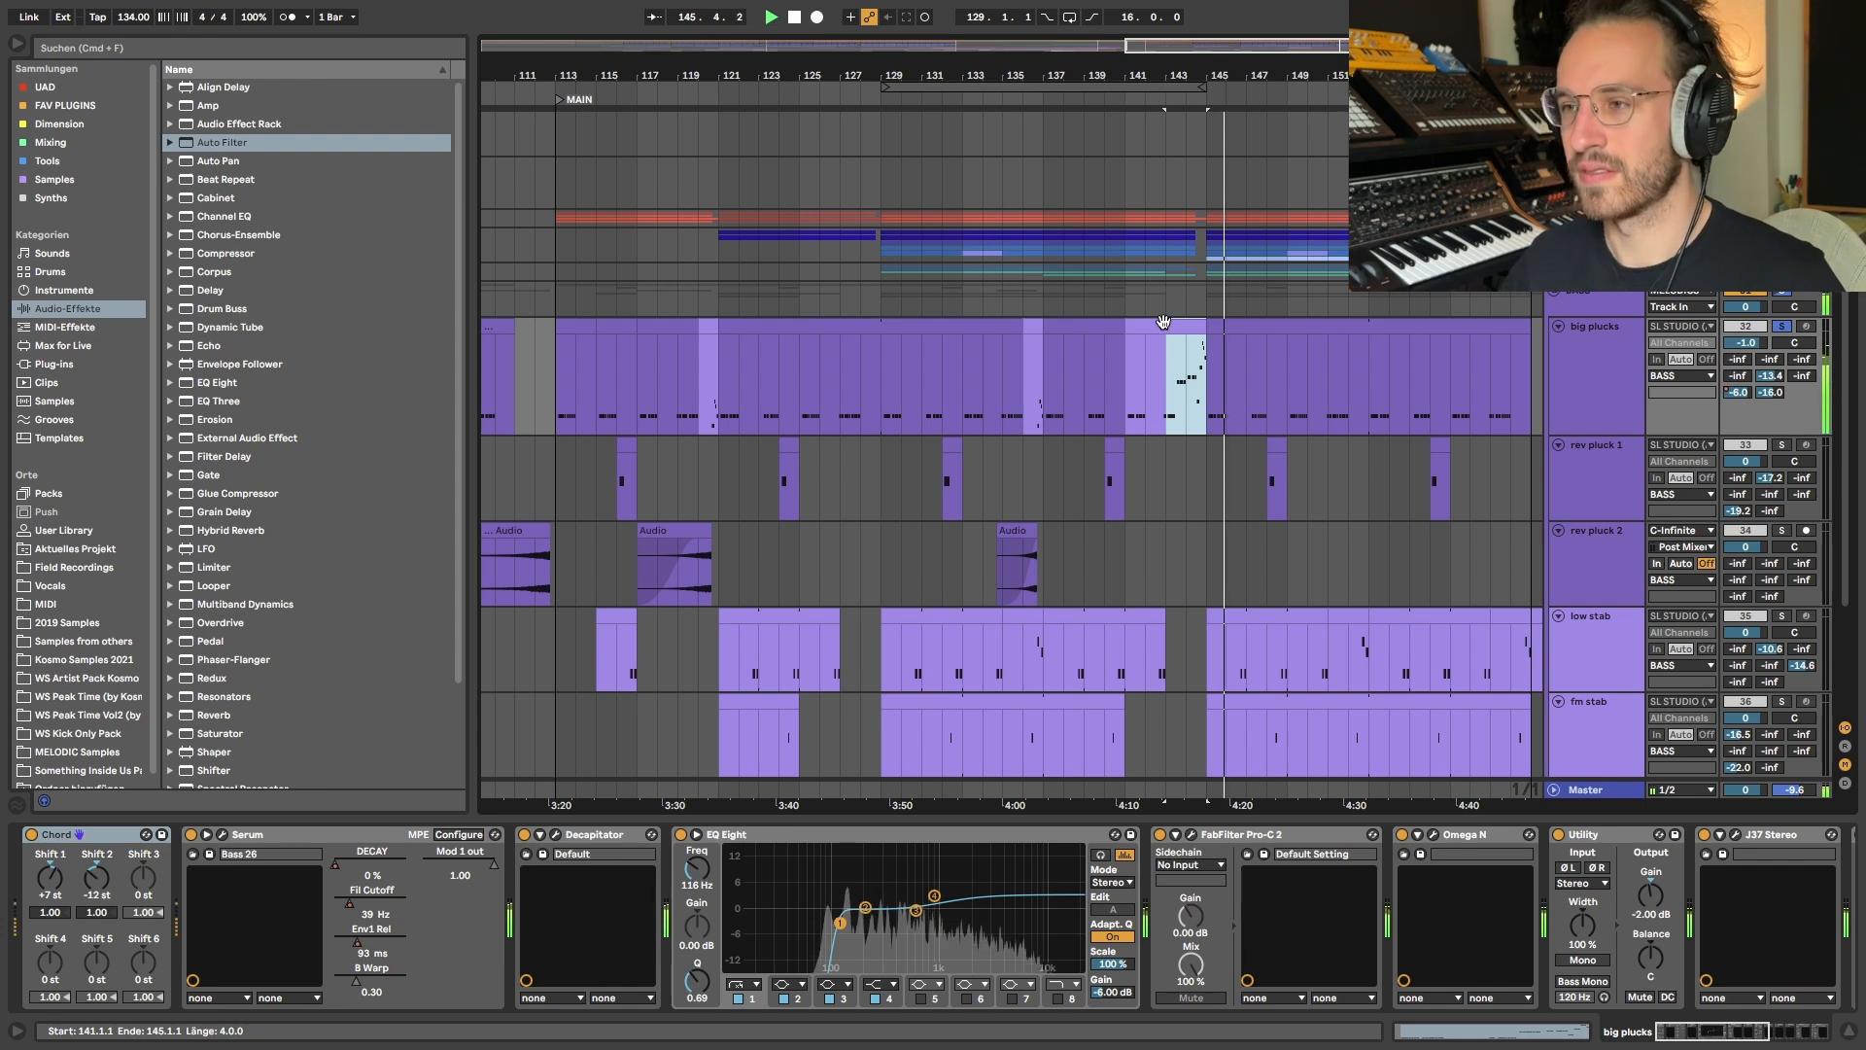
{"action": "key", "text": "minus"}
{"action": "key", "text": "s"}
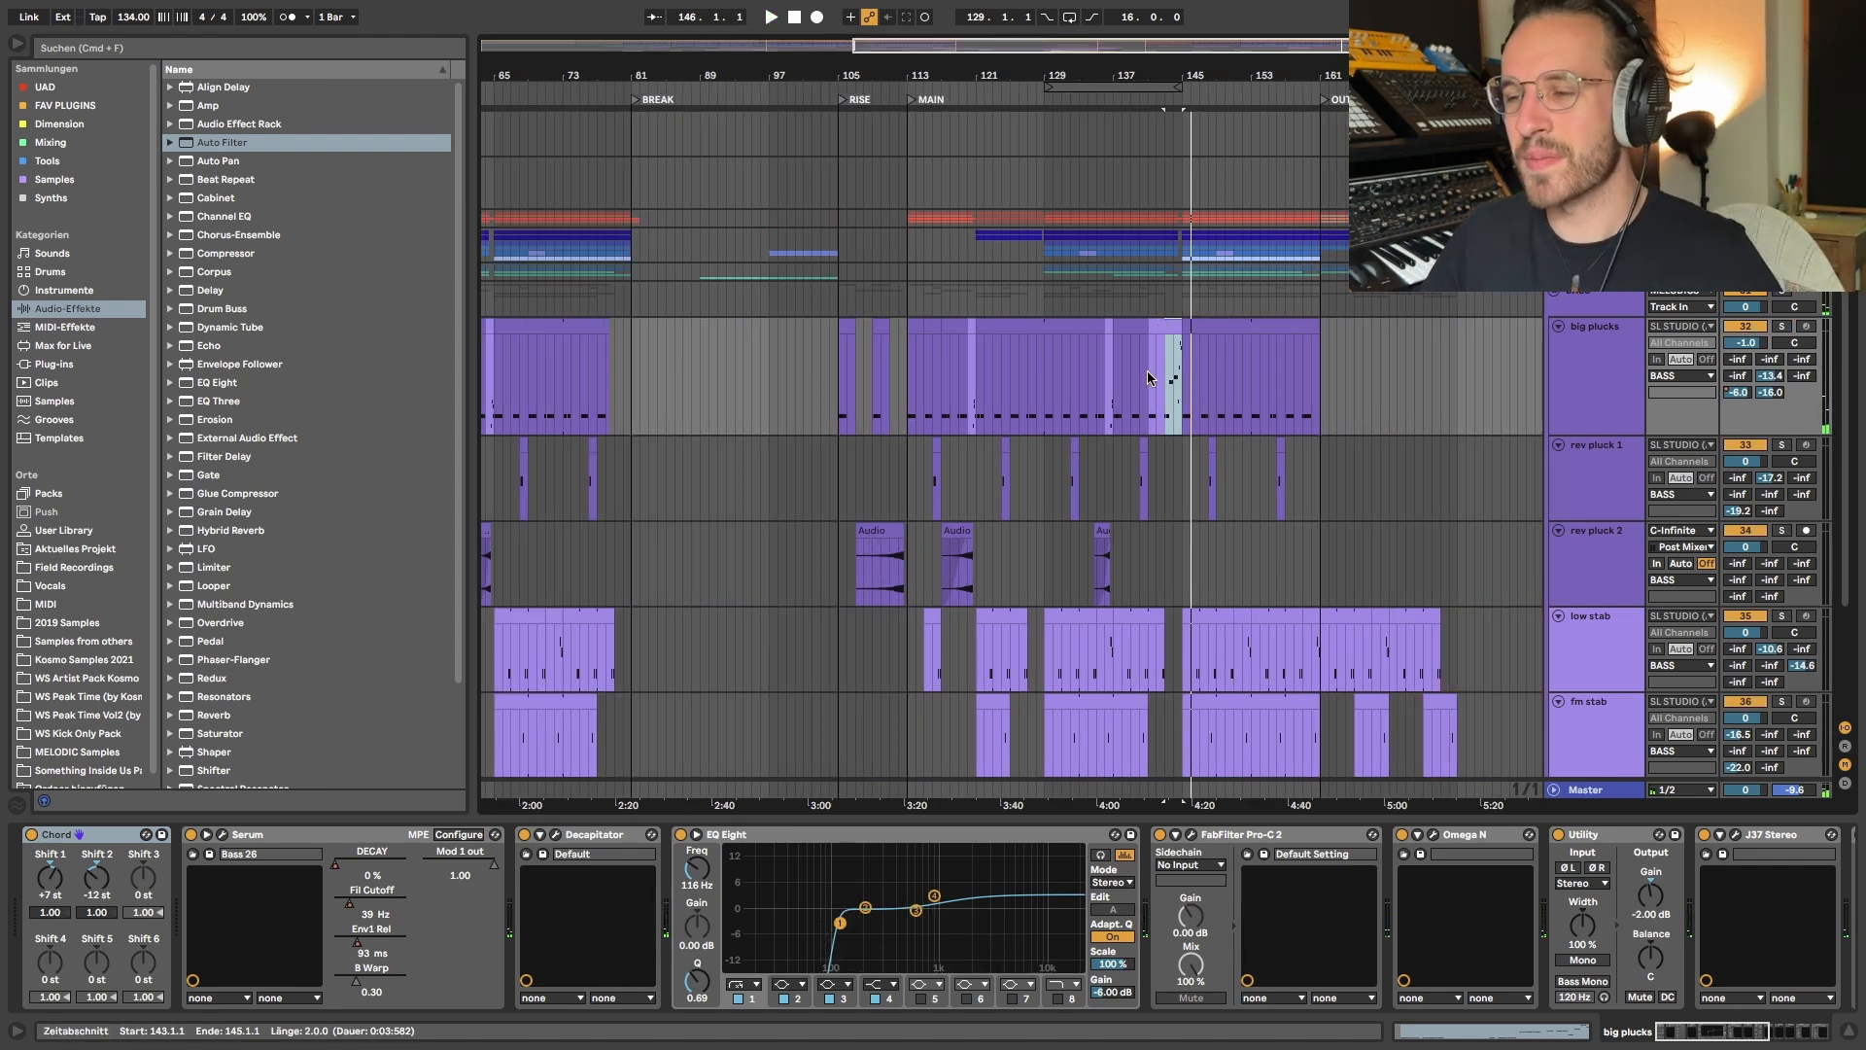
- Collapse the five bass tracks, from big plucks to fm stab, in the arrangement
{"action": "key", "text": "minus"}
{"action": "scroll", "coordinate": [1153, 380], "scroll_direction": "down", "scroll_amount": 3}
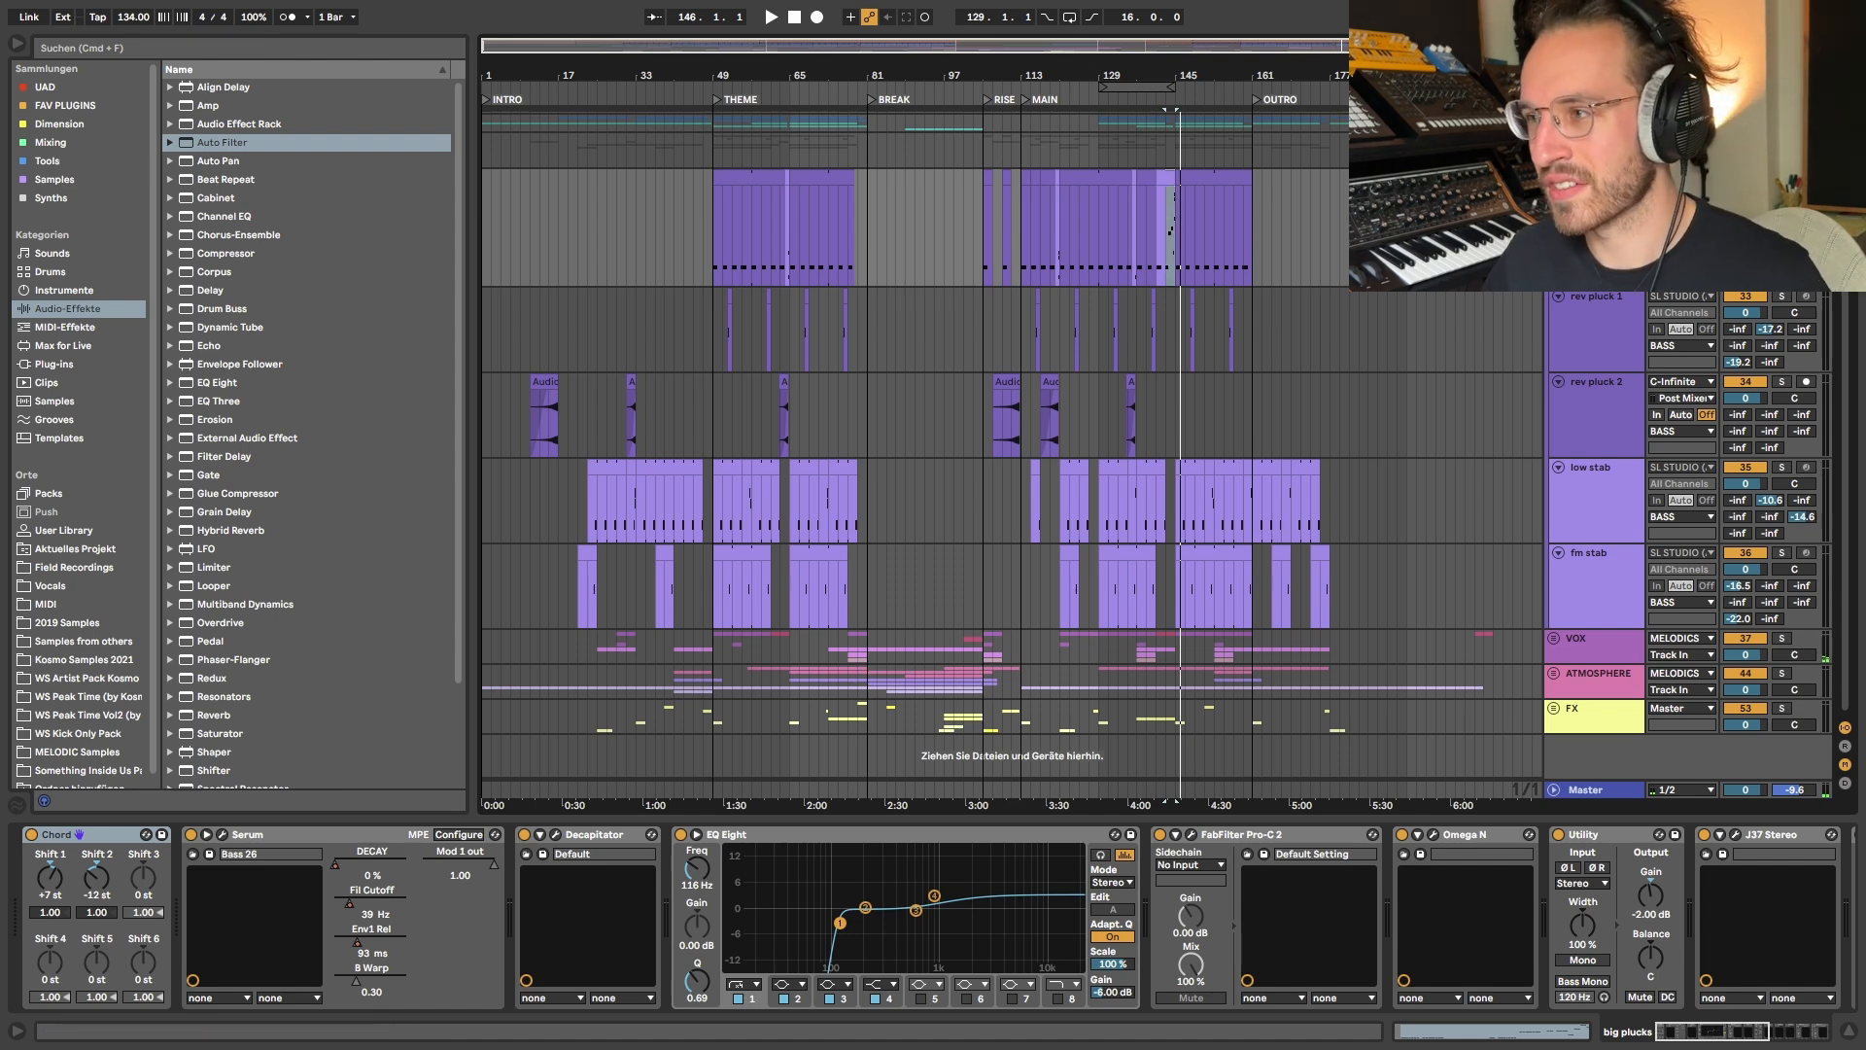
{"action": "left_click", "coordinate": [1594, 553], "text": "shift"}
{"action": "key", "text": "u"}
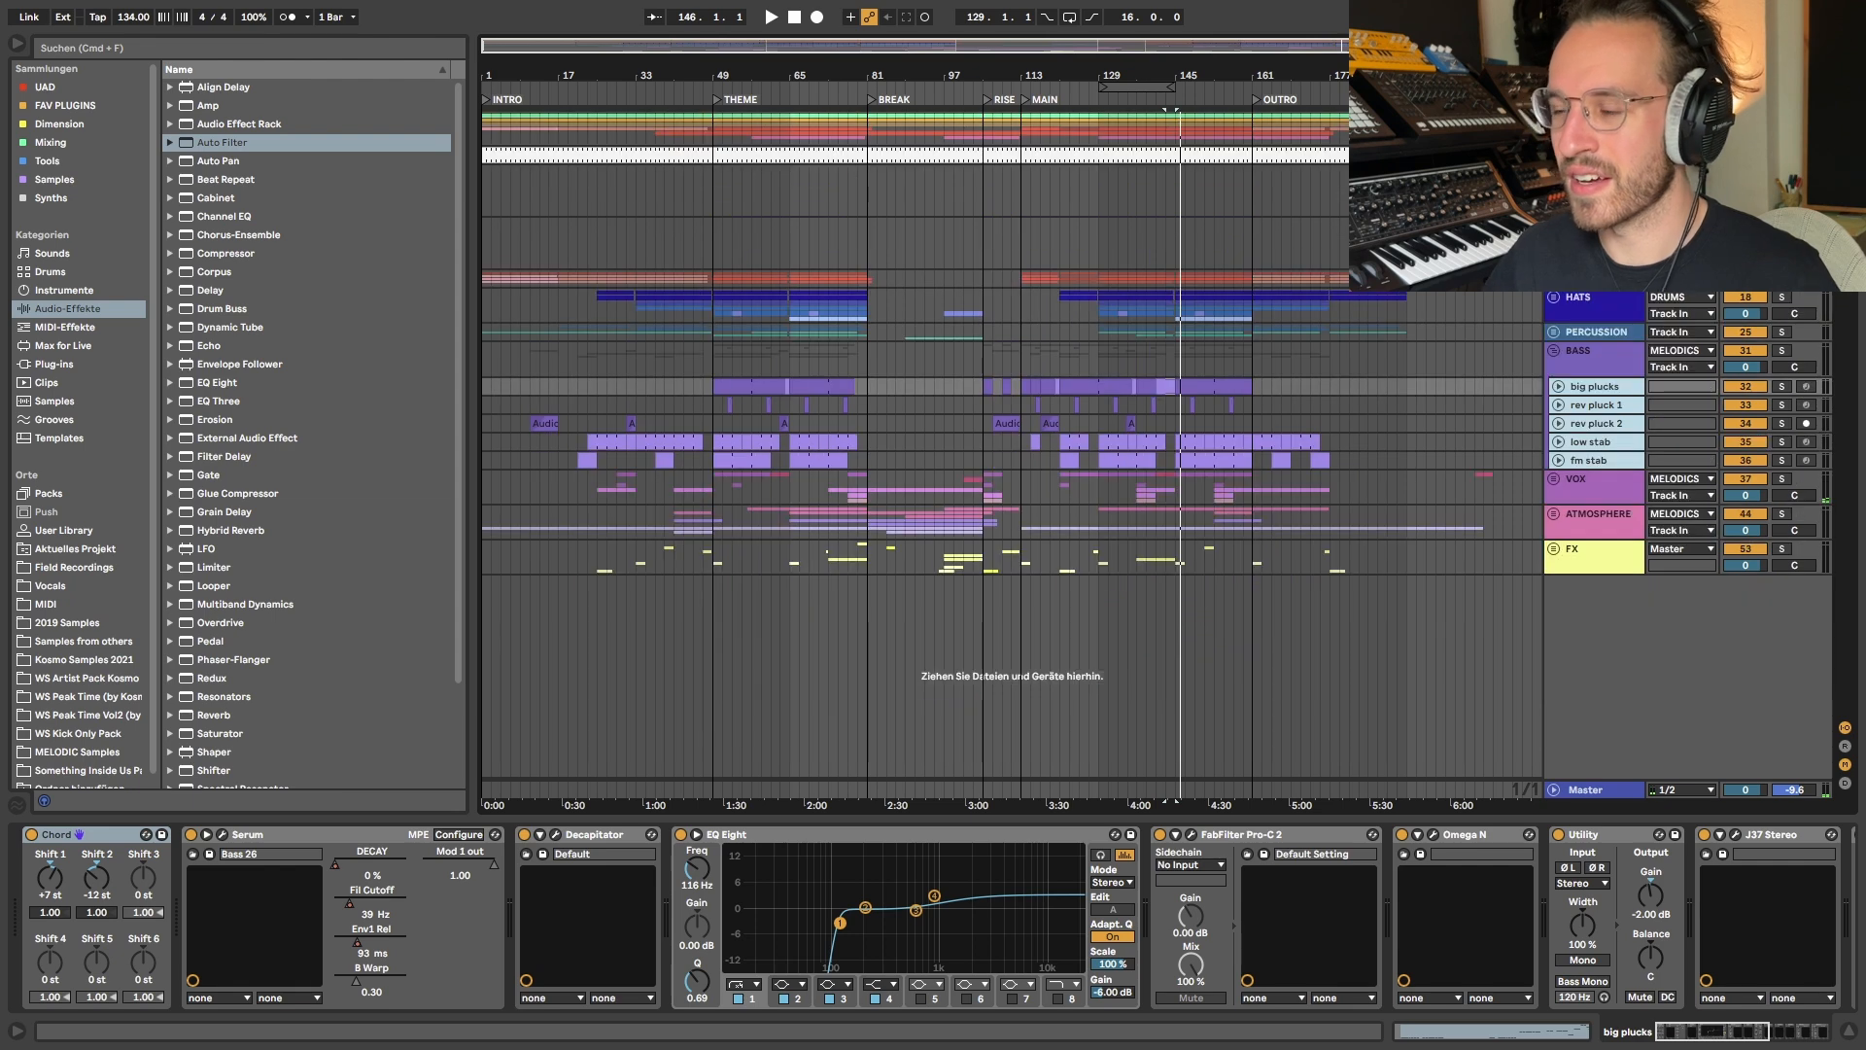